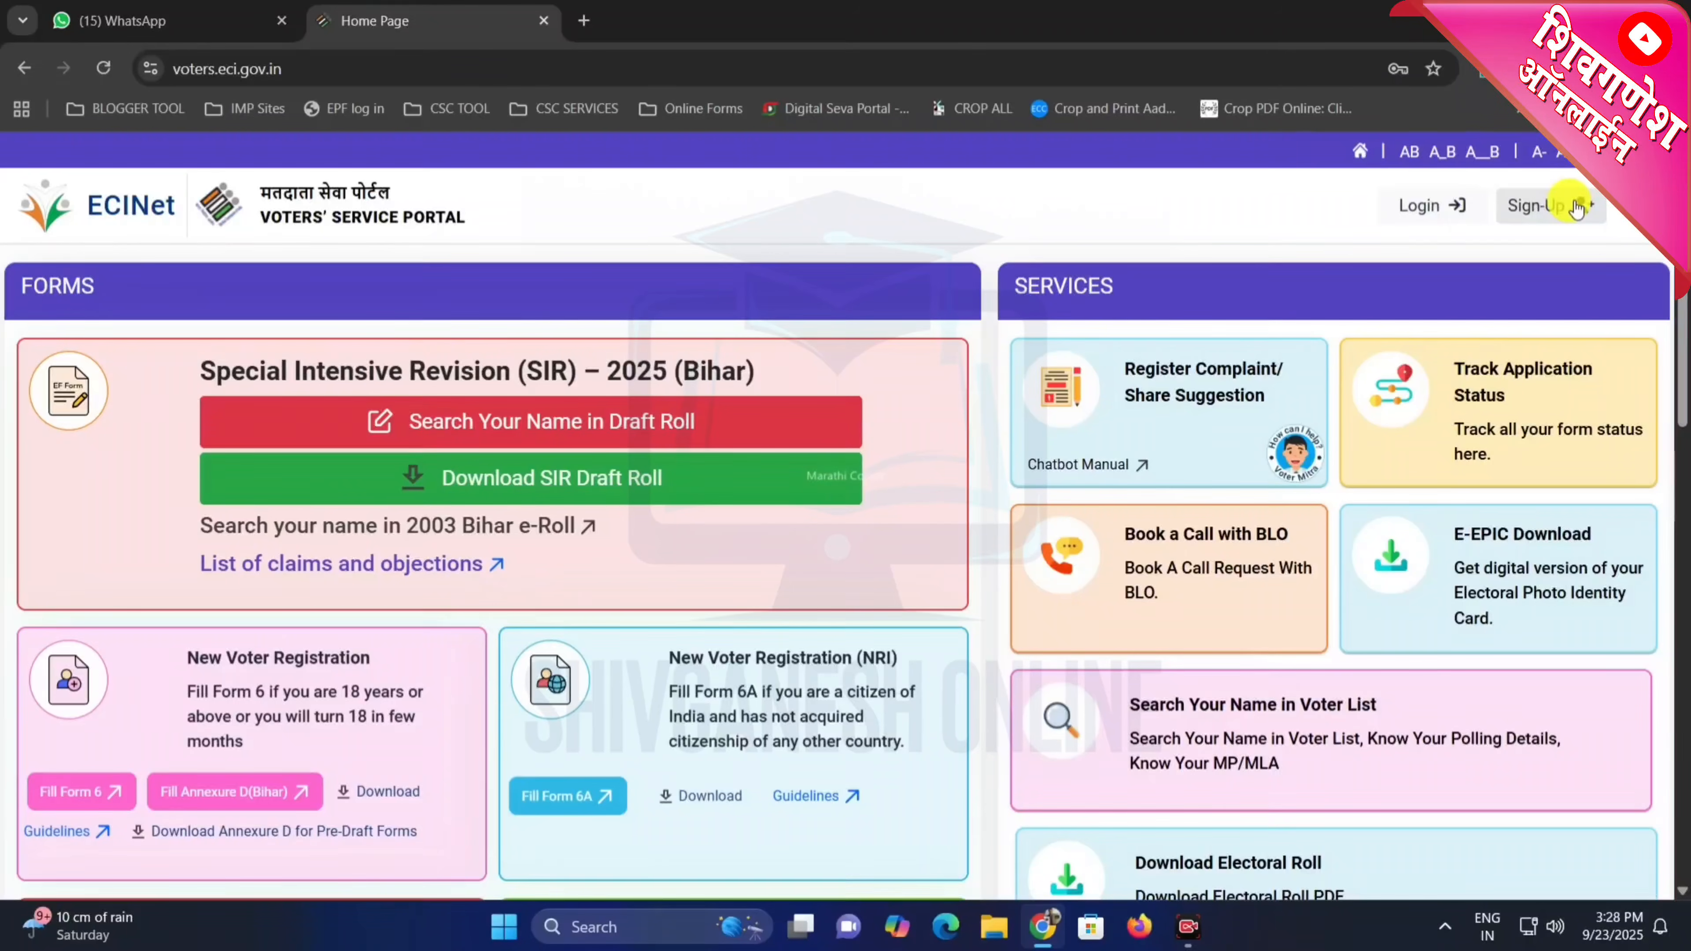
- Submit the Indian Resident Elector sign-up form with the mobile number and the captcha filled in
click(1577, 211)
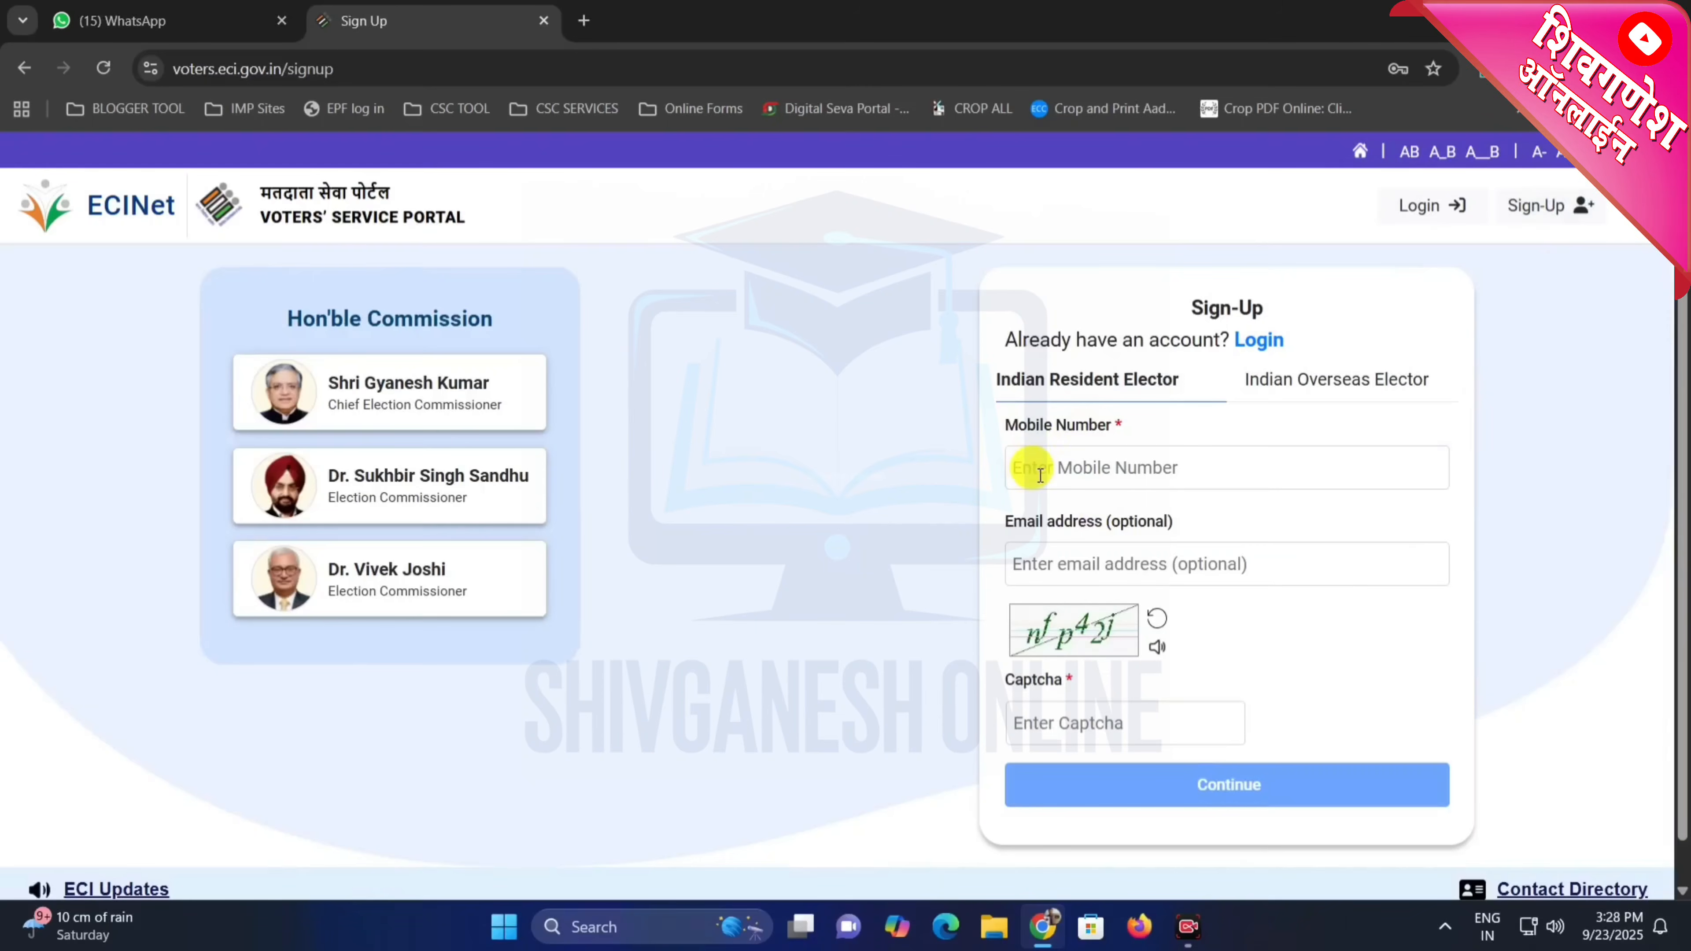
drag(1029, 524, 1104, 525)
click(1059, 526)
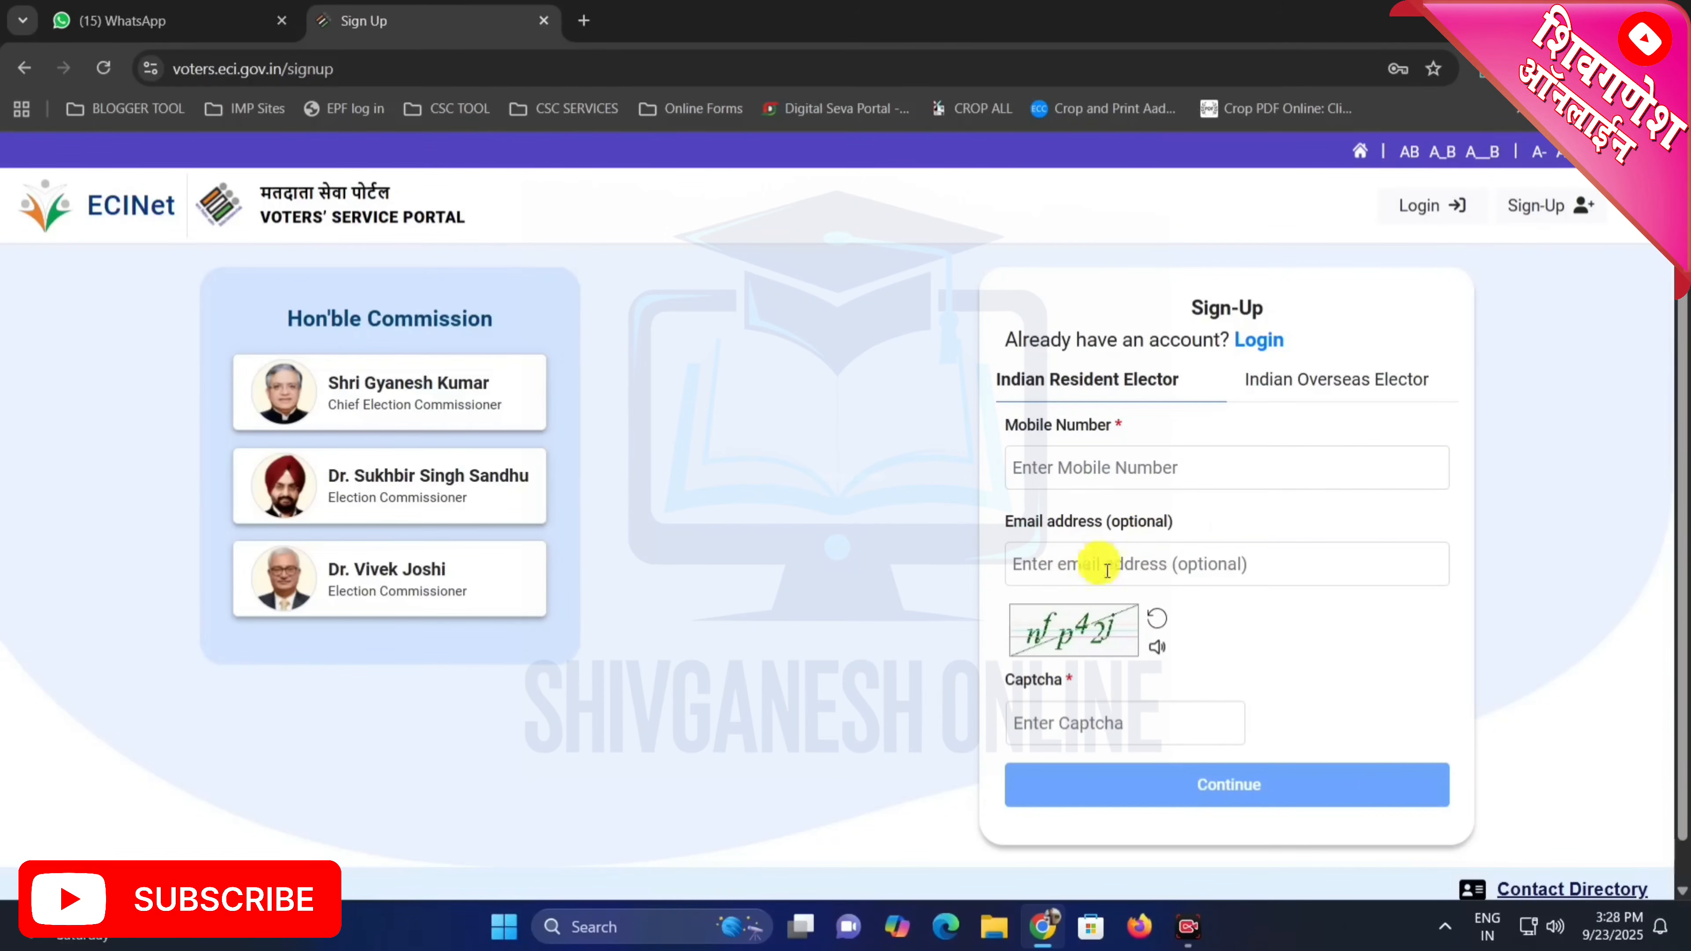
click(1073, 714)
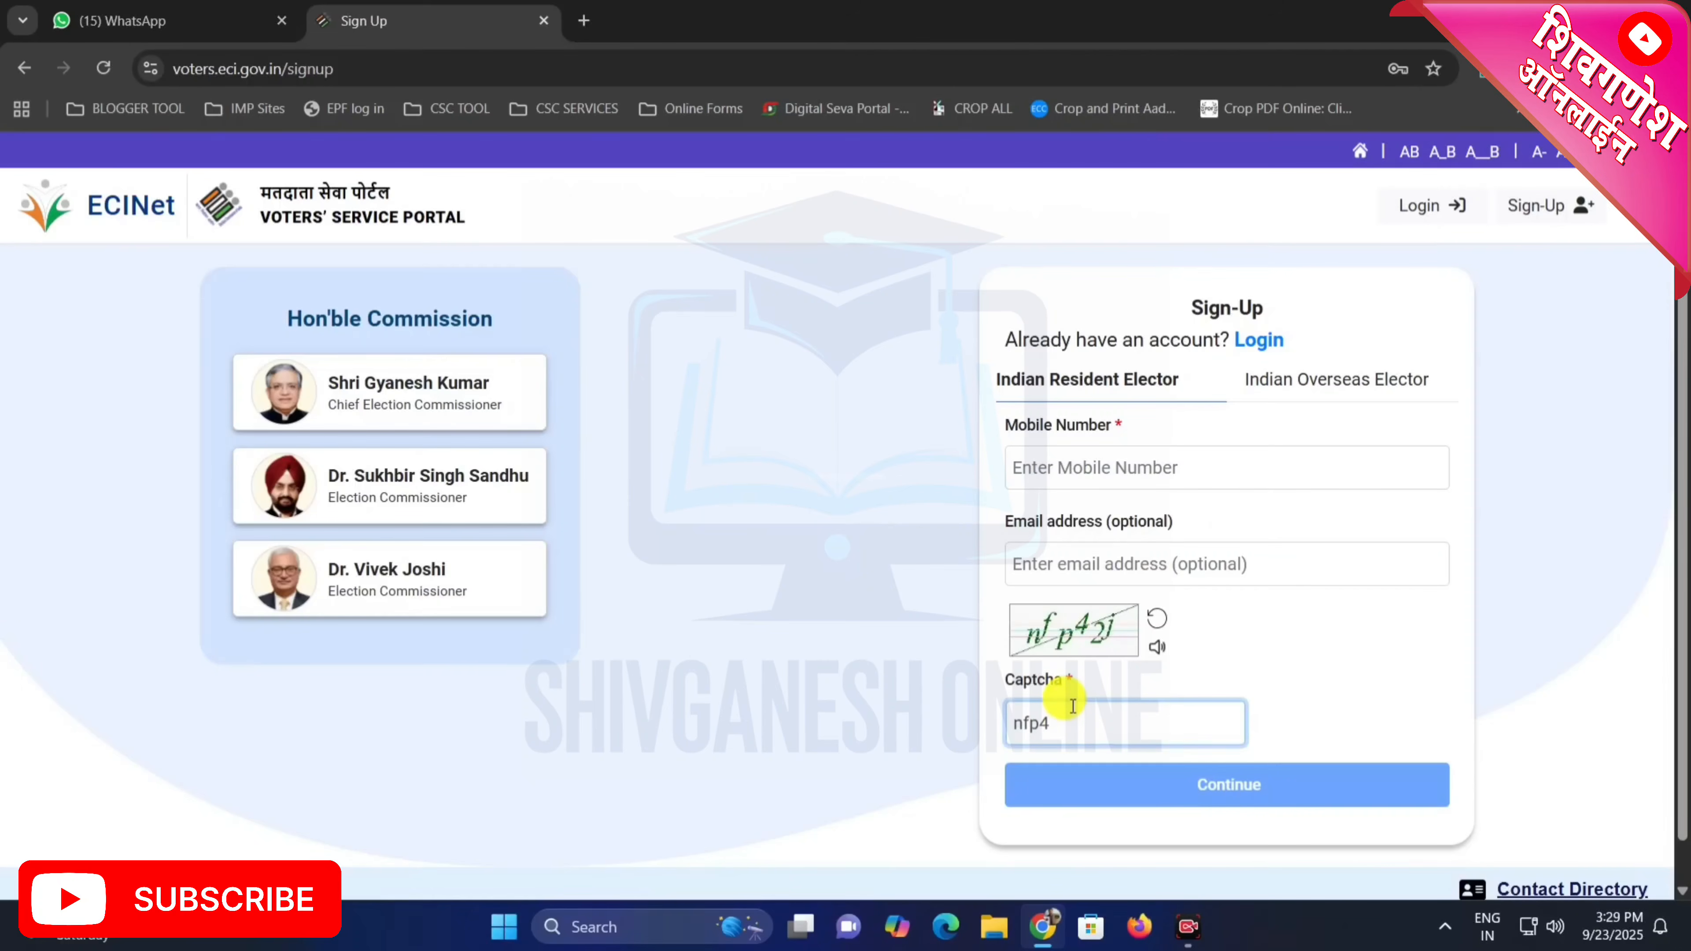
text(nfp42j)
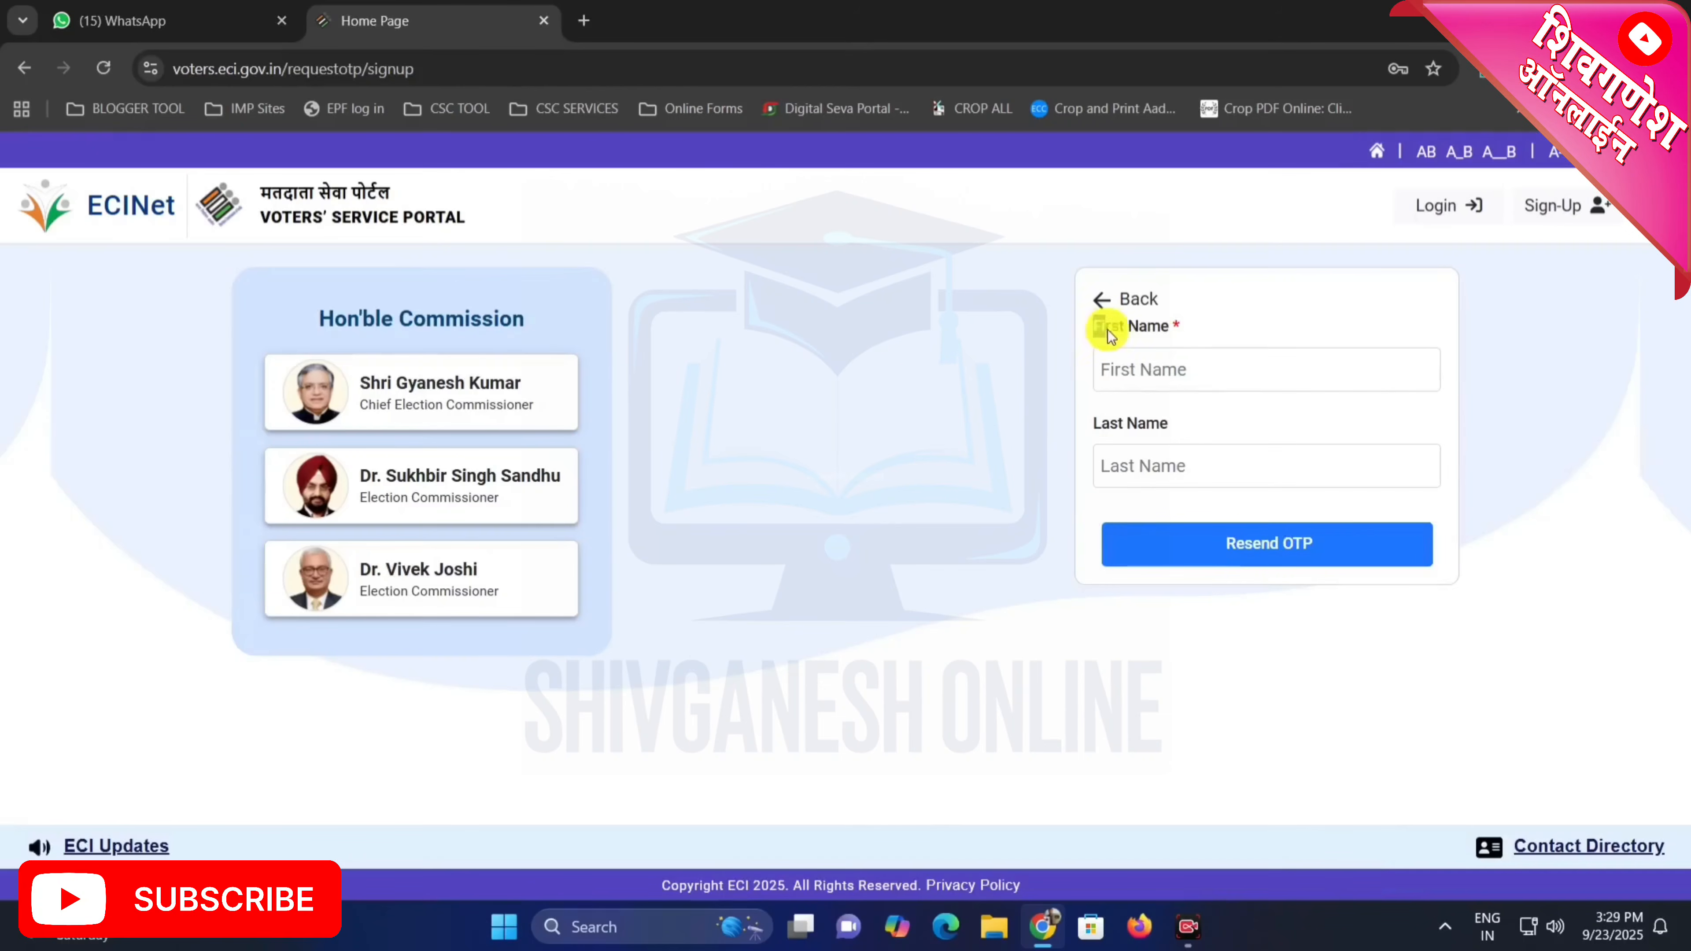
- Request the sign-up OTP from the first and last name form
drag(1108, 337, 1151, 337)
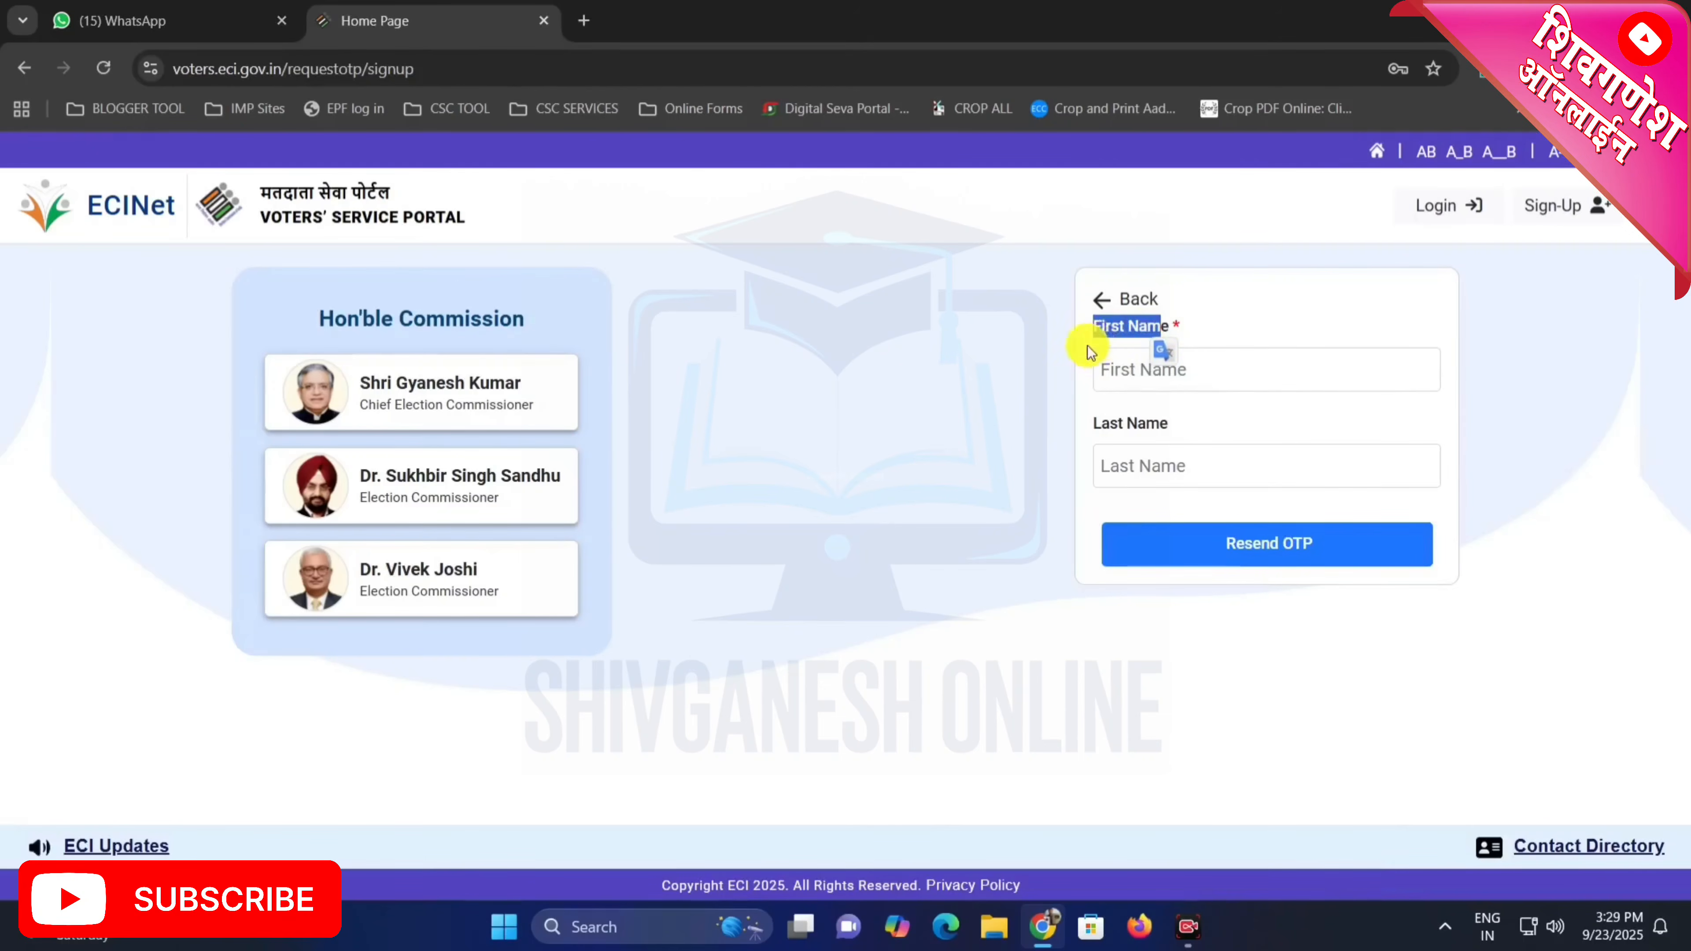
click(1096, 358)
drag(1089, 429, 1206, 431)
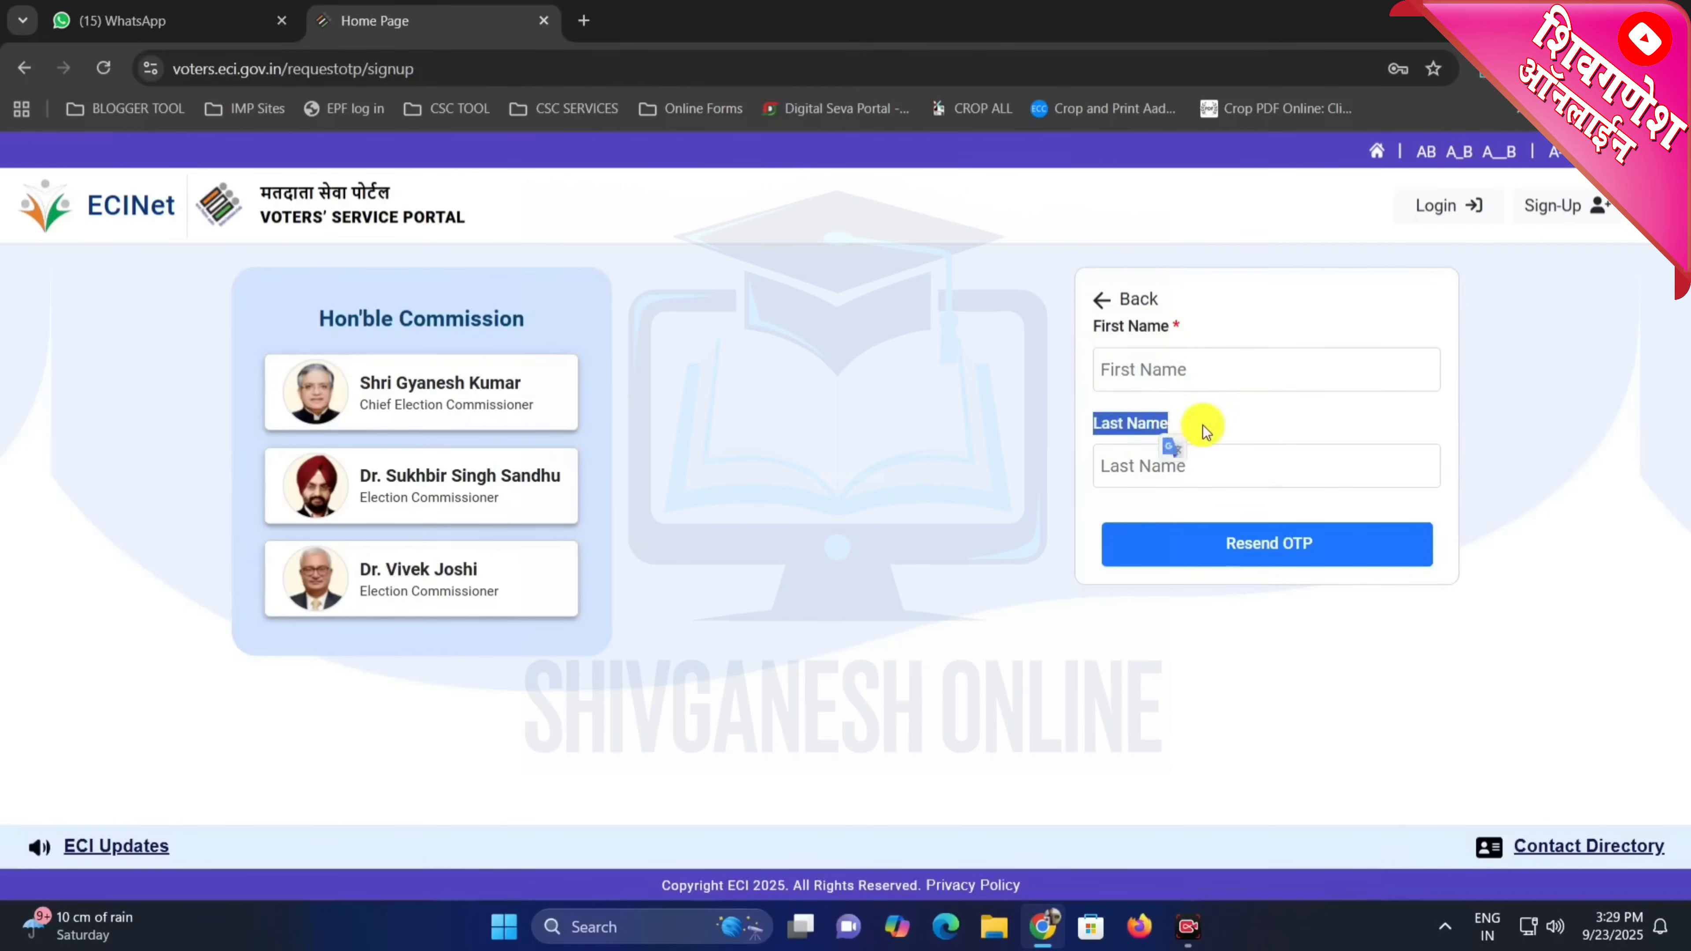
click(1203, 429)
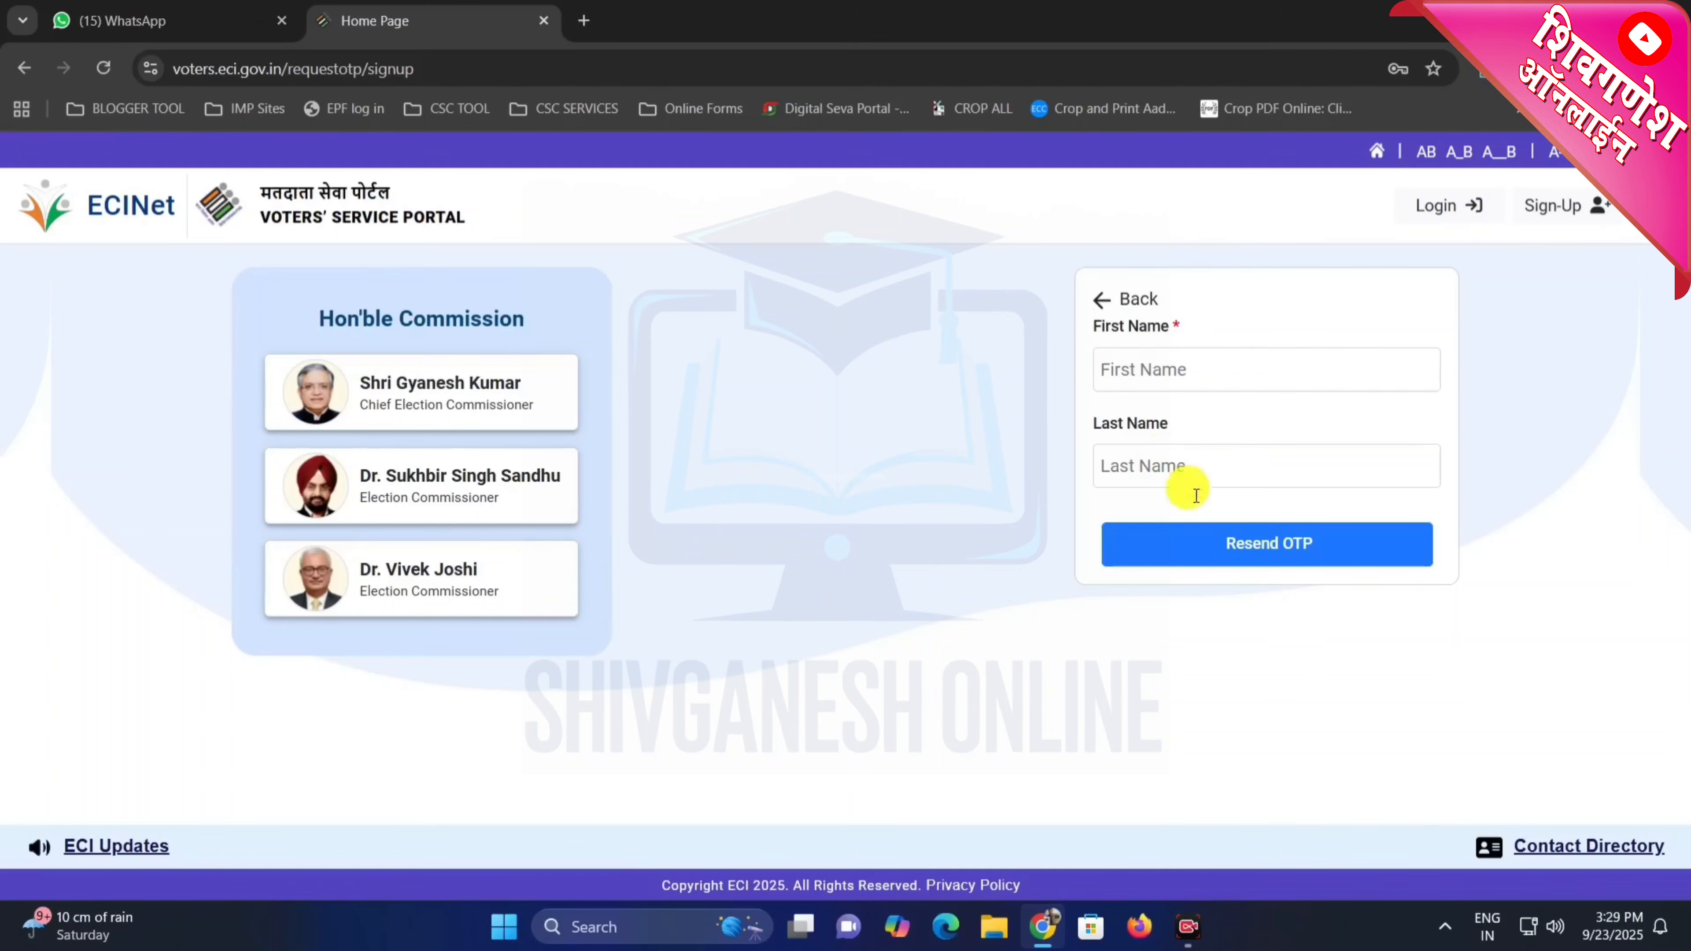
click(1252, 543)
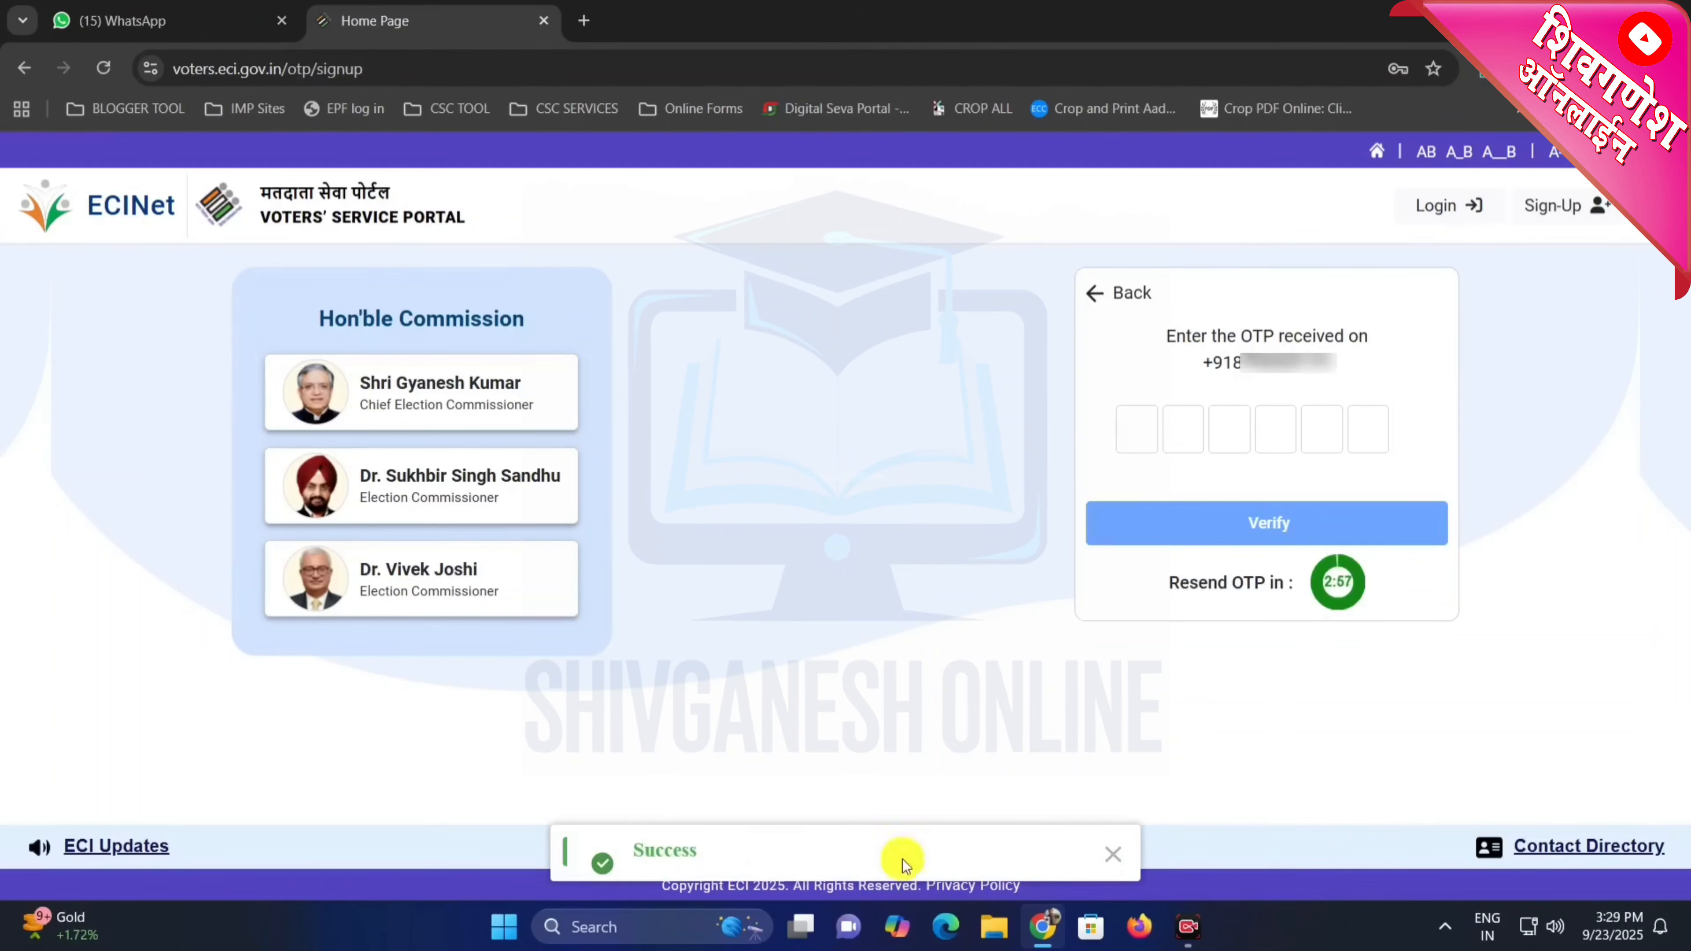
- Enter the six-digit OTP received on the mobile number and verify it to complete the sign-up
click(1151, 428)
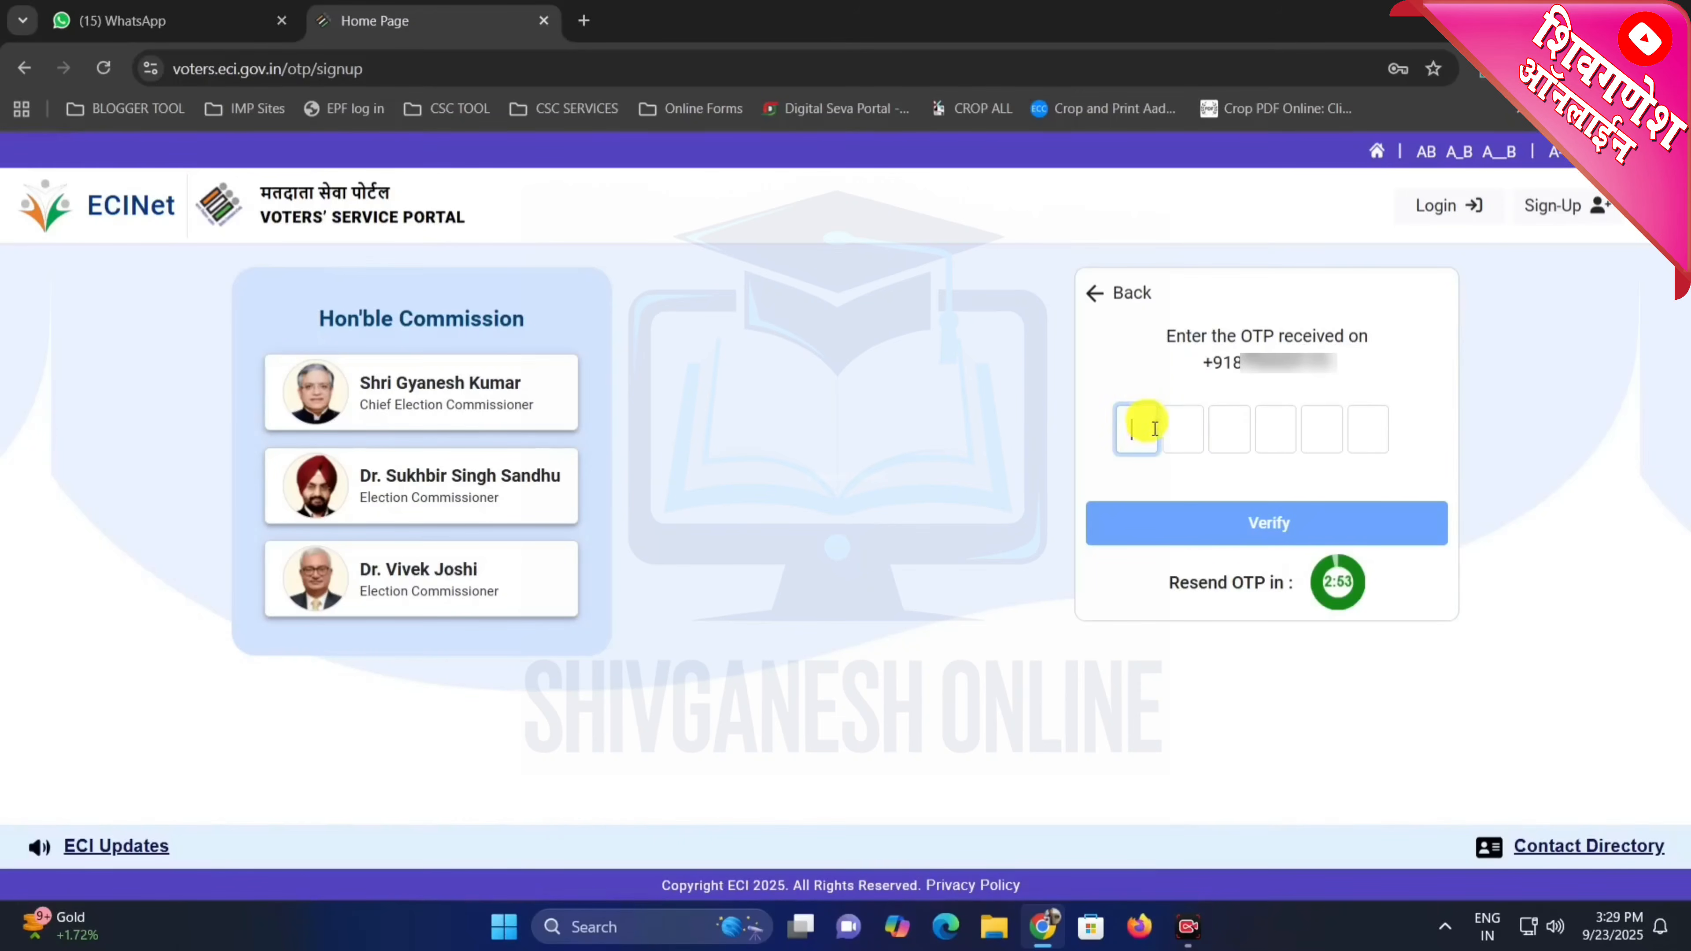
click(1172, 430)
click(1225, 430)
click(1277, 429)
click(1357, 429)
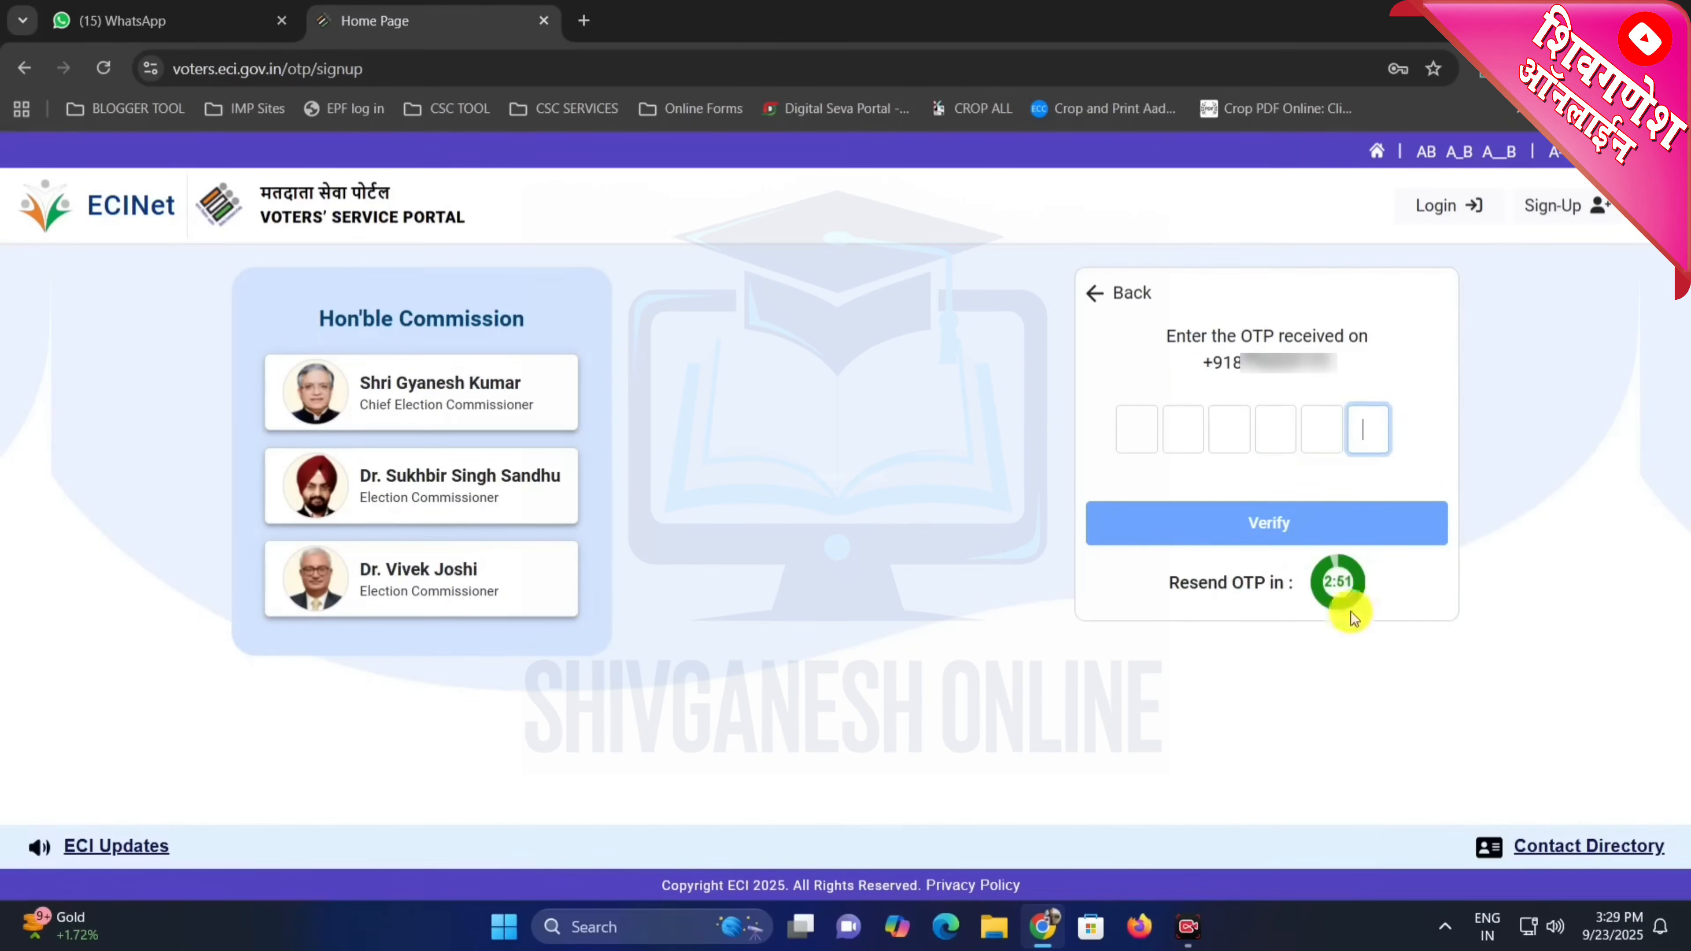
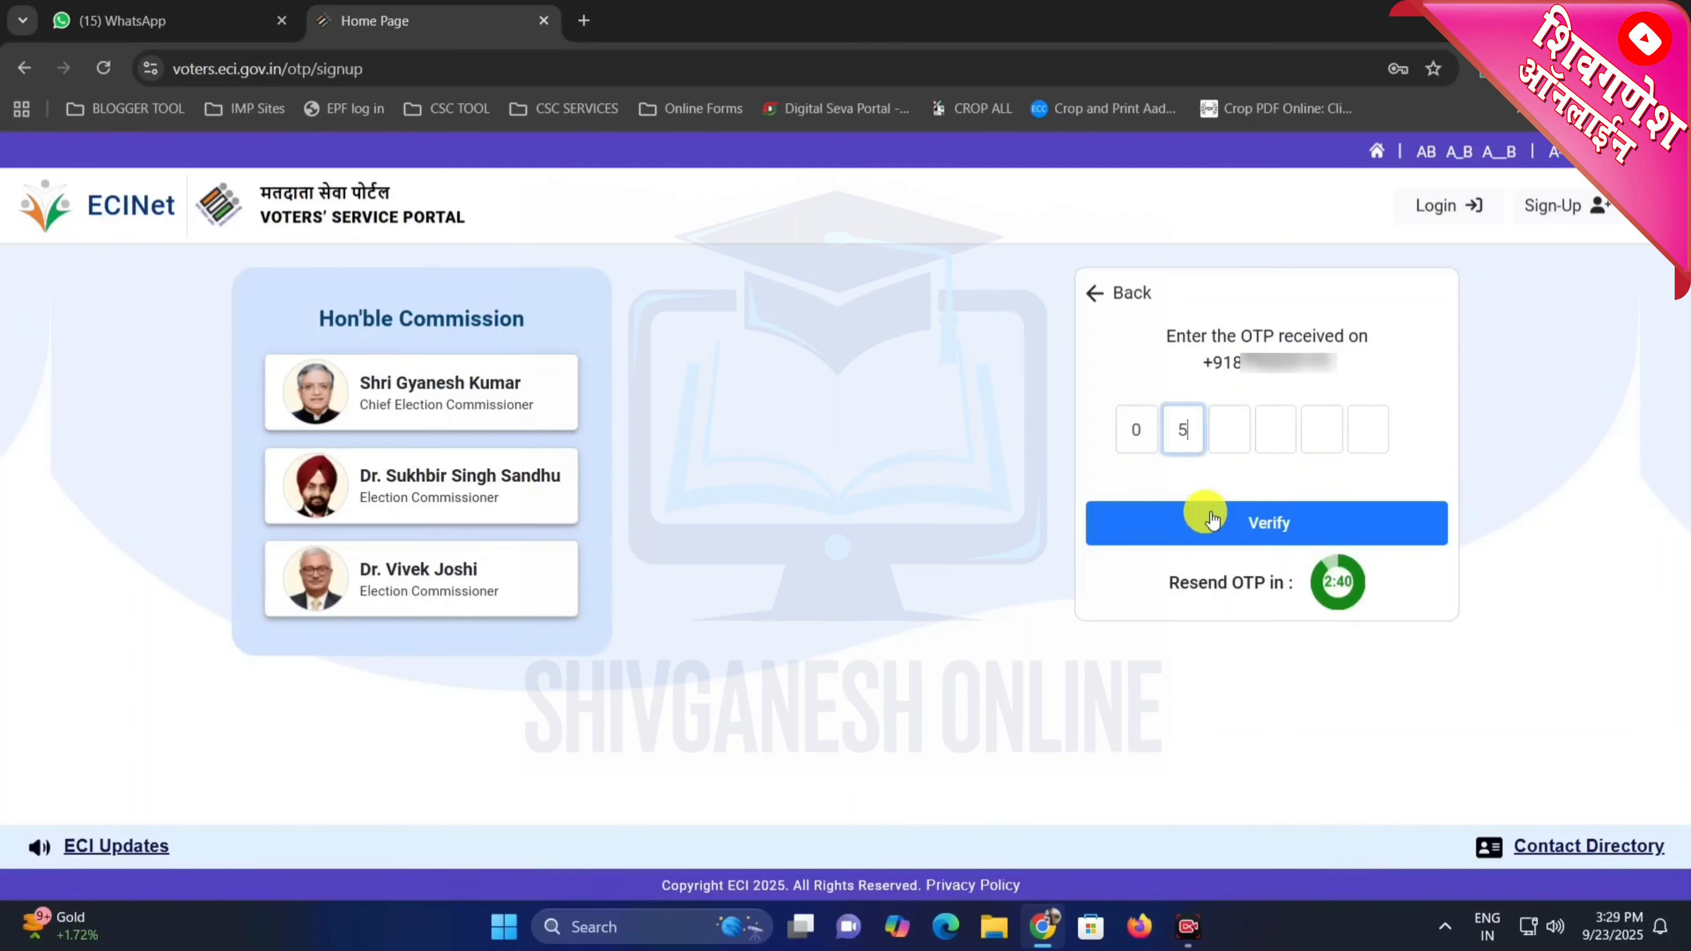
click(1213, 521)
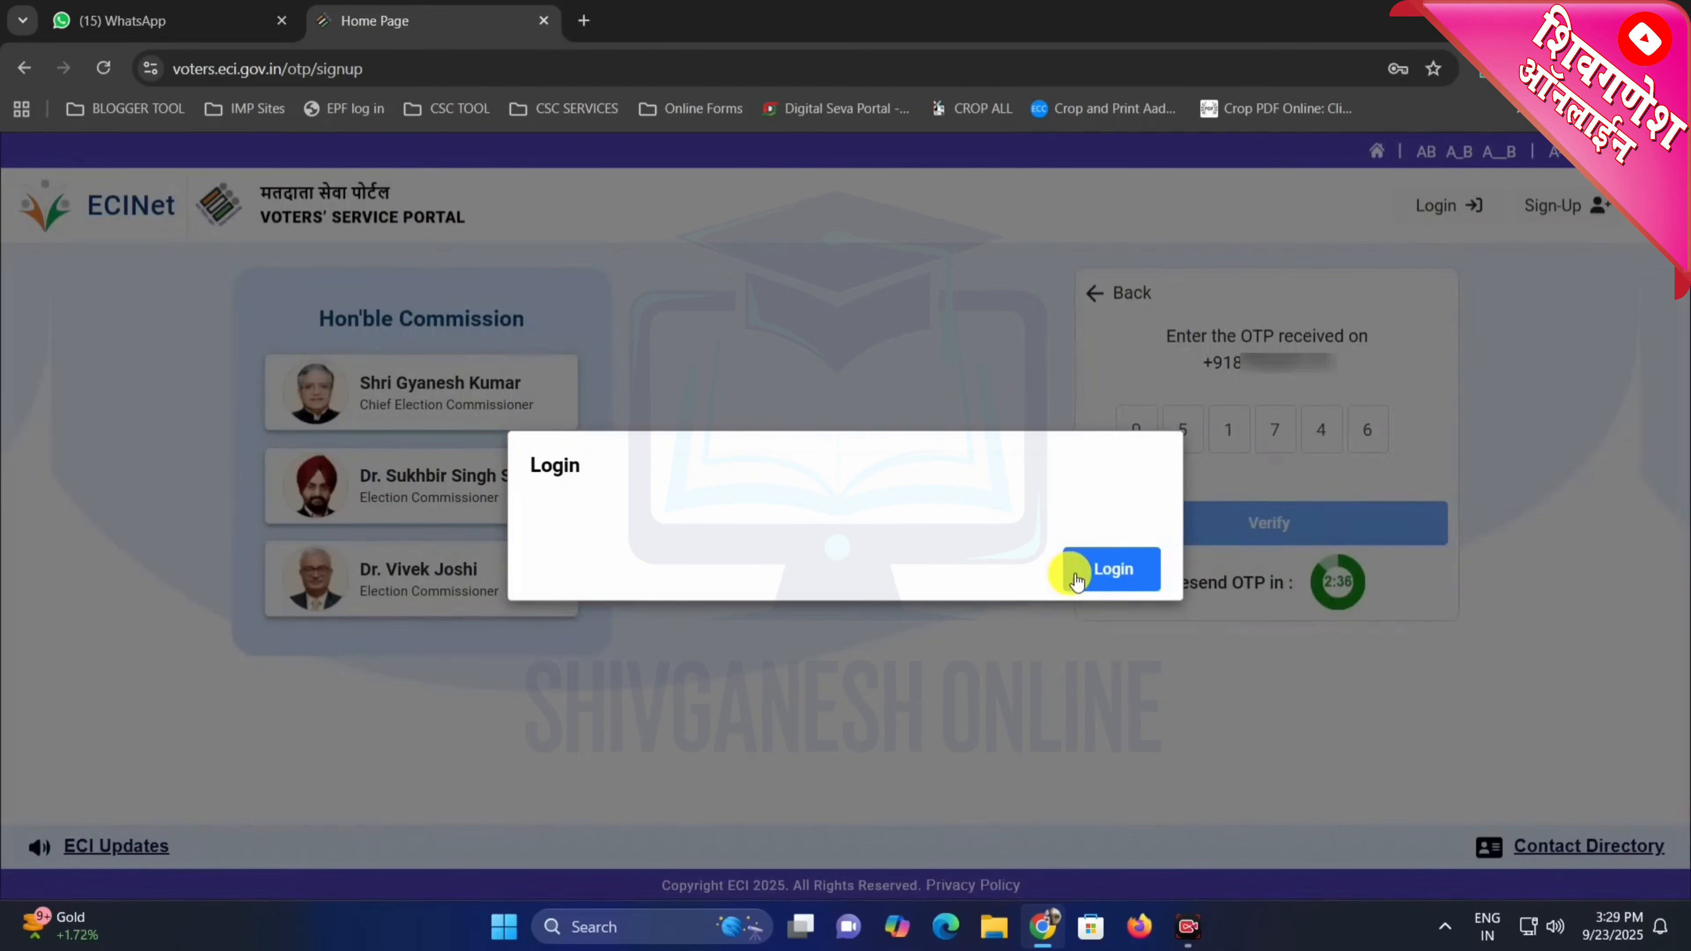
- Log in as an Indian Resident Elector with the registered mobile number, the captcha and the received OTP
click(1112, 570)
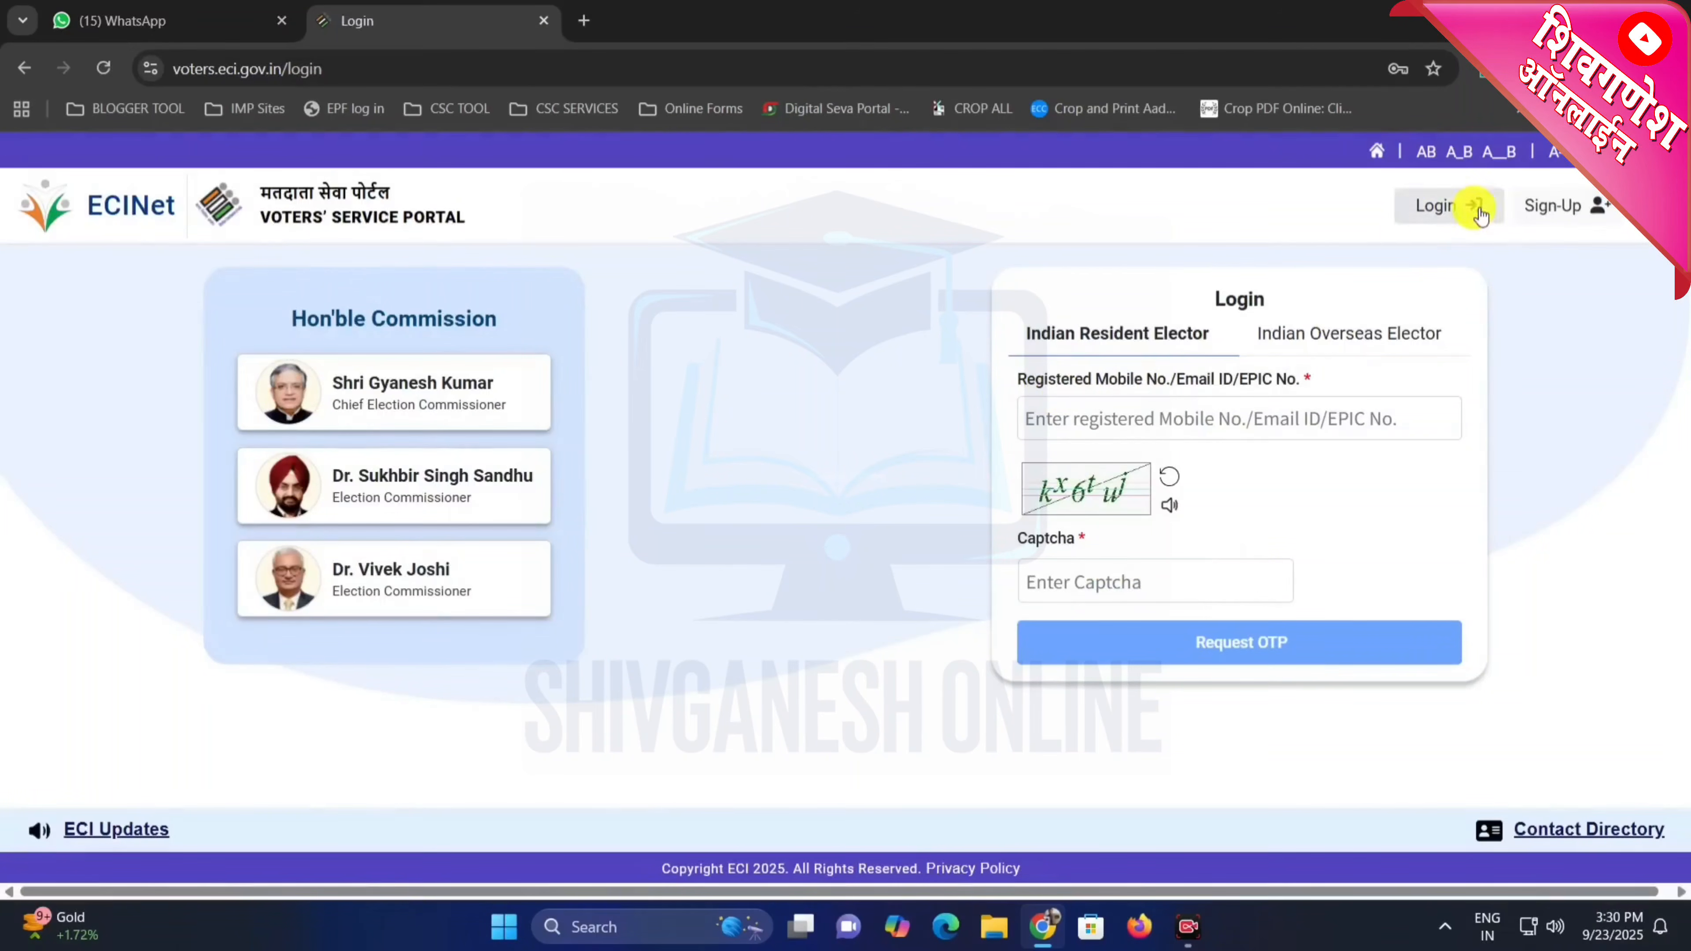
click(1100, 417)
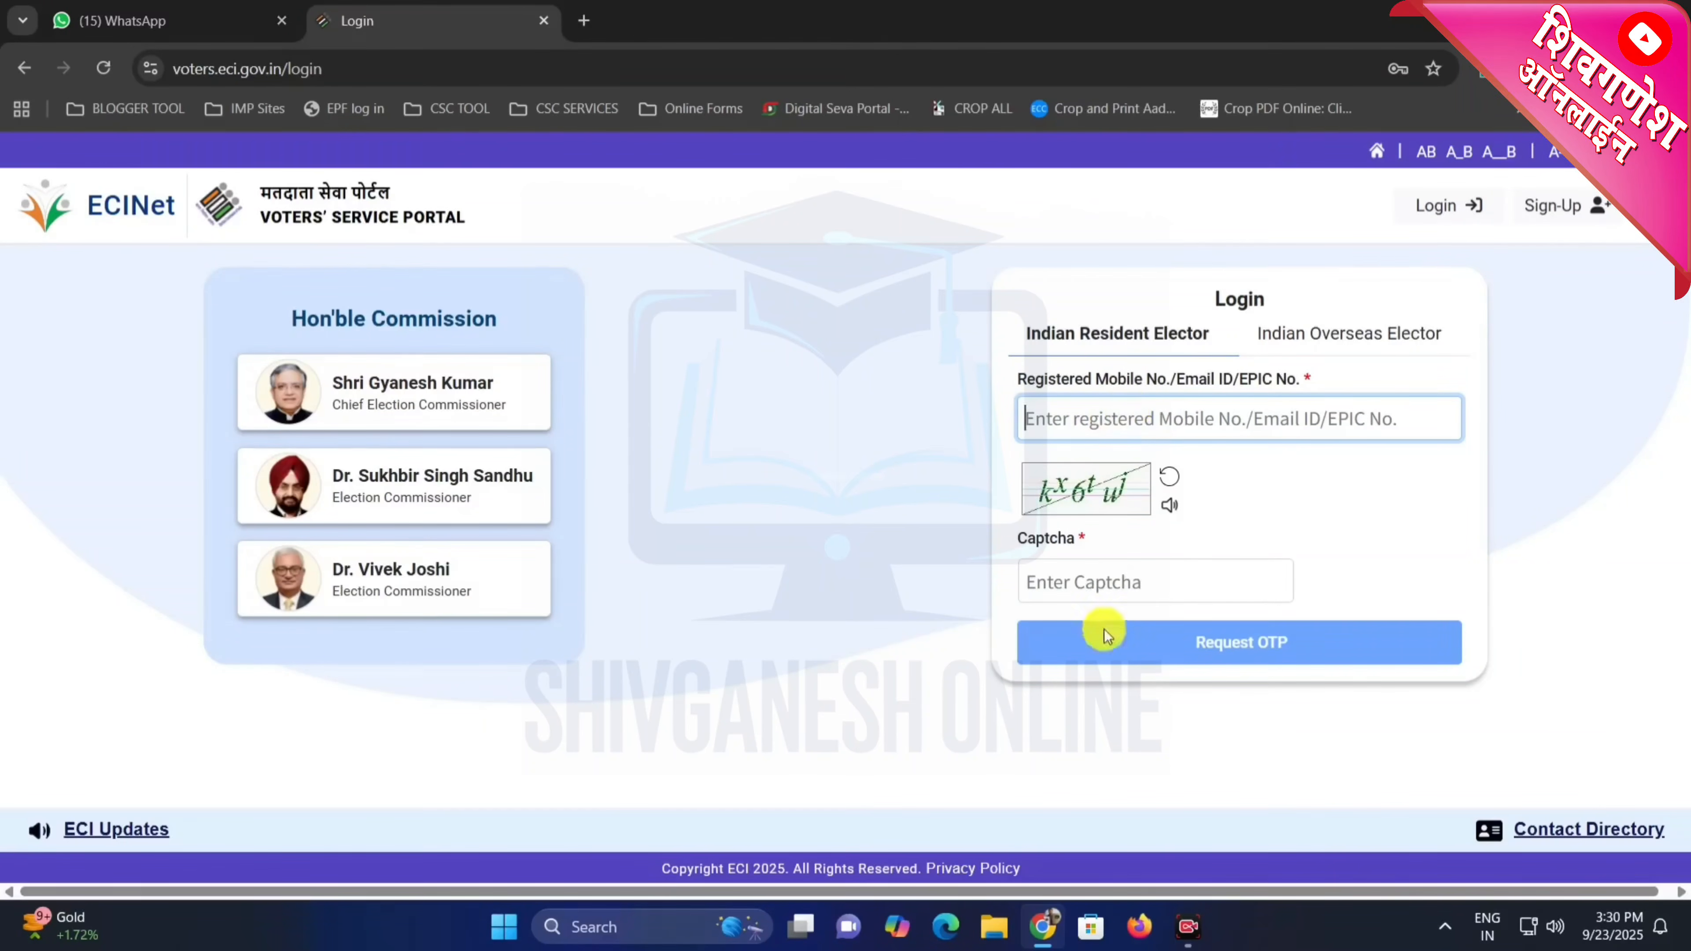
click(1088, 584)
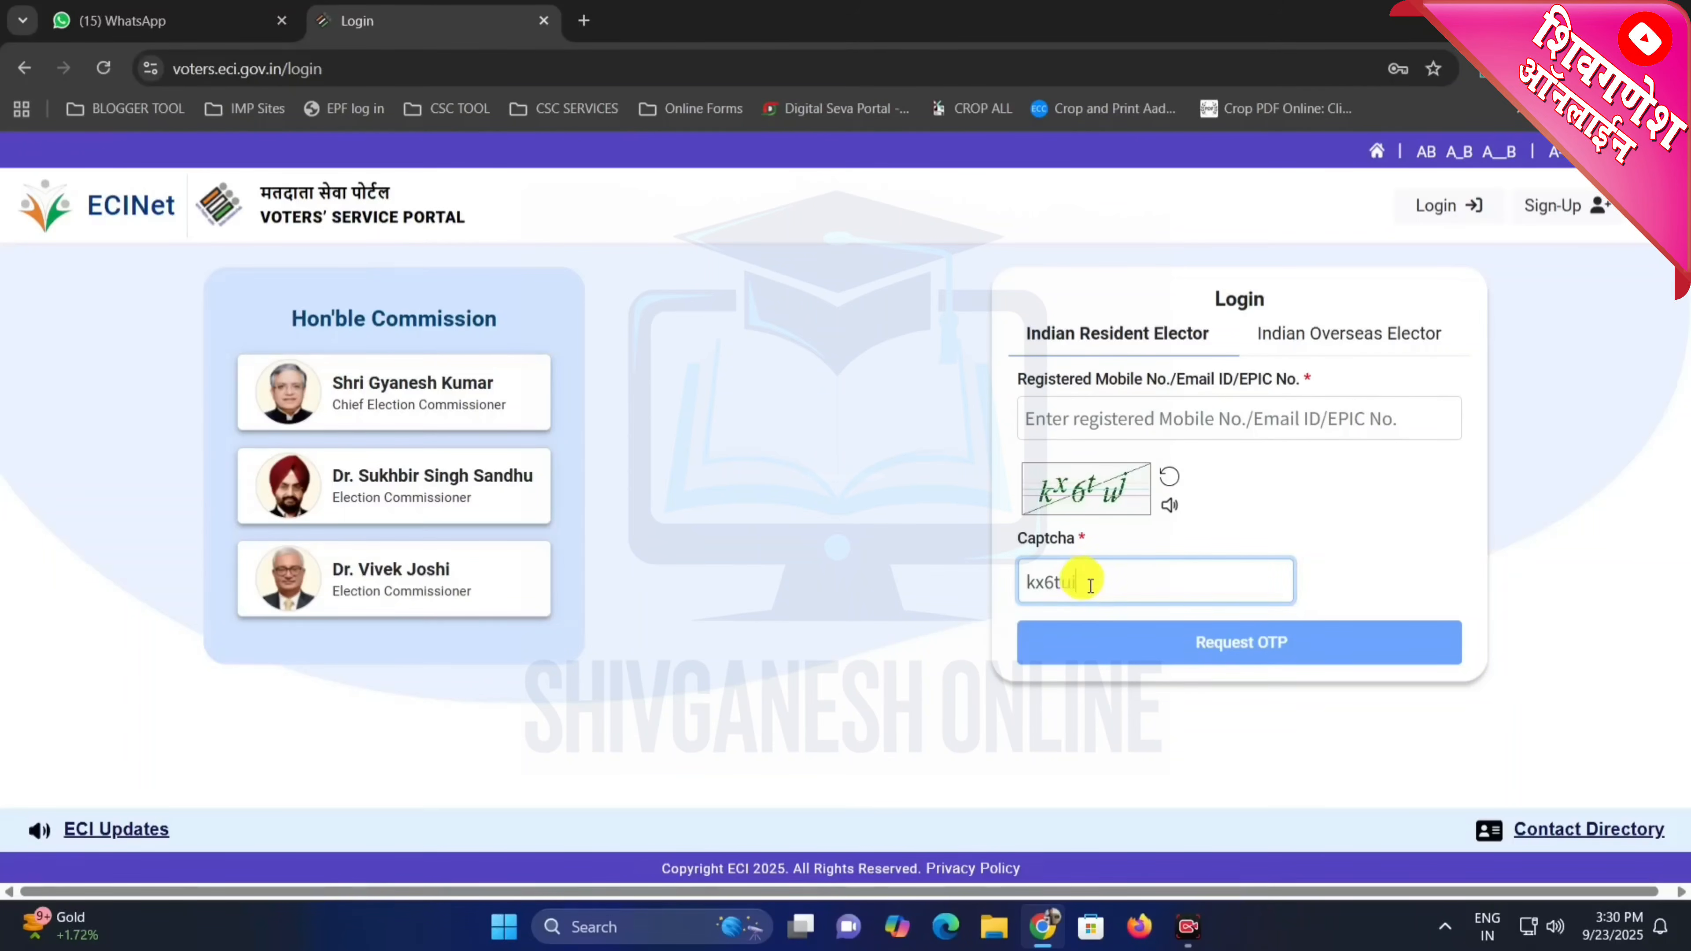
click(1261, 647)
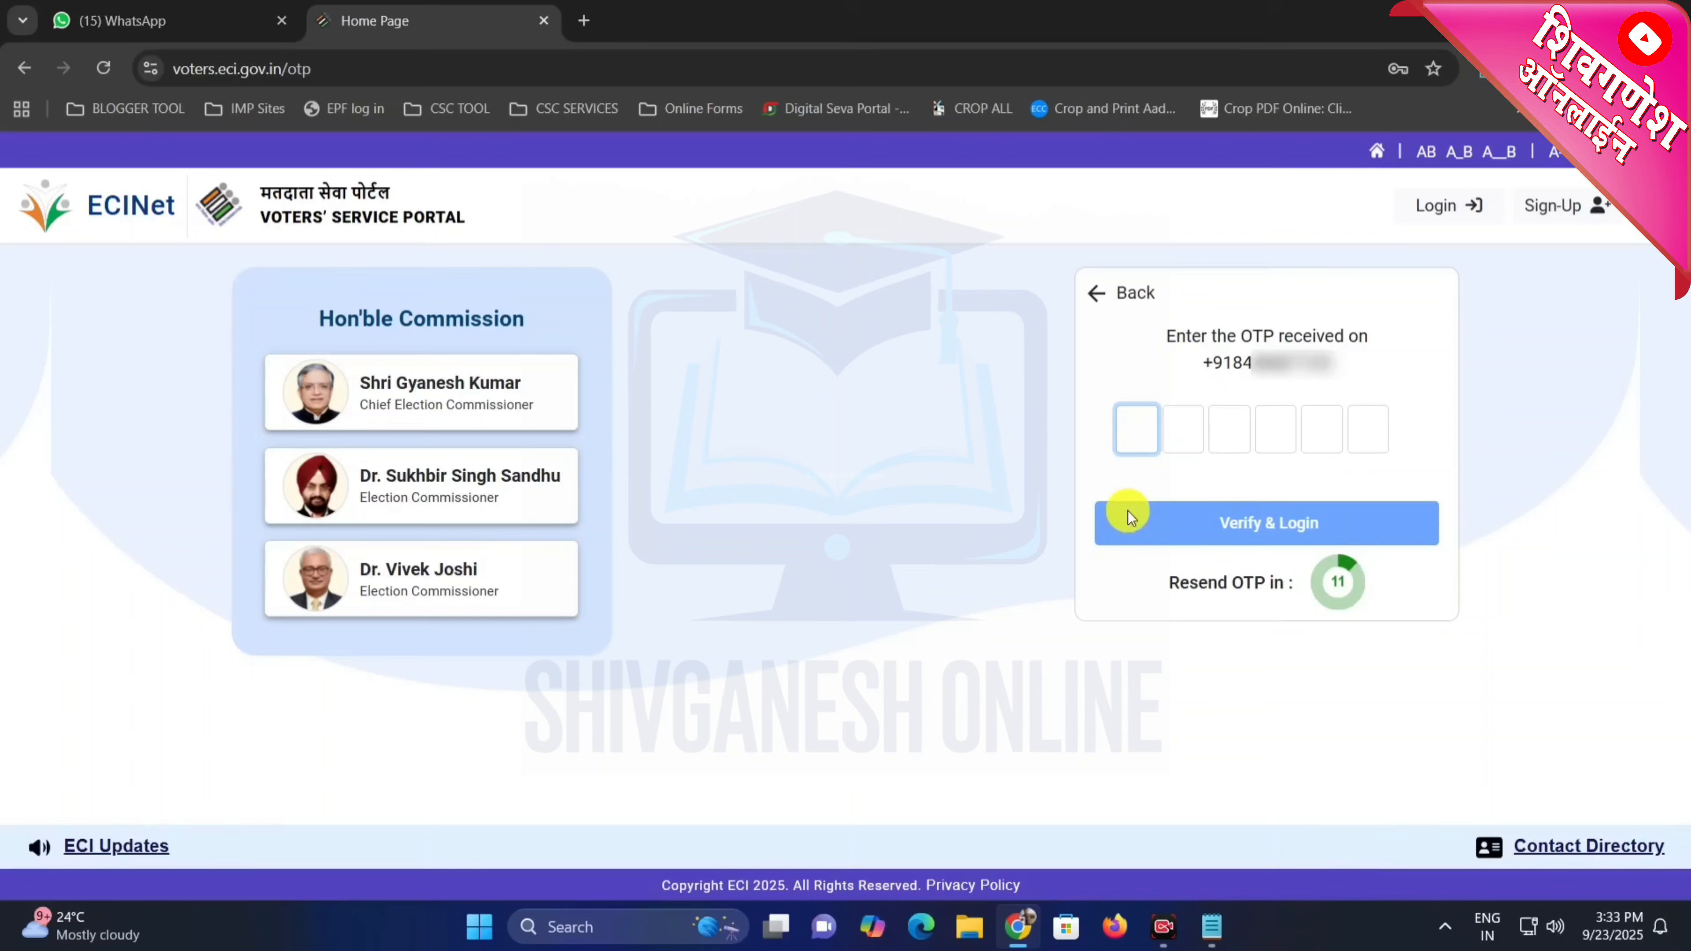
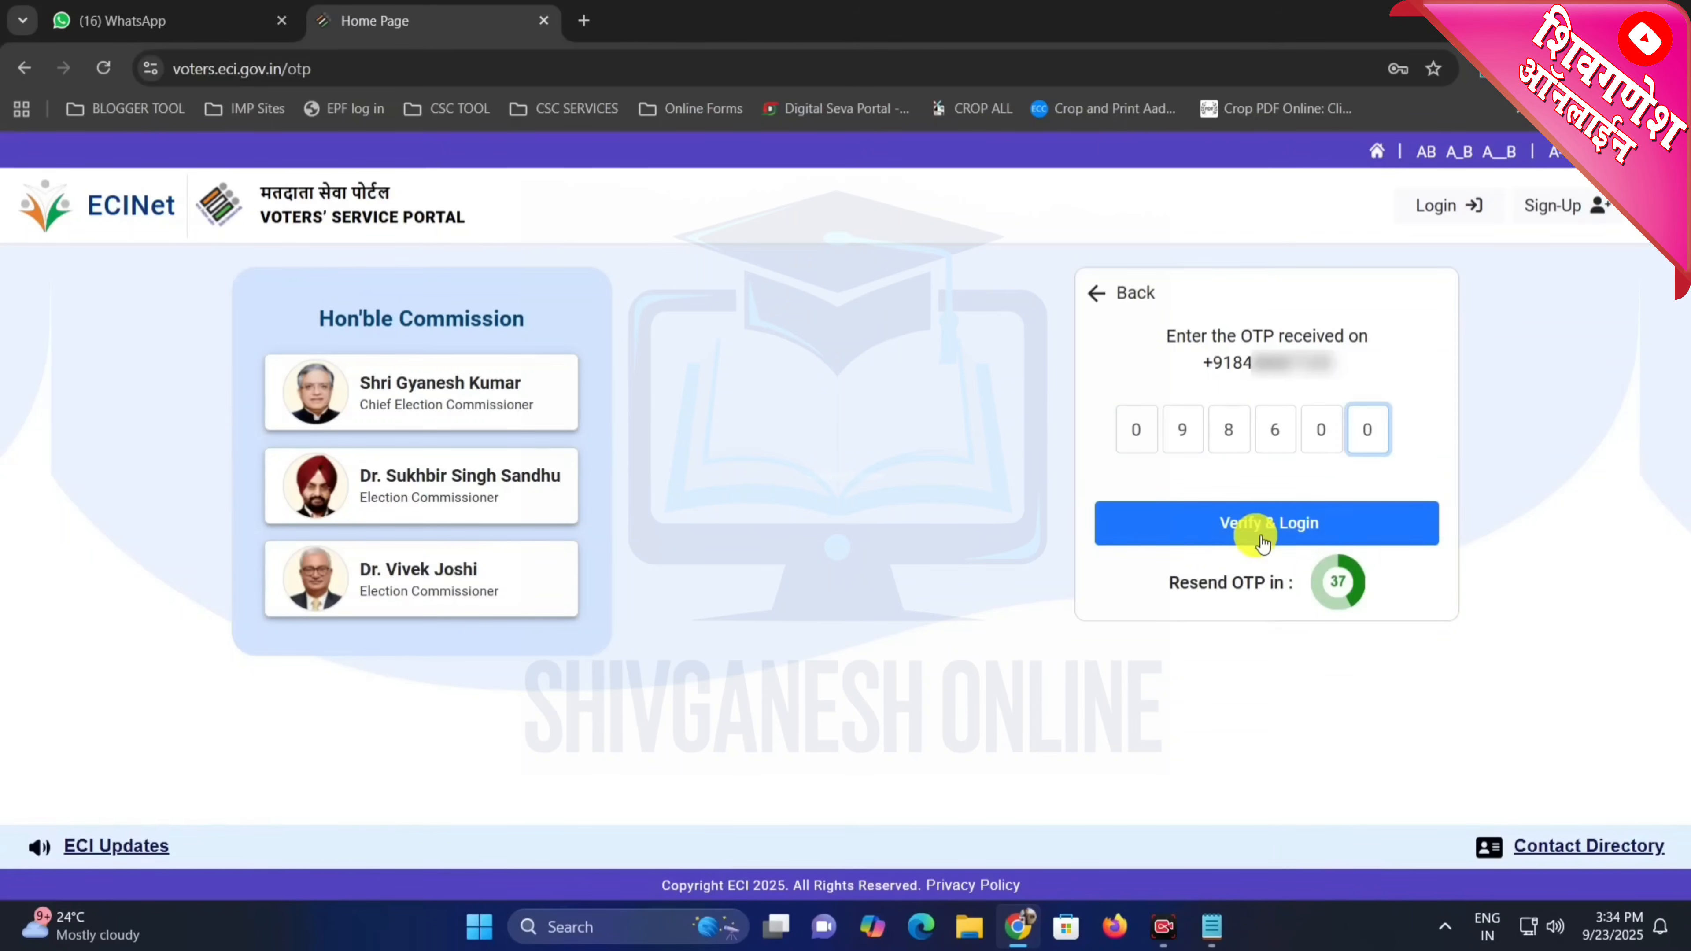
click(1263, 541)
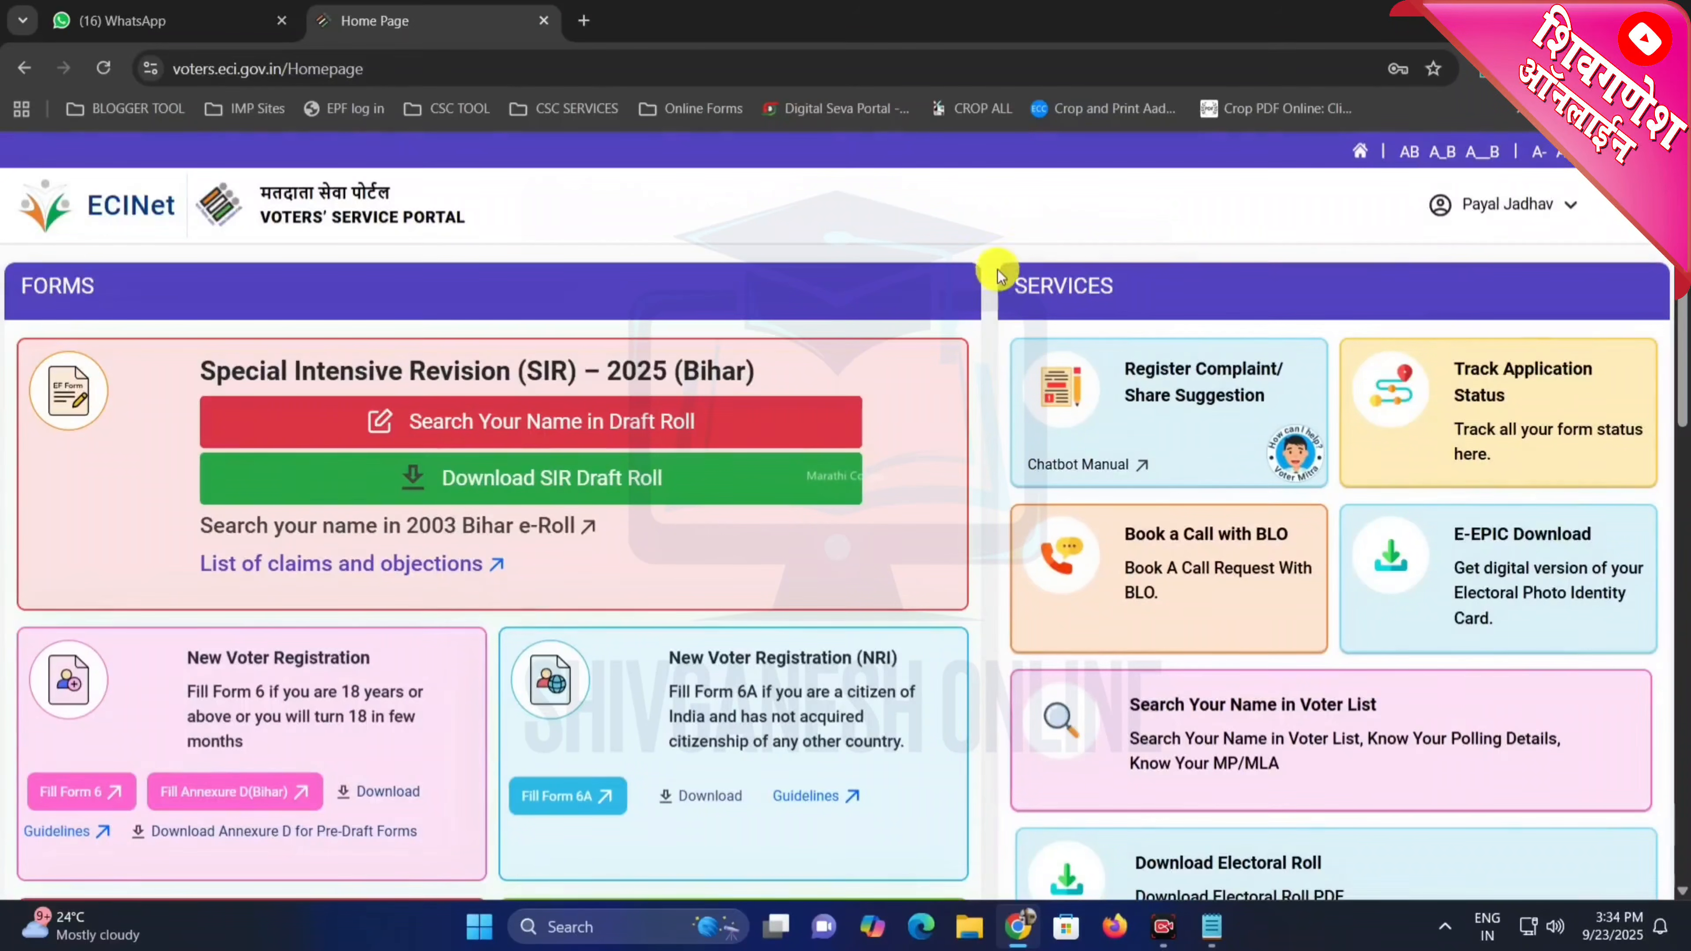
- Open Form 6 for New Voter Registration from the portal's home page
scroll(611, 574, down, 3)
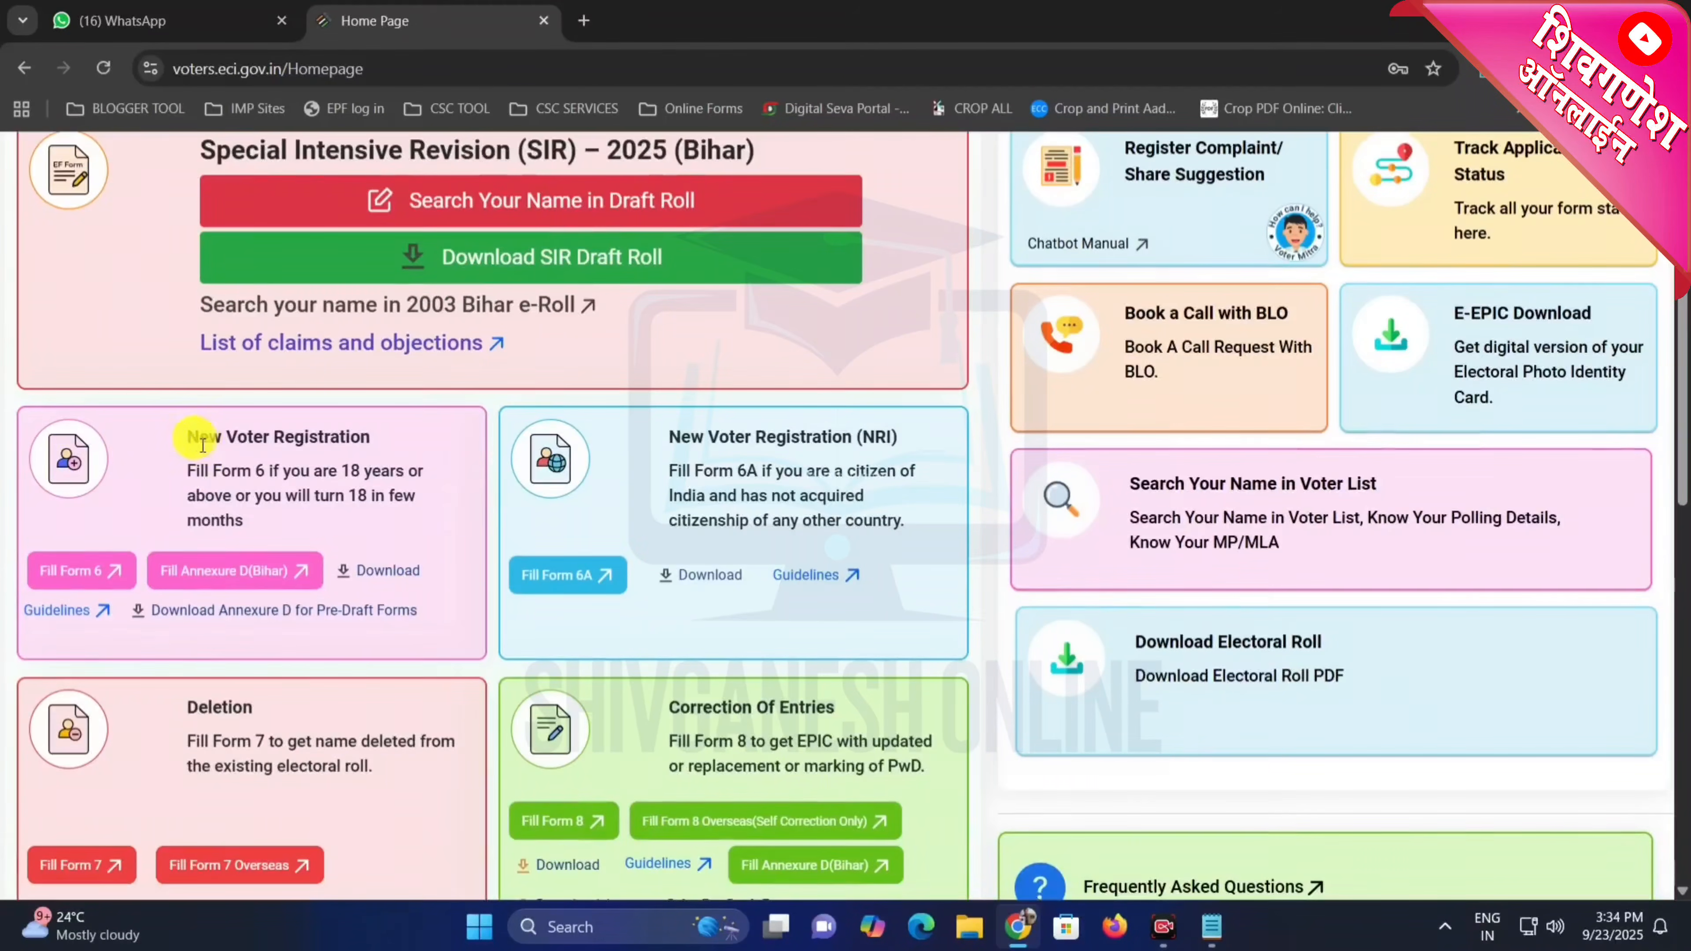
drag(203, 445, 353, 436)
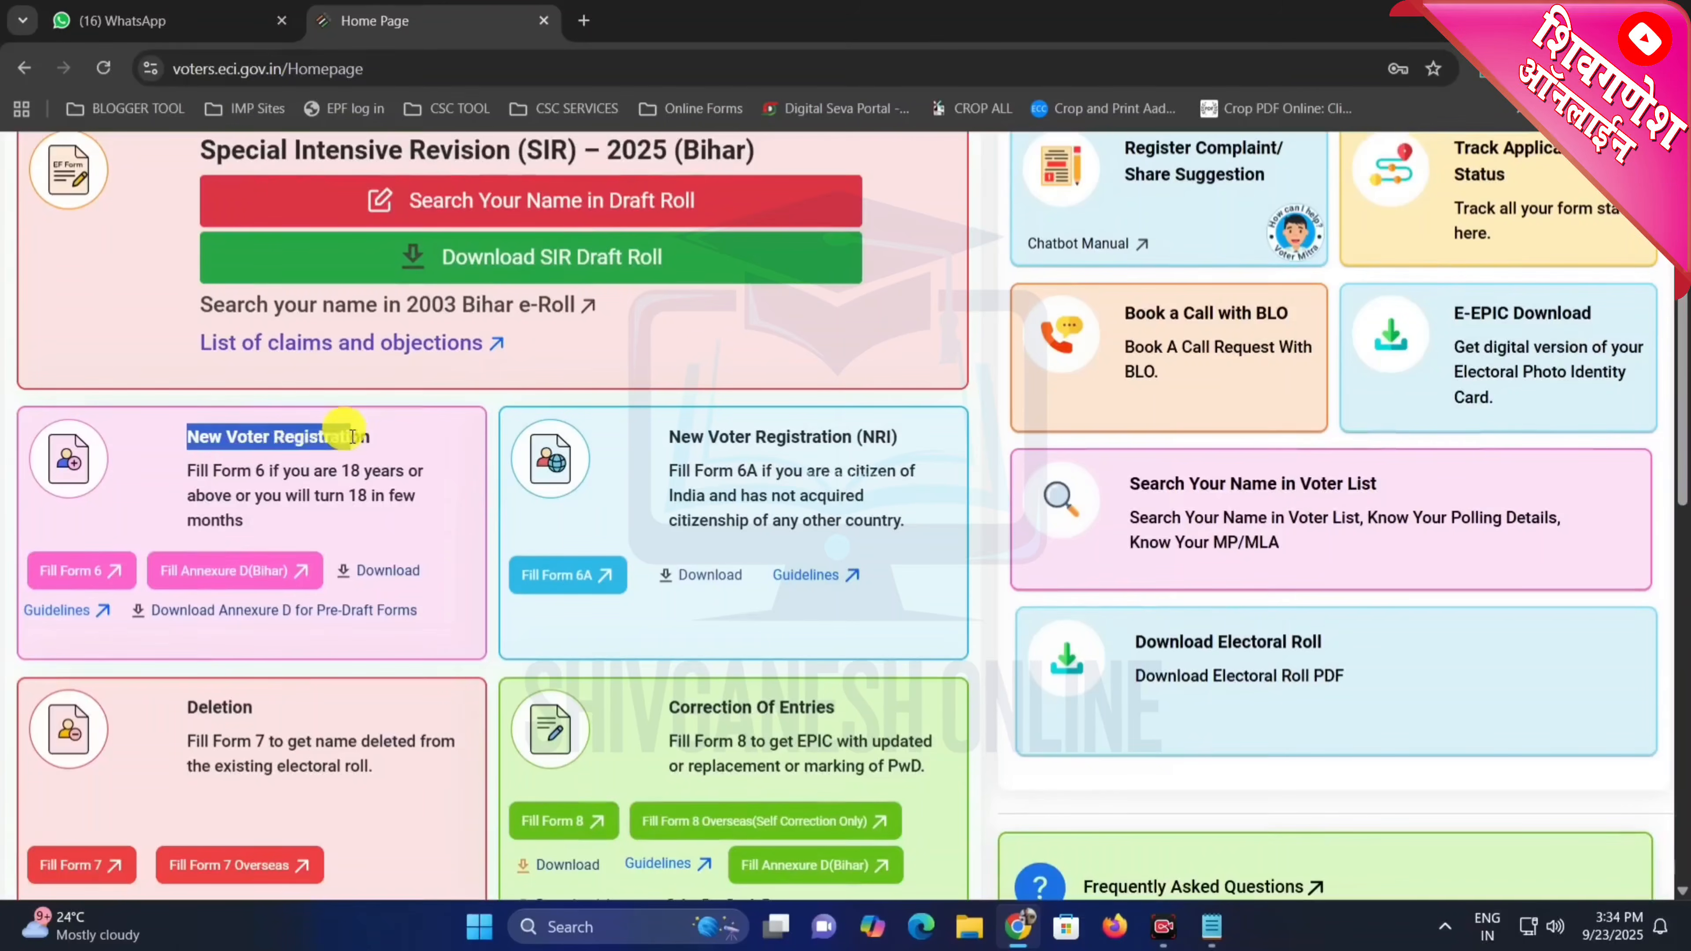
click(160, 481)
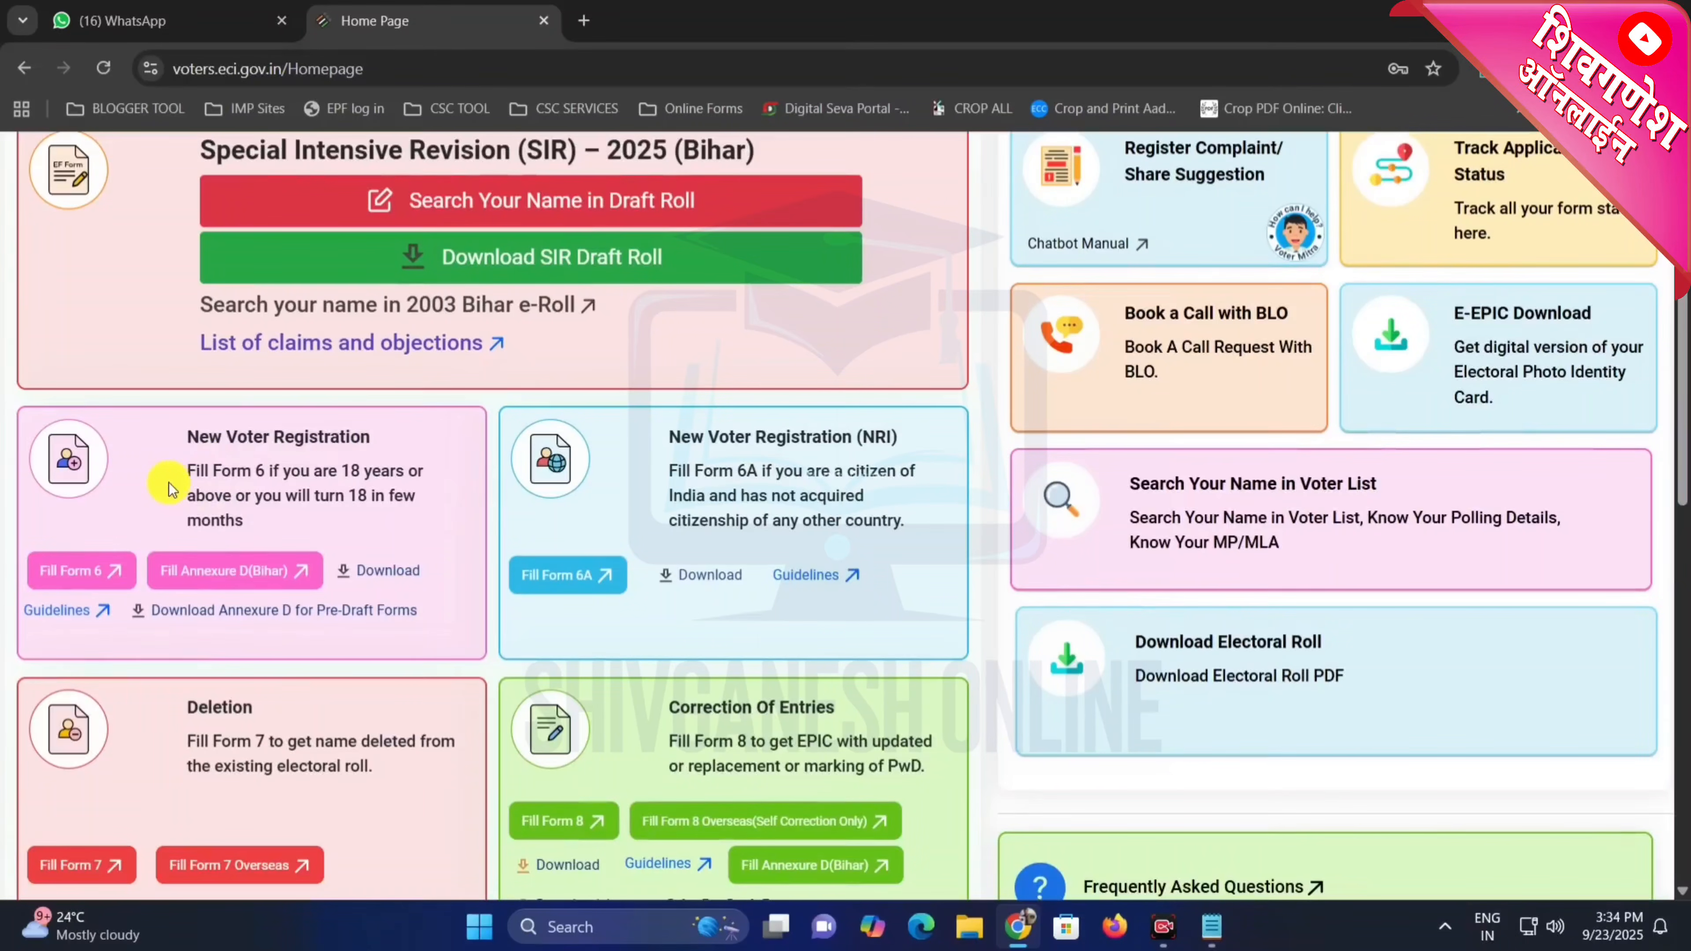
drag(194, 474, 311, 472)
click(315, 472)
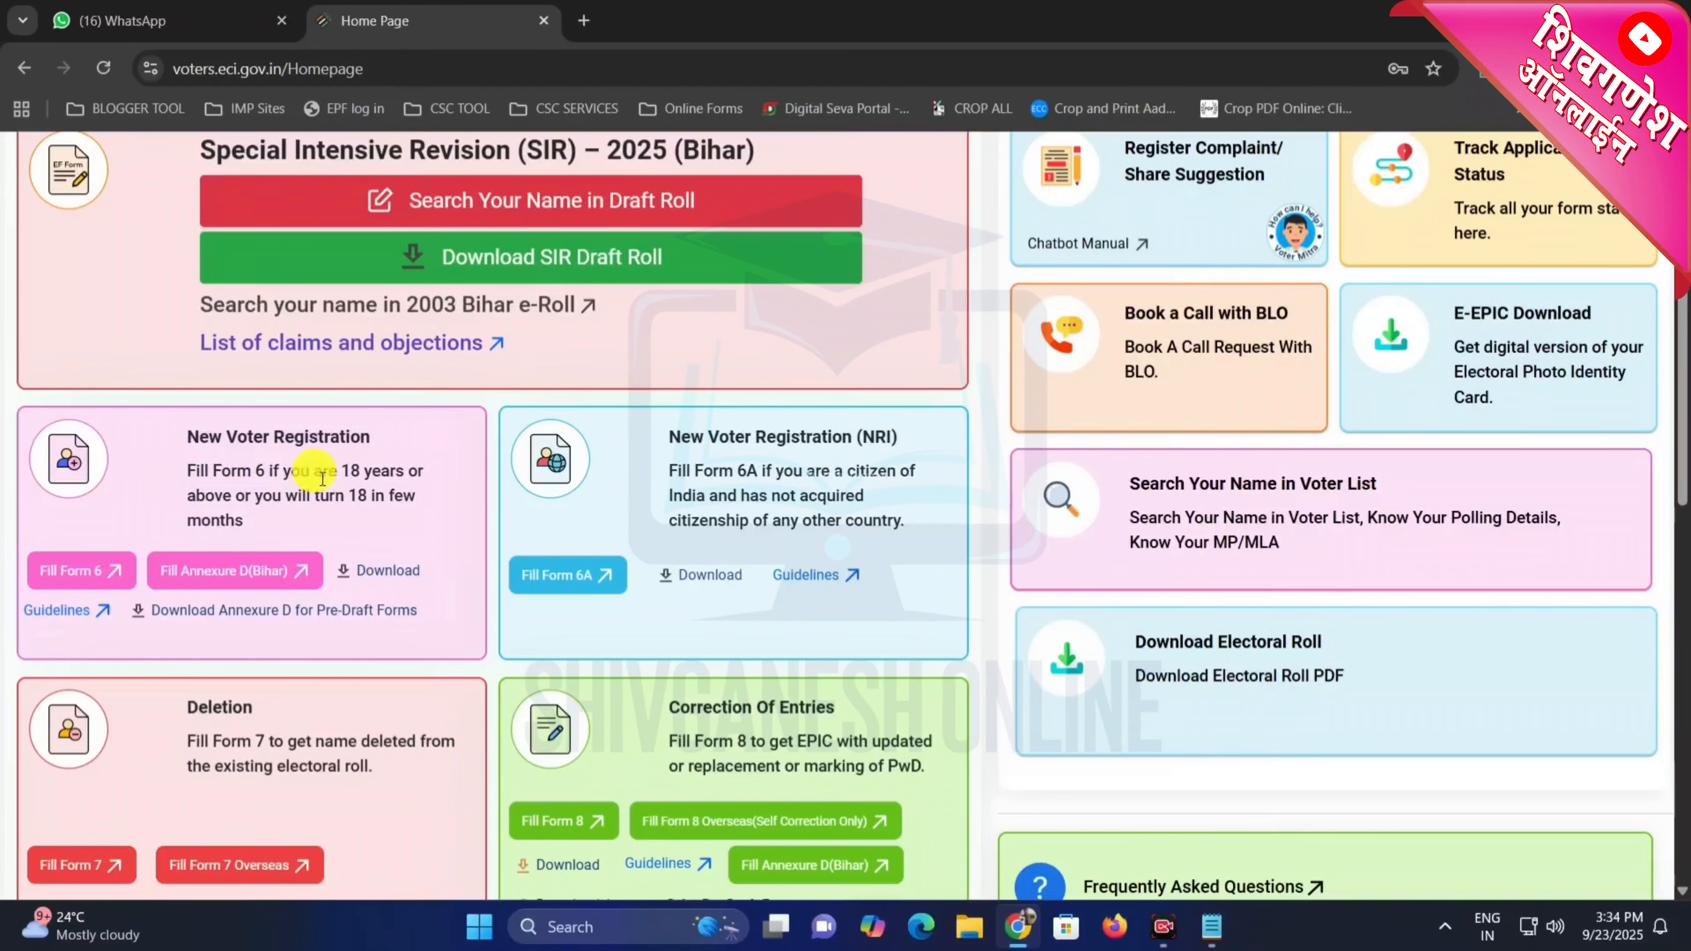
click(403, 477)
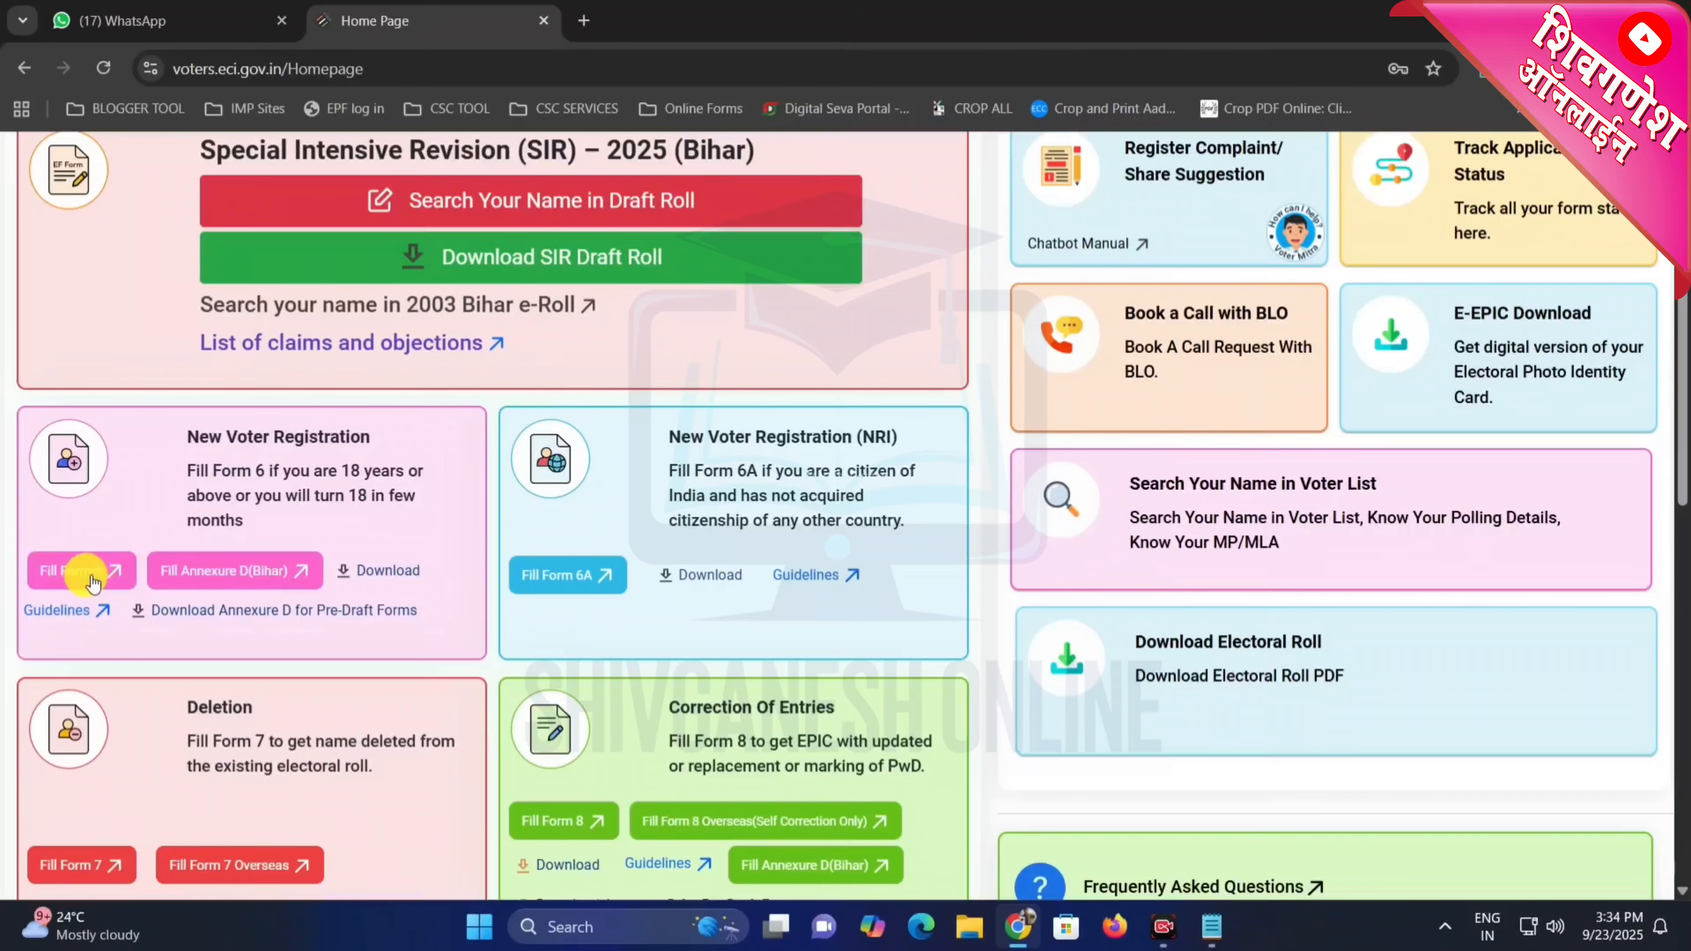
click(73, 571)
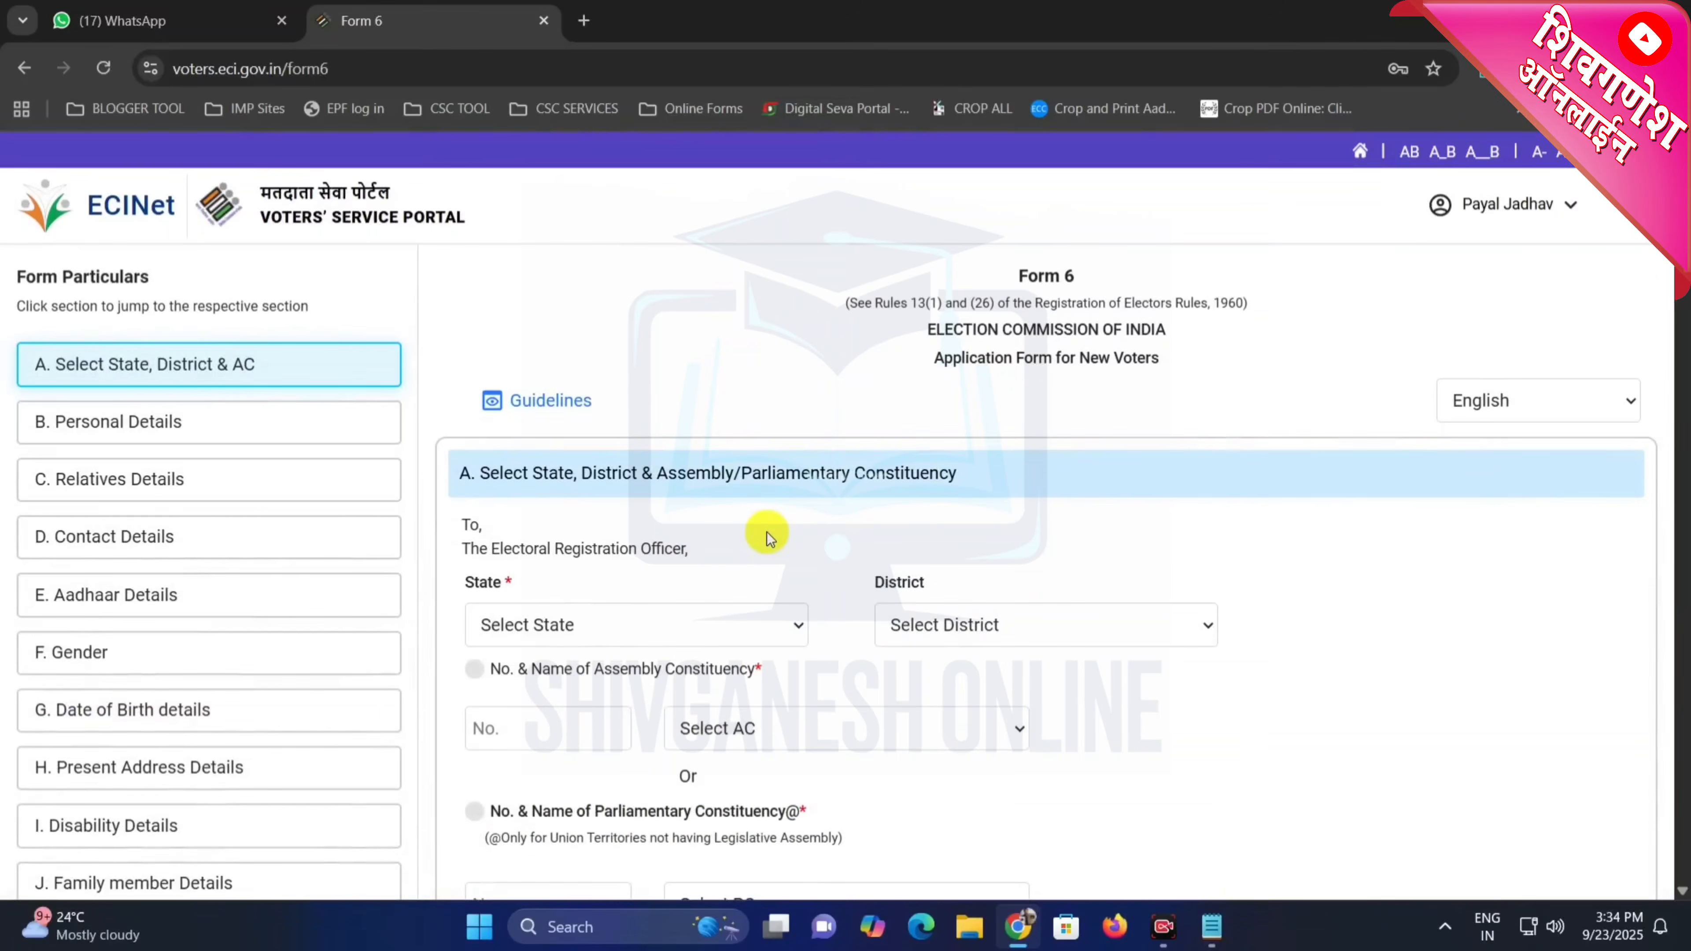
- Set the state to Maharashtra and the district to Pune in section A of Form 6
scroll(767, 536, down, 1)
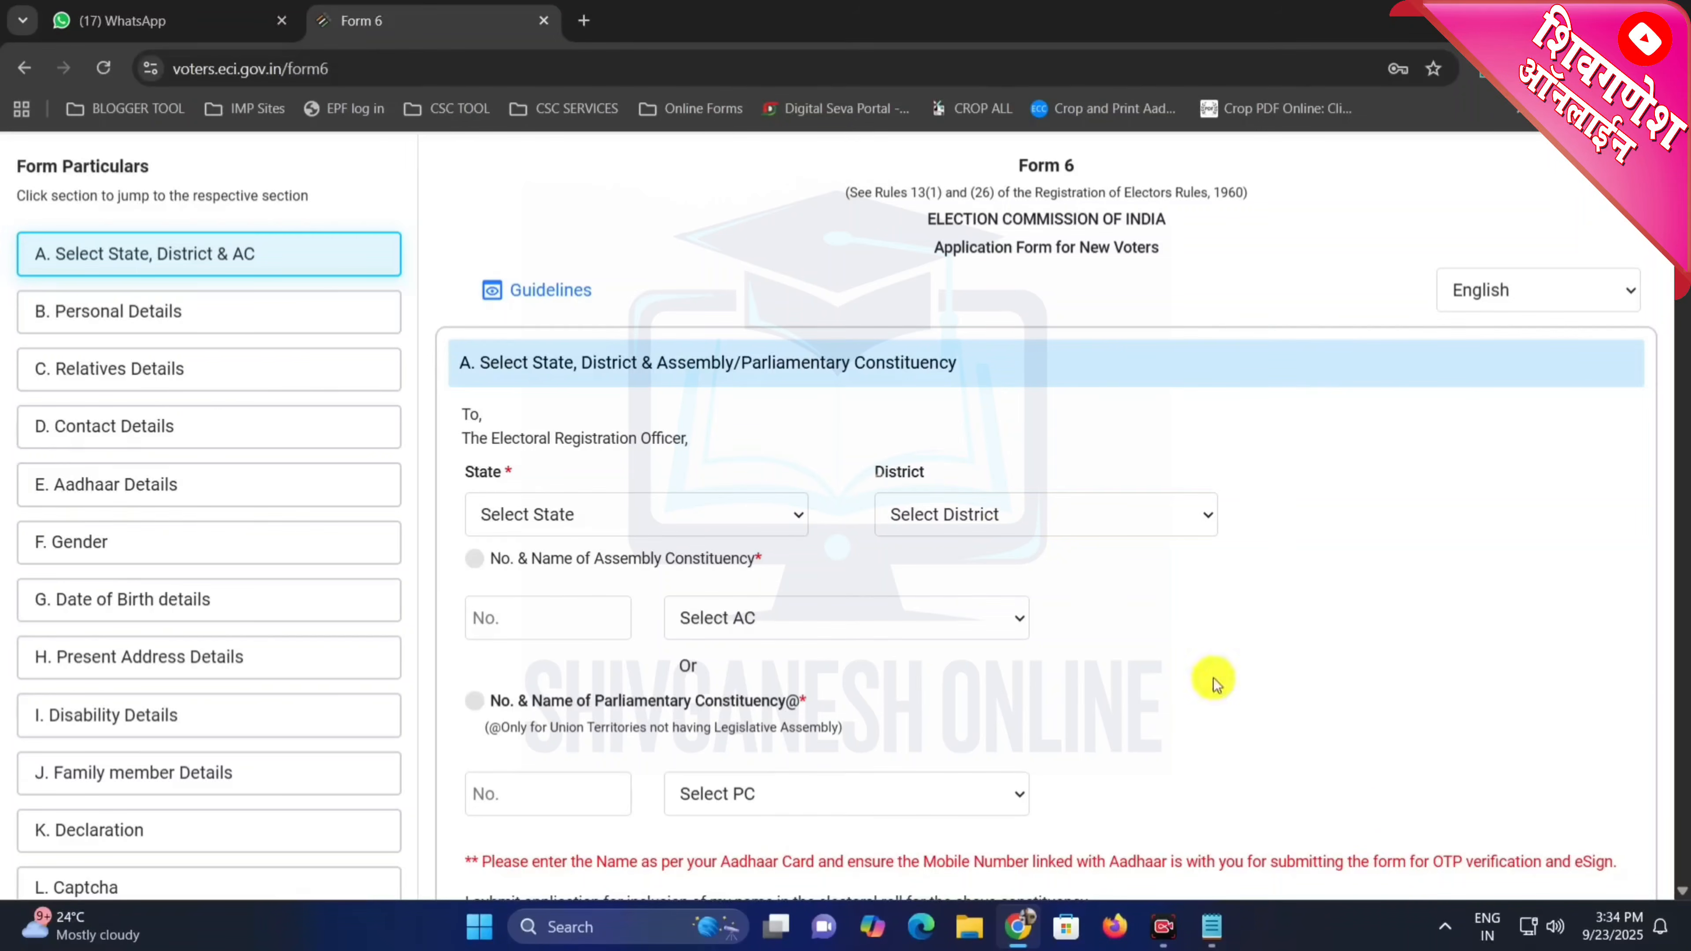
click(706, 516)
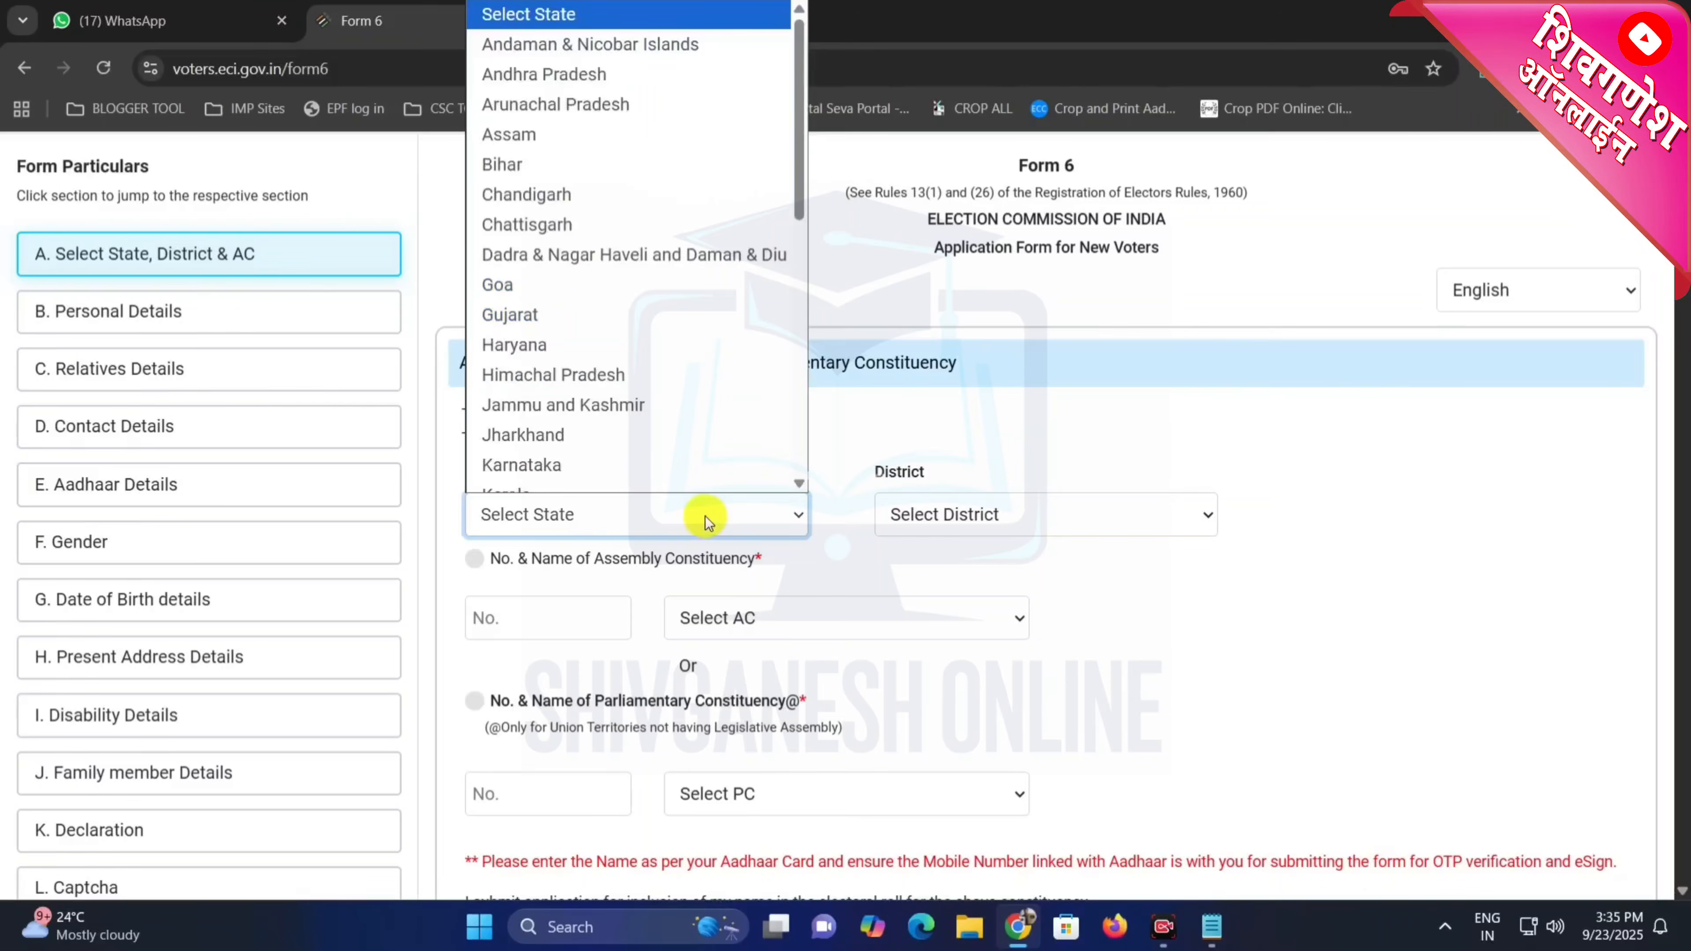
text(maha)
key(Return)
click(1001, 521)
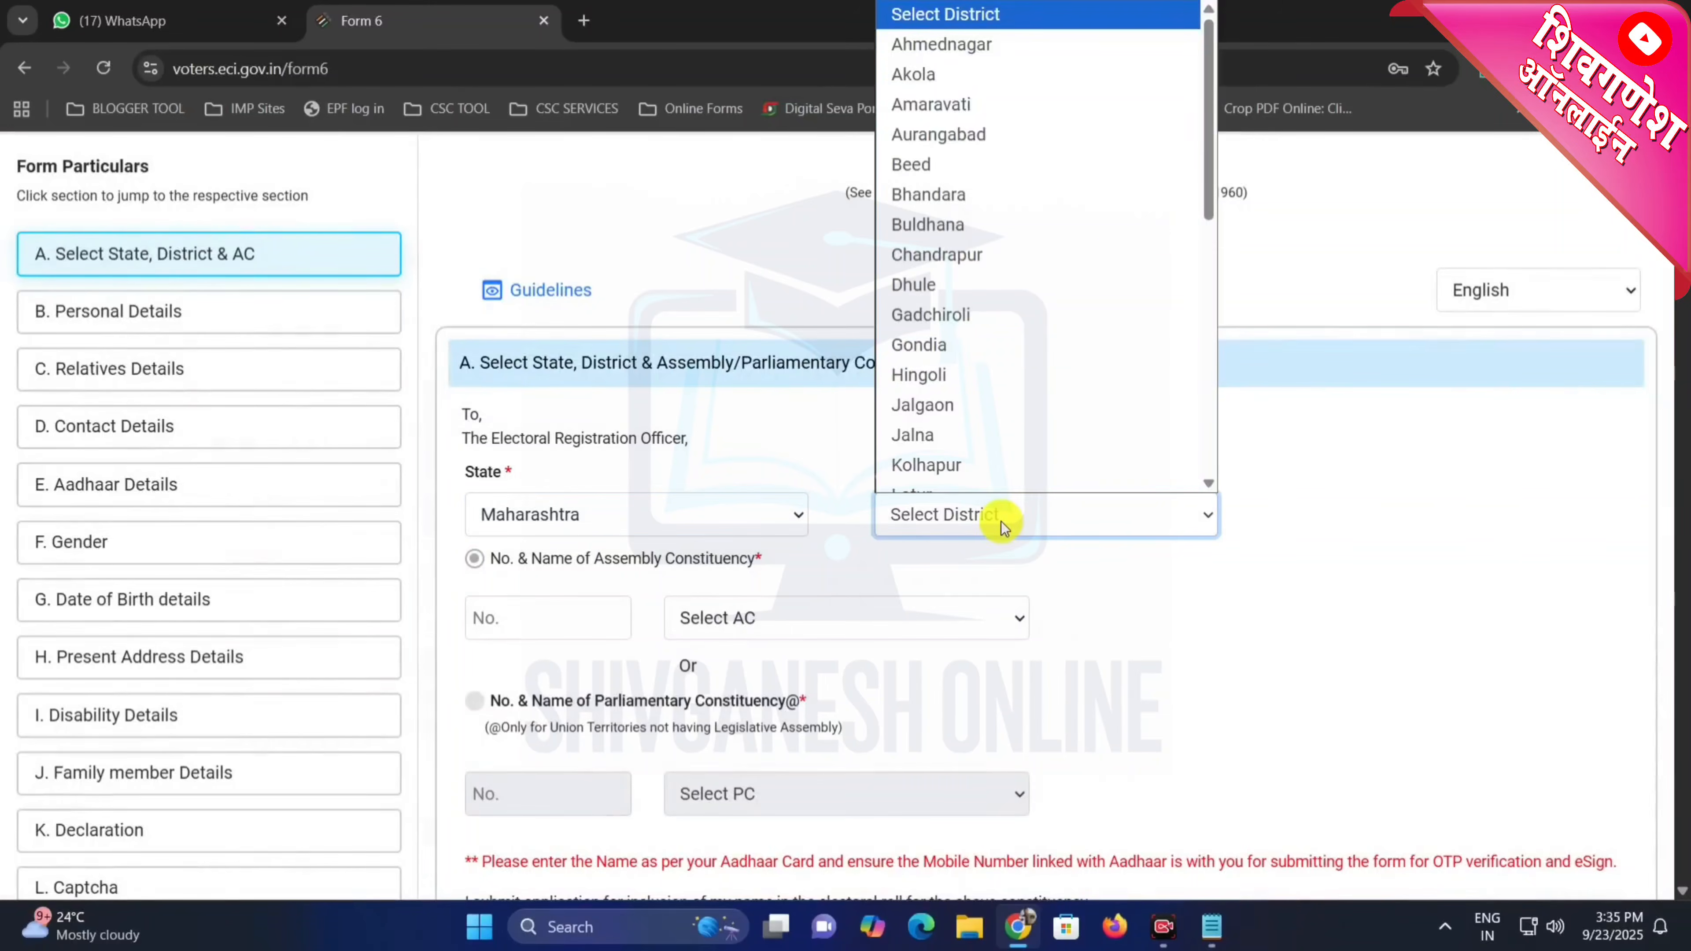
key(p)
key(p)
key(p)
key(p)
key(p)
key(p)
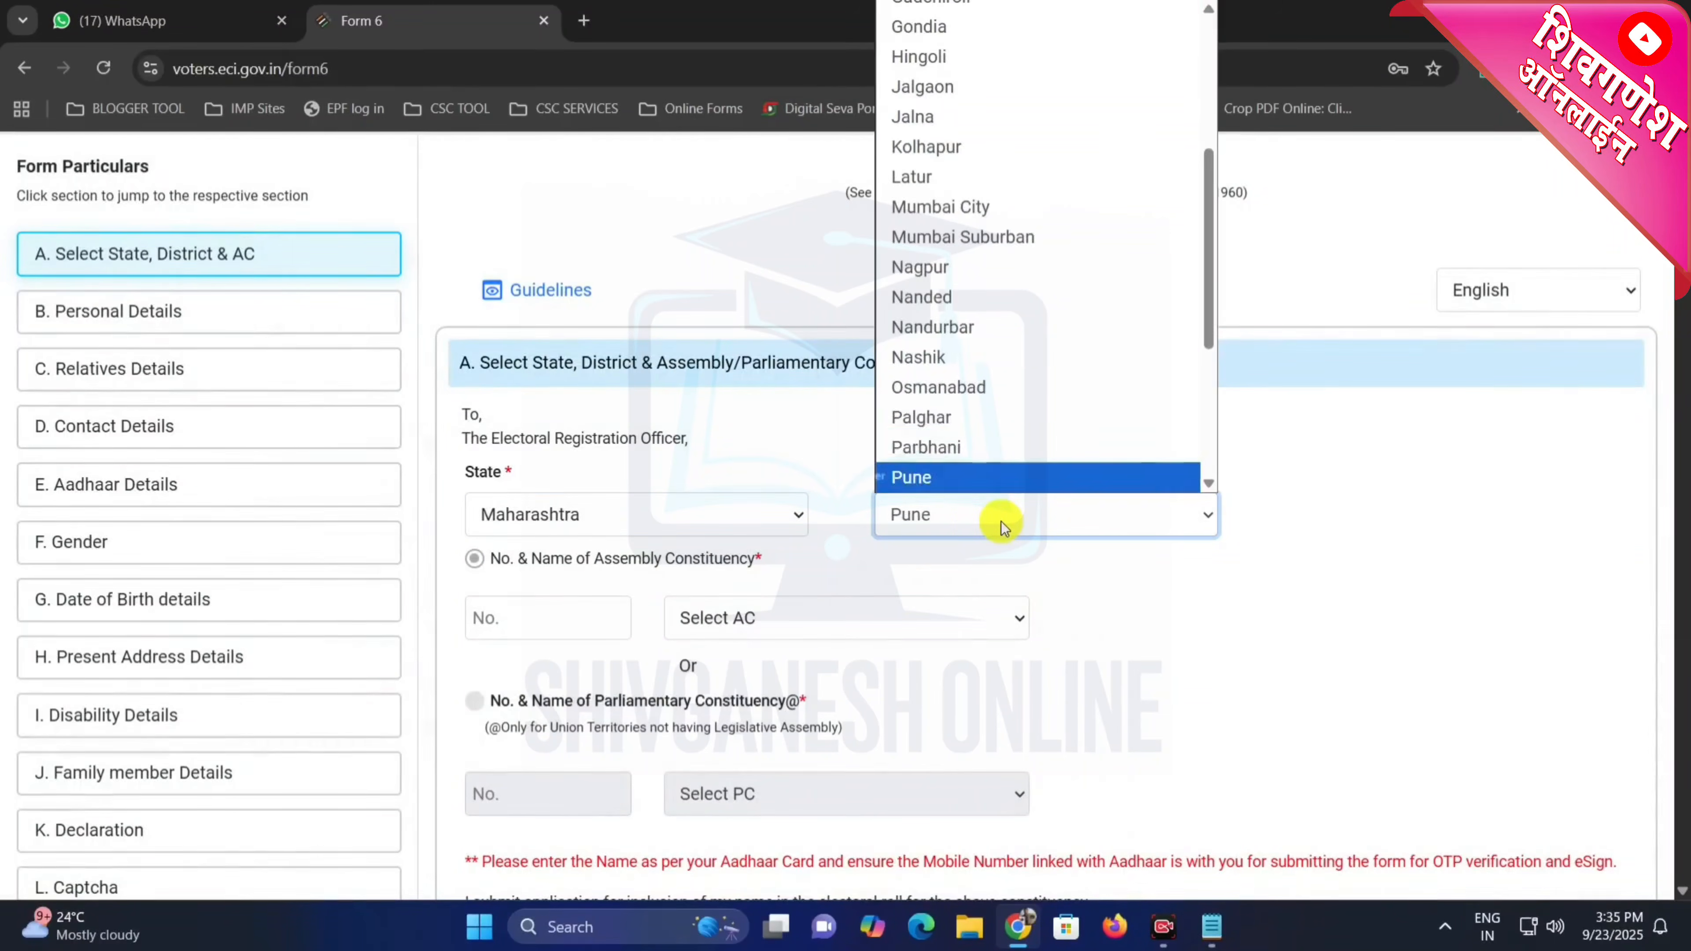
key(Return)
- Choose Purandar as the assembly constituency and proceed to the Personal Details section
drag(581, 560, 696, 563)
click(779, 615)
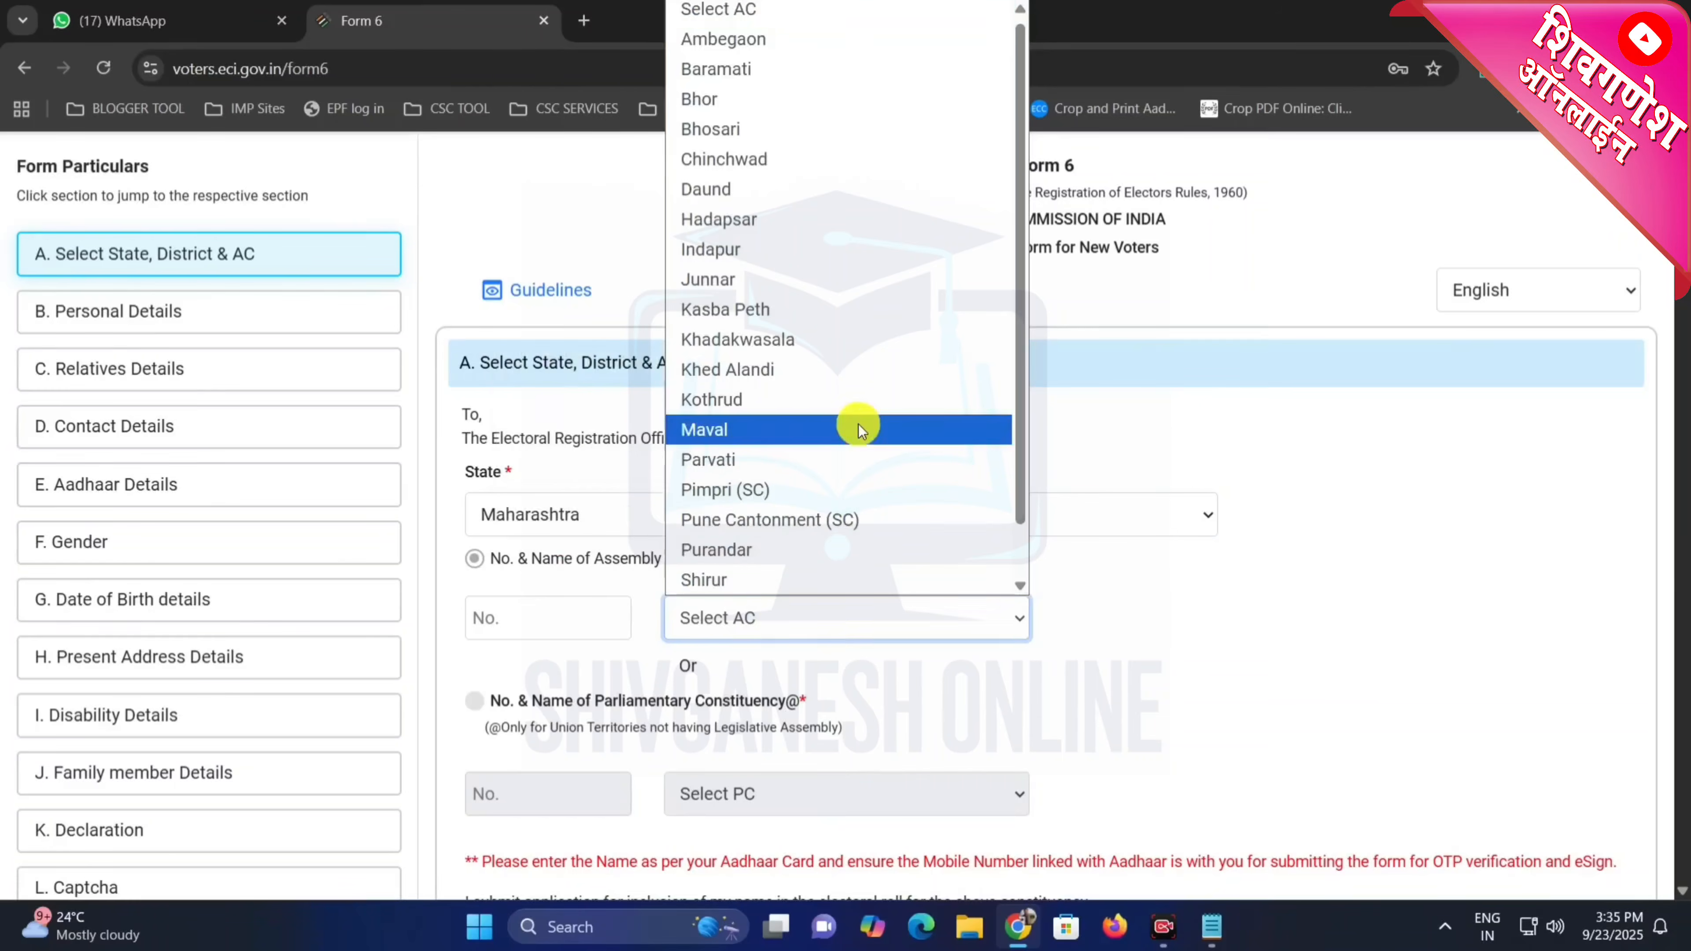
key(p)
key(p)
key(p)
key(p)
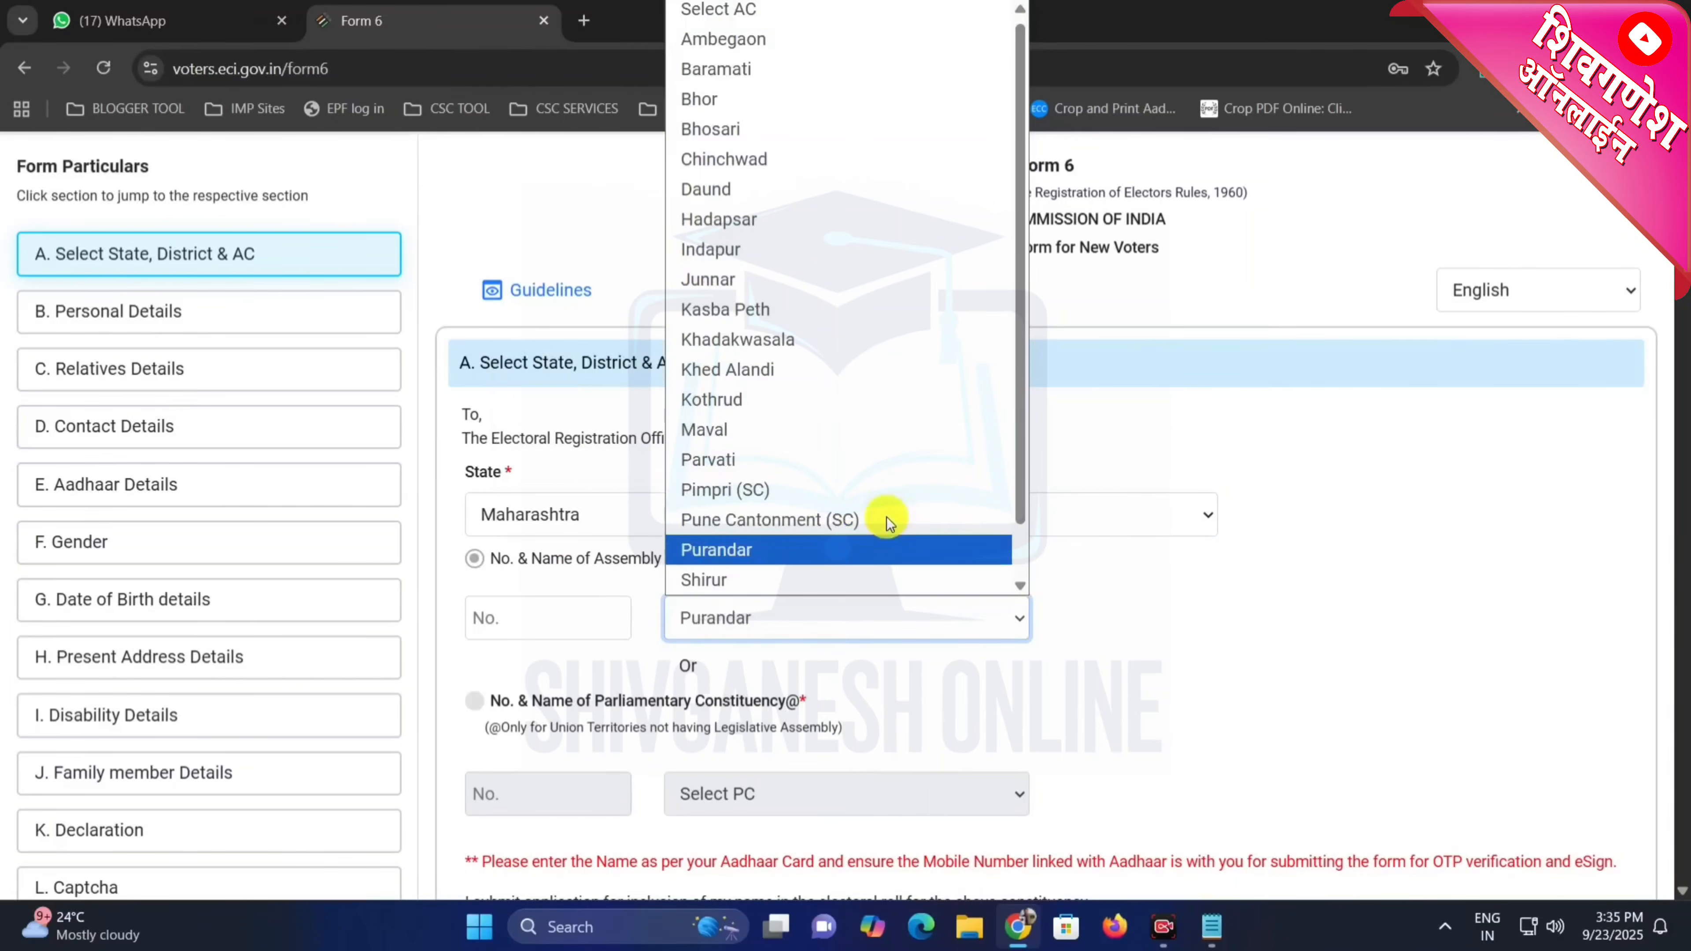
click(840, 553)
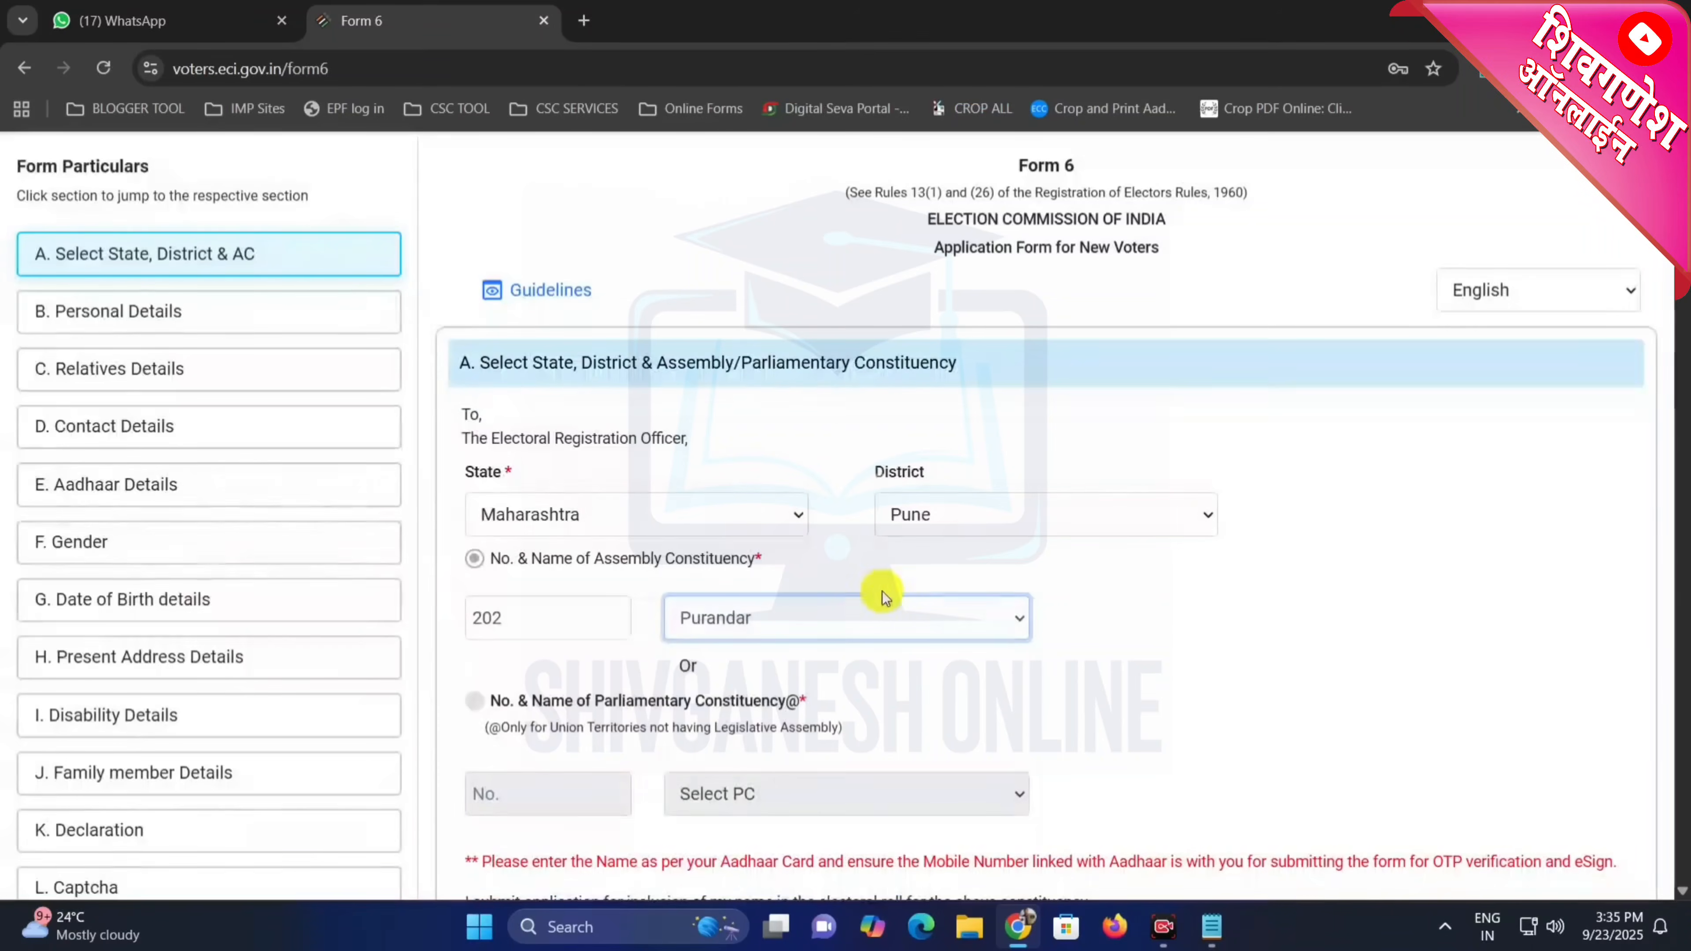
click(905, 668)
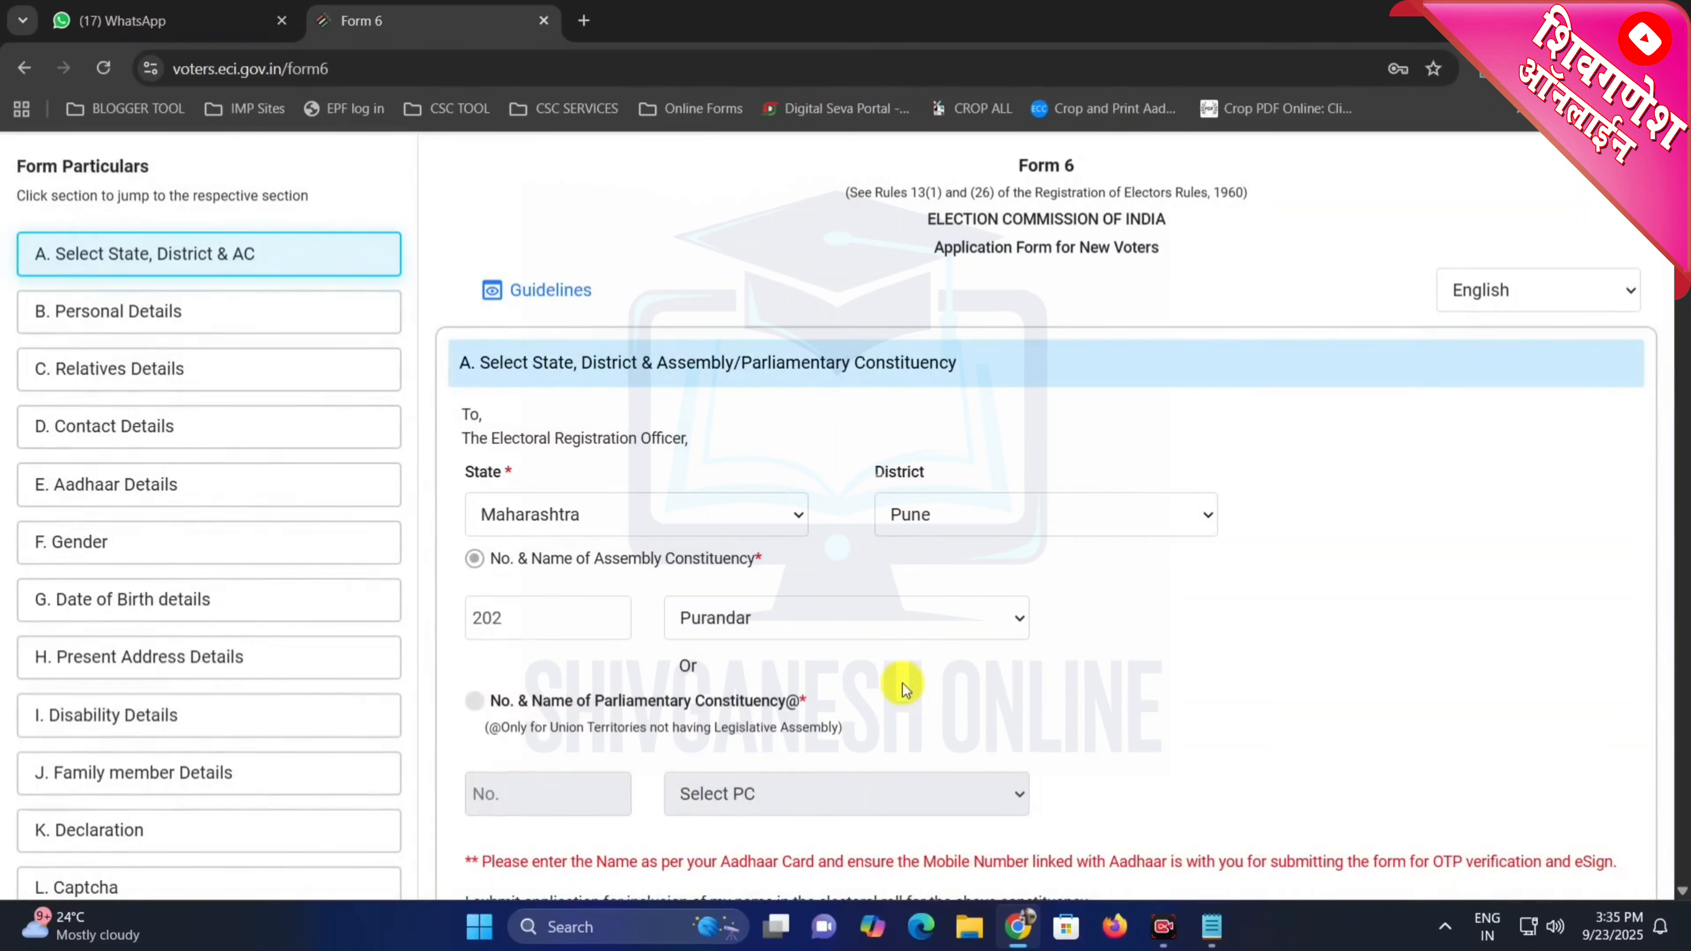
scroll(999, 653, down, 6)
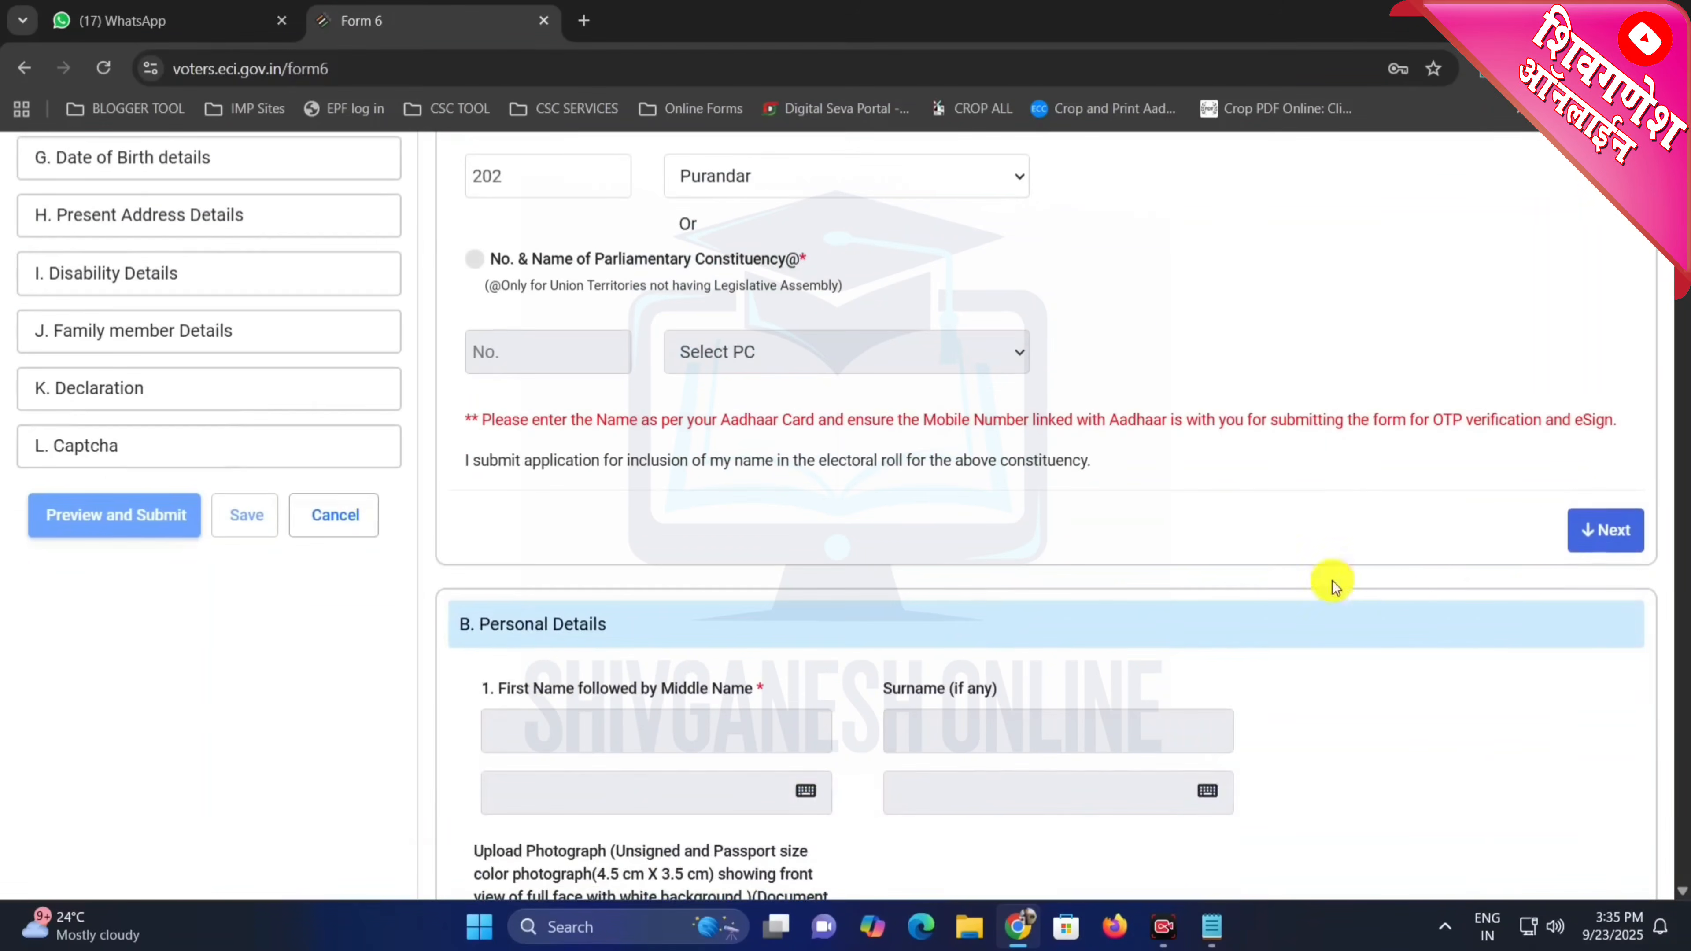
click(1608, 532)
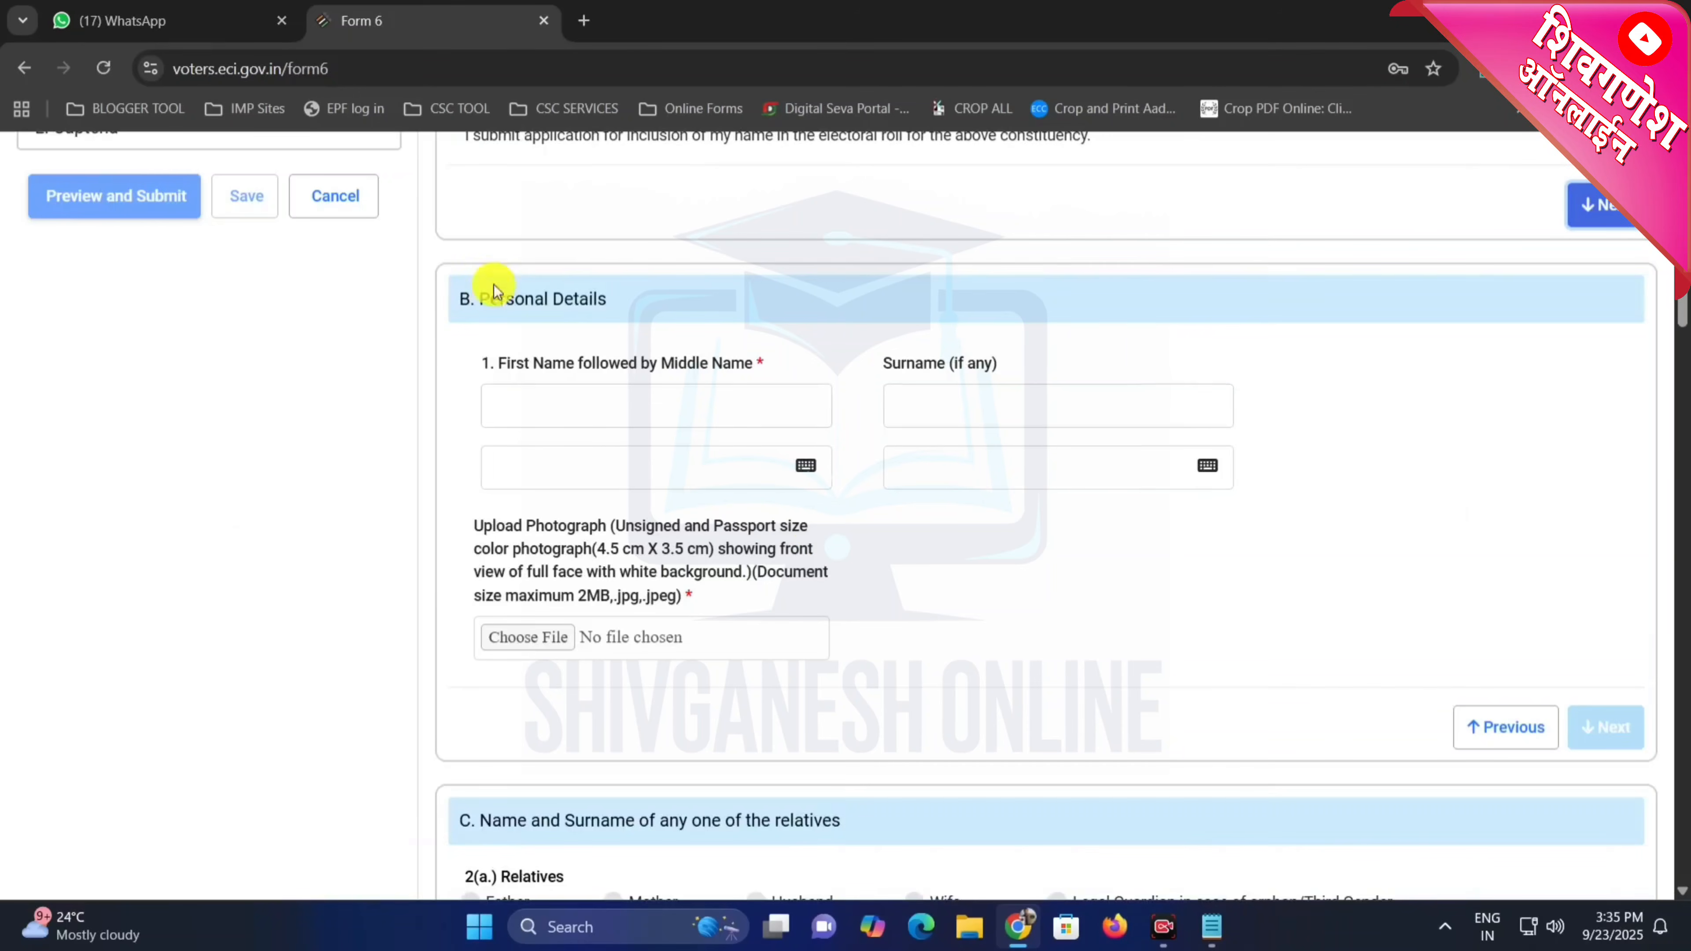
- Examine the first name, middle name and surname fields in the Personal Details section
drag(480, 299, 613, 303)
click(624, 317)
drag(495, 368, 754, 367)
click(696, 376)
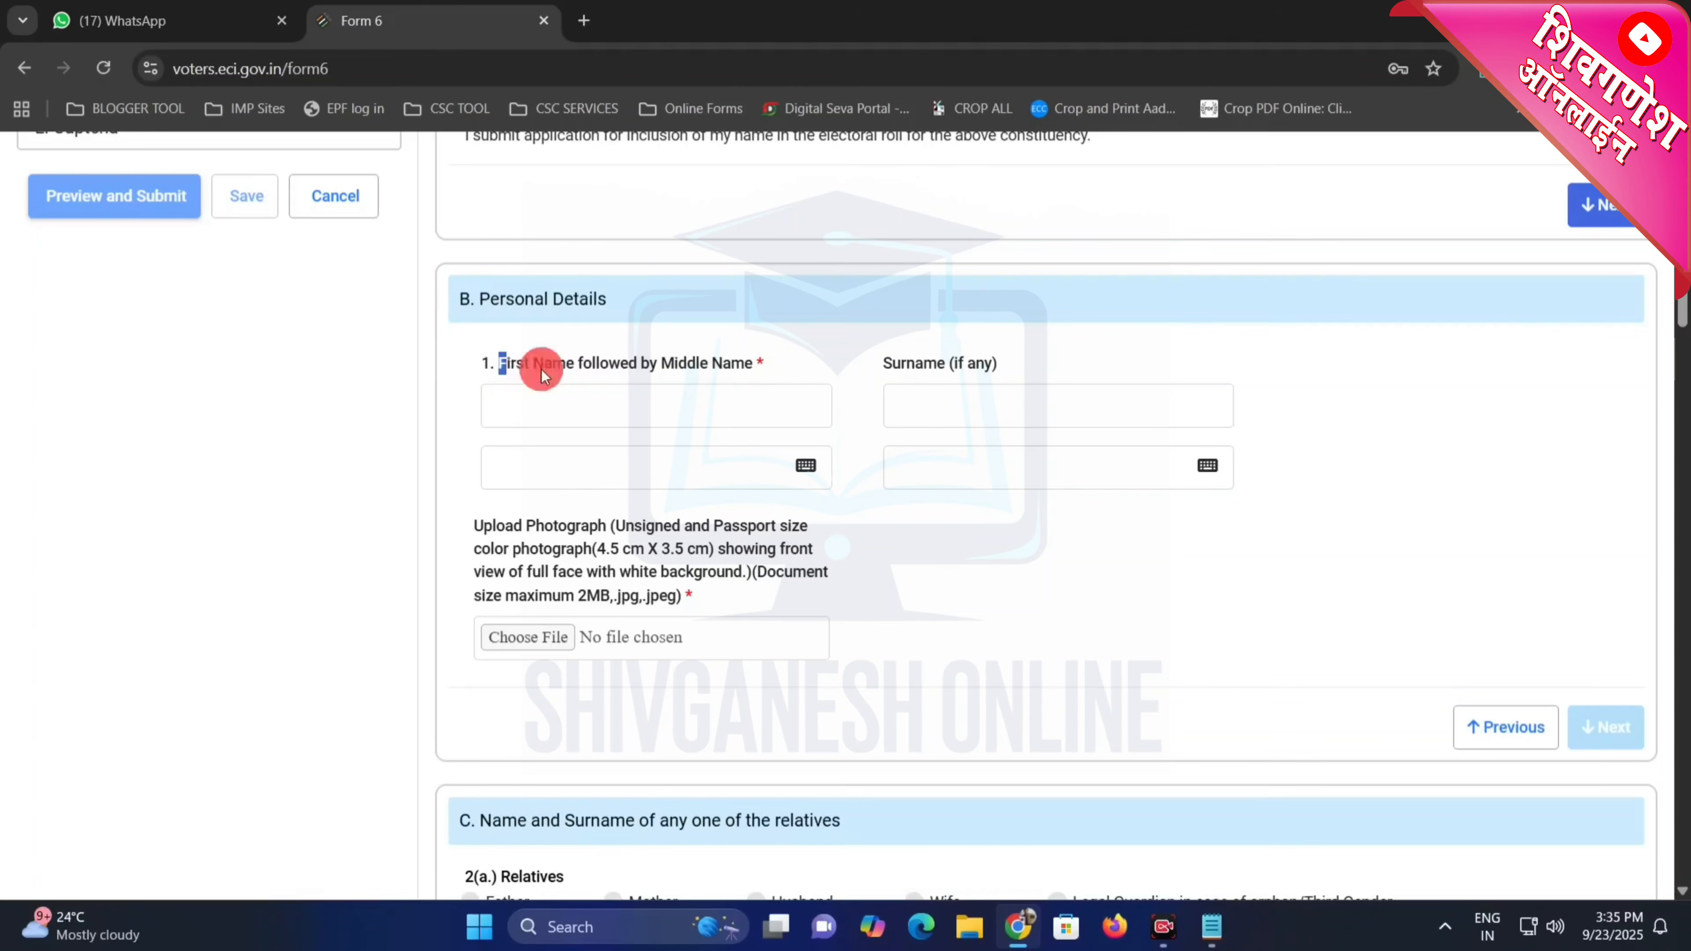
click(524, 399)
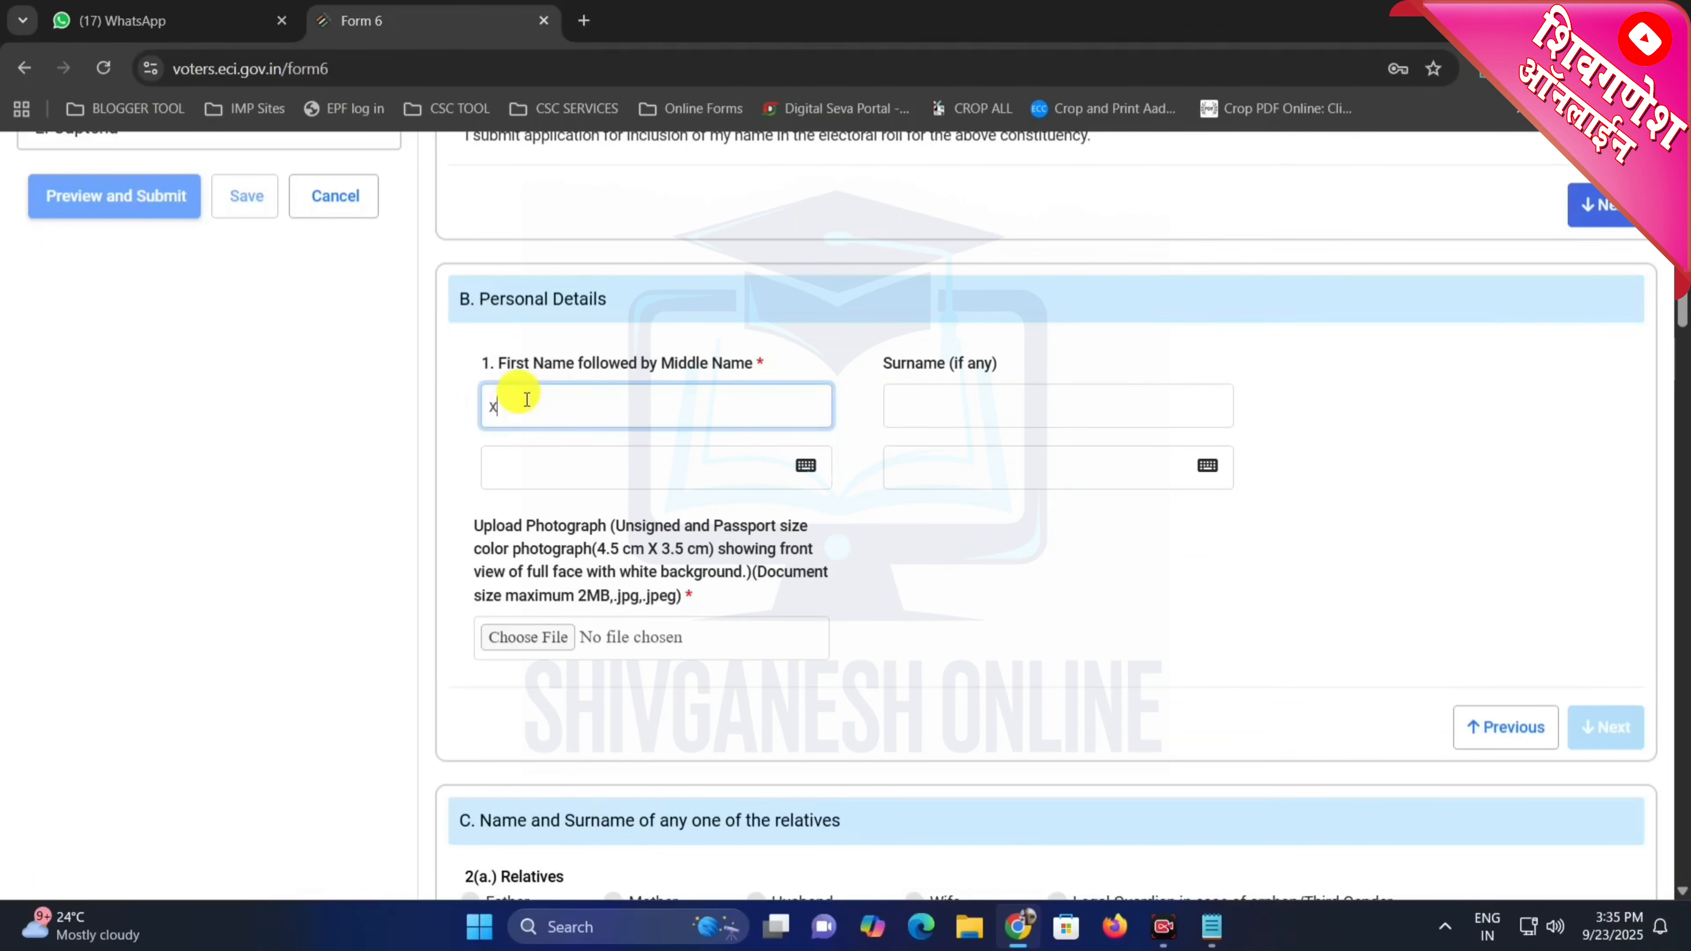
key(BackSpace)
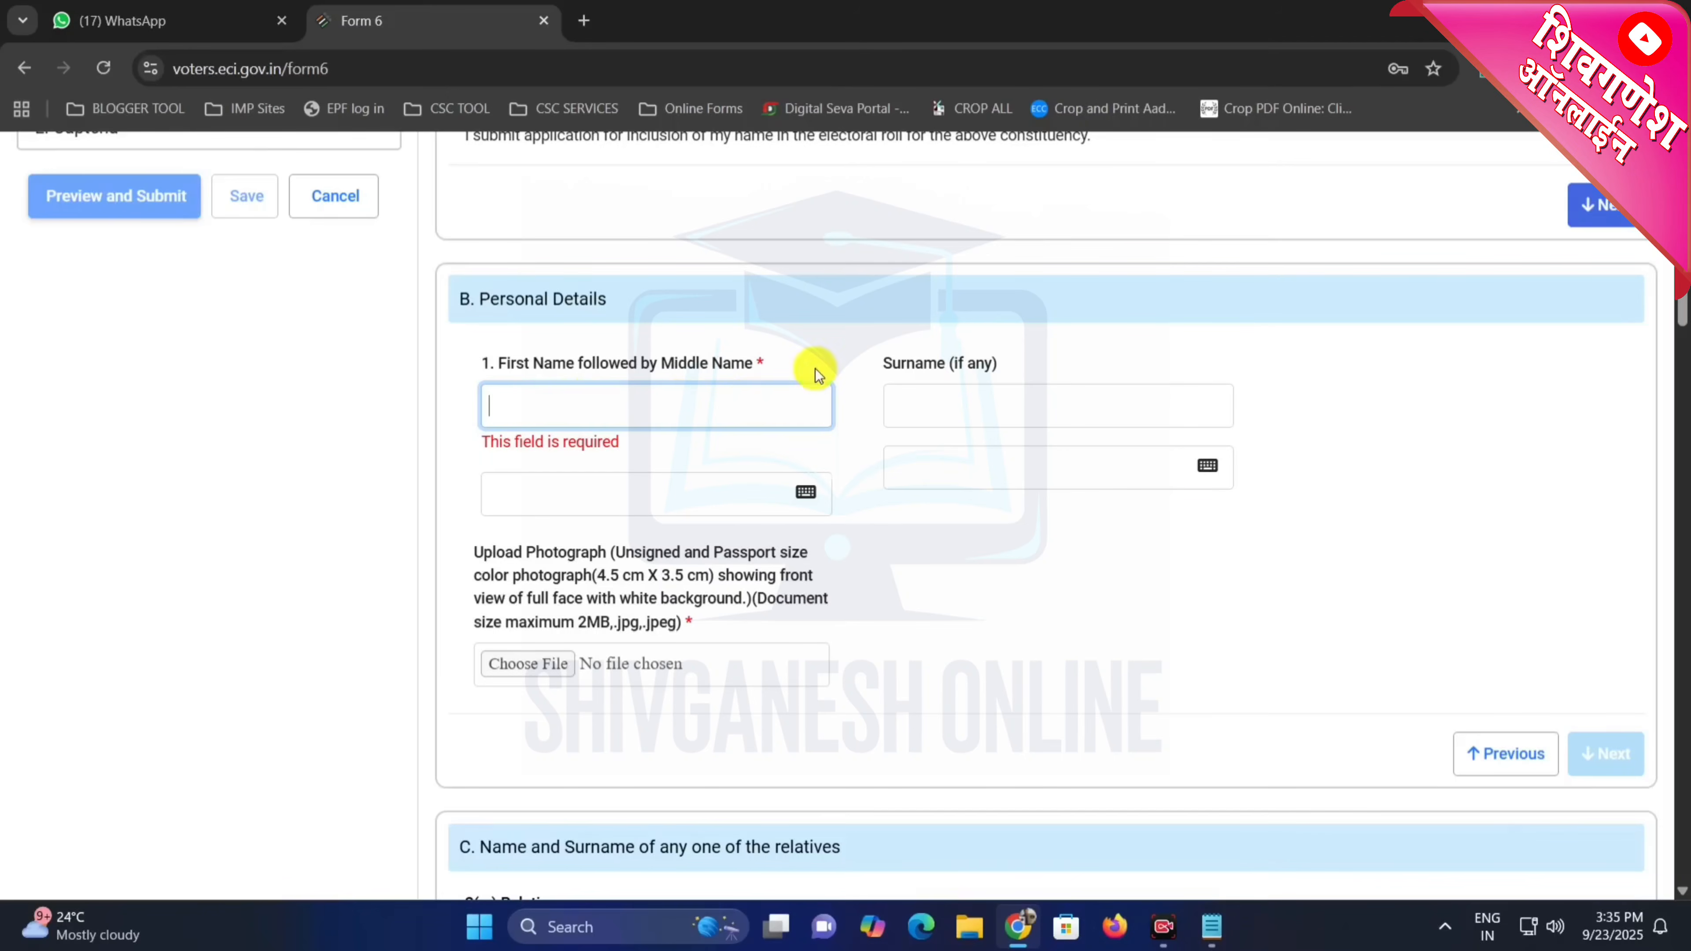
click(895, 365)
drag(917, 362, 998, 395)
click(996, 400)
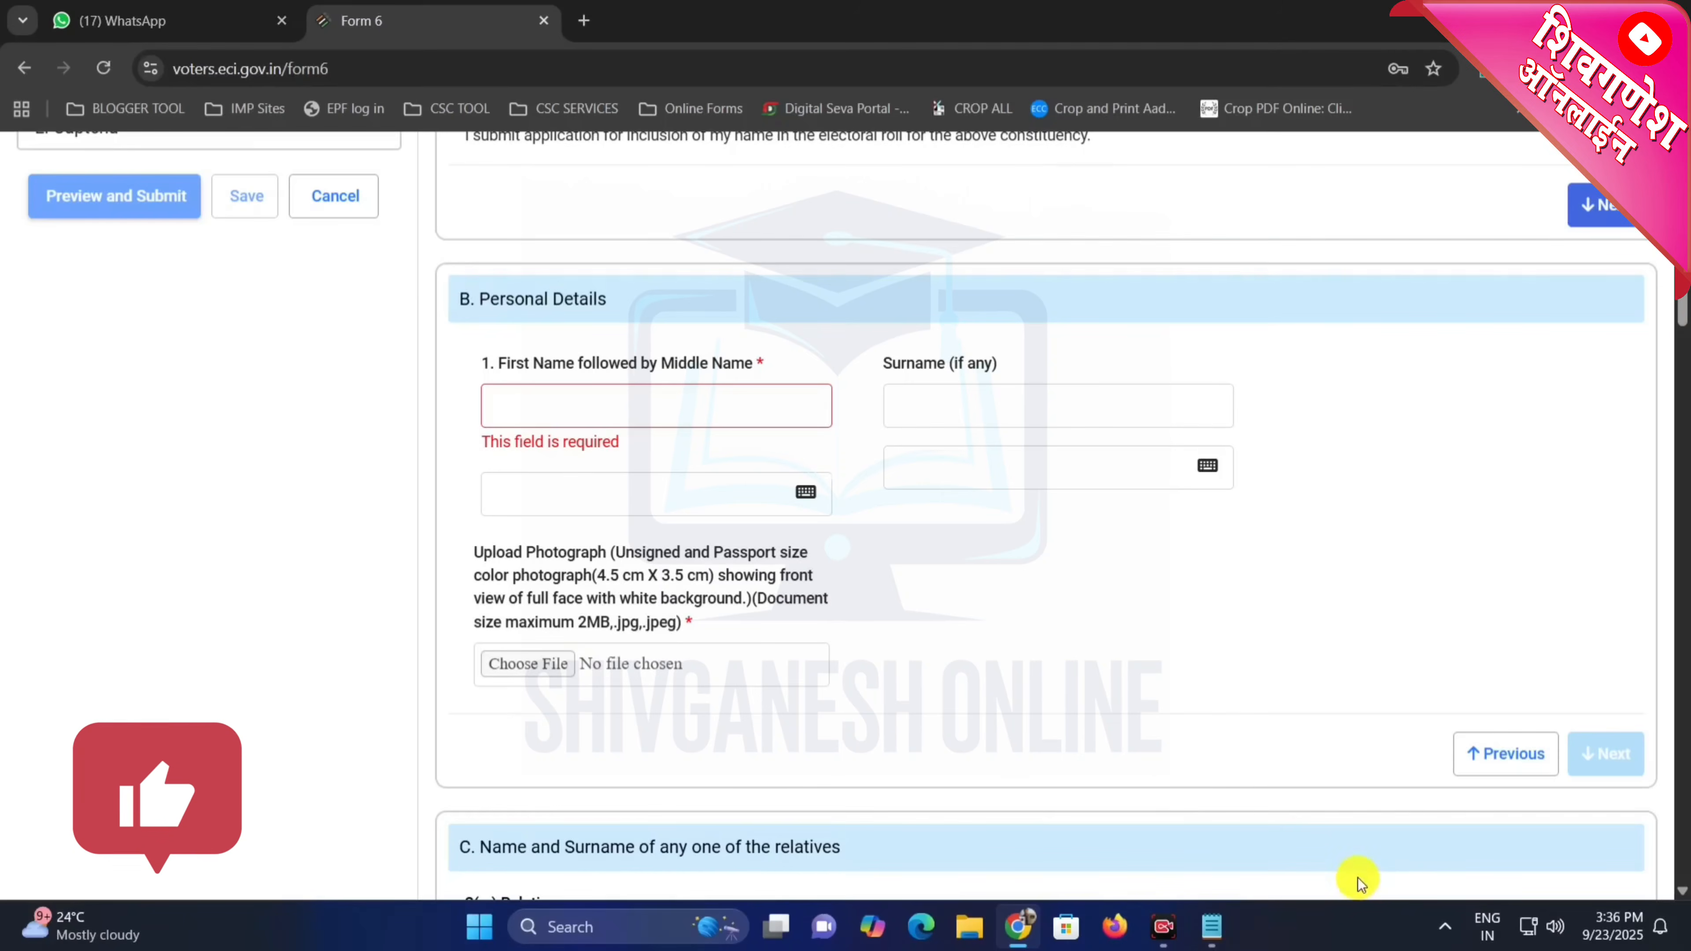
- Upload ph.jpeg as the applicant's photograph, save its crop and proceed to the relatives section
click(526, 665)
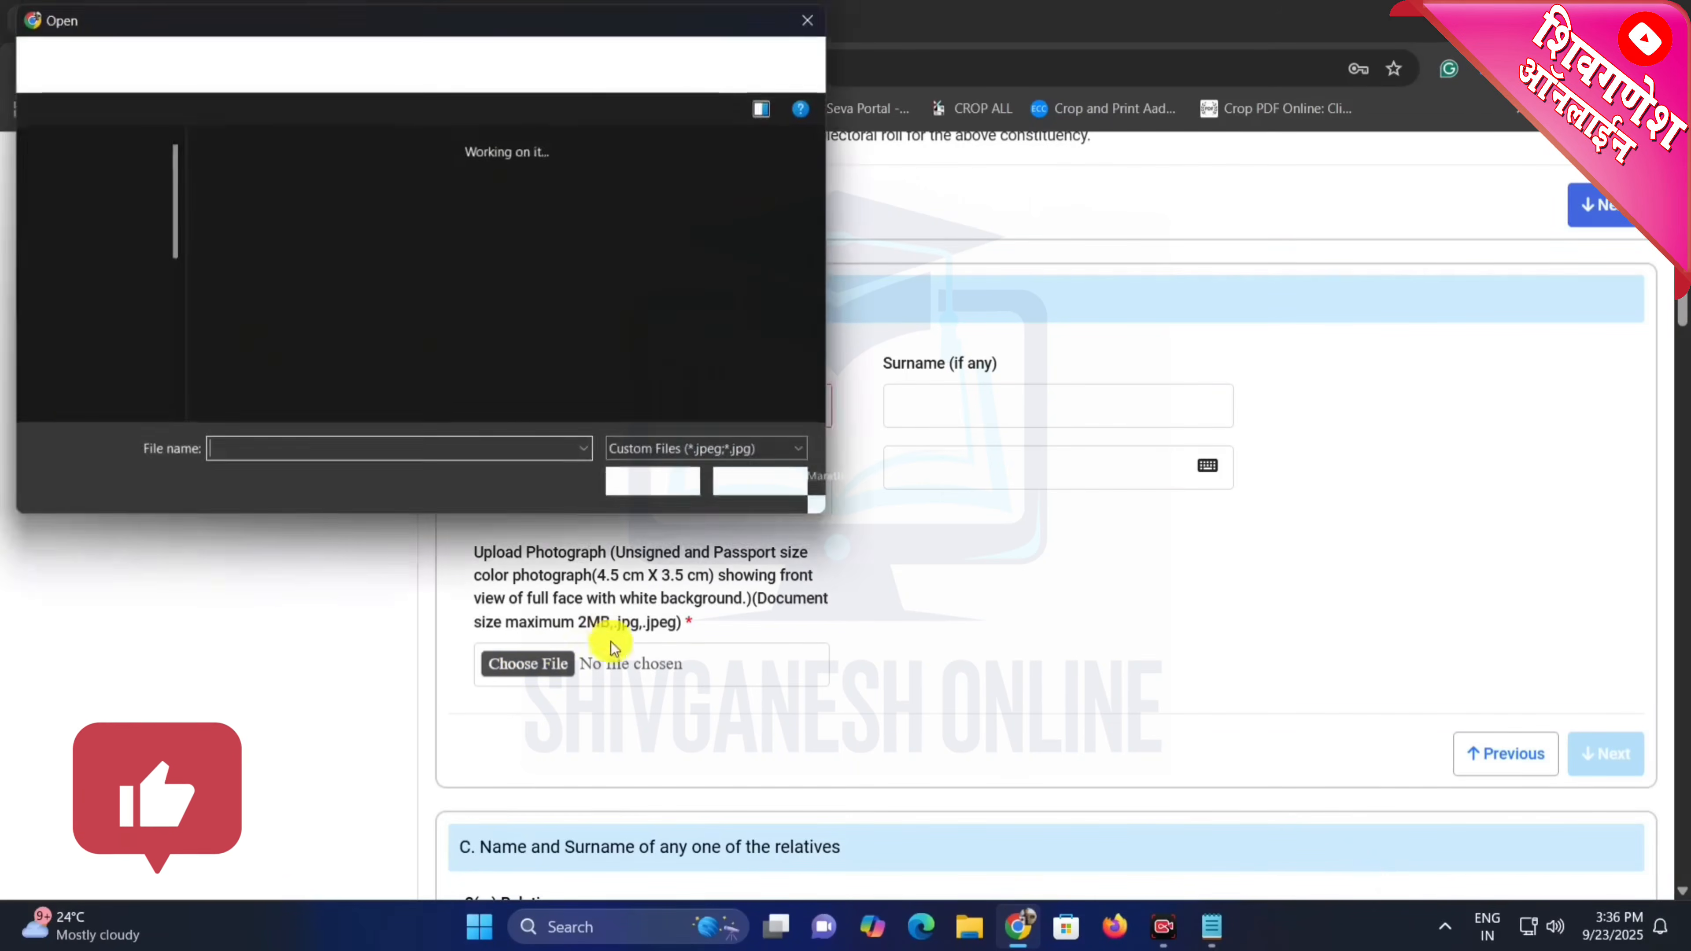
double_click(593, 312)
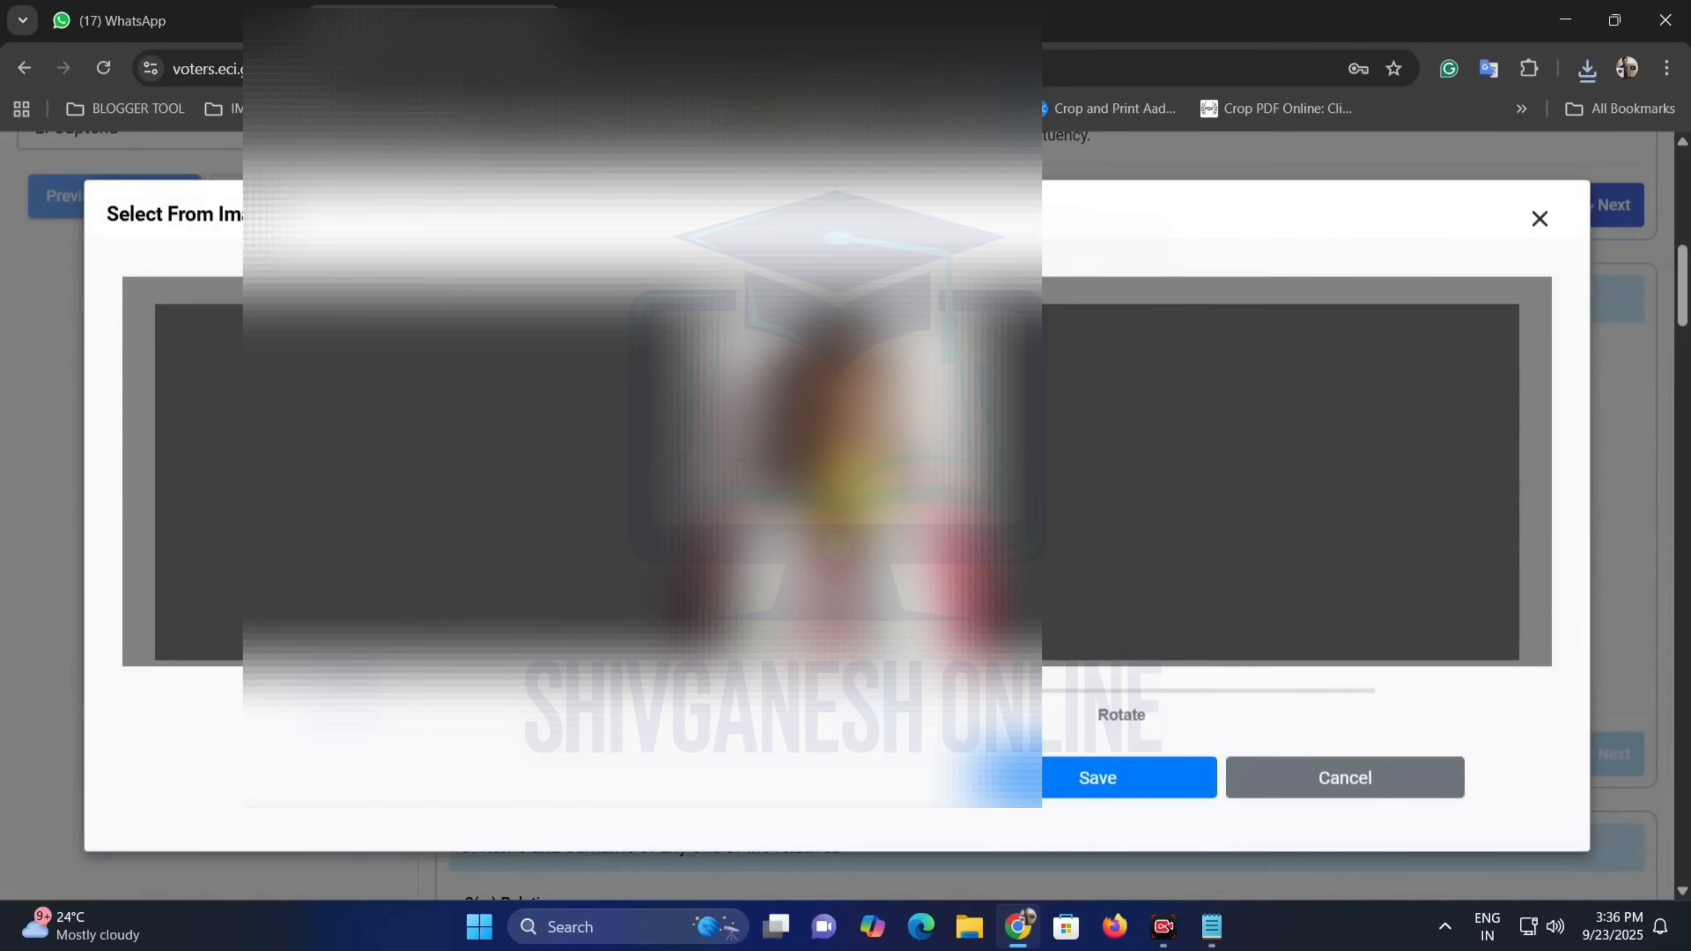
click(1105, 783)
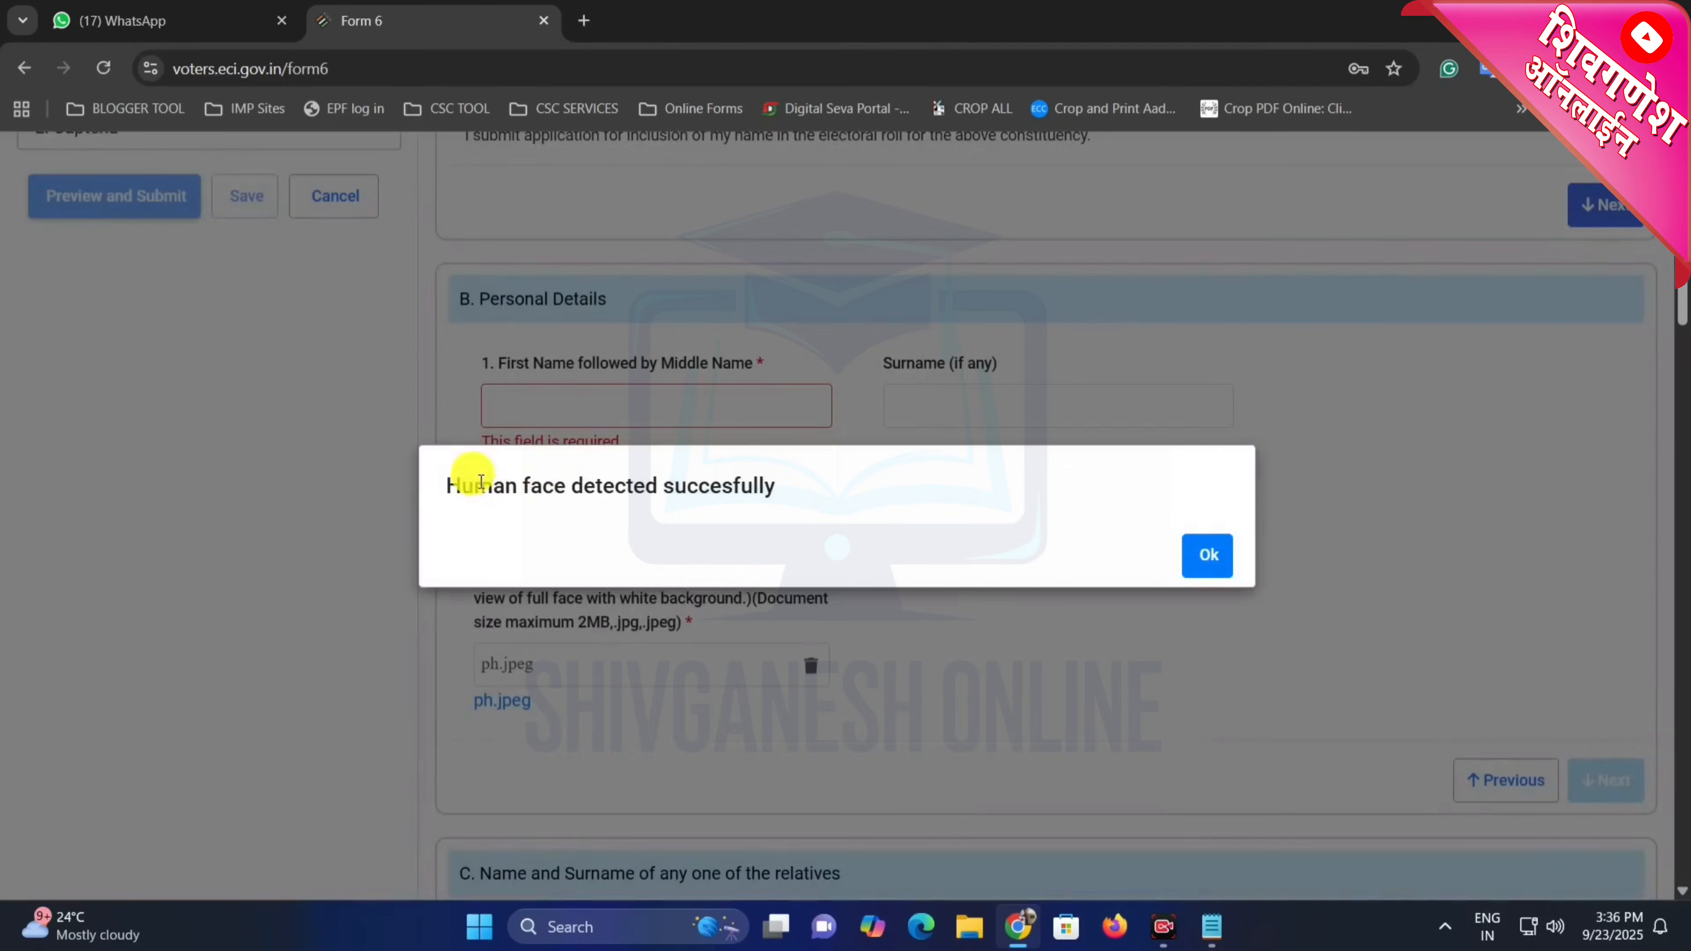
drag(474, 485, 799, 493)
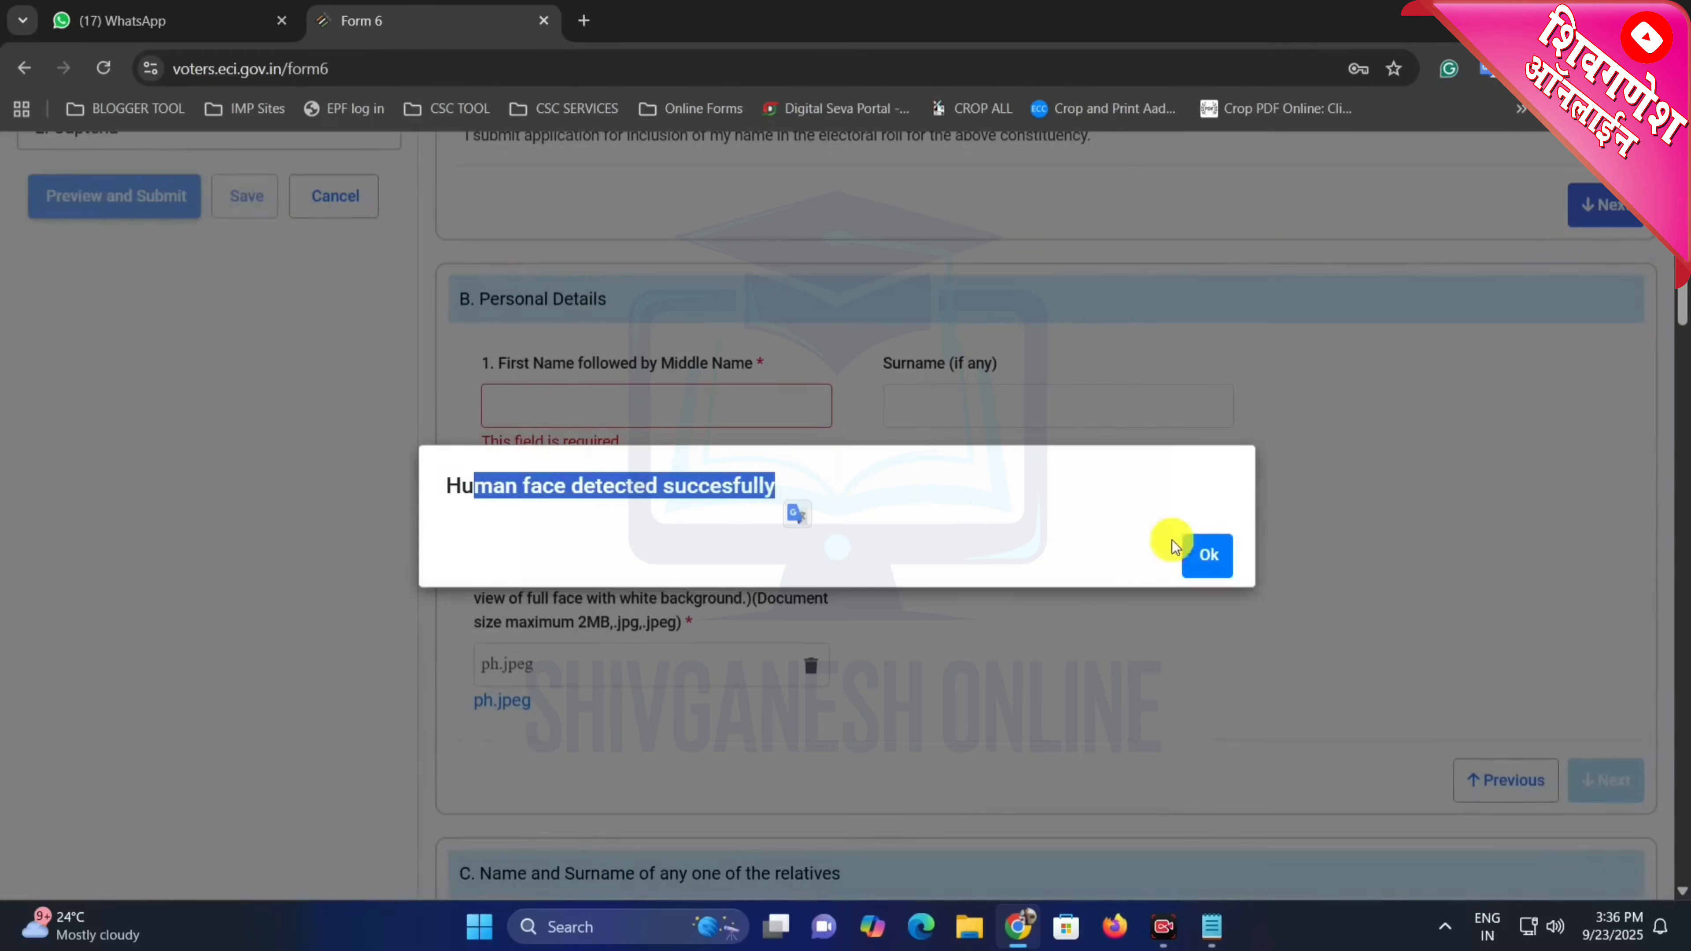
click(1202, 555)
scroll(1365, 886, down, 5)
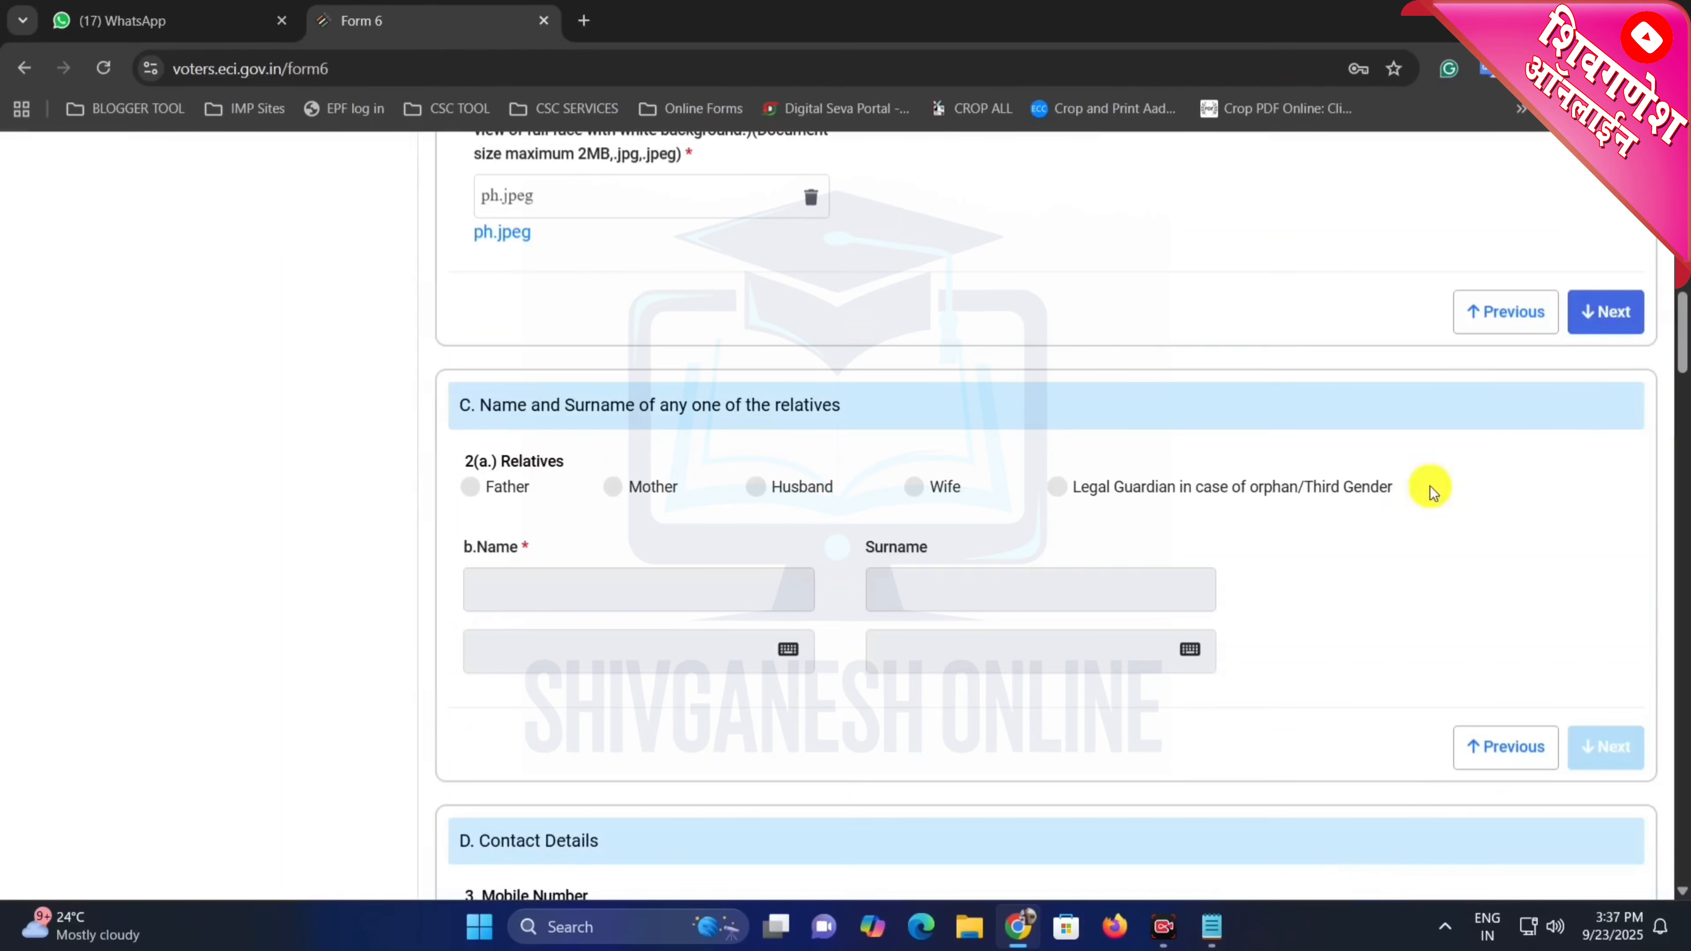
click(1610, 318)
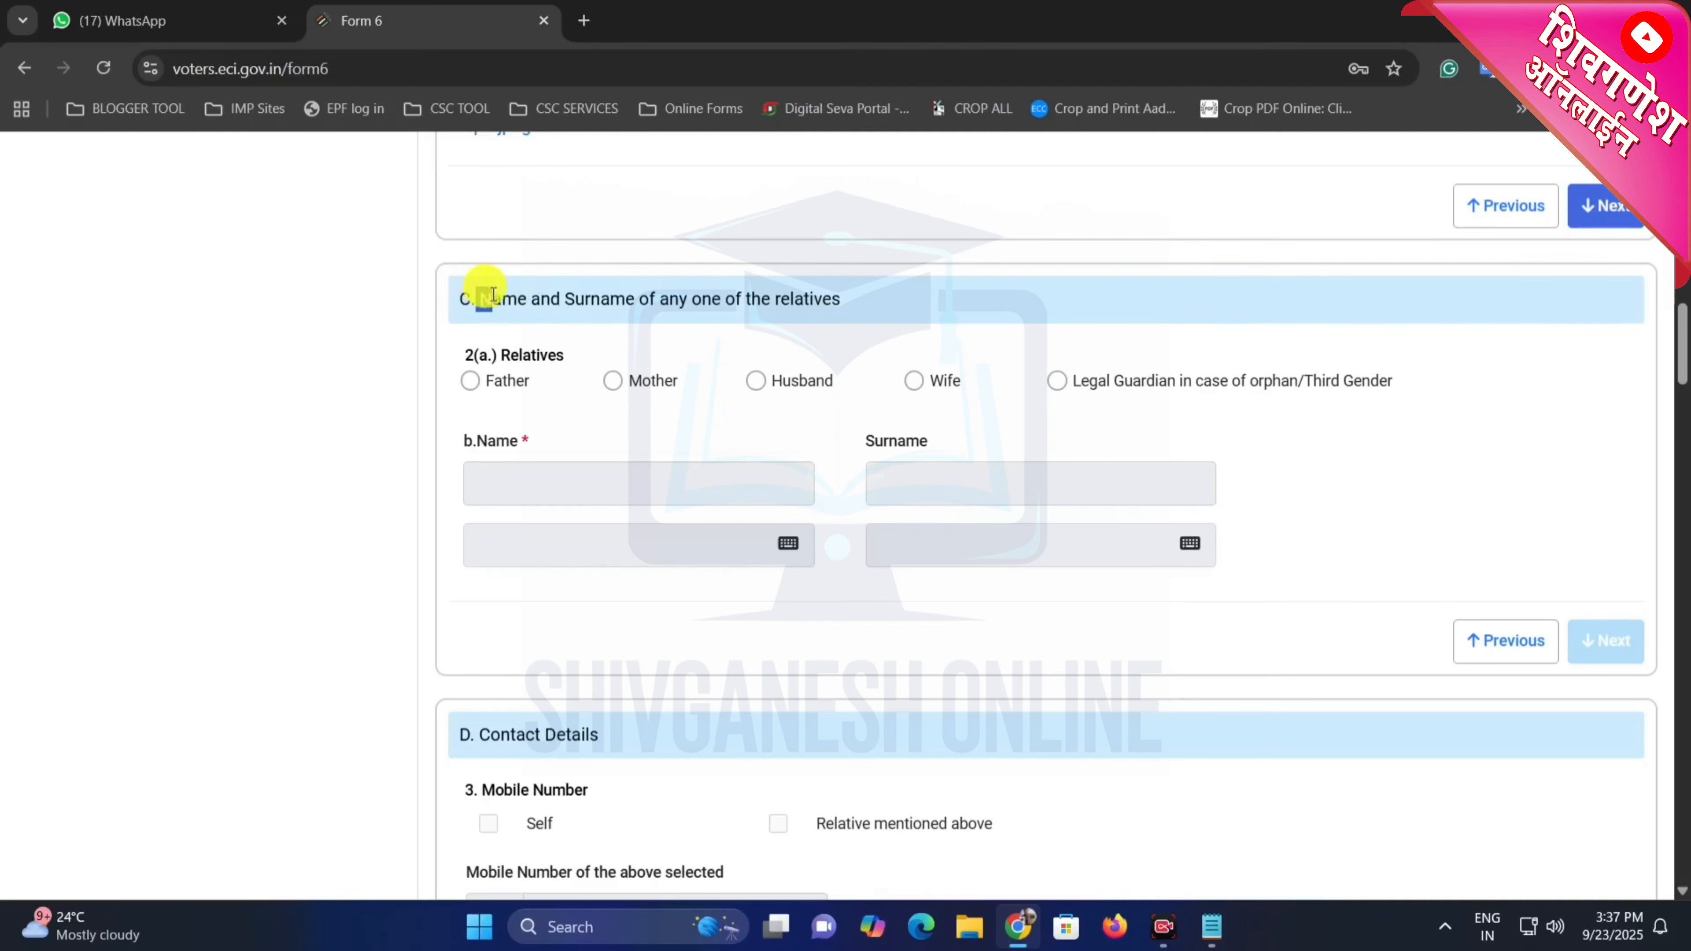
- Choose Father as the relative type in section C
drag(493, 294, 737, 297)
click(857, 305)
click(656, 312)
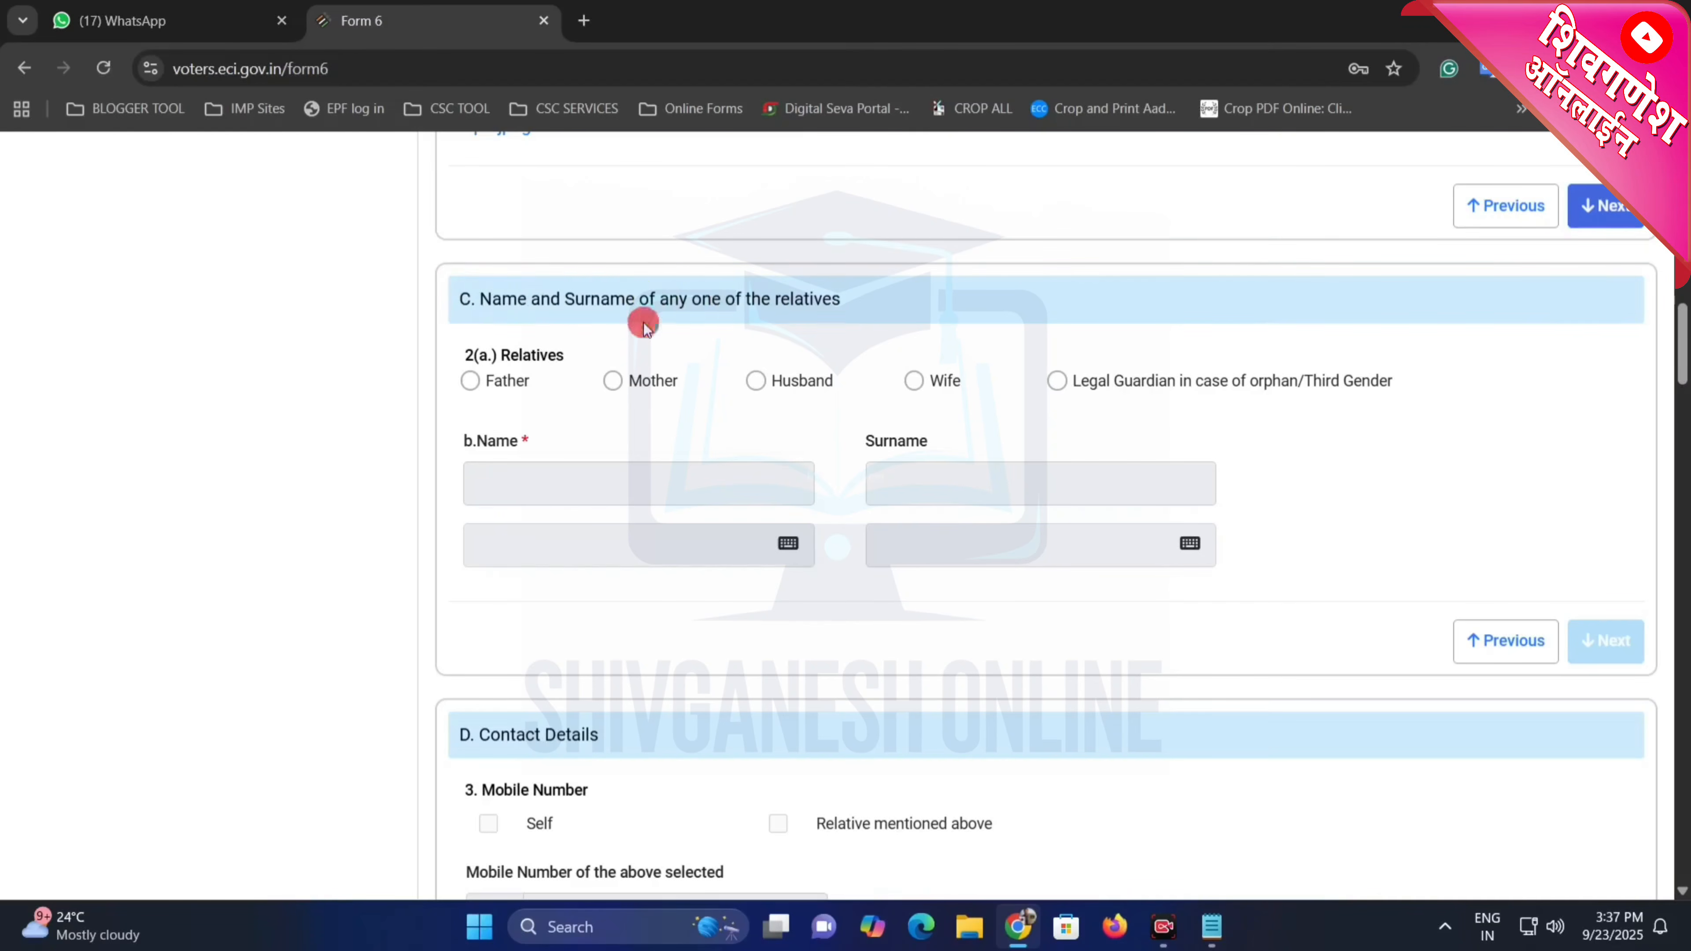
click(470, 381)
click(607, 385)
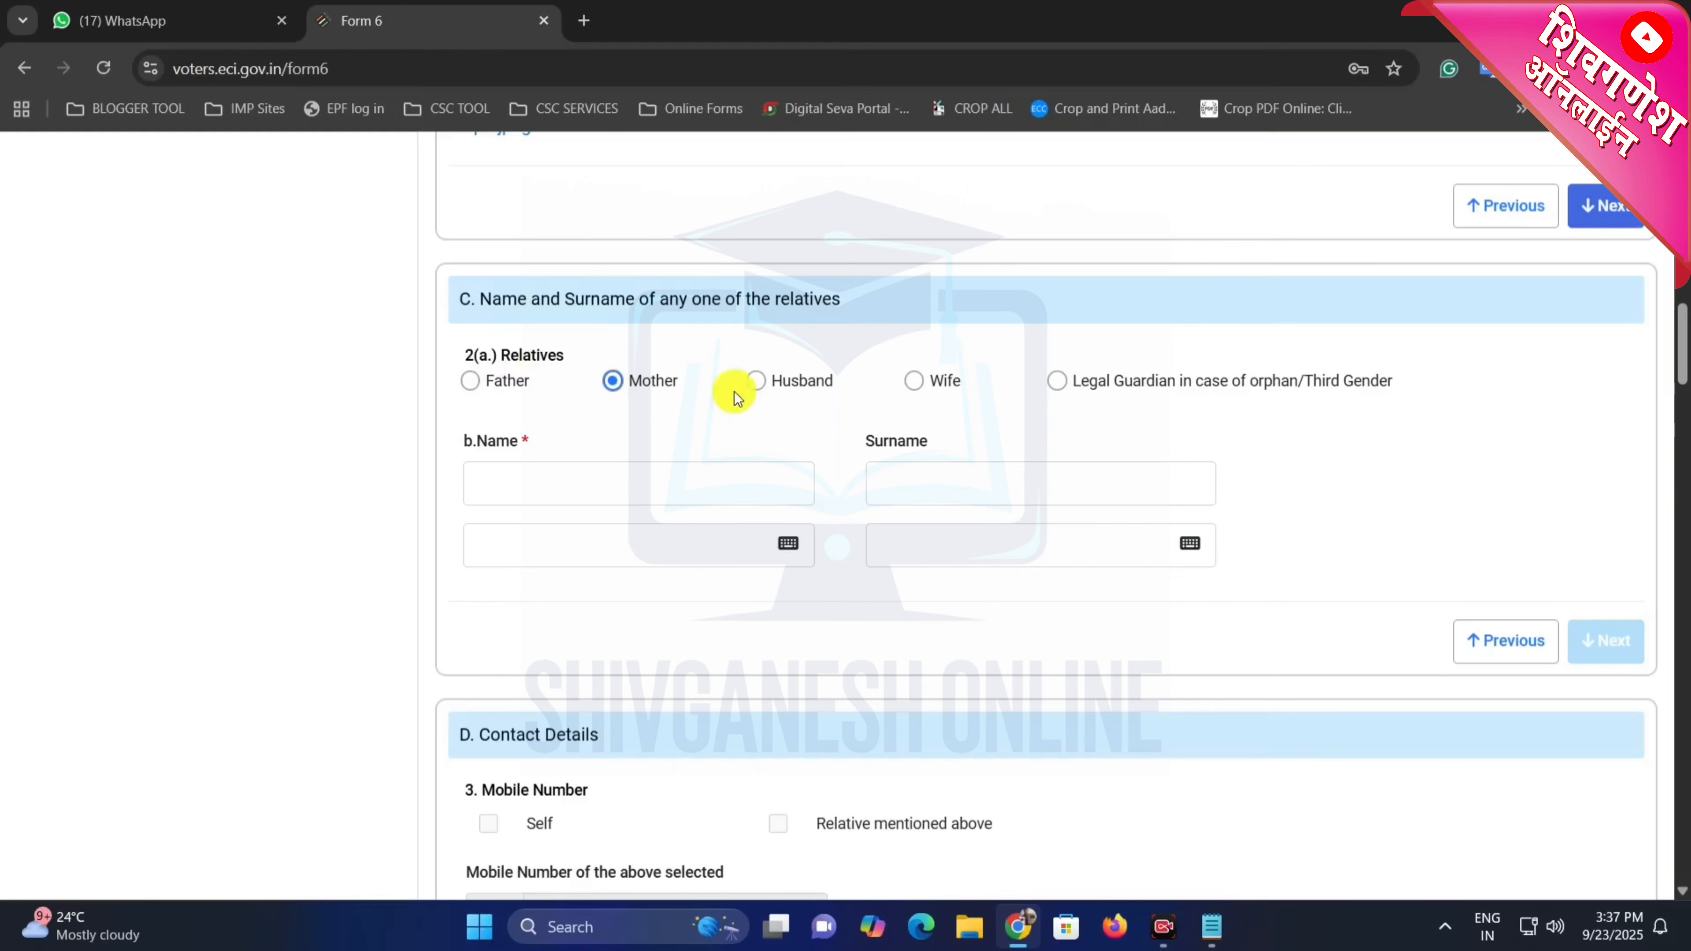
click(751, 384)
click(919, 385)
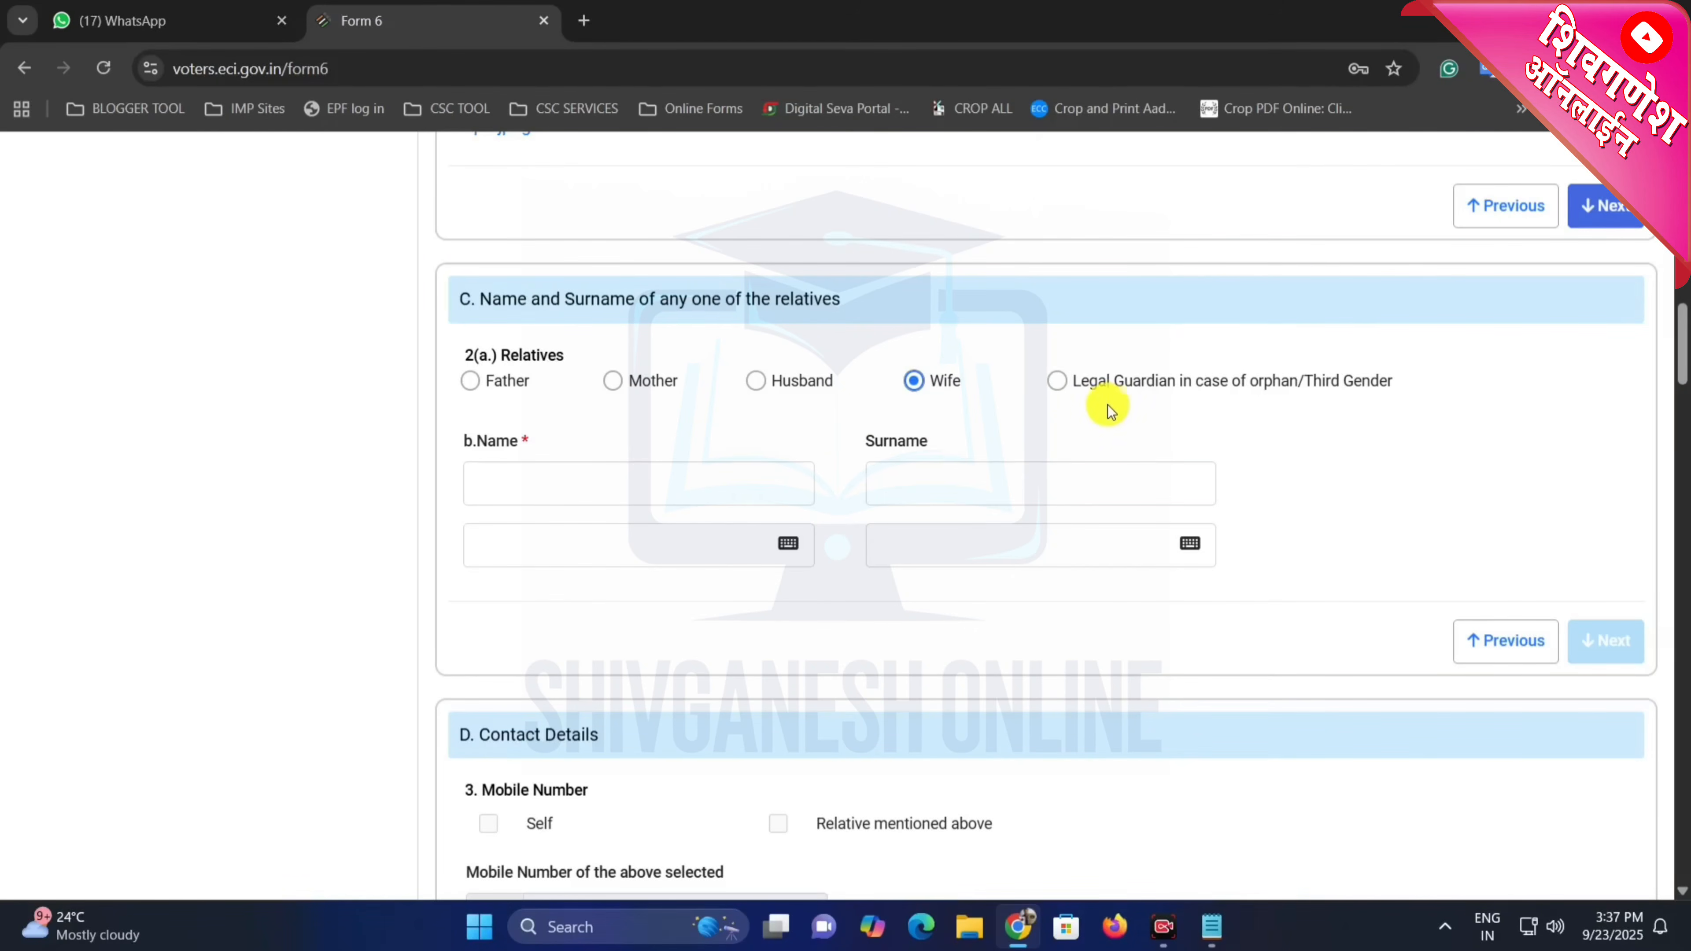
click(485, 388)
drag(651, 385, 657, 386)
click(756, 384)
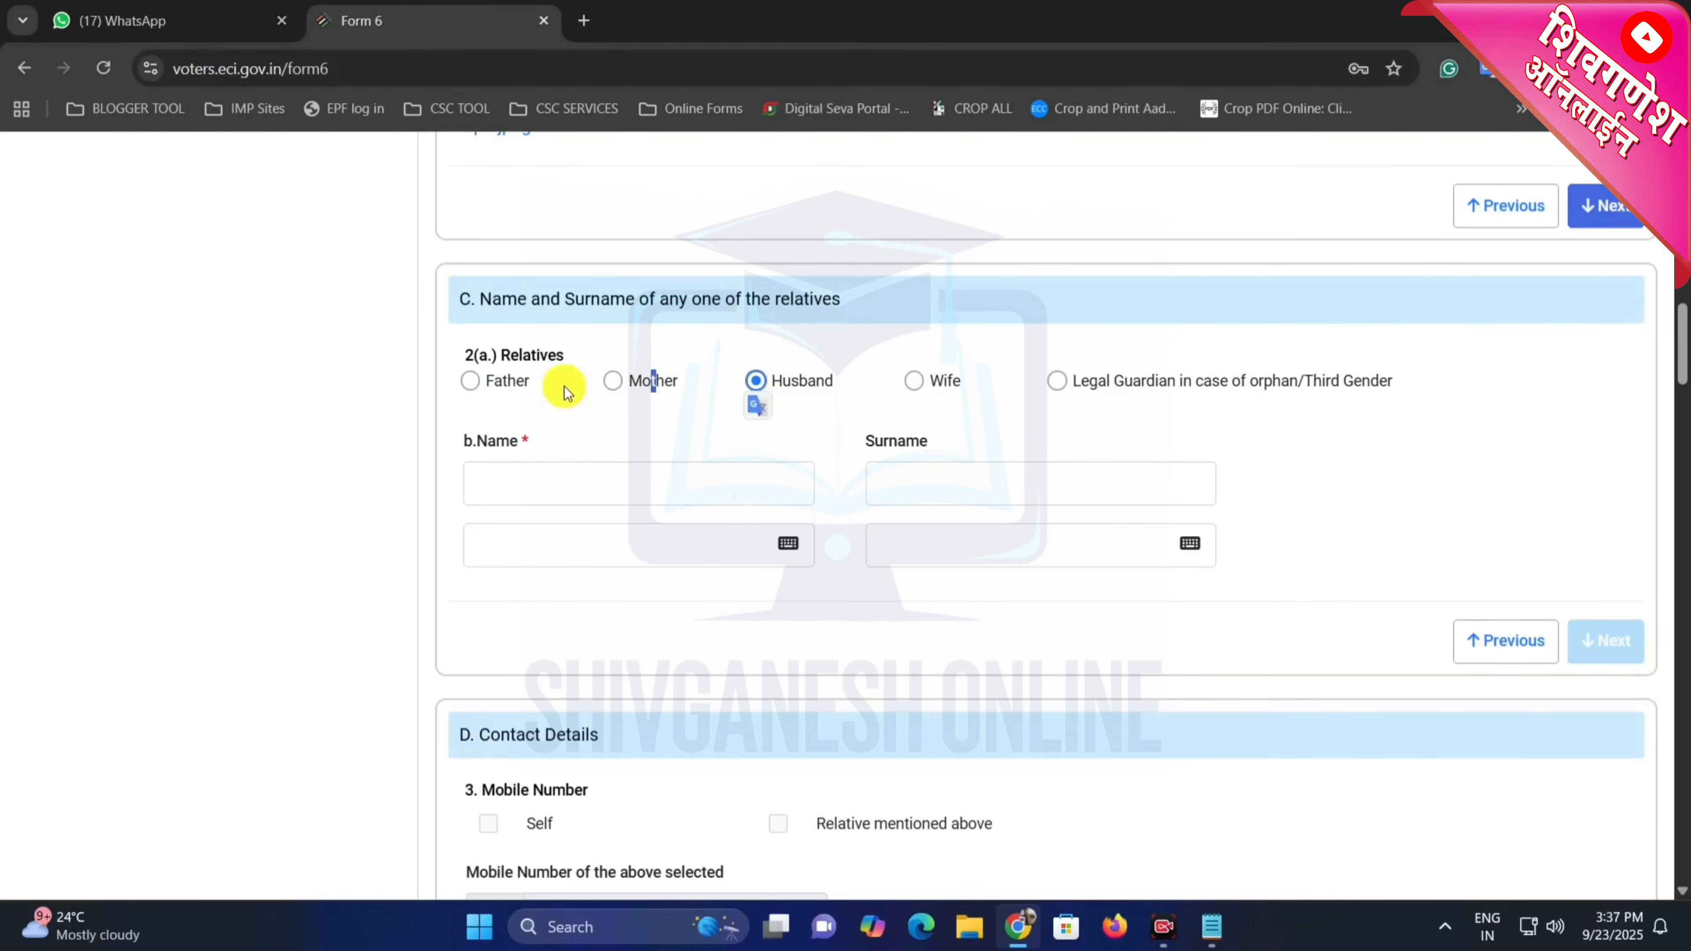
click(478, 382)
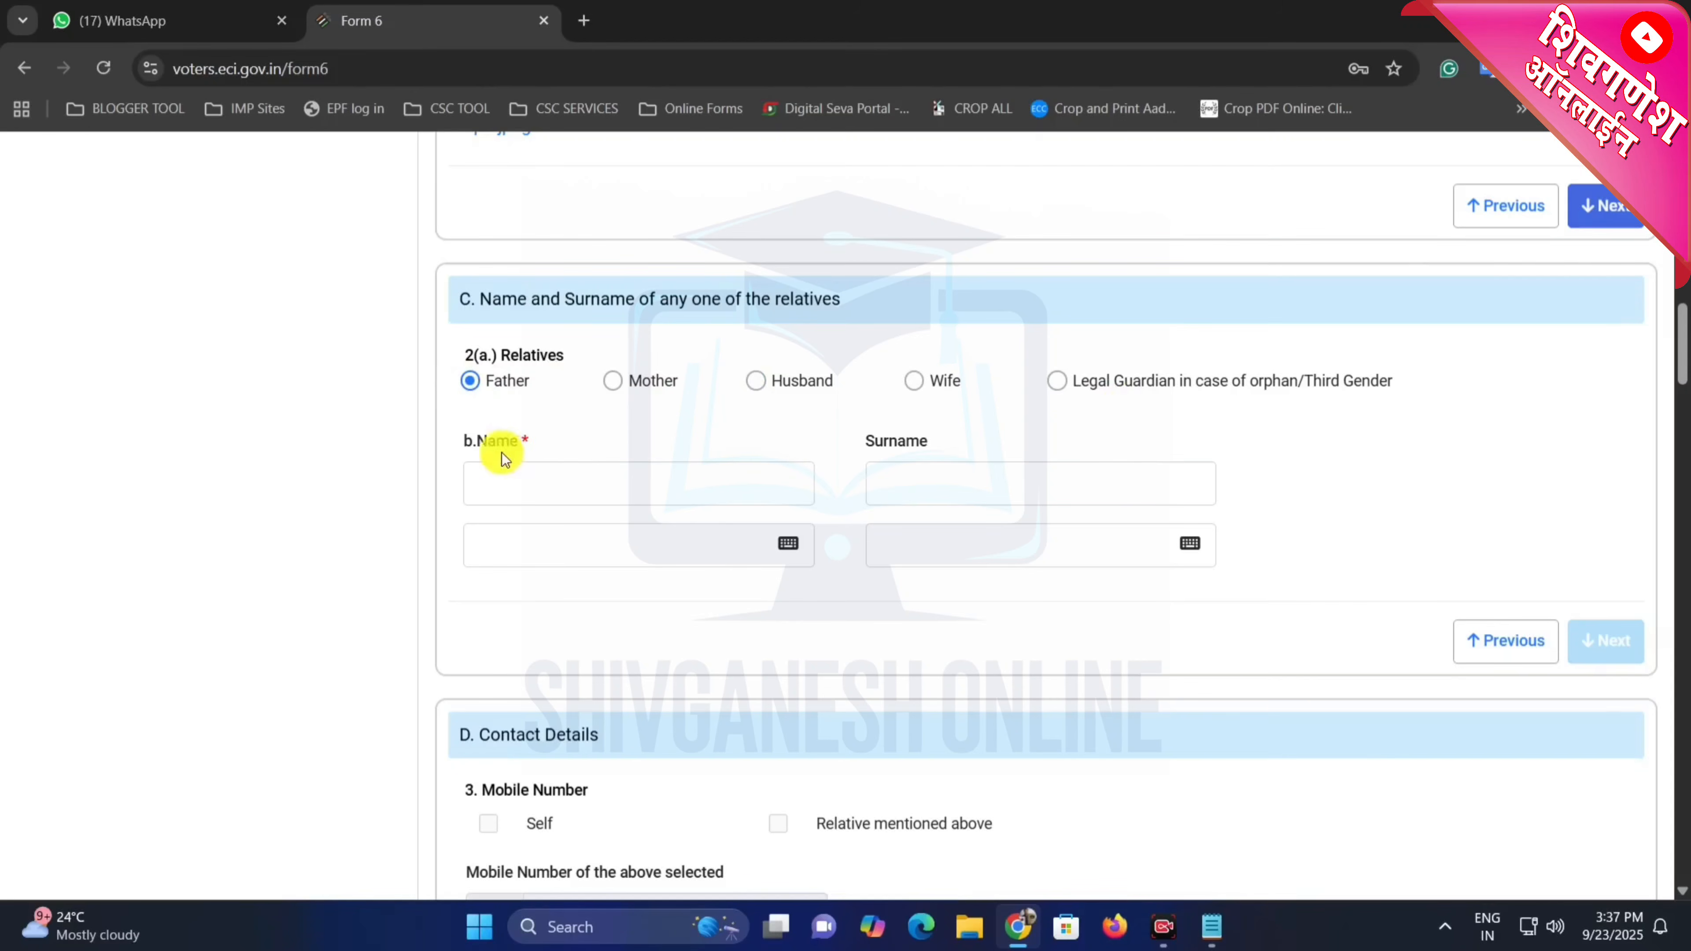
- Go through the relative's name and surname fields and proceed to the Contact Details section
click(559, 479)
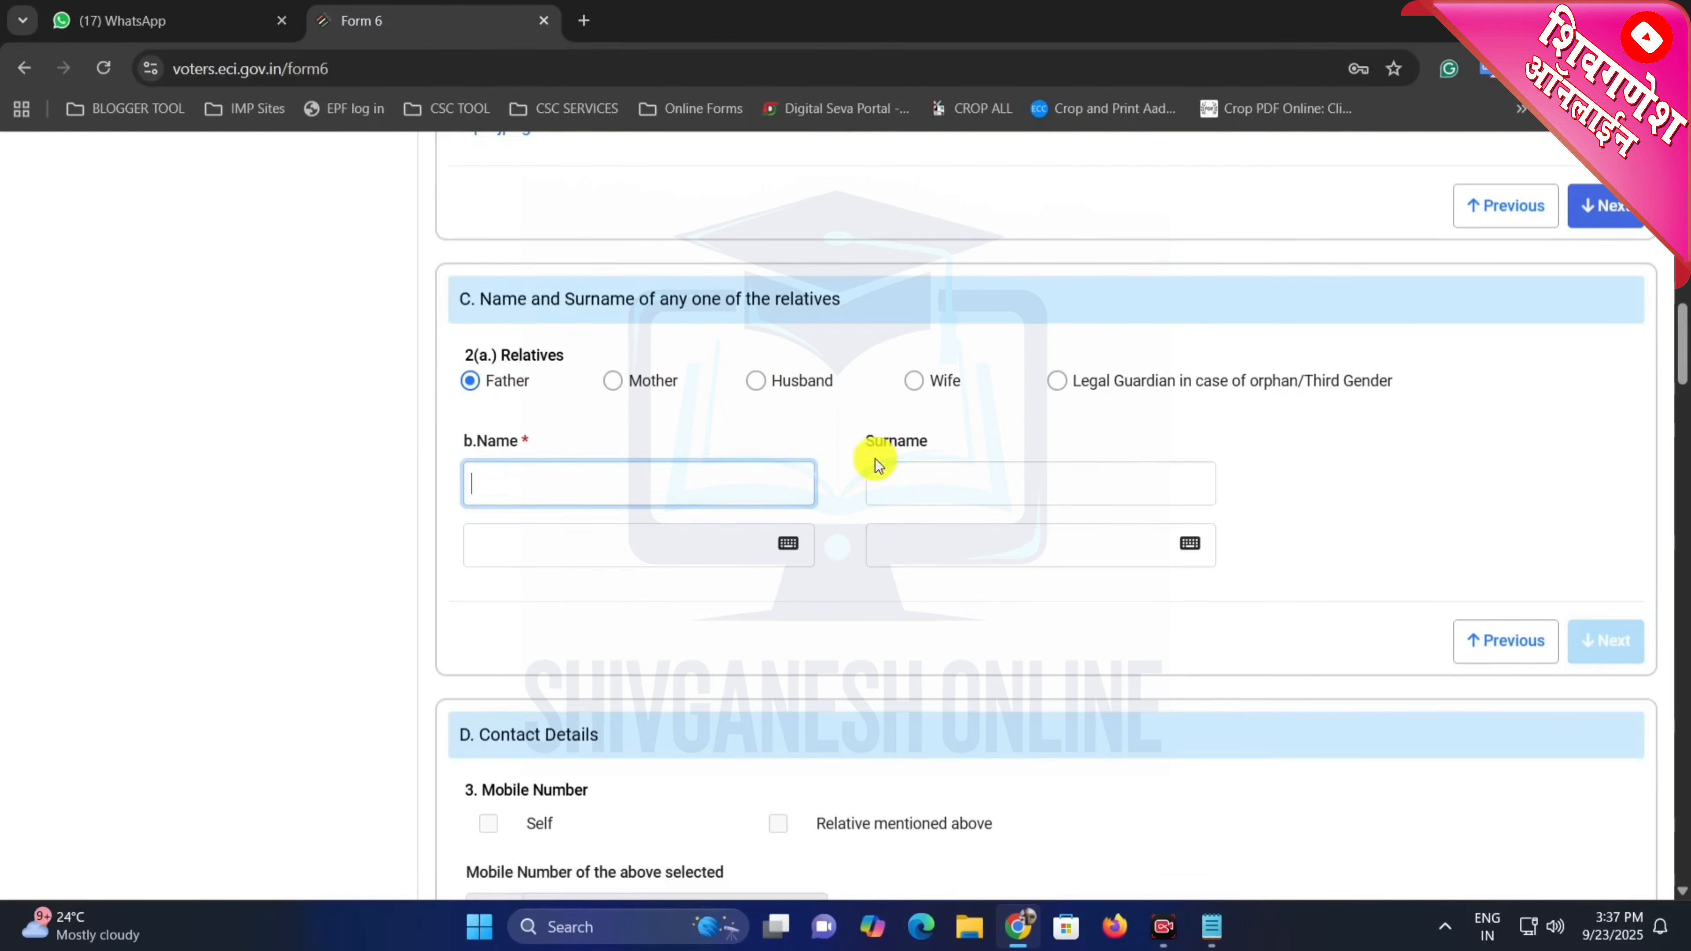
drag(875, 460, 919, 460)
click(922, 485)
click(779, 450)
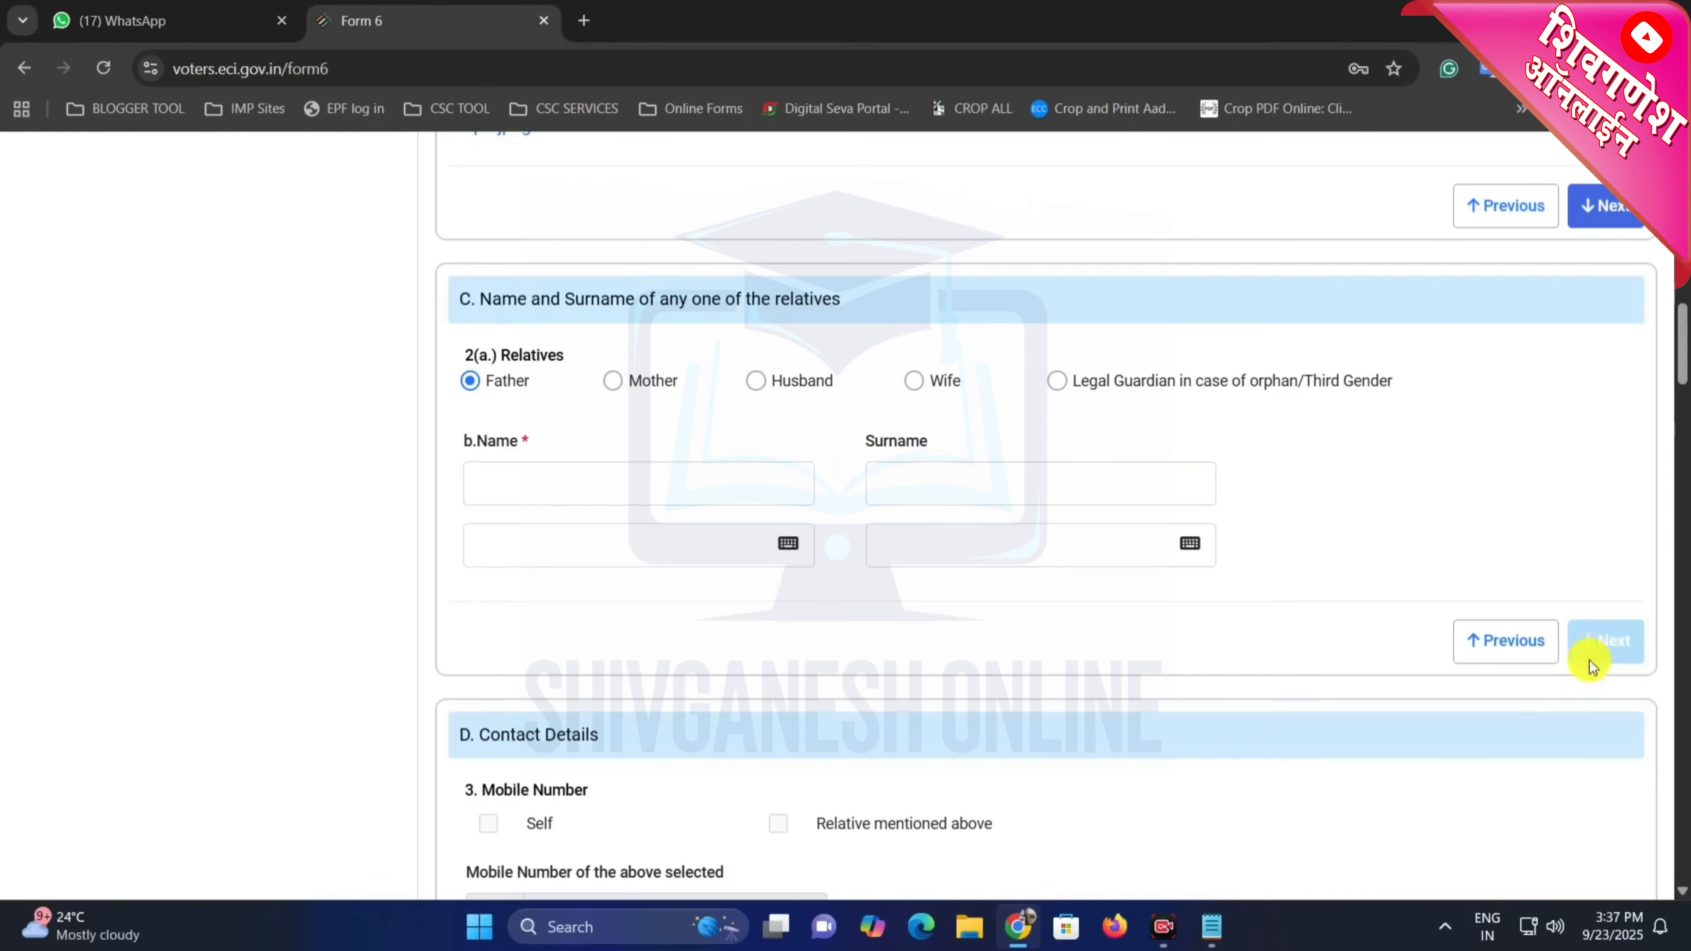
scroll(1265, 513, down, 5)
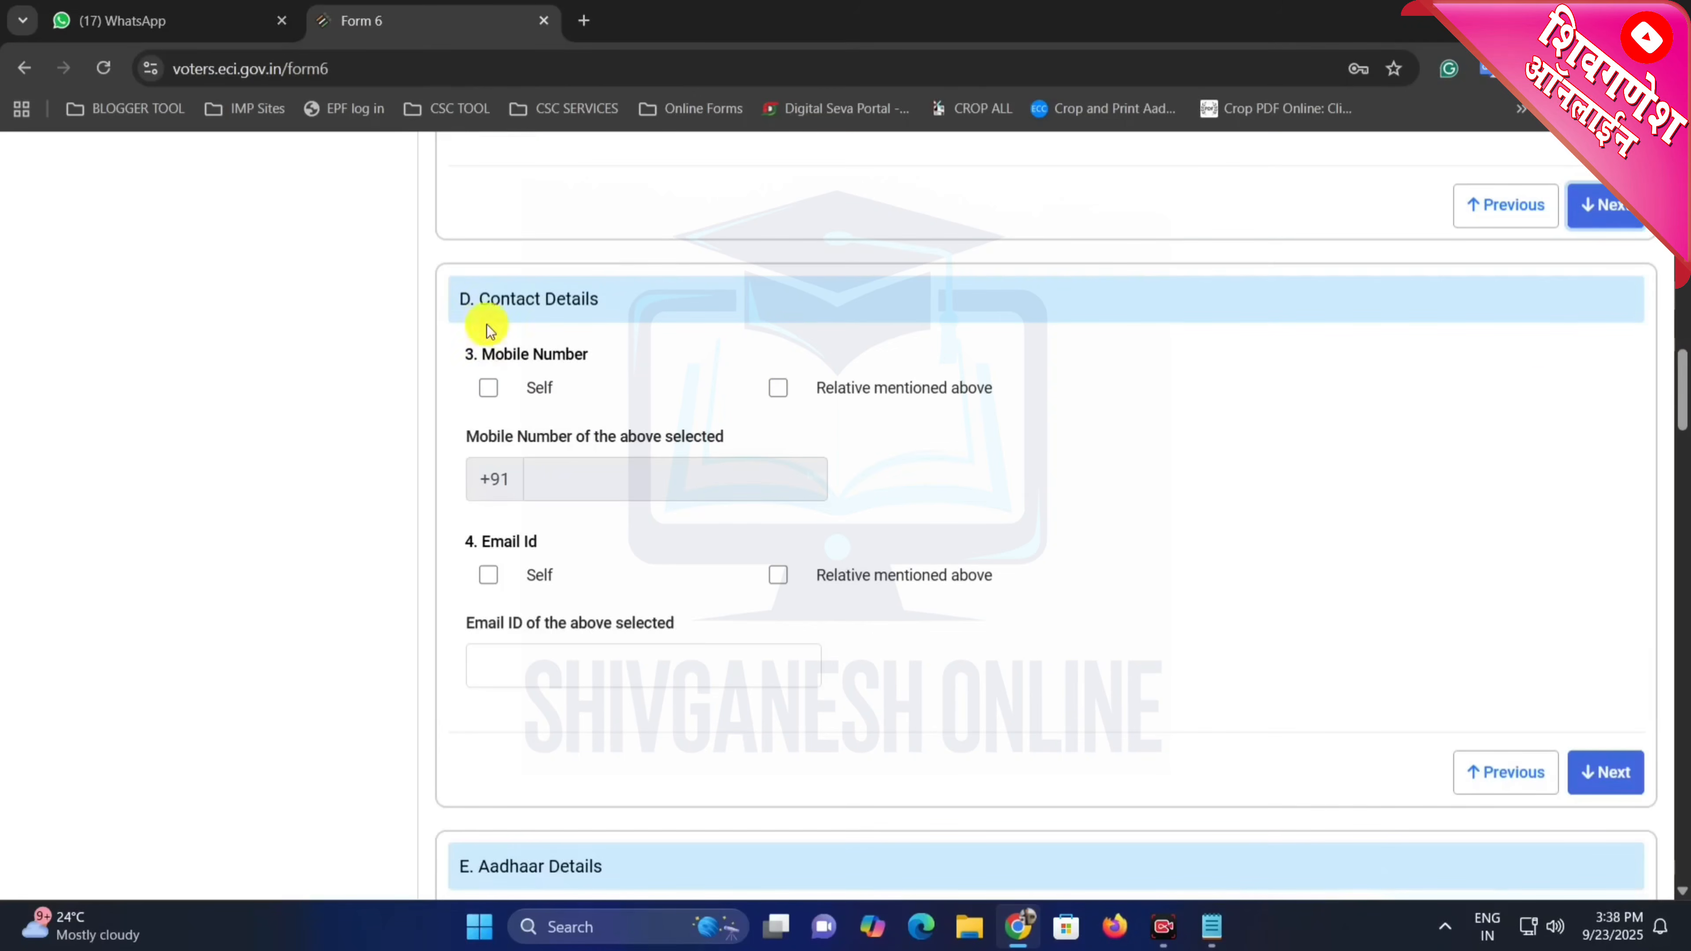
- Mark the mobile number as belonging to Self in the Contact Details section
drag(510, 307, 586, 305)
click(664, 341)
drag(491, 356, 561, 390)
click(609, 369)
click(490, 390)
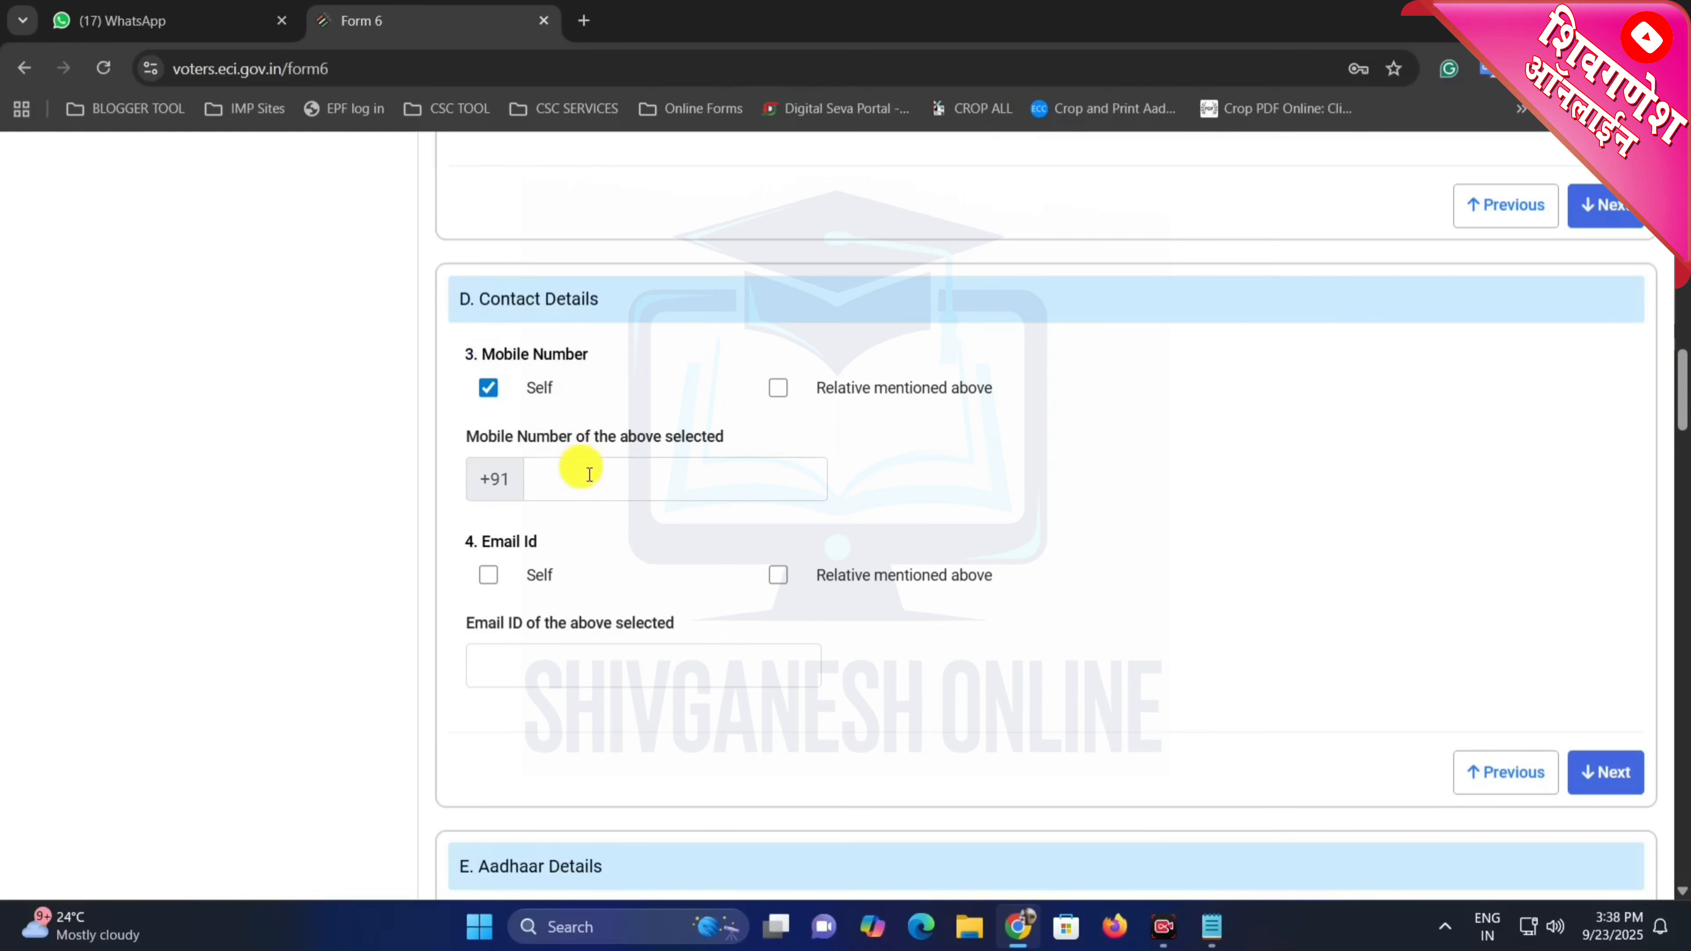
click(650, 470)
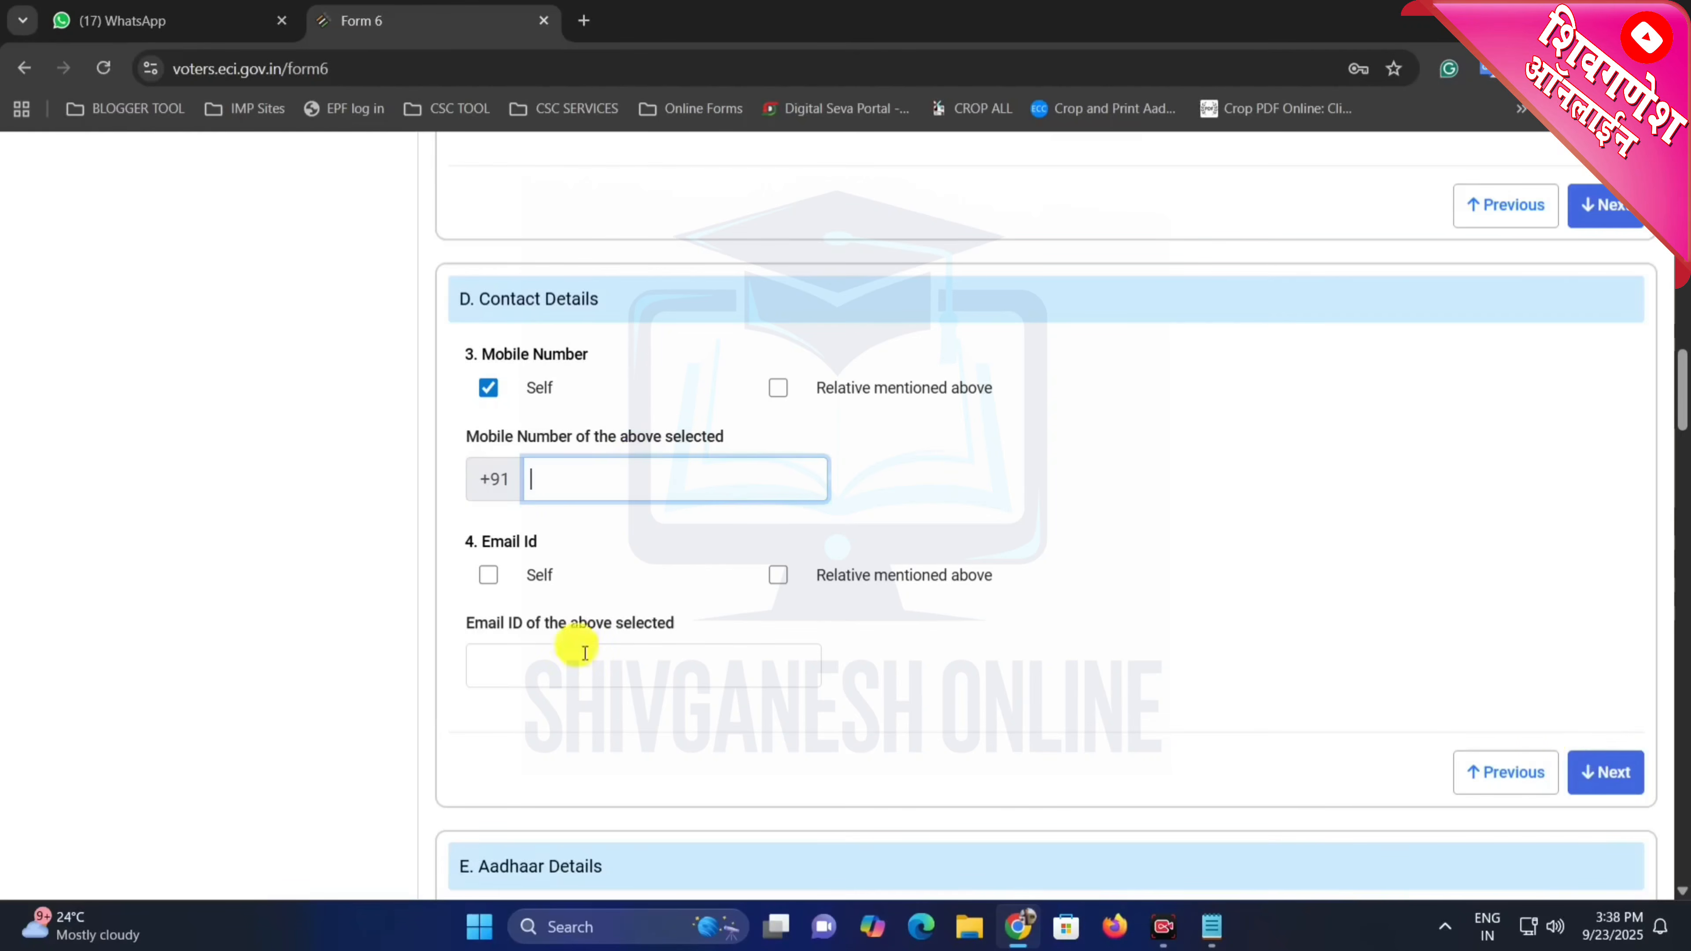
click(507, 548)
click(618, 468)
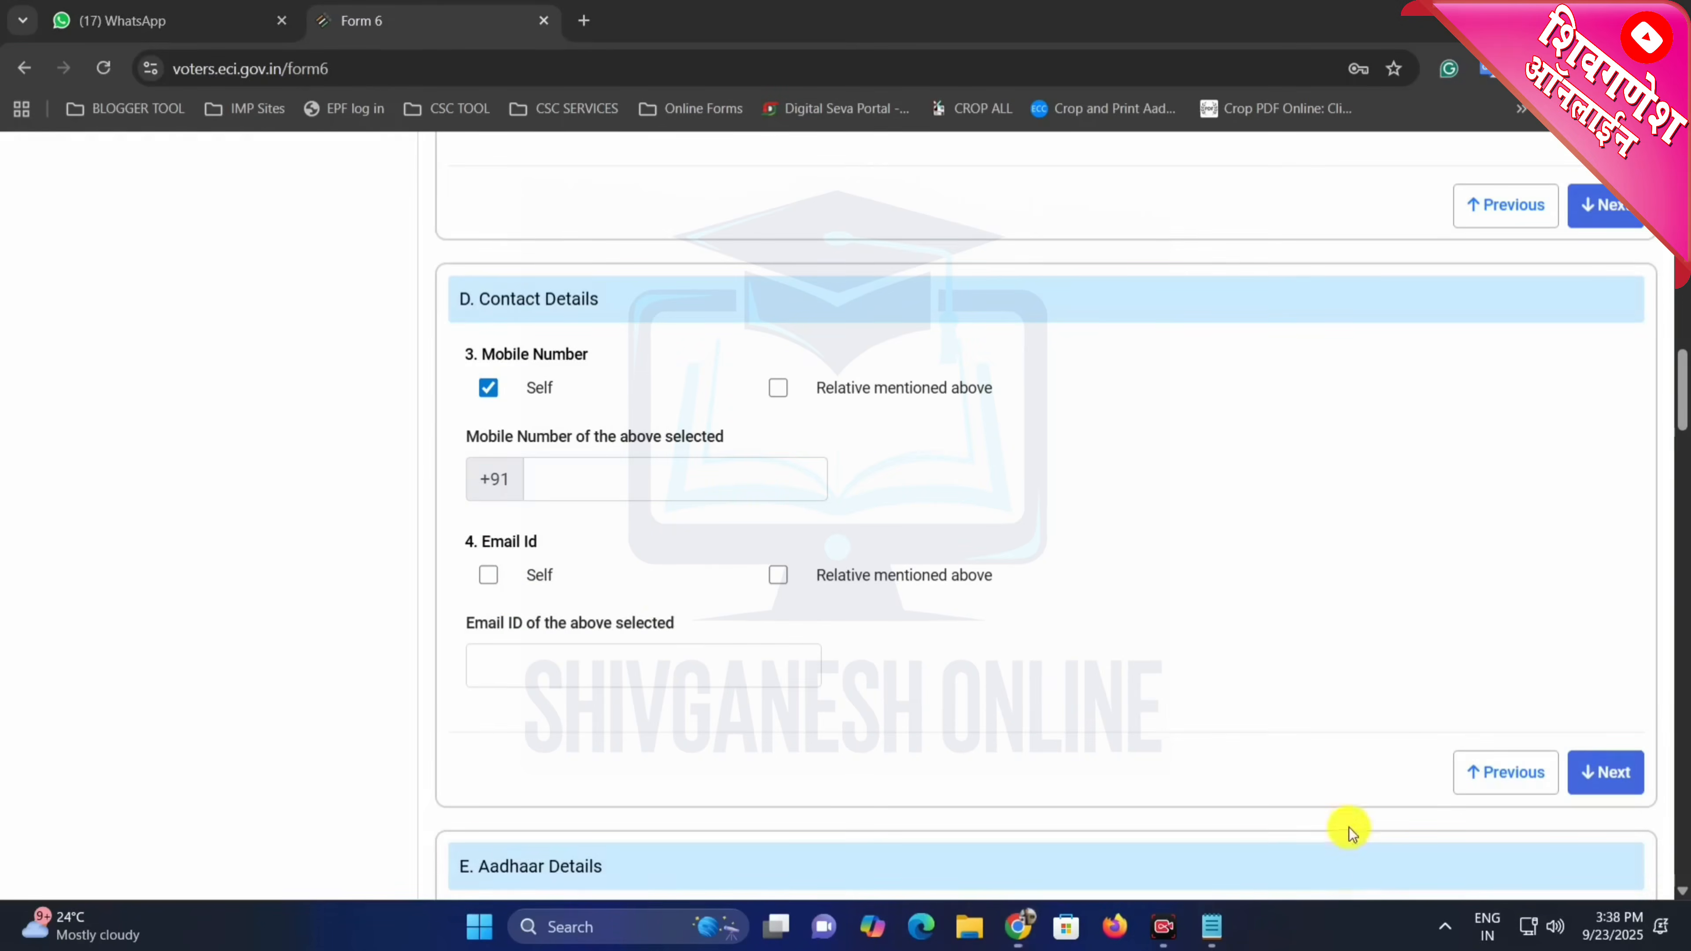
click(1365, 866)
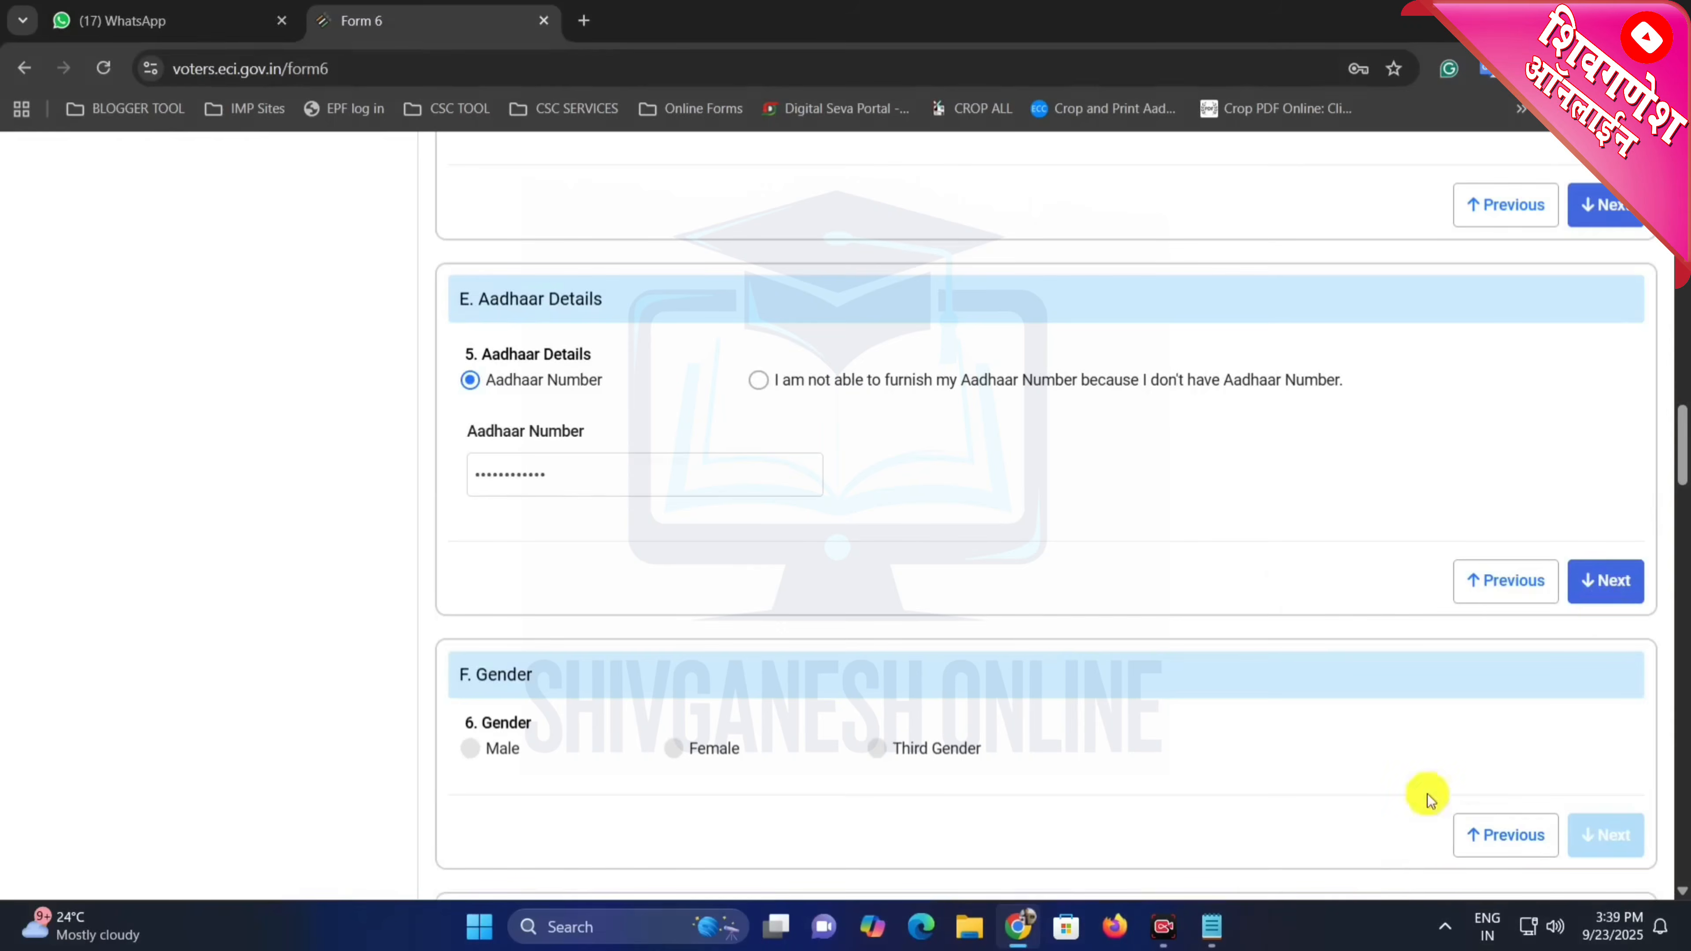
- Set the gender to Female in section F and continue to the Date of Birth details
click(1605, 584)
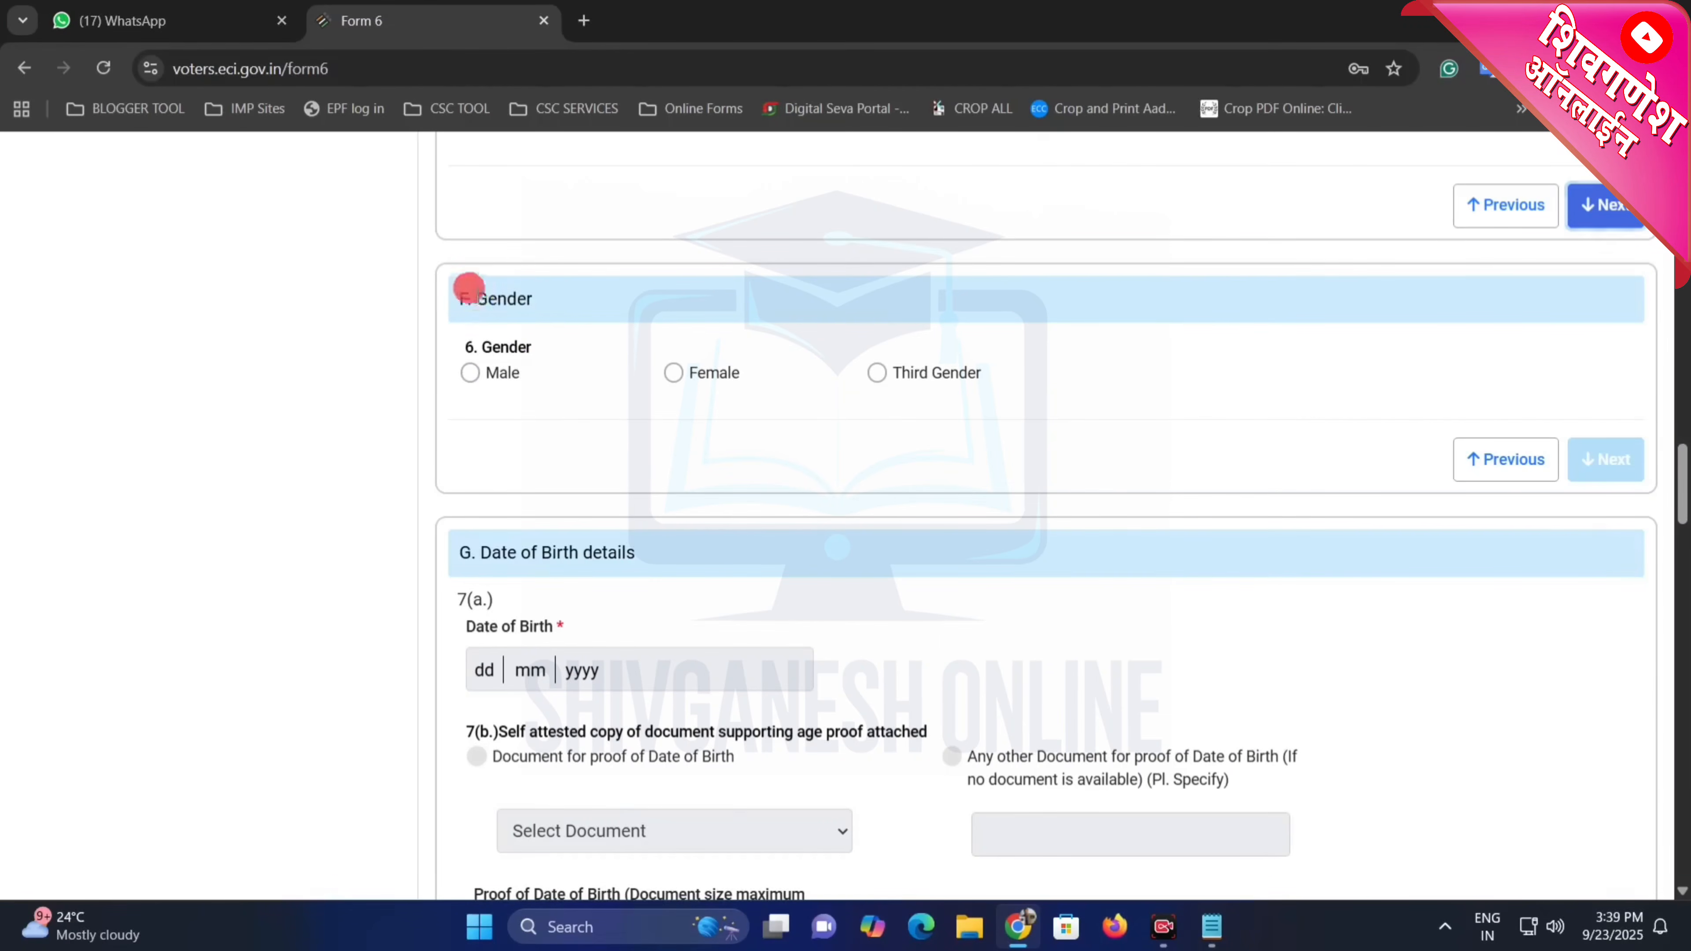
drag(470, 287, 531, 301)
click(669, 373)
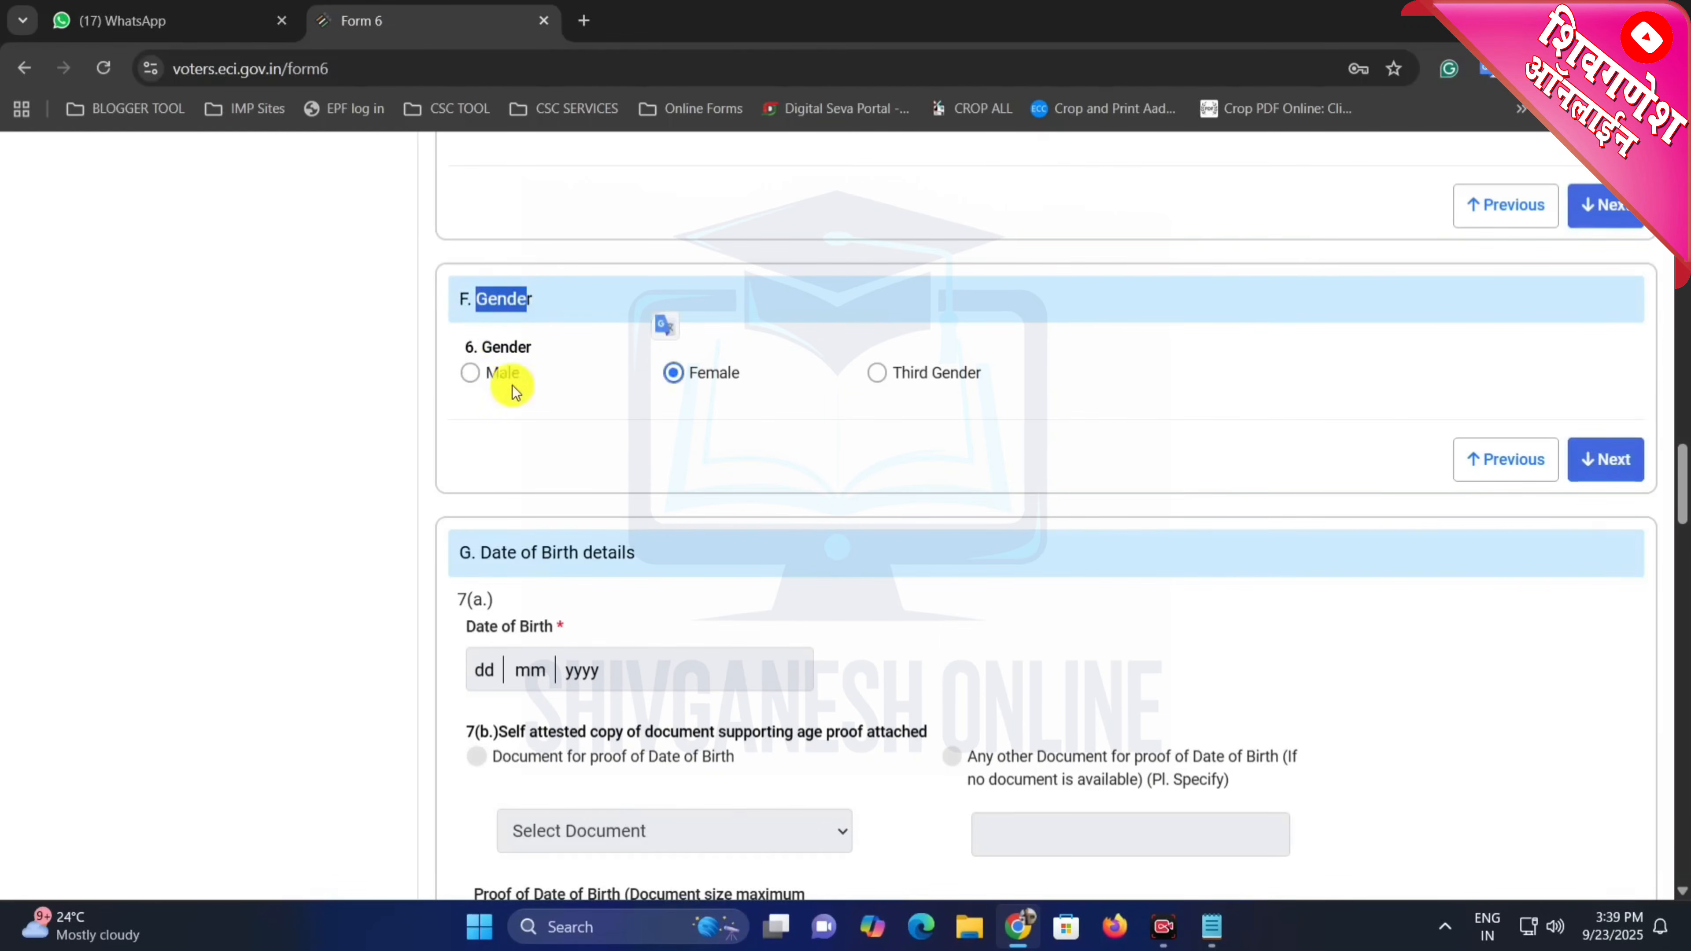
click(511, 377)
click(669, 373)
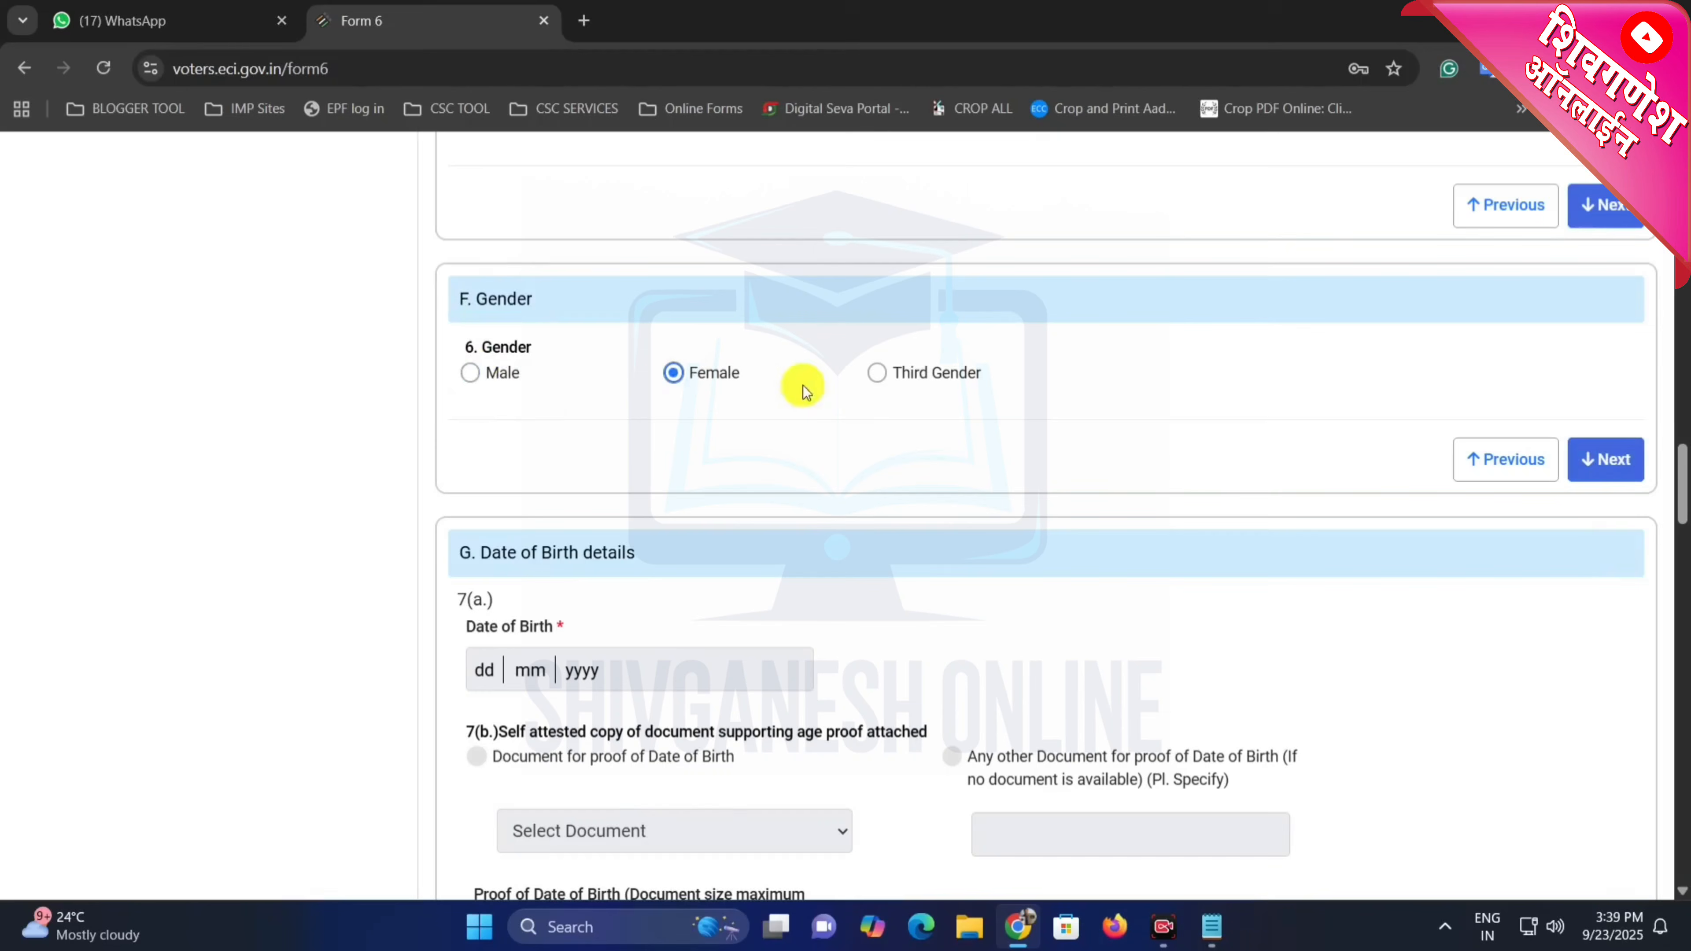
click(880, 384)
click(674, 374)
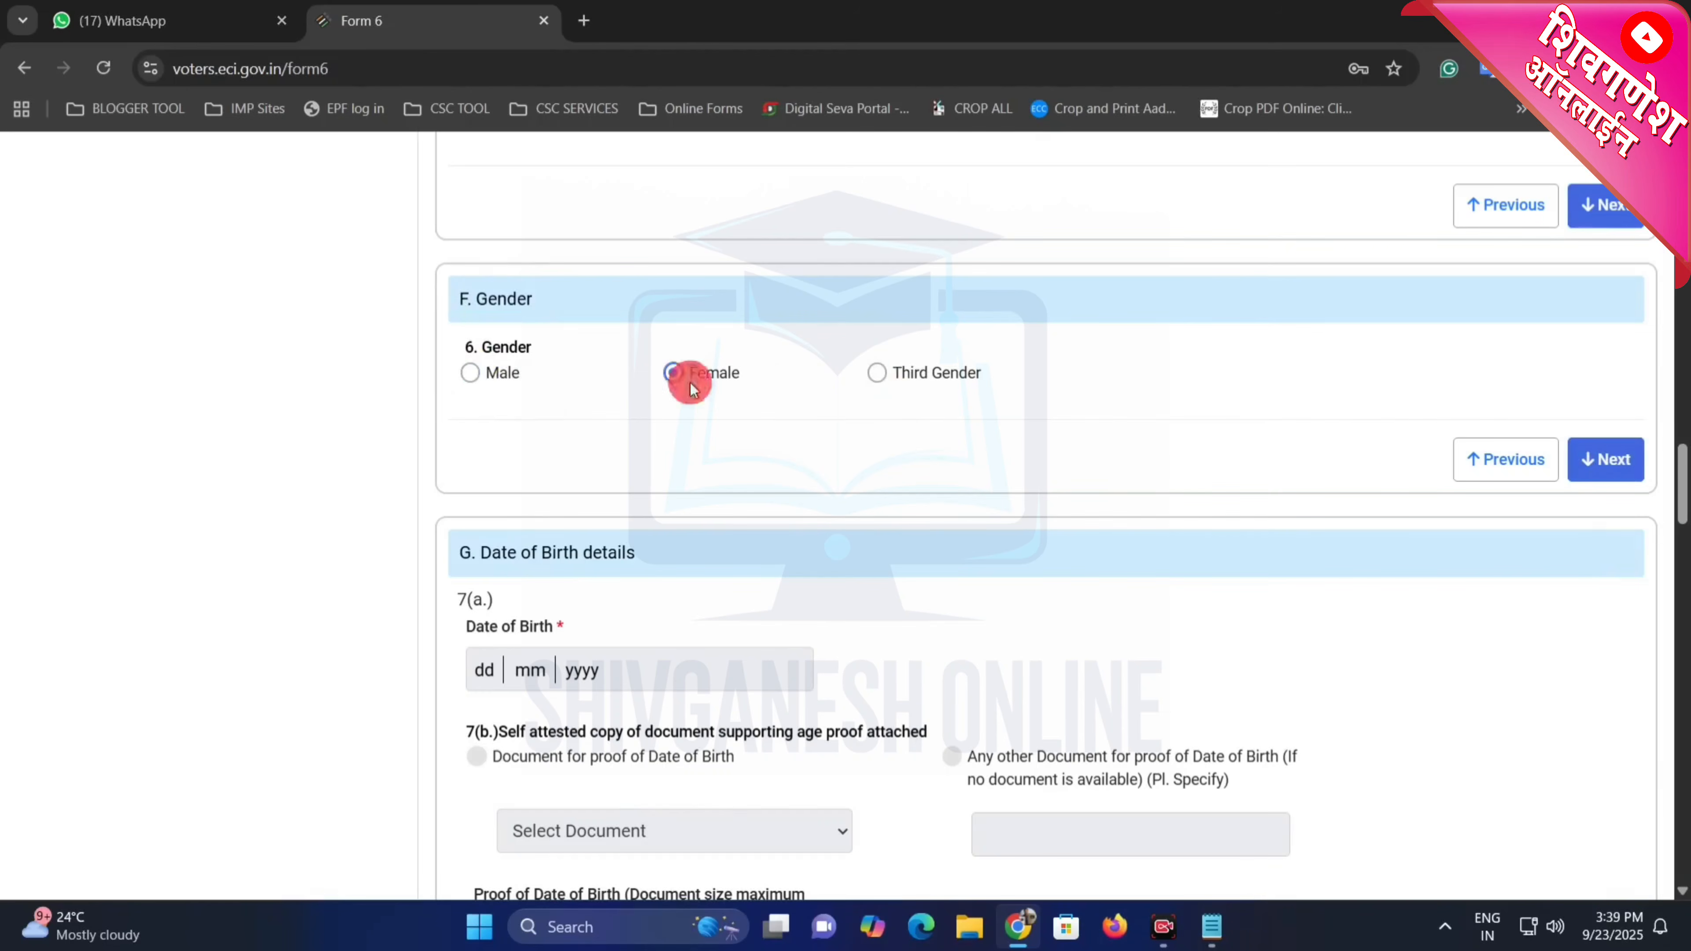
click(1605, 459)
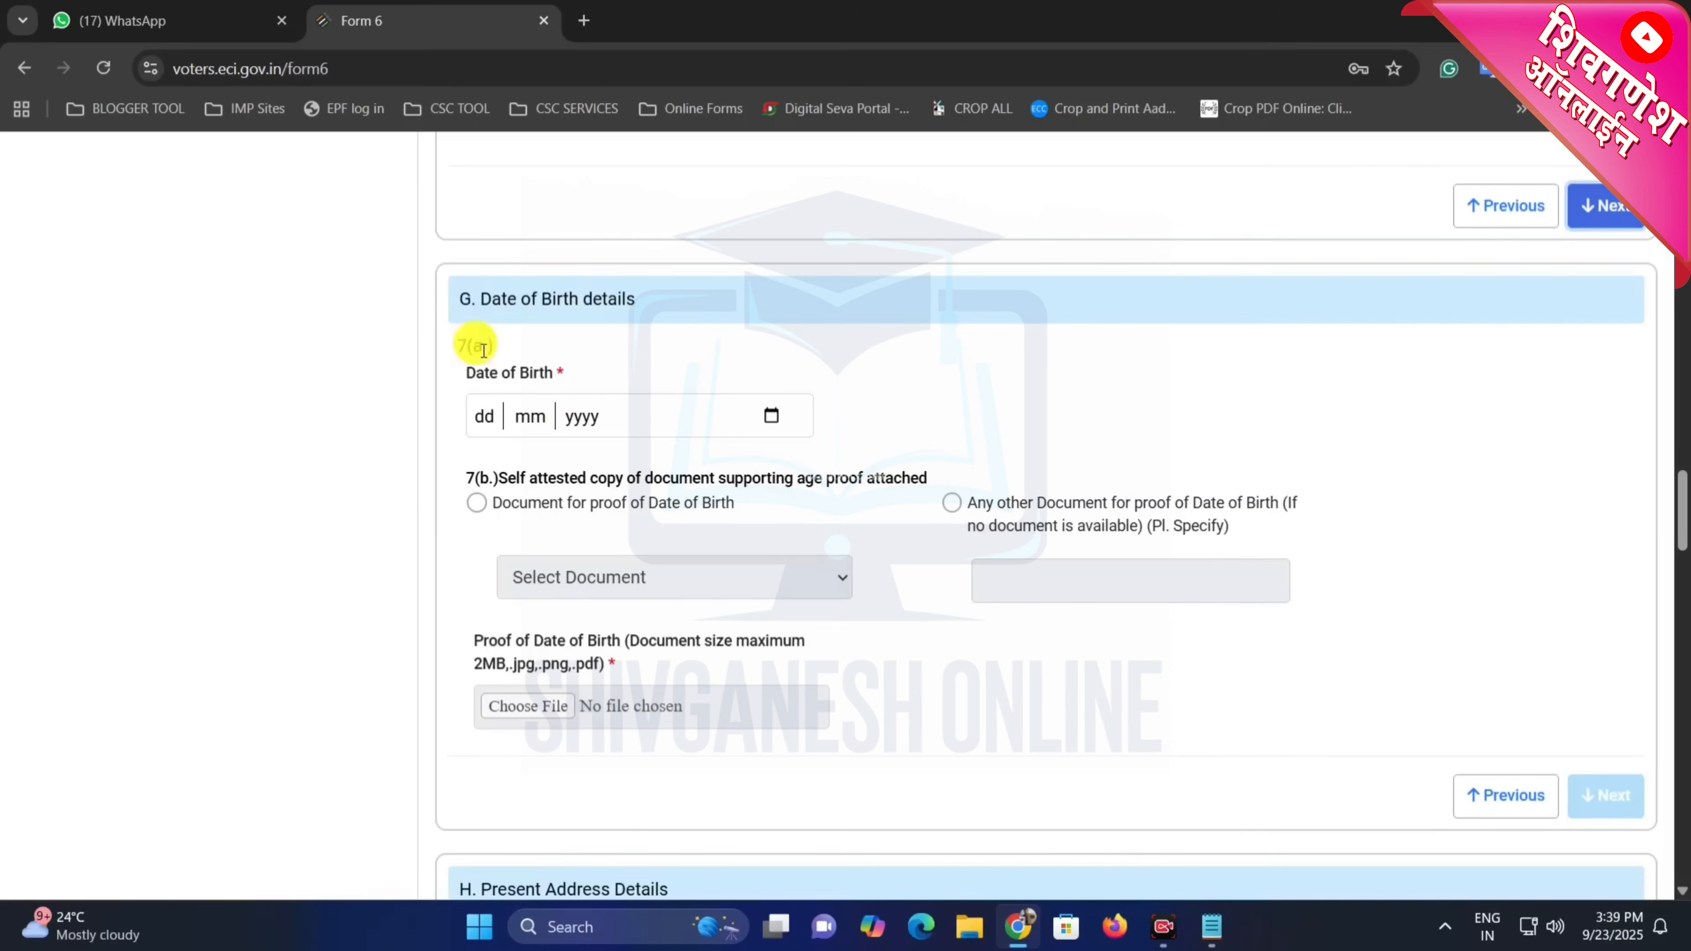
- Examine the Date of Birth field and the year and month choices in its calendar
click(487, 368)
drag(469, 378, 531, 380)
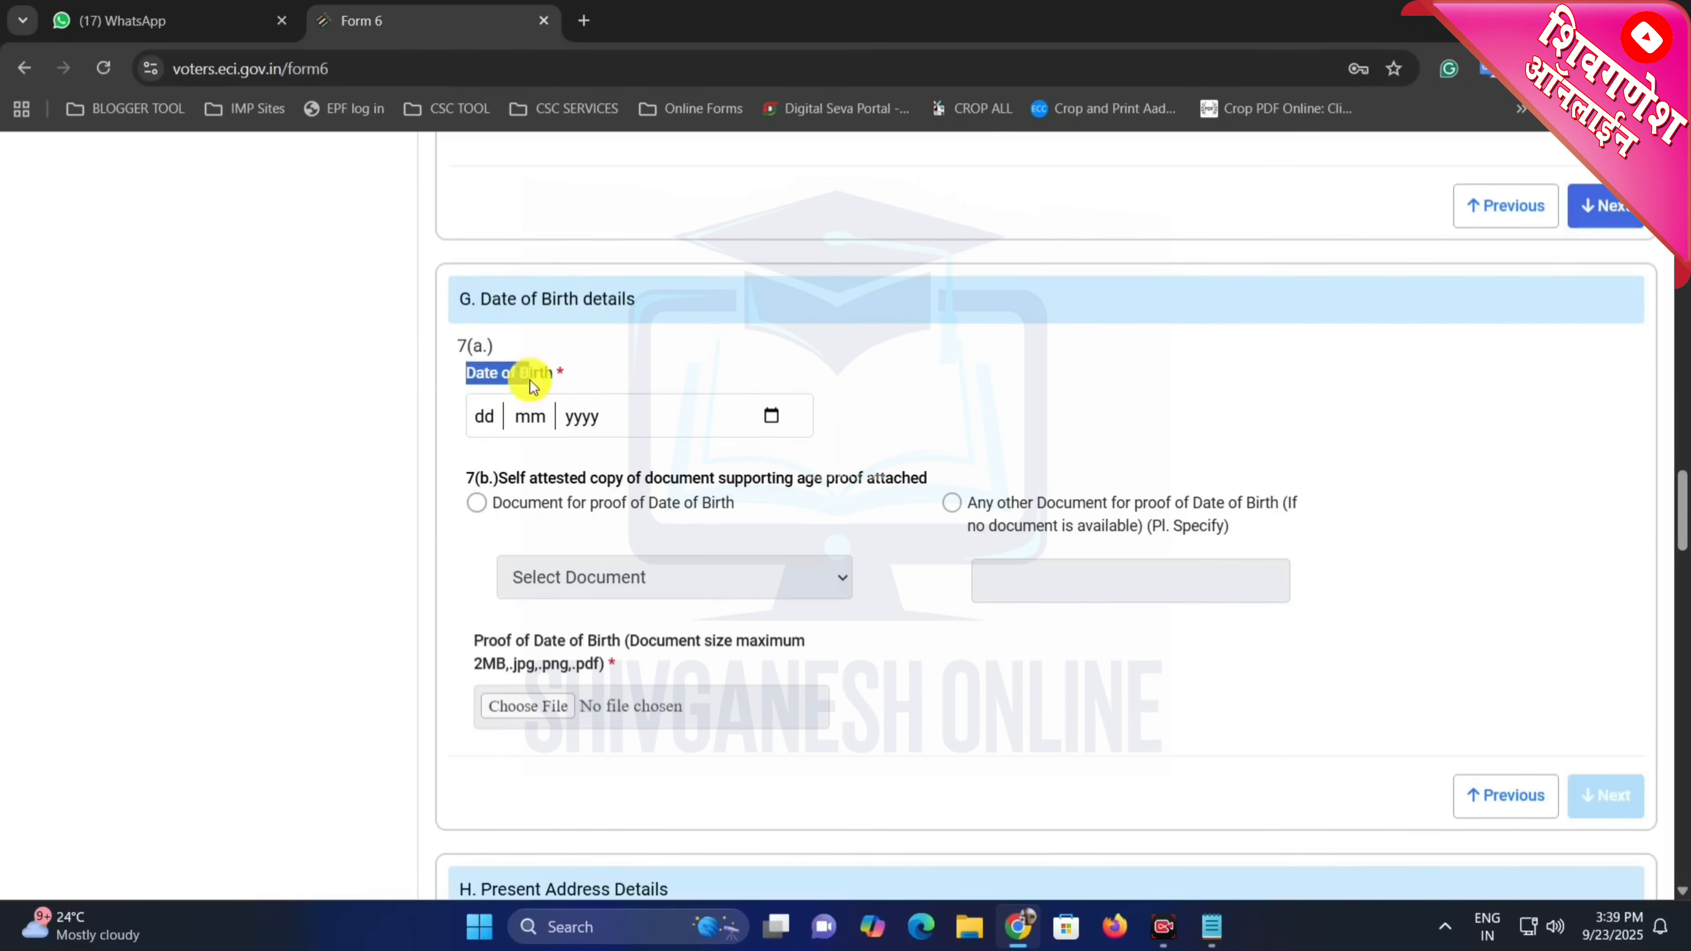
click(532, 380)
click(490, 420)
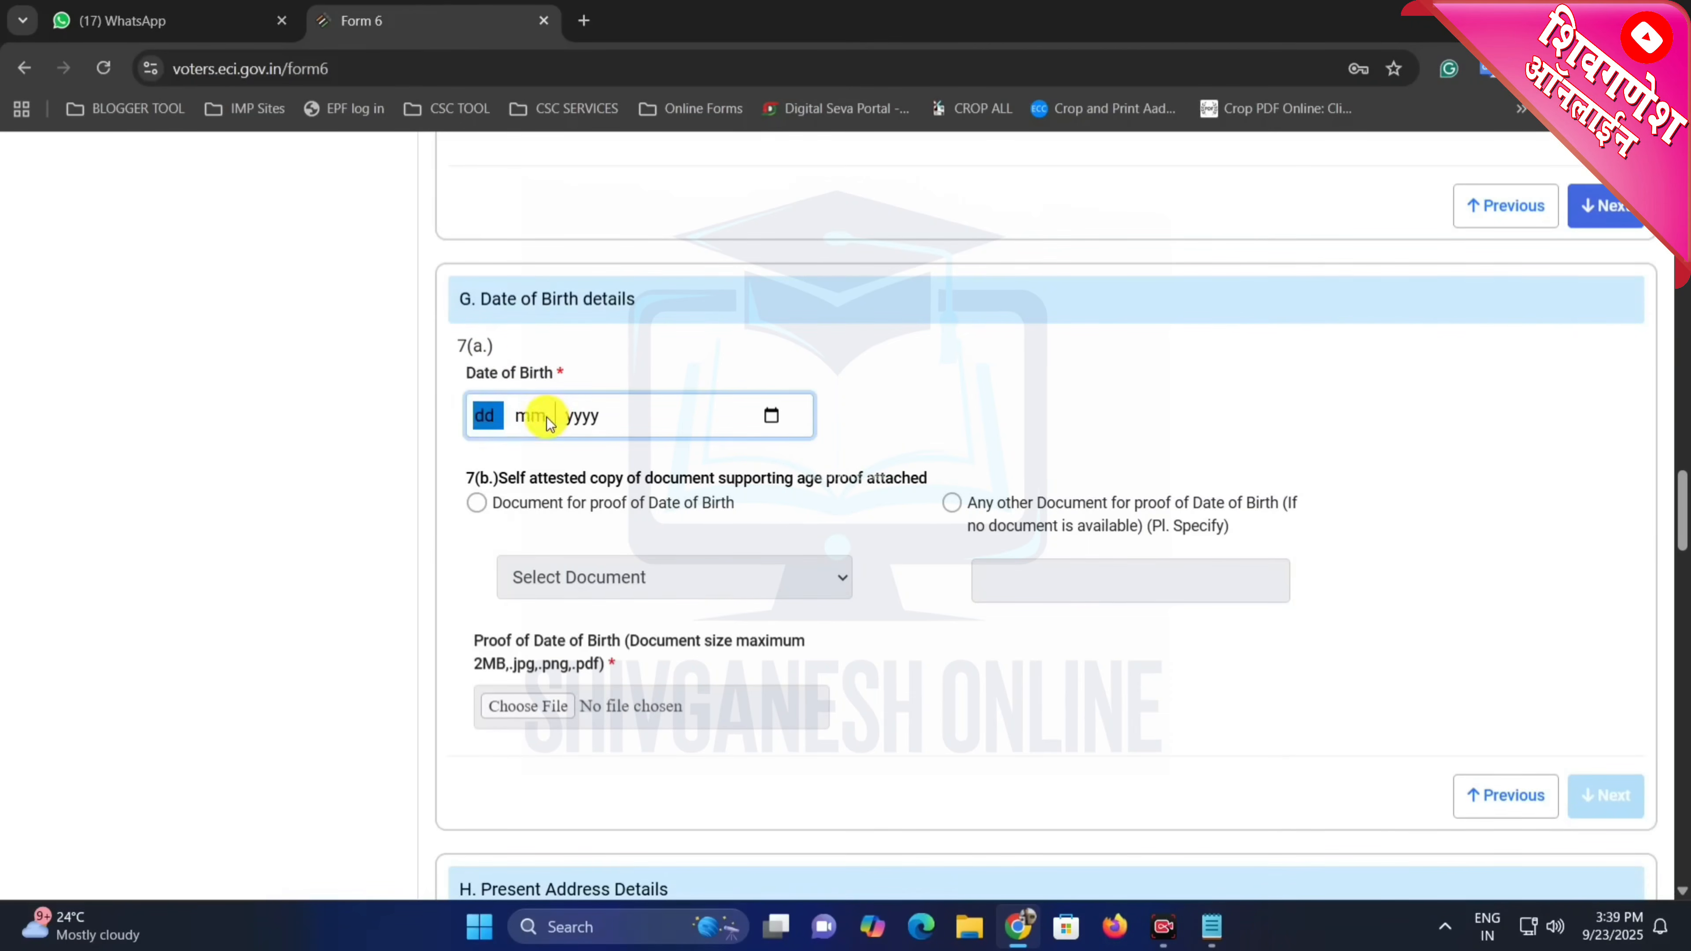
click(594, 420)
click(771, 415)
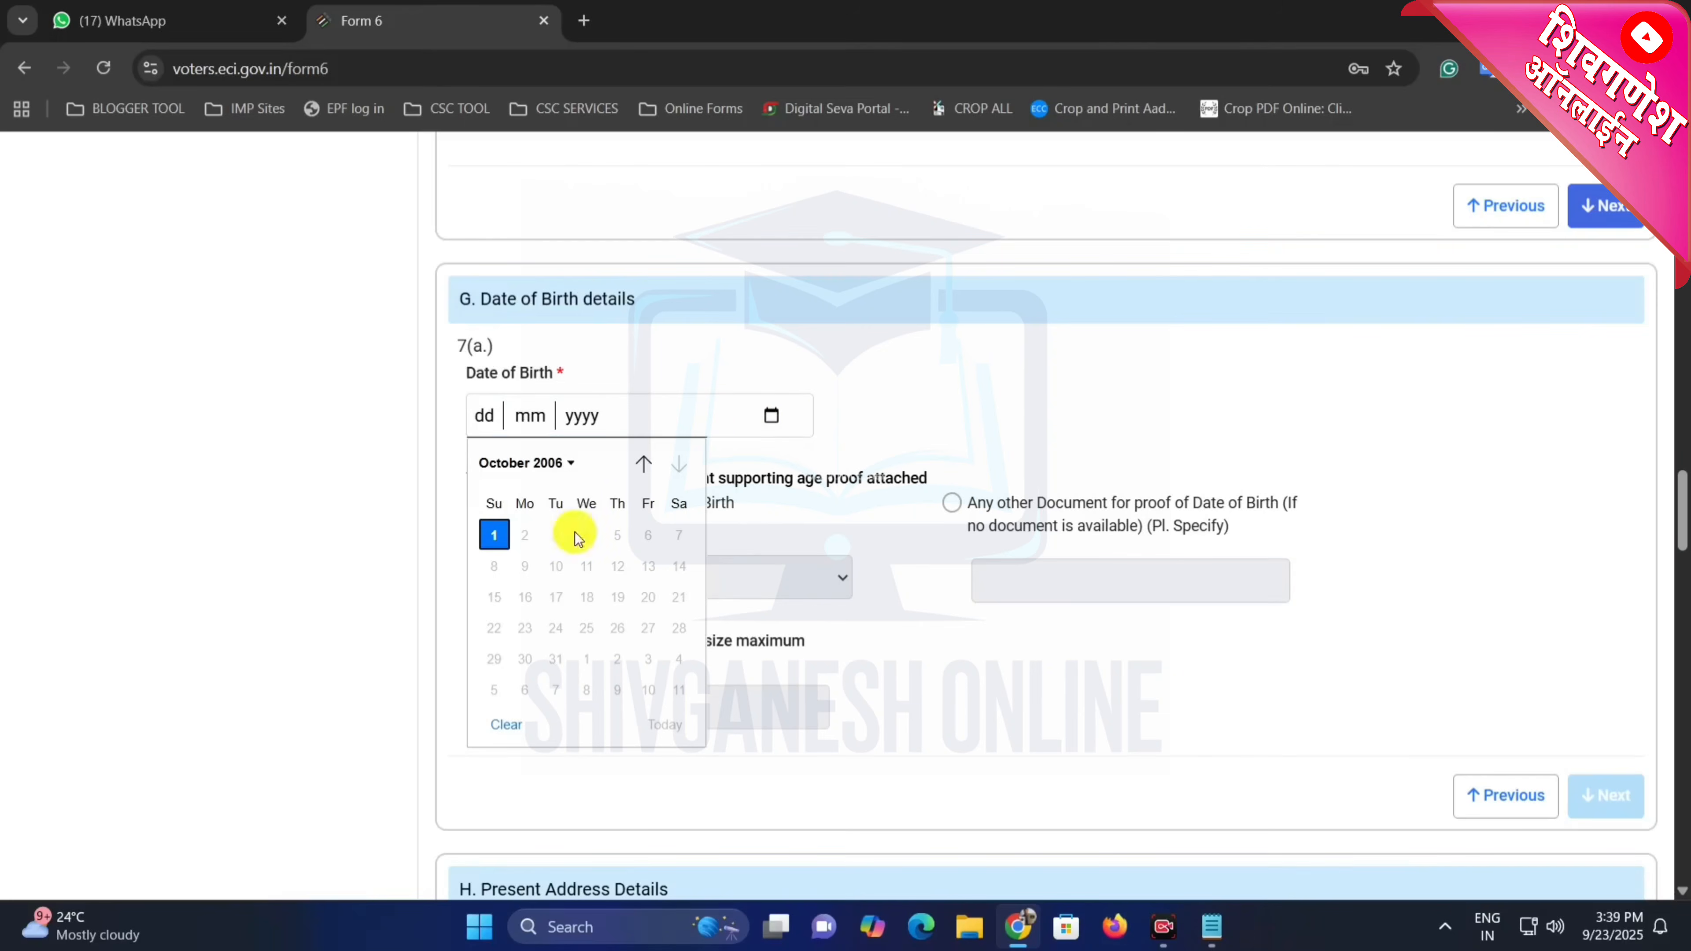
click(548, 464)
scroll(581, 661, up, 4)
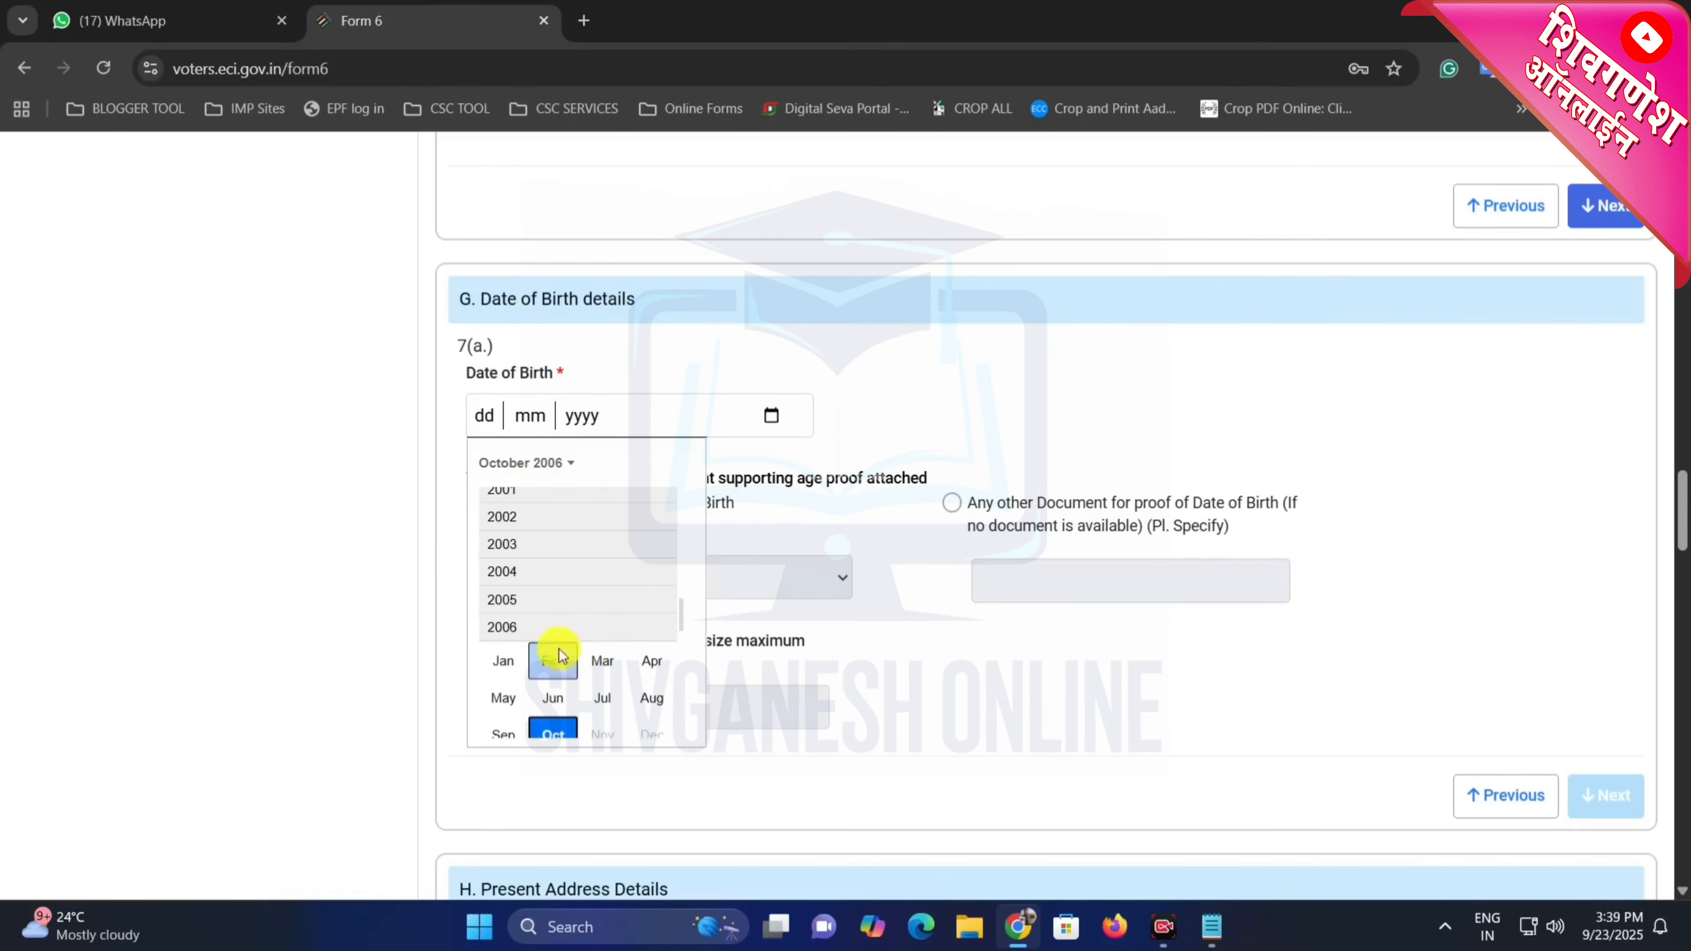
click(516, 600)
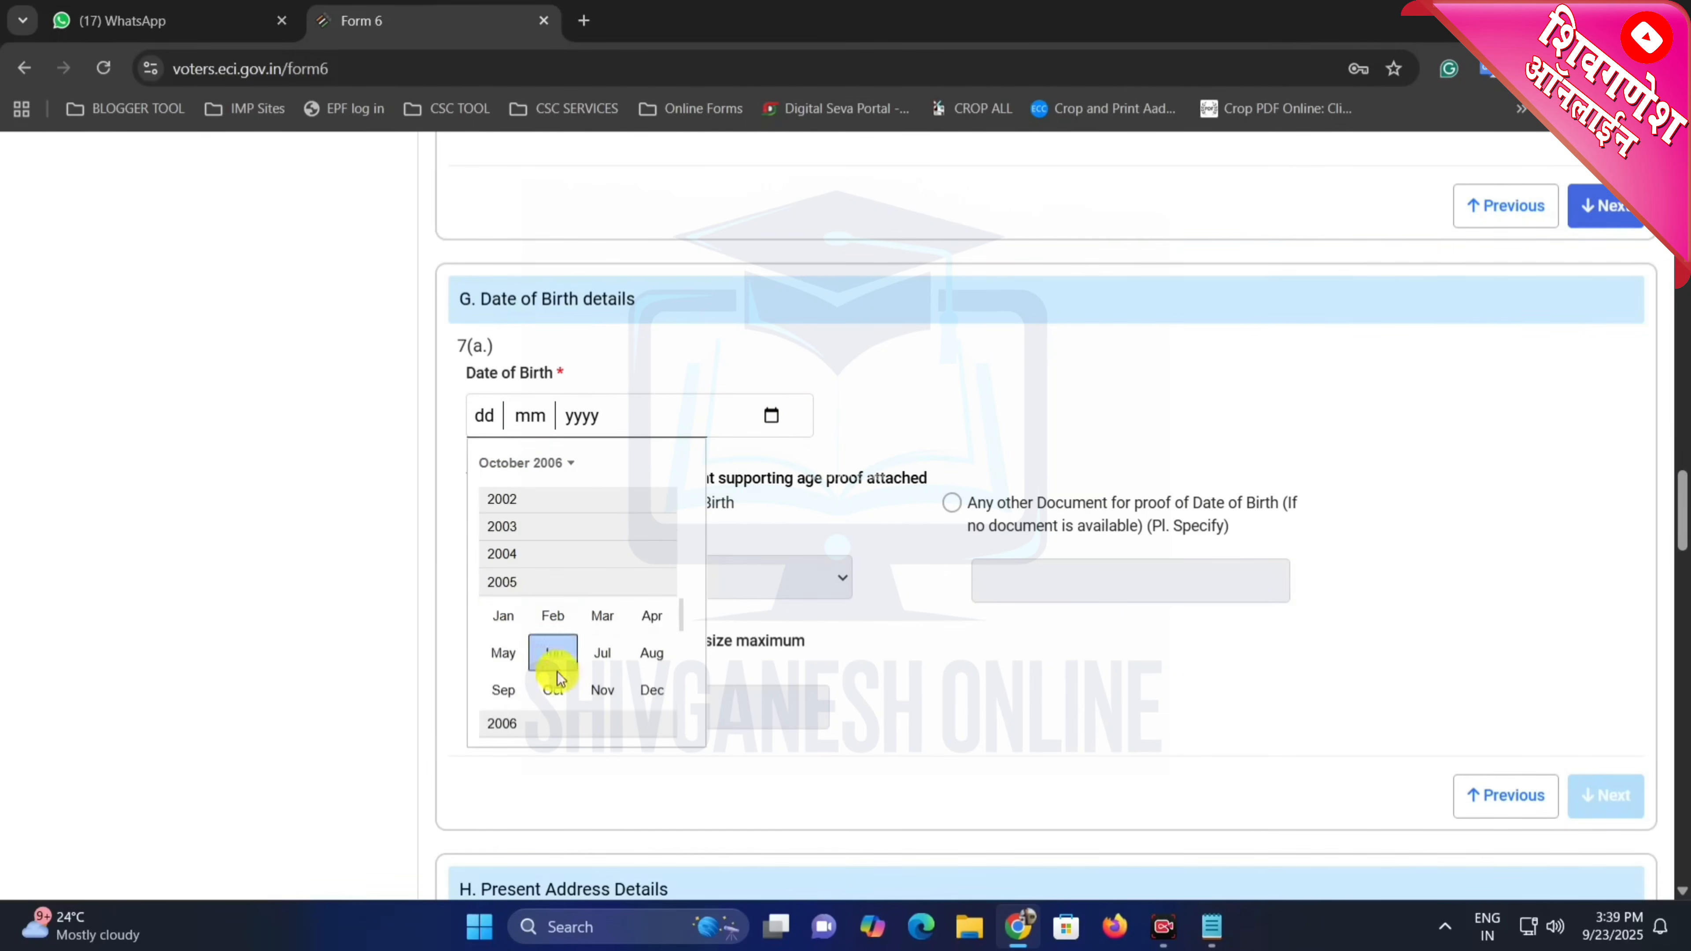
click(905, 470)
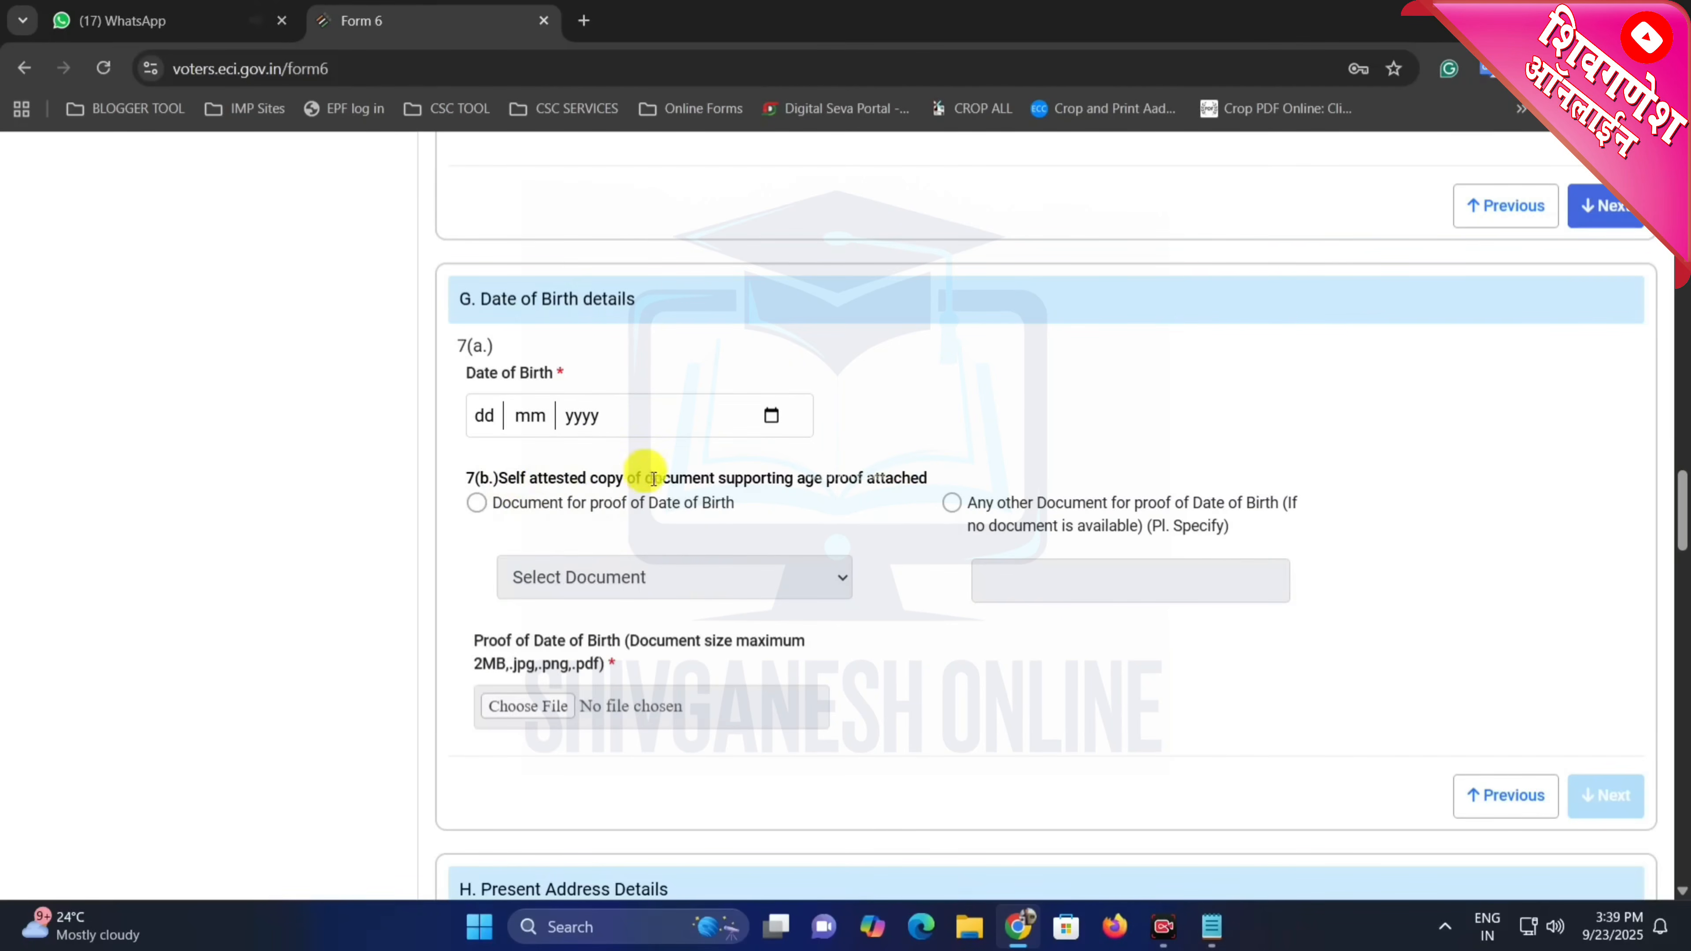
- Choose "Document for proof of Date of Birth" as the type of age proof in 7(b)
drag(508, 478, 910, 479)
click(859, 478)
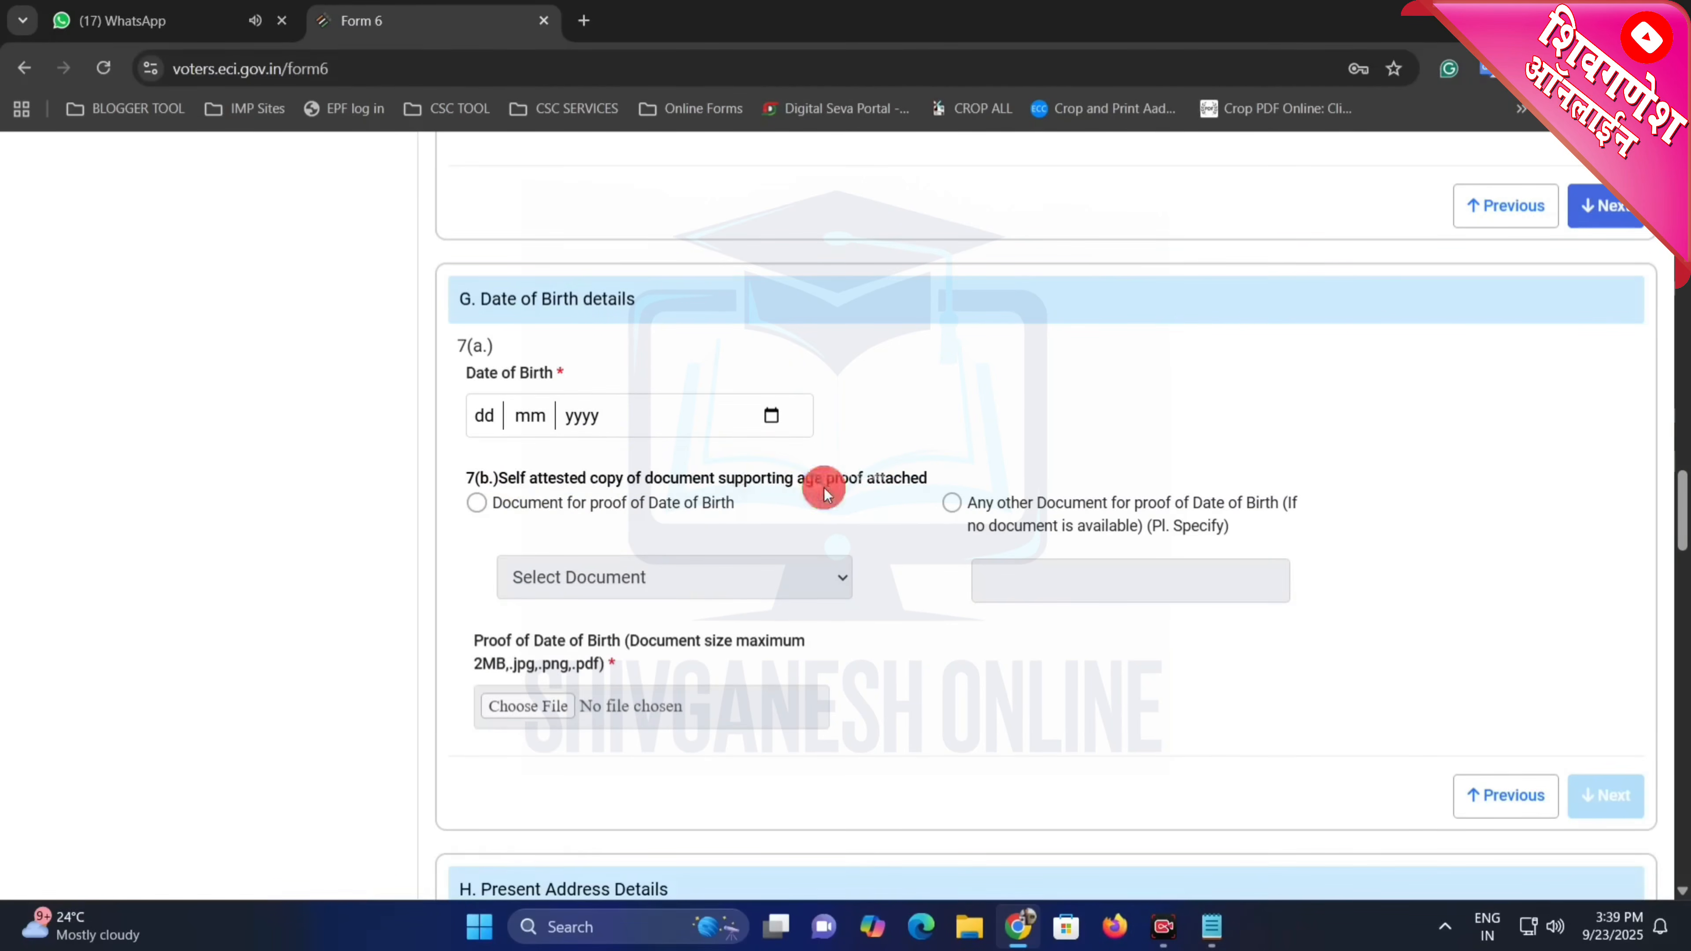
click(485, 504)
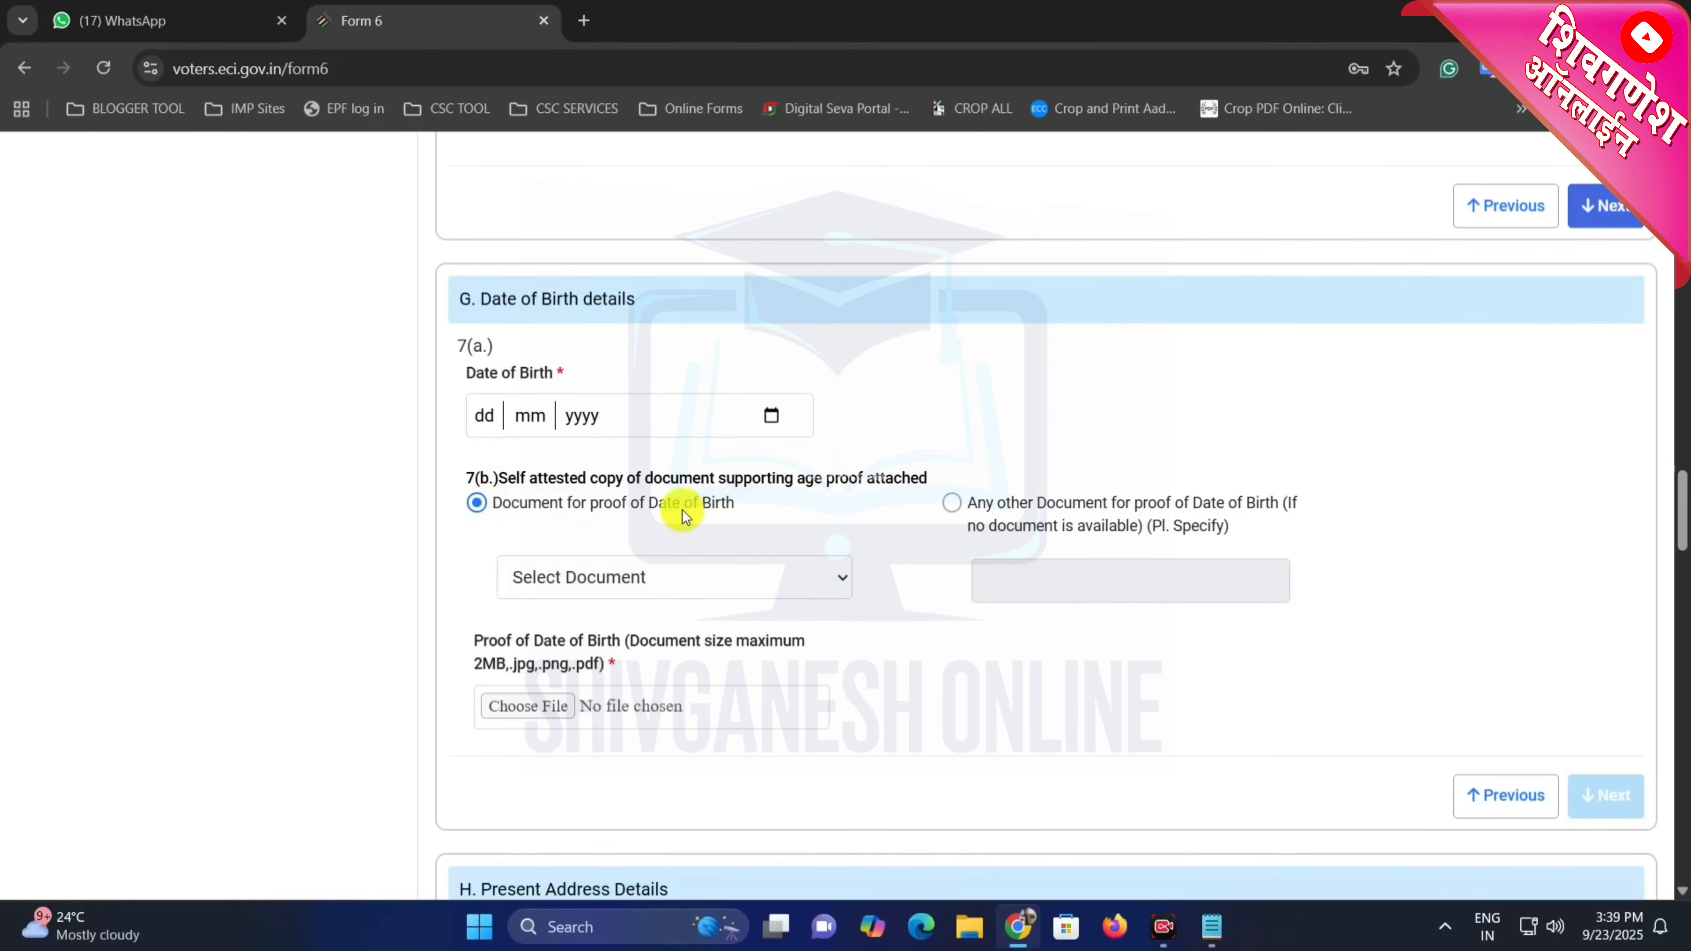
- Provide add.jpeg as the Aadhaar Card proof of date of birth and continue to the Present Address Details
click(636, 586)
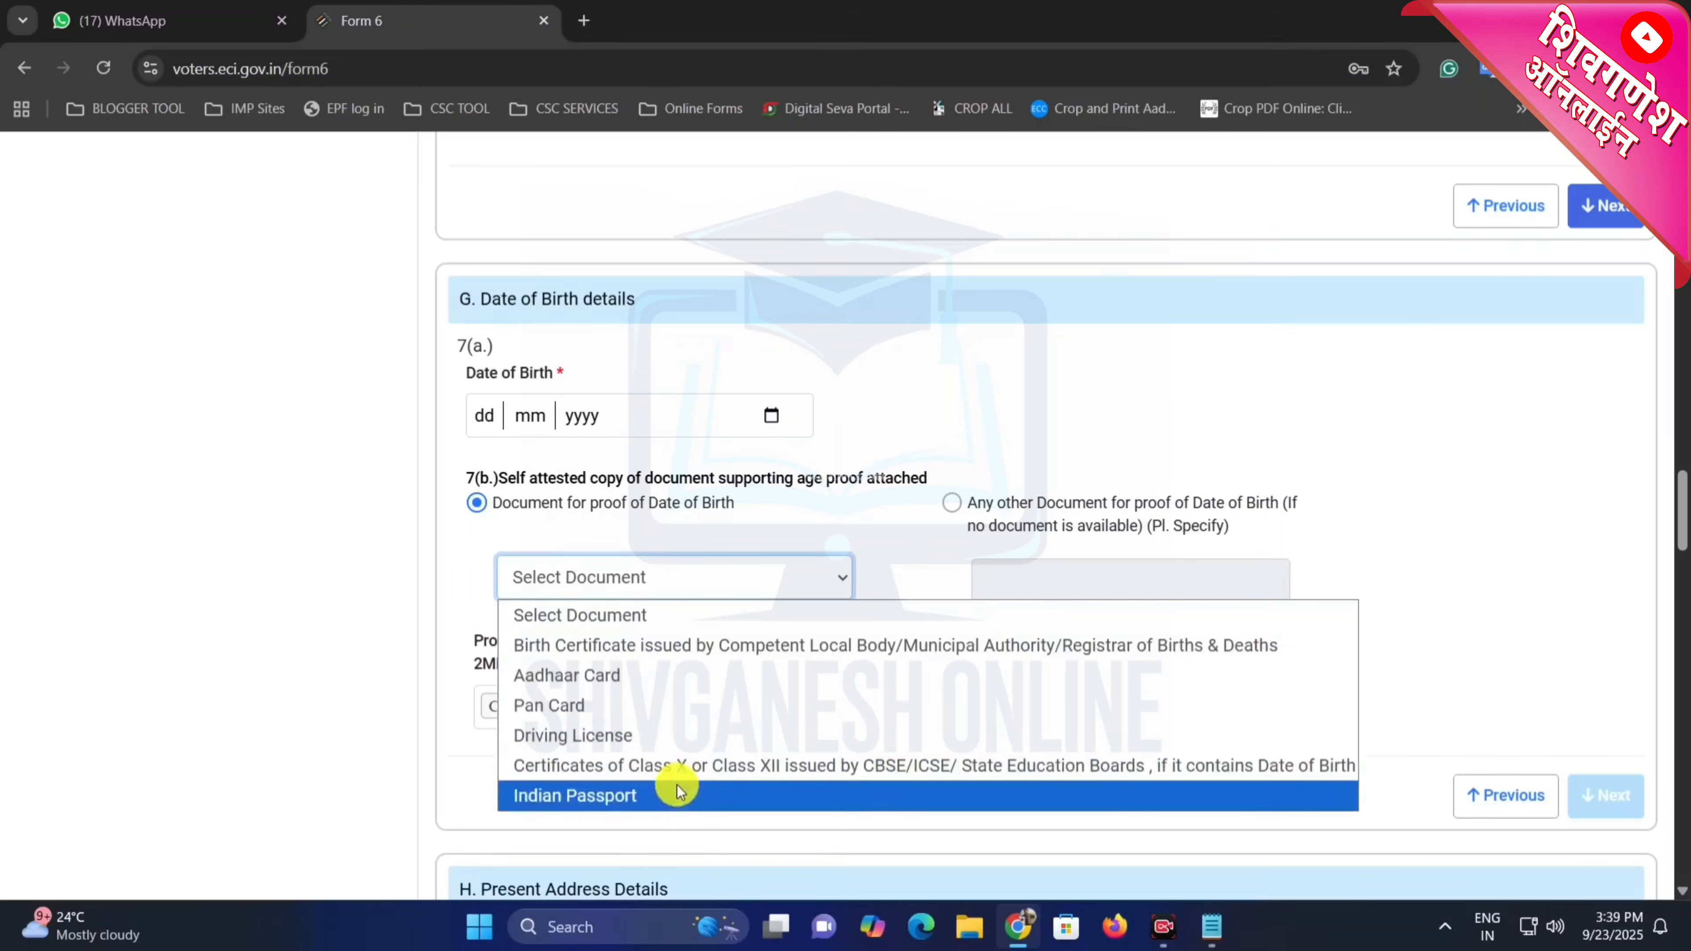
click(657, 676)
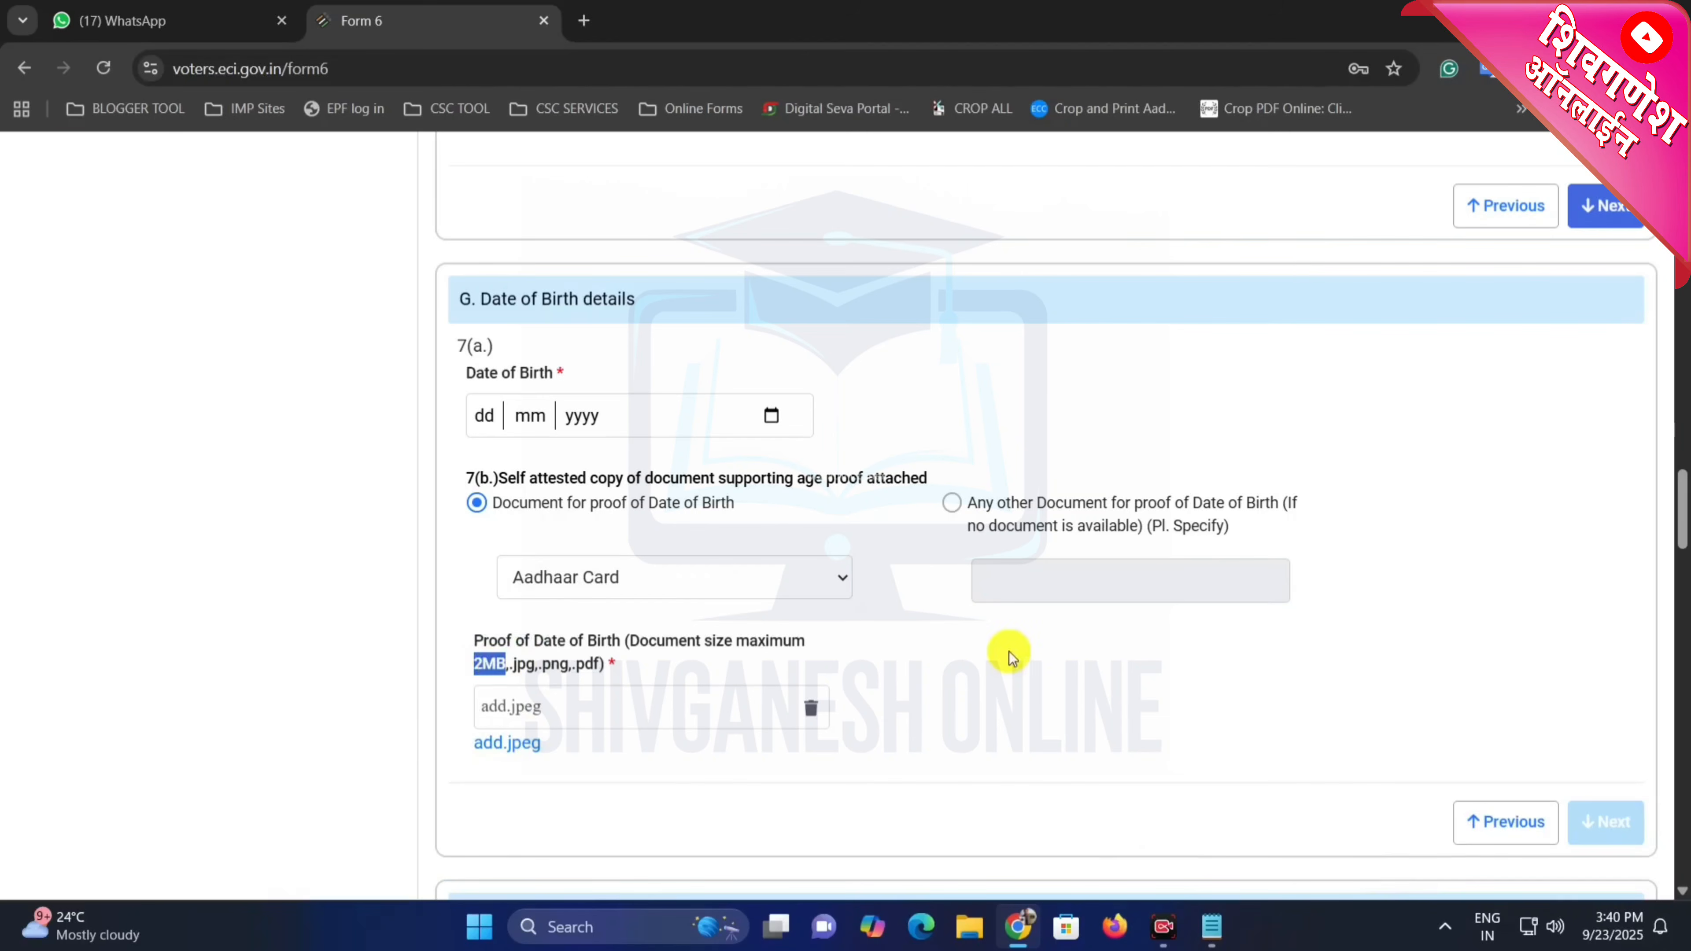
click(1630, 825)
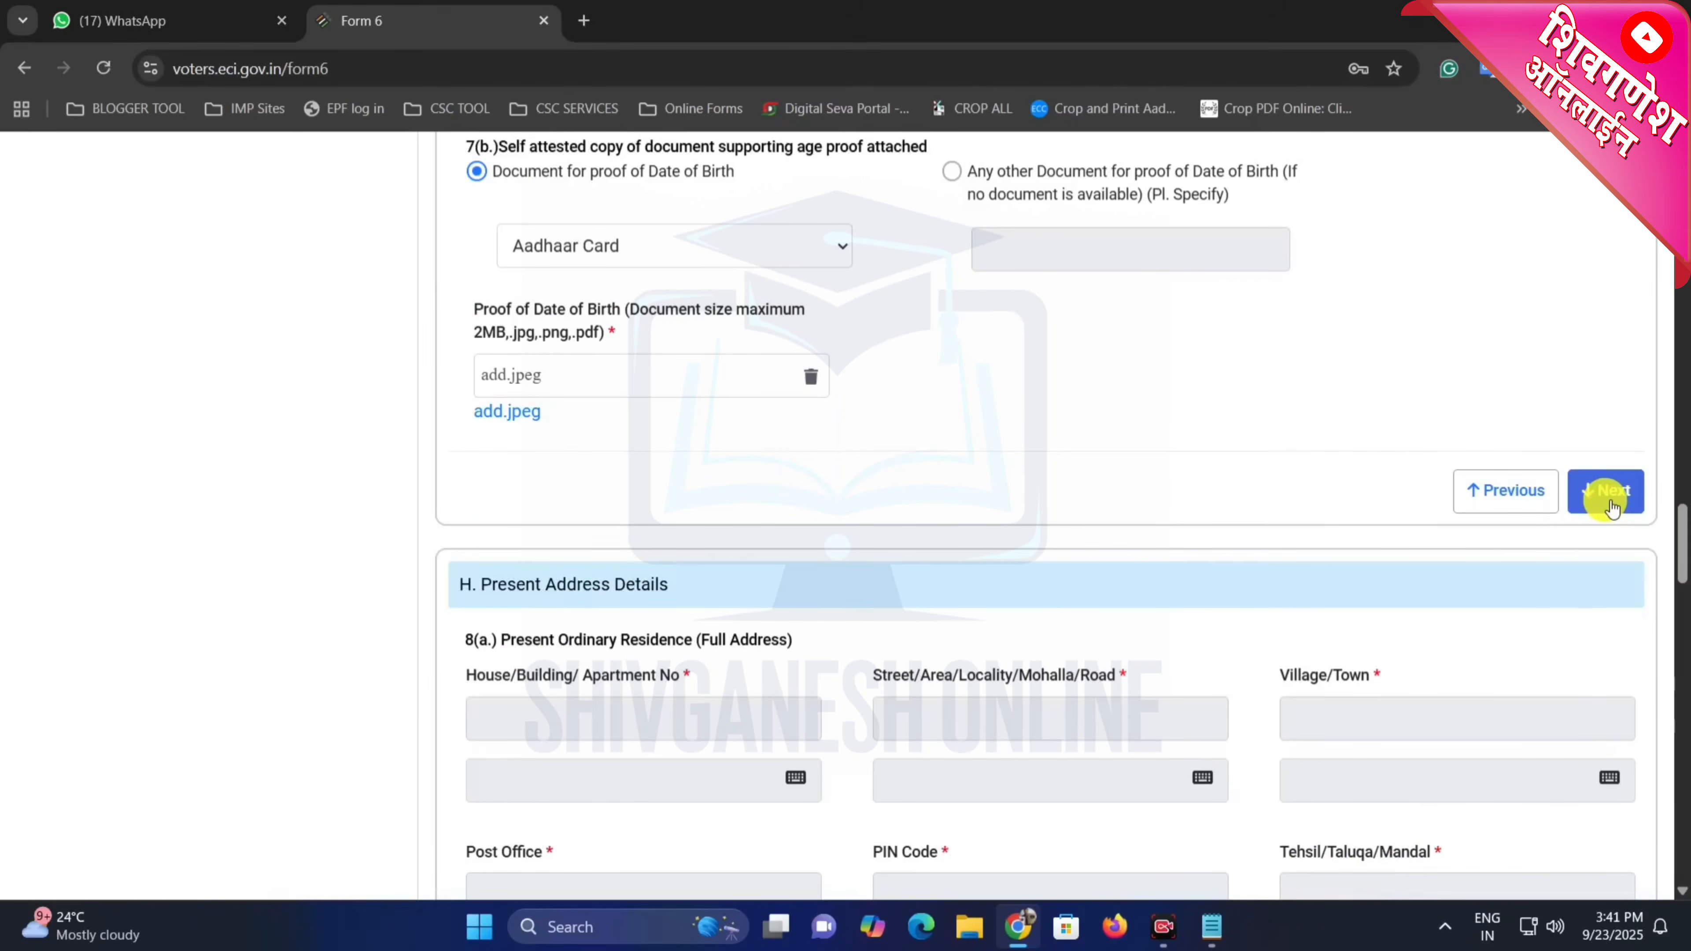
click(1610, 497)
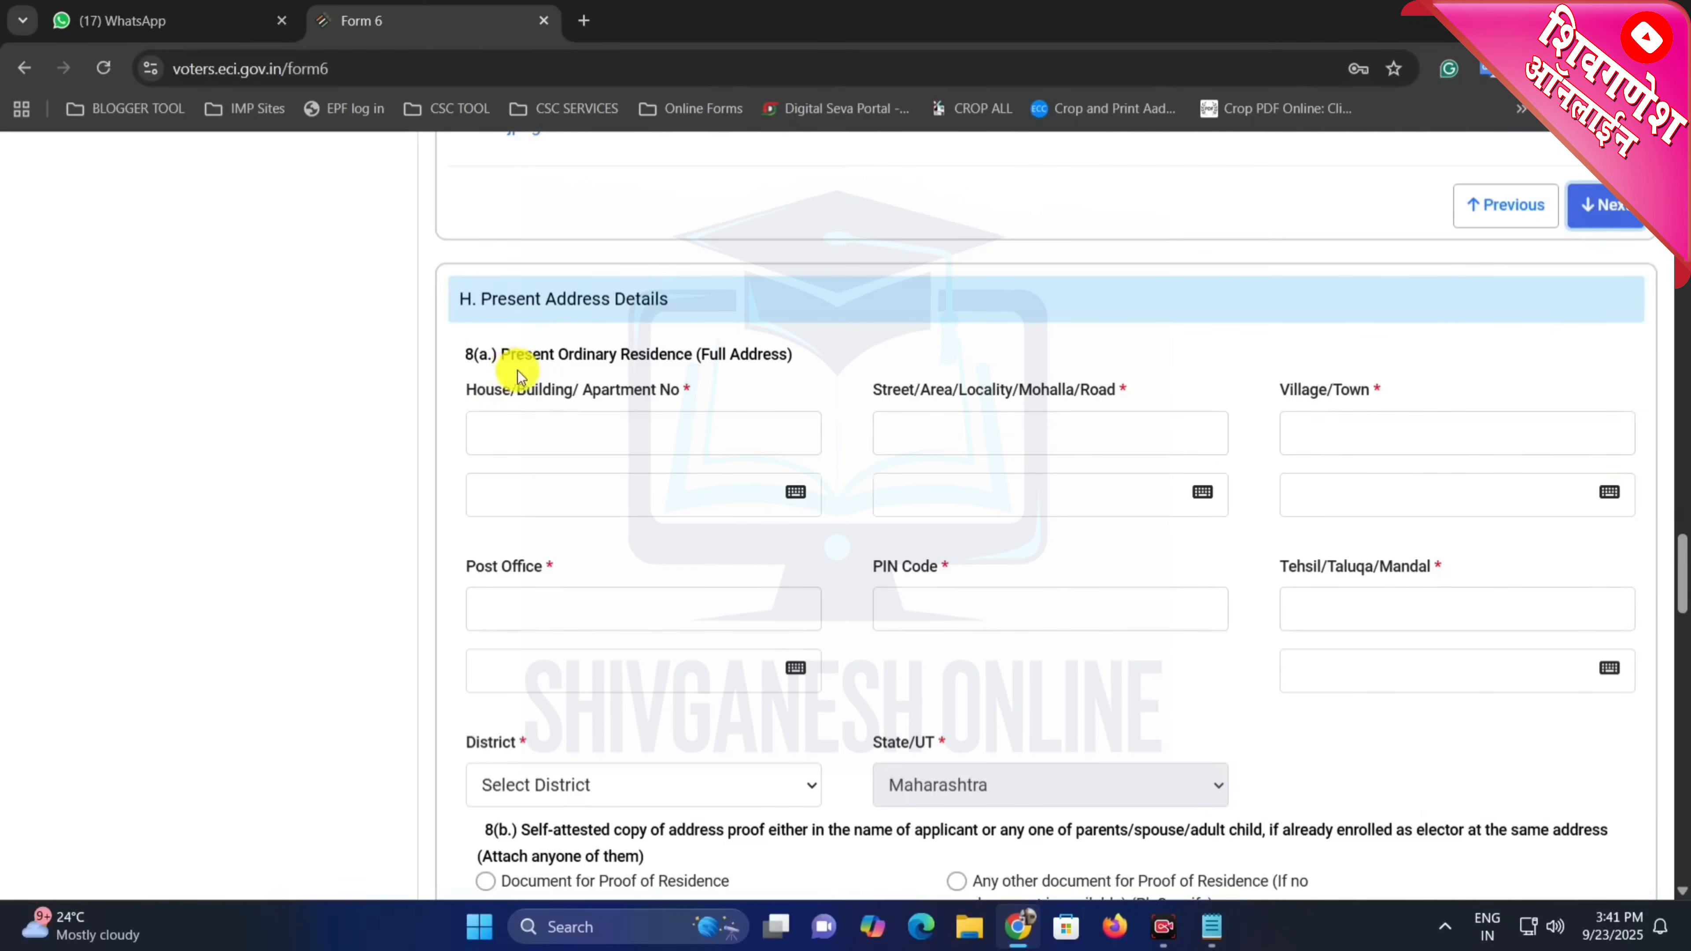
- Examine the house number, street and village fields of the present address in 8(a), including their second entry boxes
scroll(506, 366, down, 2)
drag(476, 280, 725, 283)
click(592, 325)
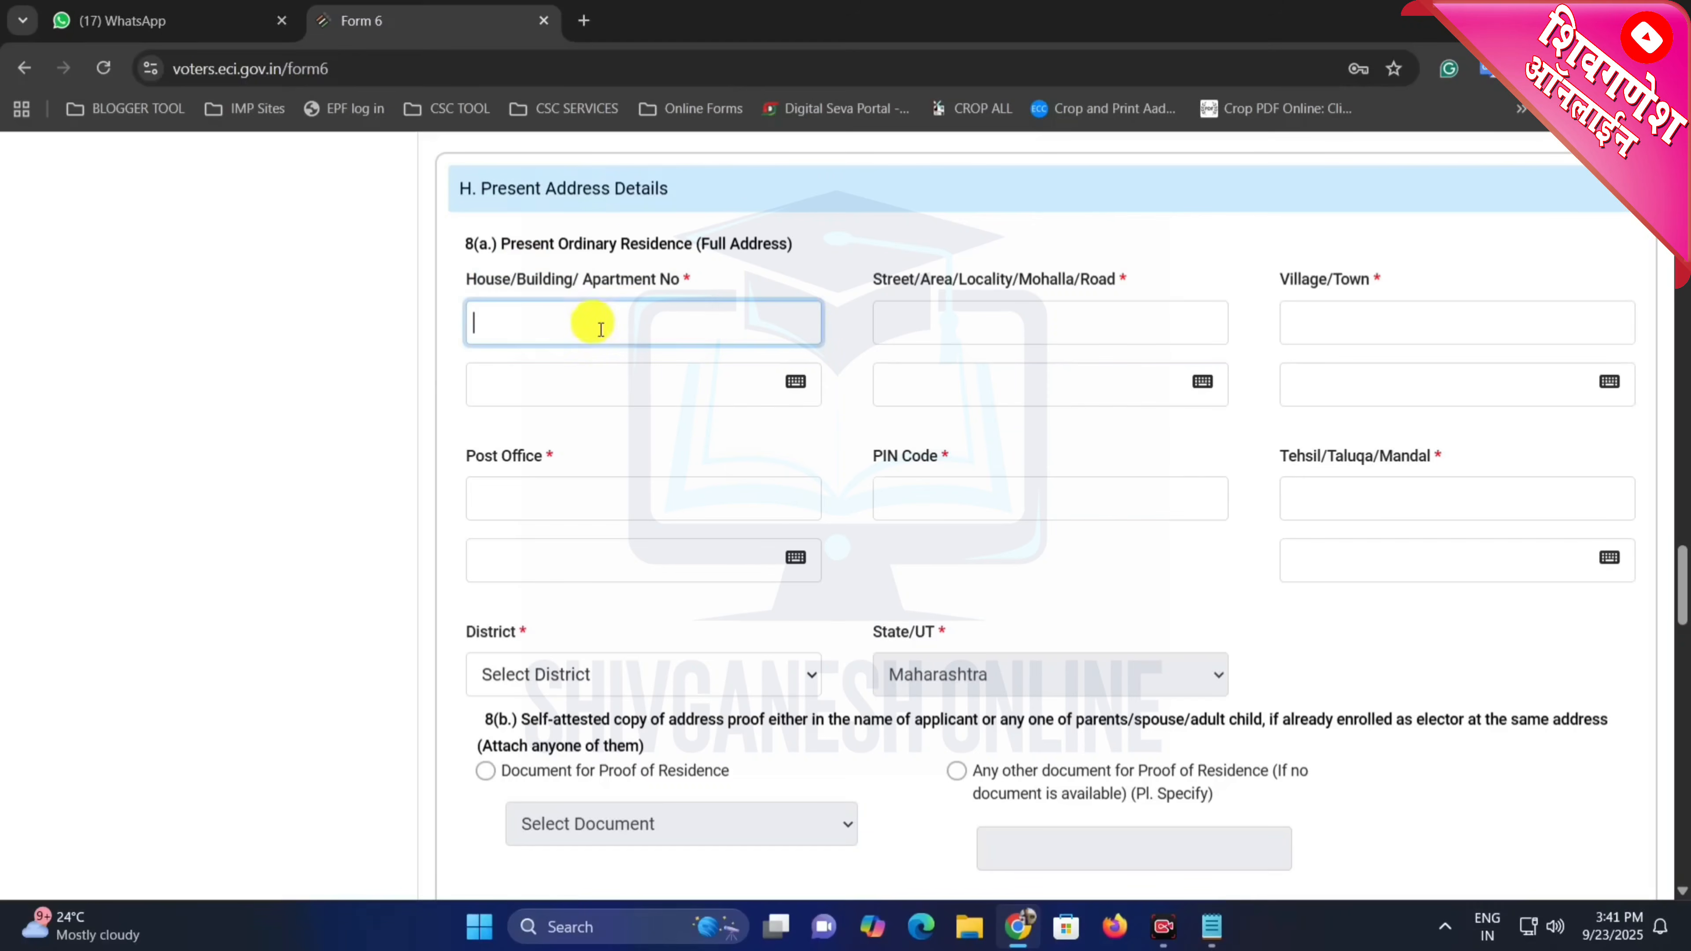
drag(913, 297, 1045, 290)
click(940, 314)
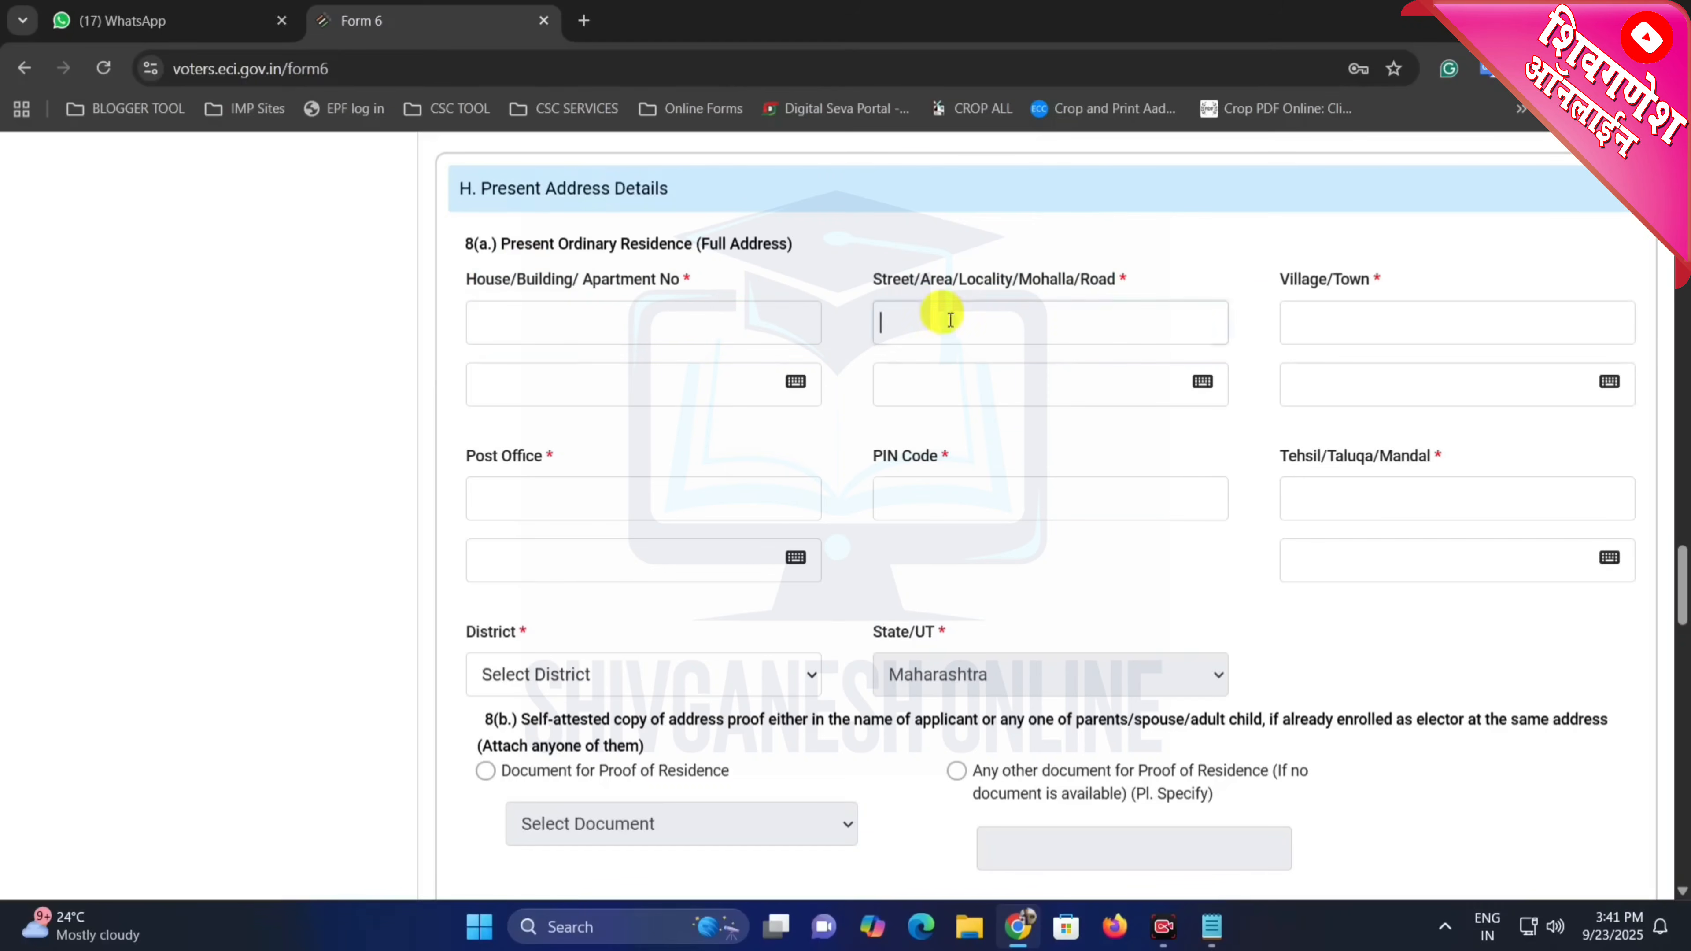
drag(1299, 292, 1378, 283)
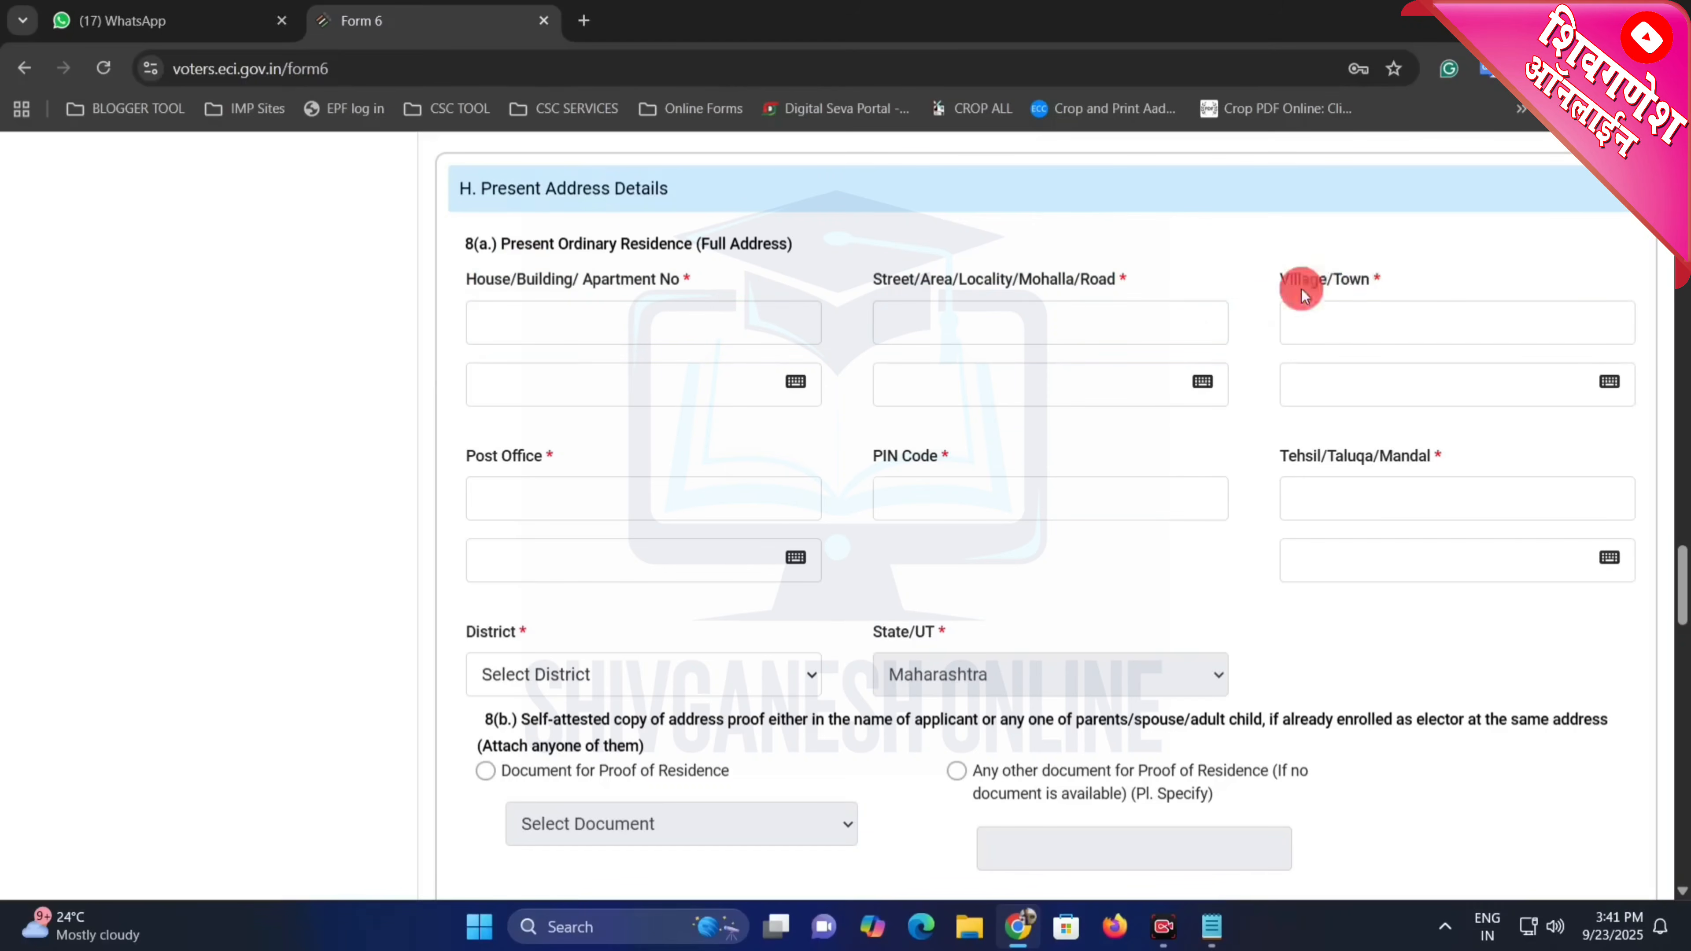
click(1308, 304)
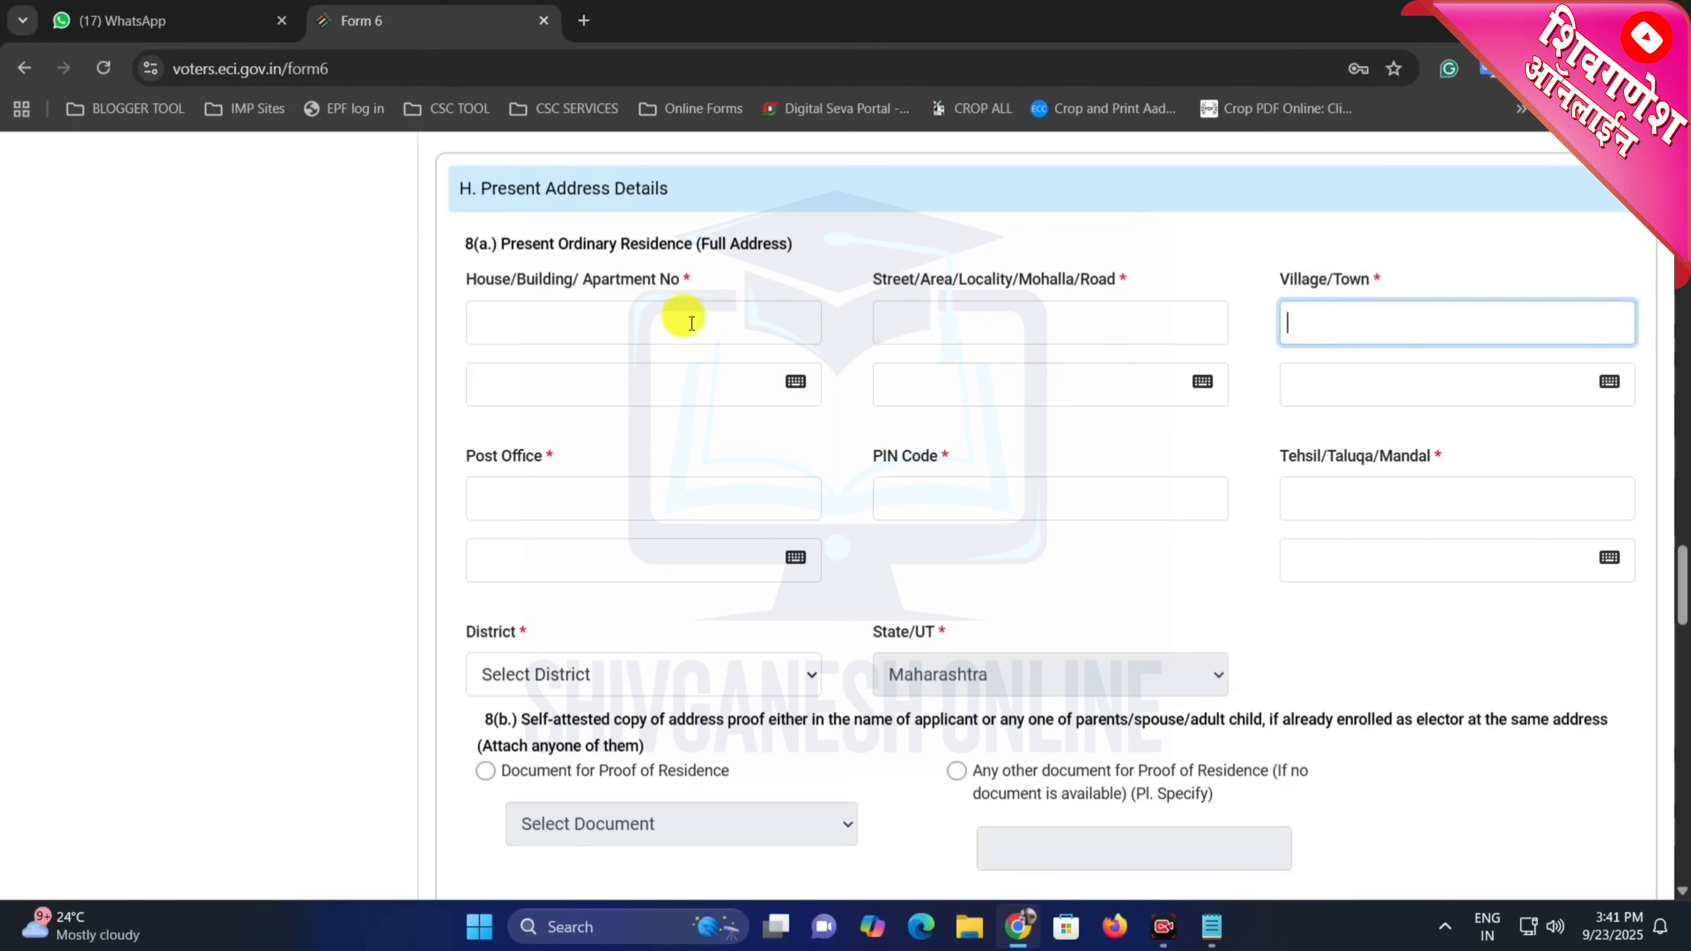
click(686, 371)
click(1158, 371)
click(1294, 377)
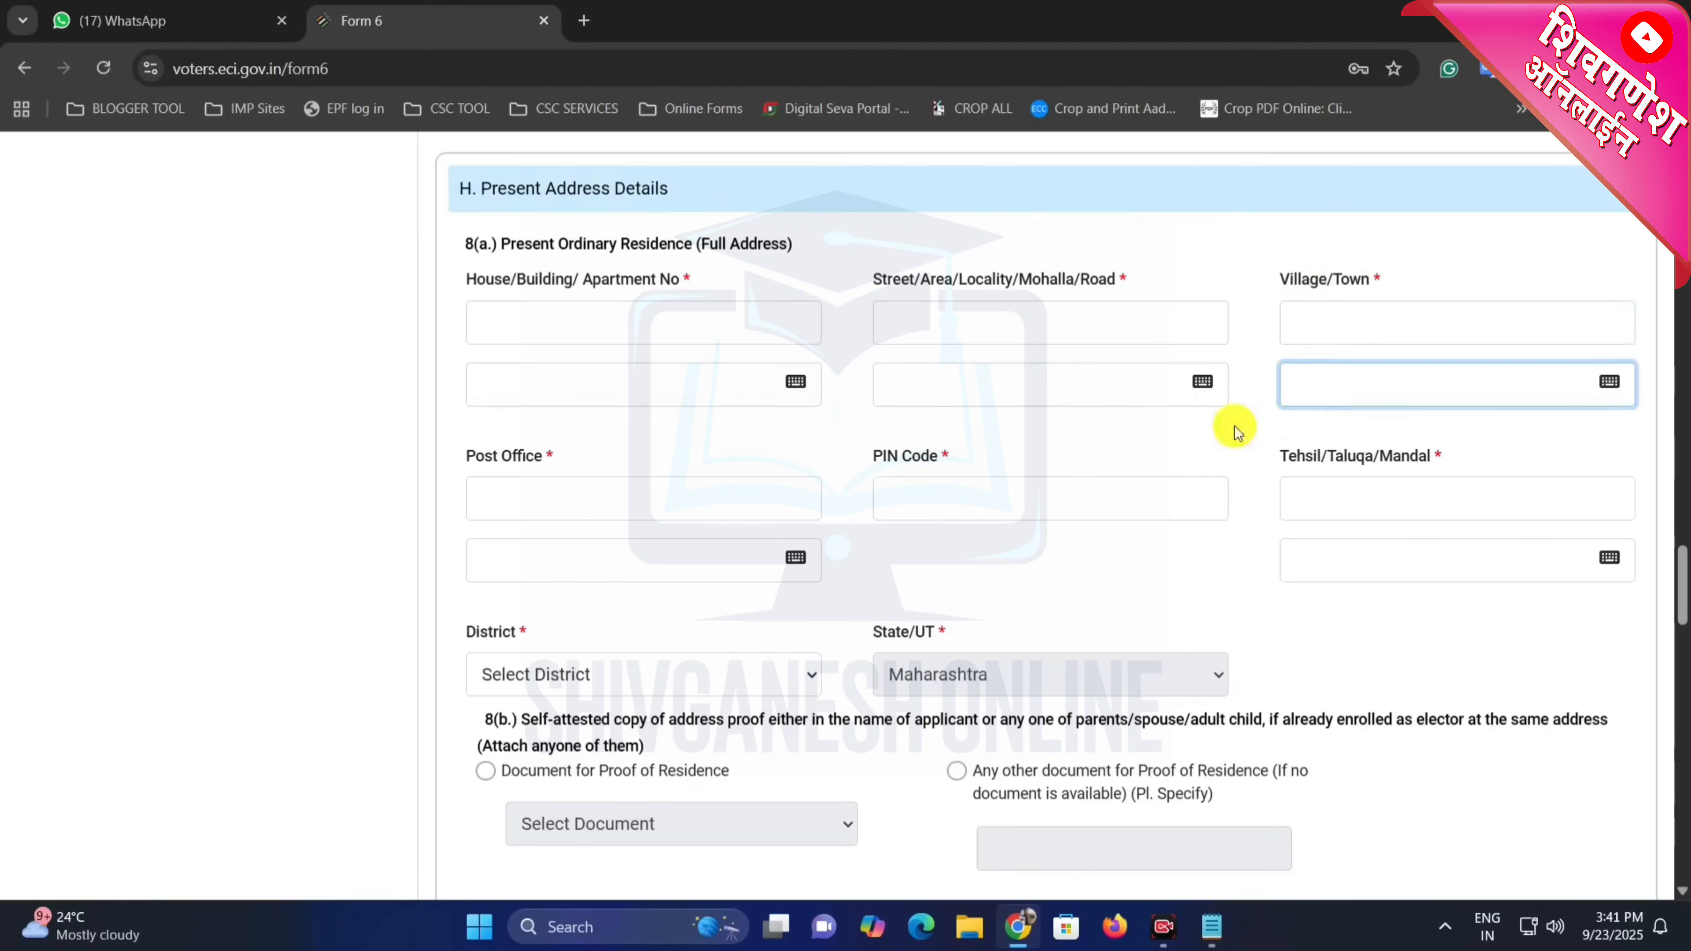
- Examine the Post Office, PIN Code and Tehsil/Taluqa/Mandal fields of the present address
click(573, 495)
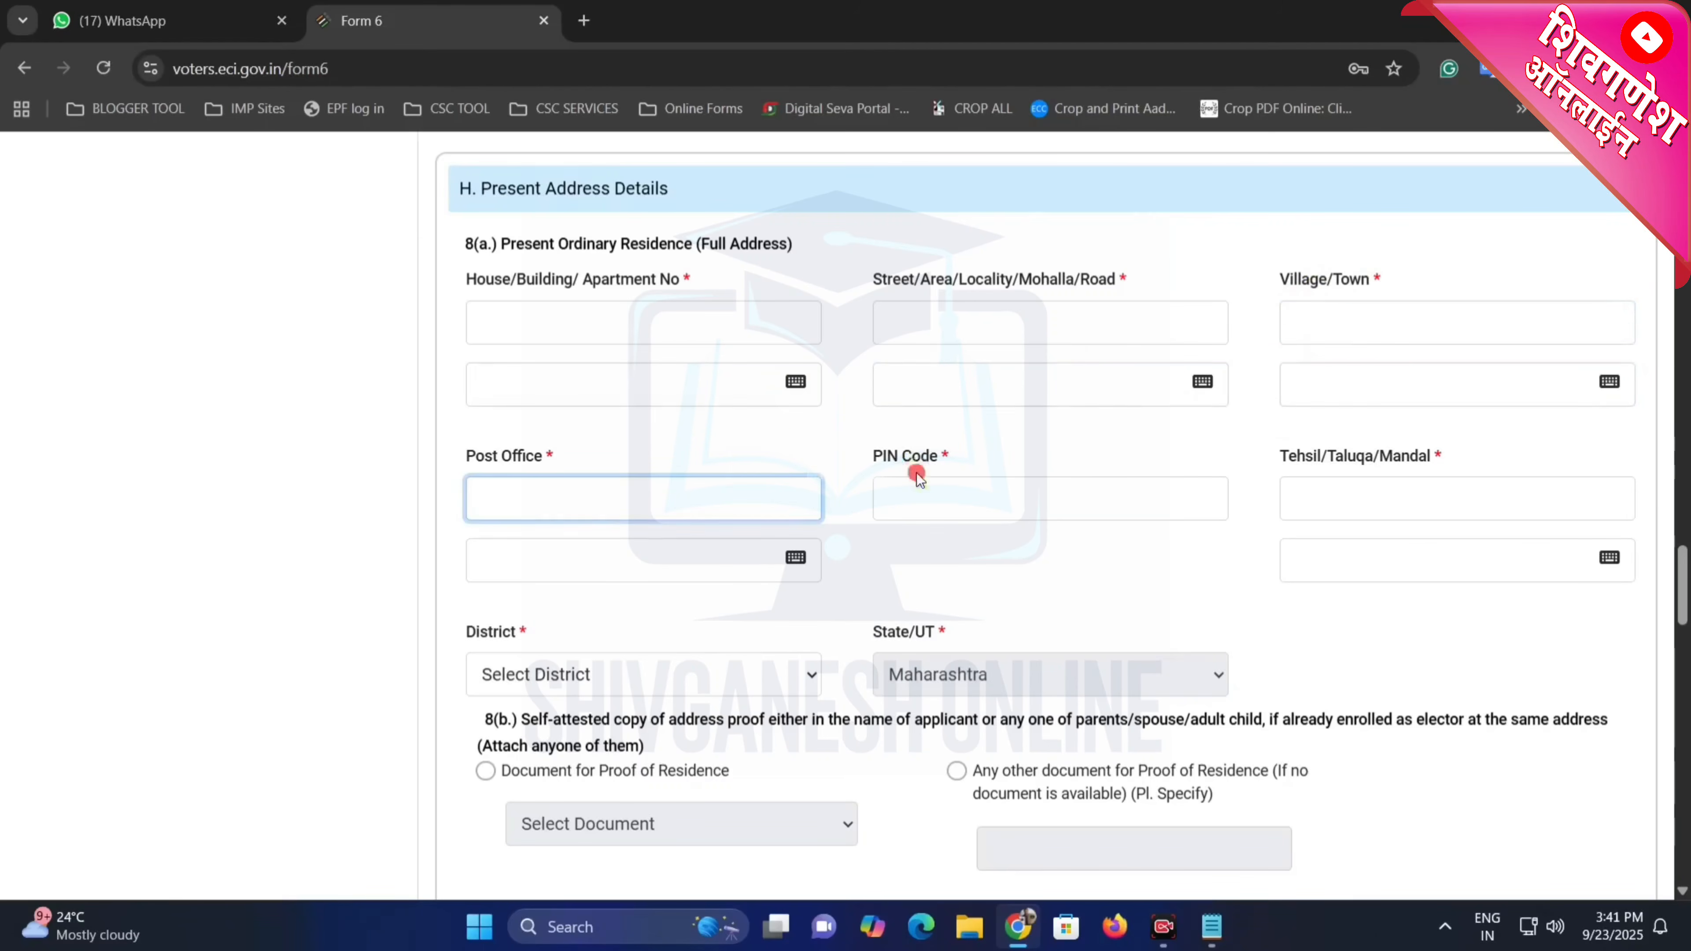
click(920, 486)
click(1329, 494)
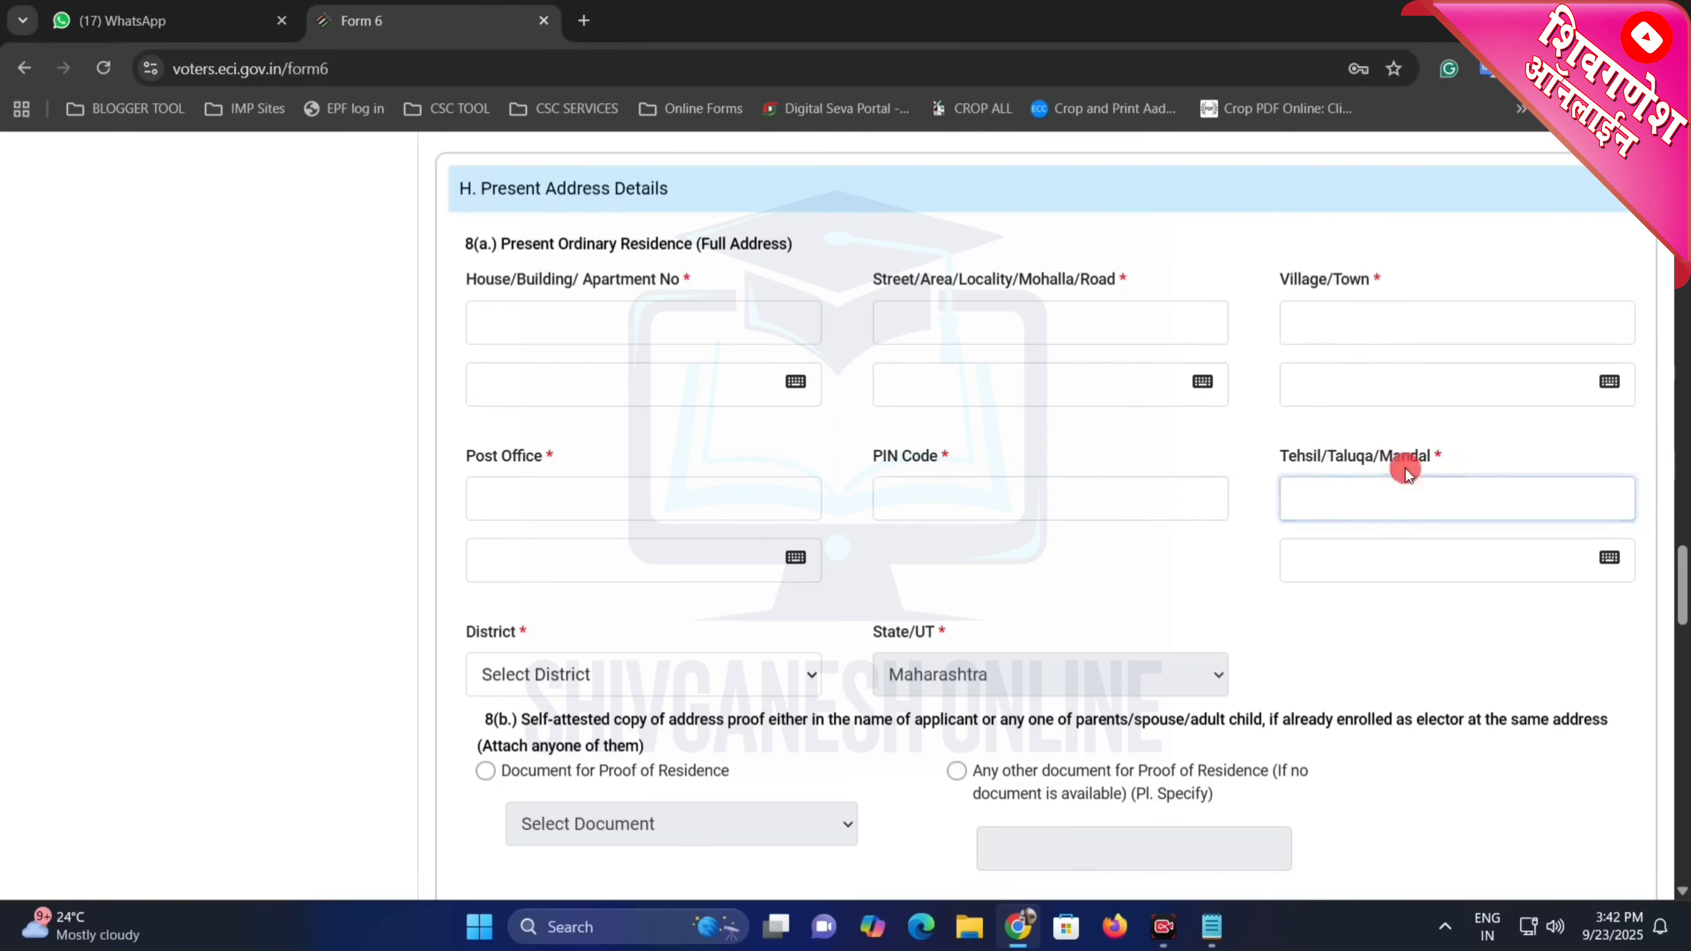
click(1431, 468)
drag(1358, 465, 1391, 478)
click(1281, 478)
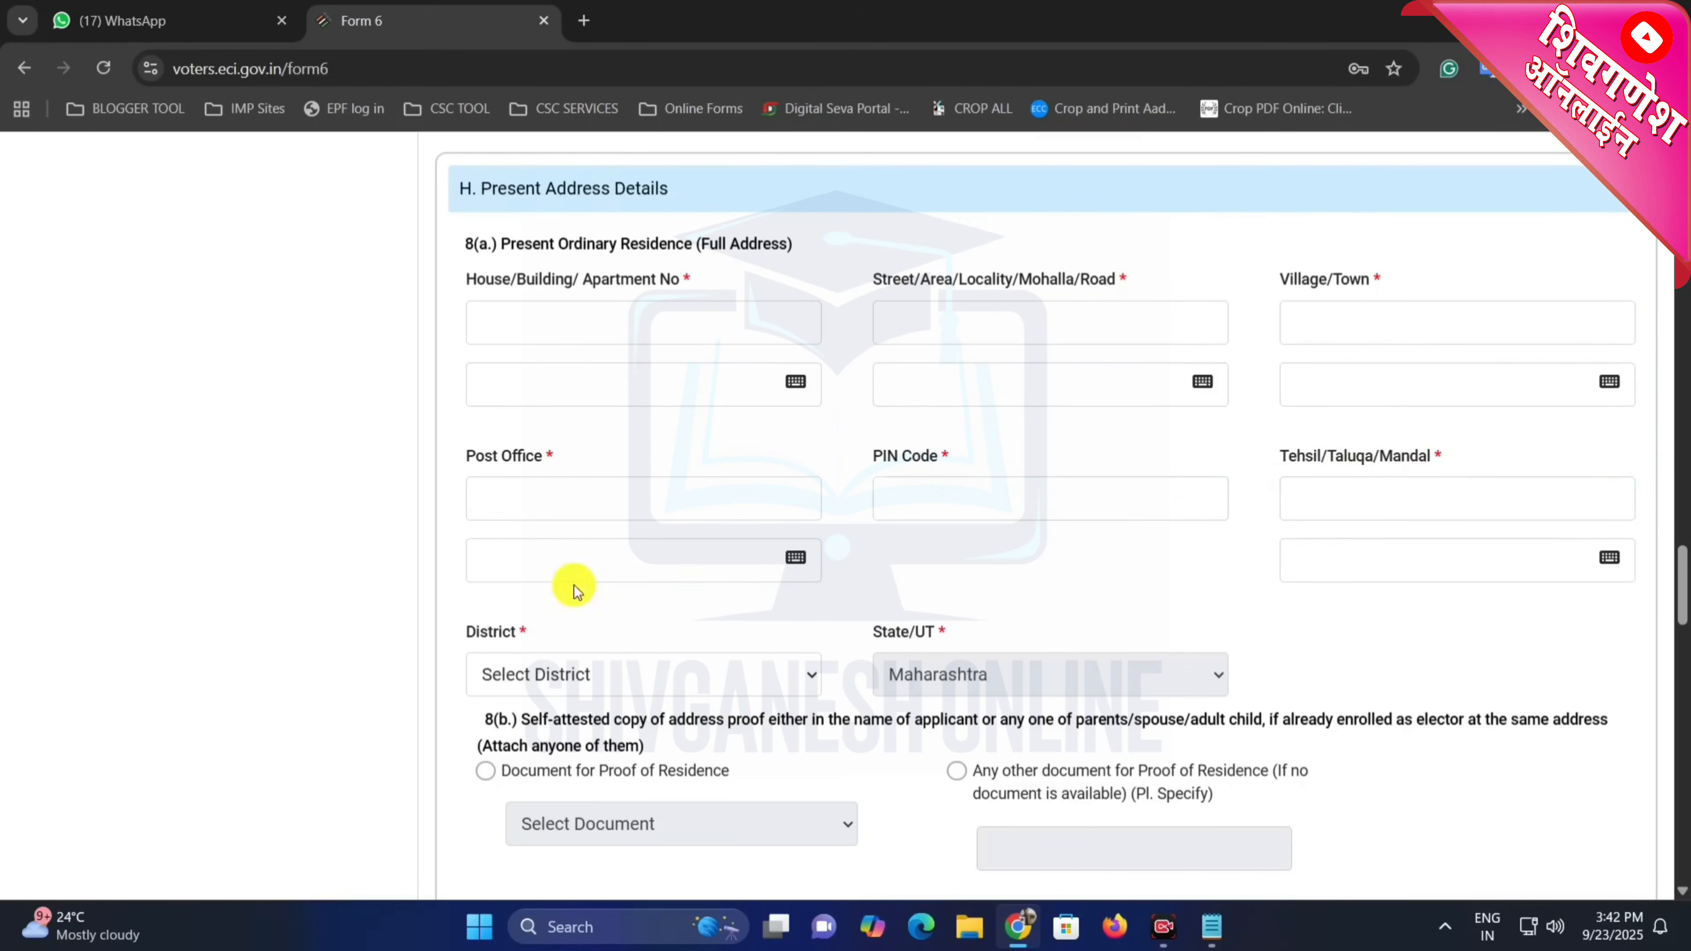
- Set the district to Pune and choose "Document for Proof of Residence" as the address proof type in 8(b)
click(536, 672)
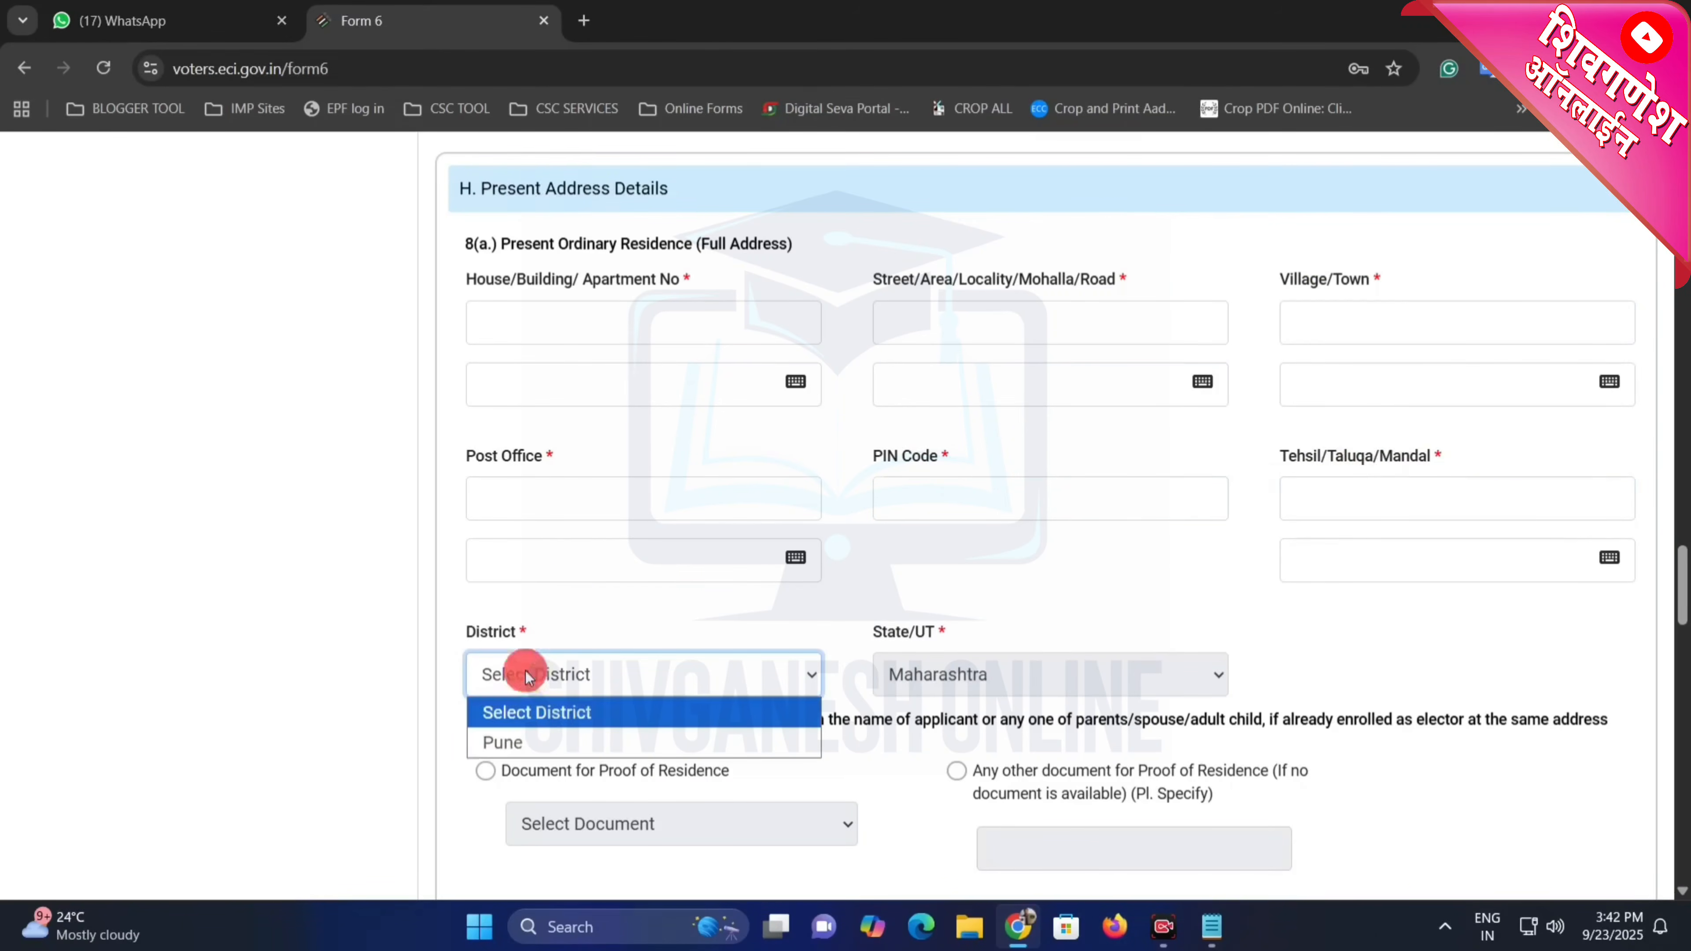
click(592, 741)
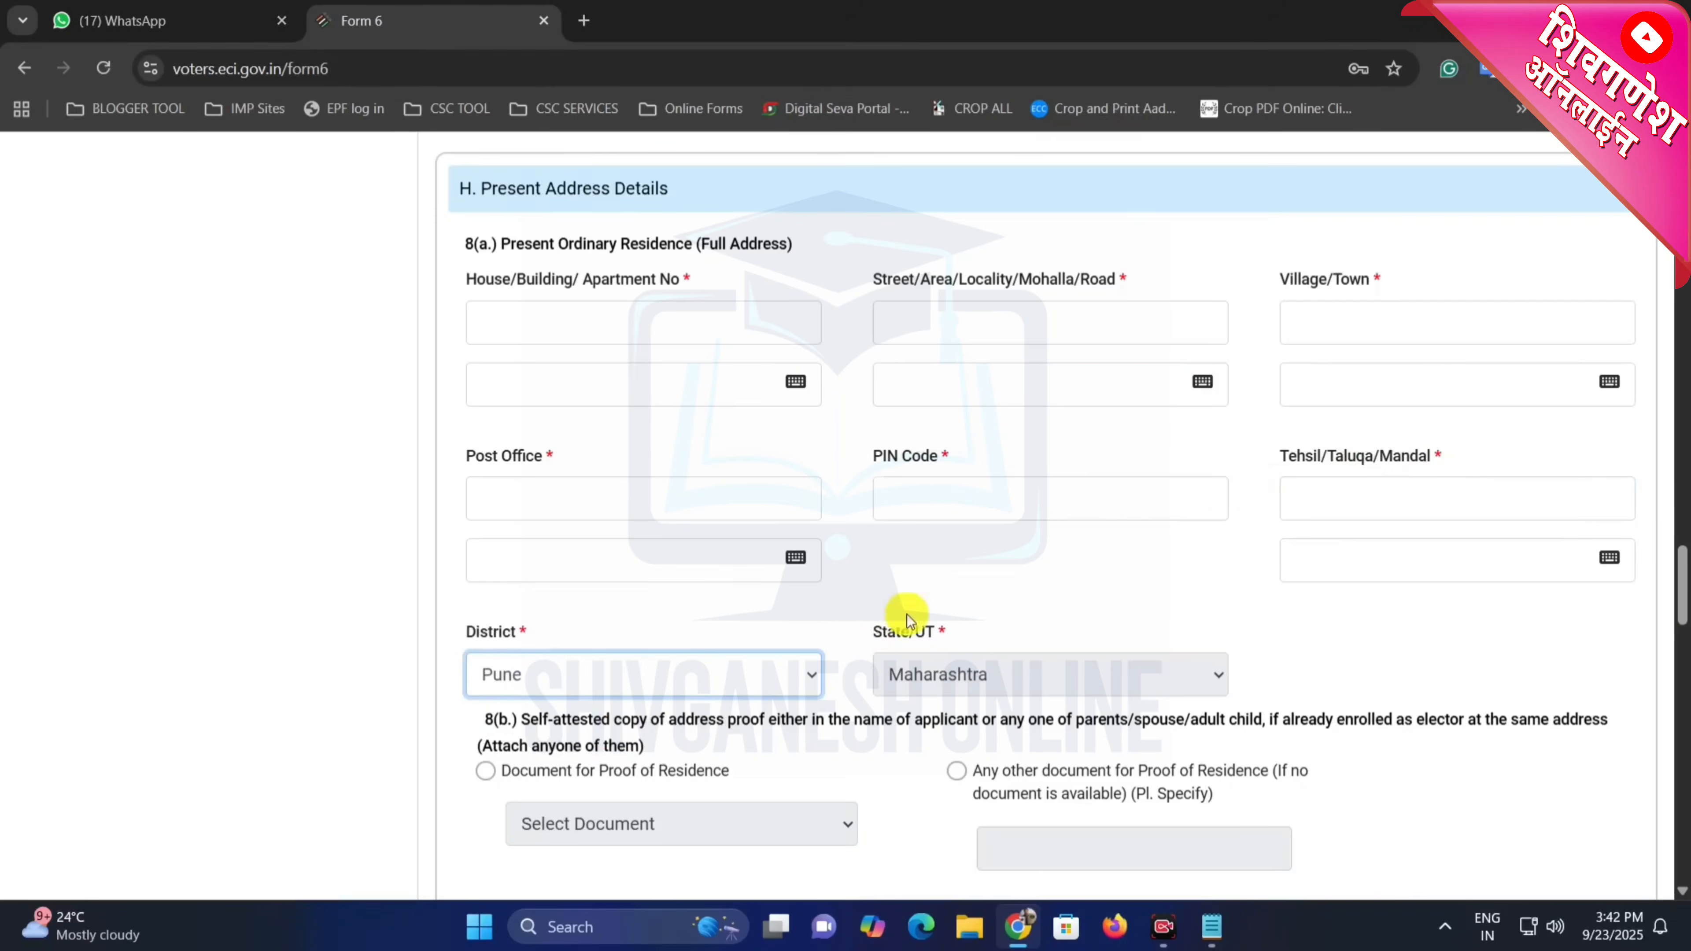
scroll(885, 633, down, 5)
click(485, 439)
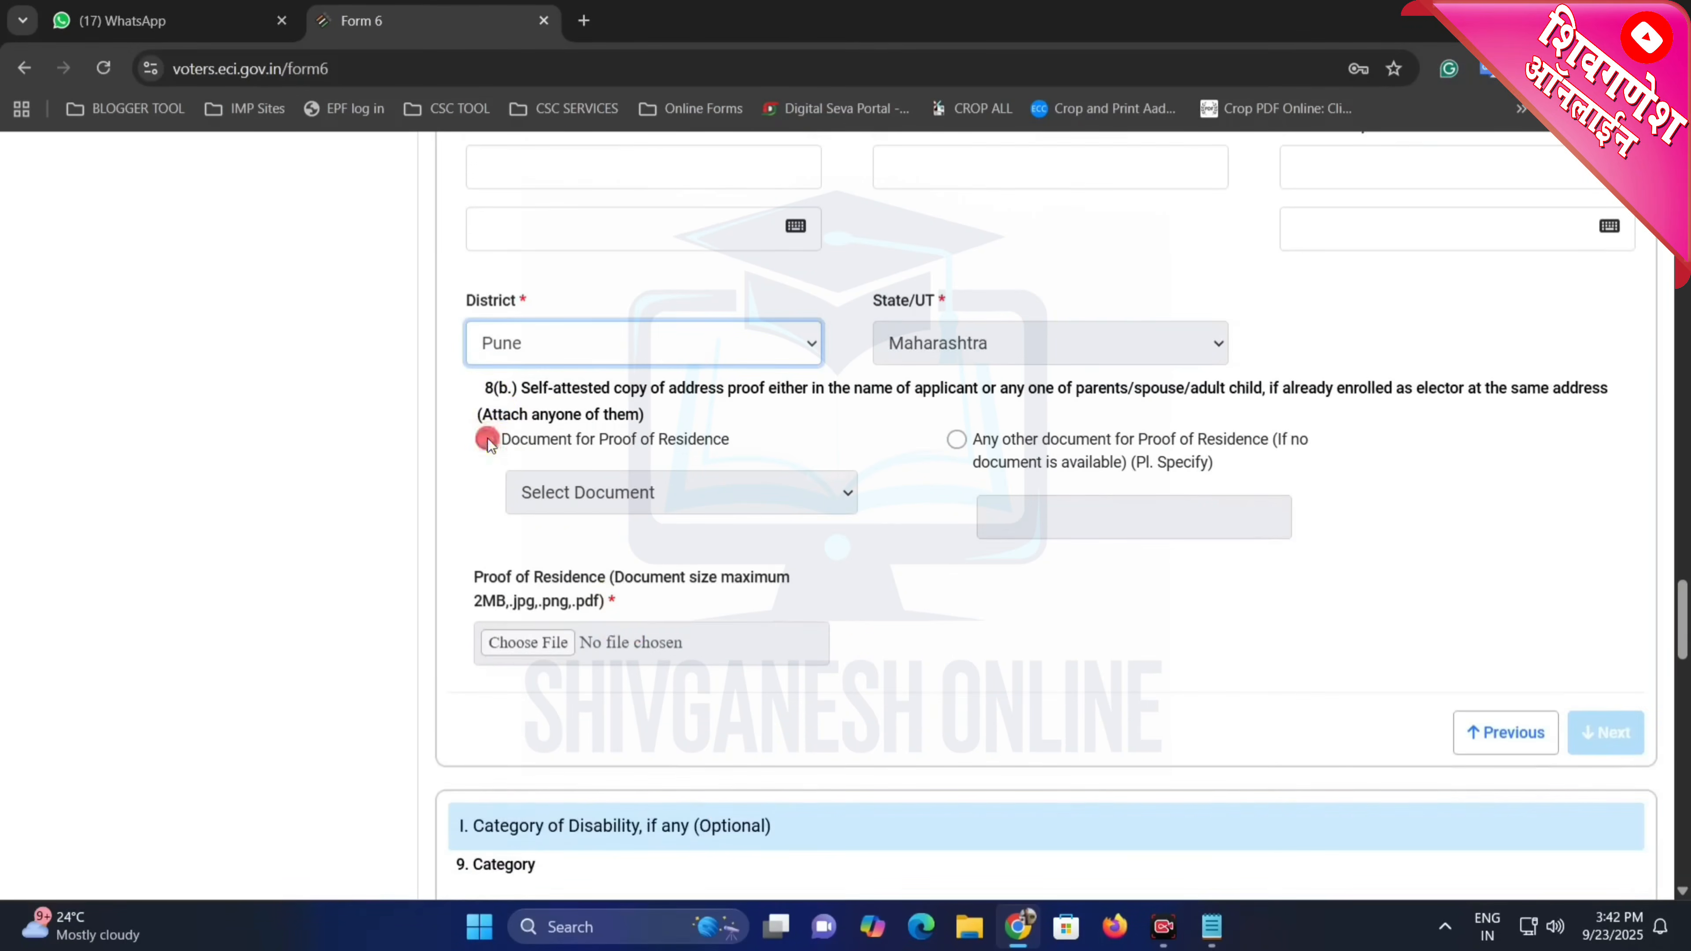
scroll(574, 442, down, 2)
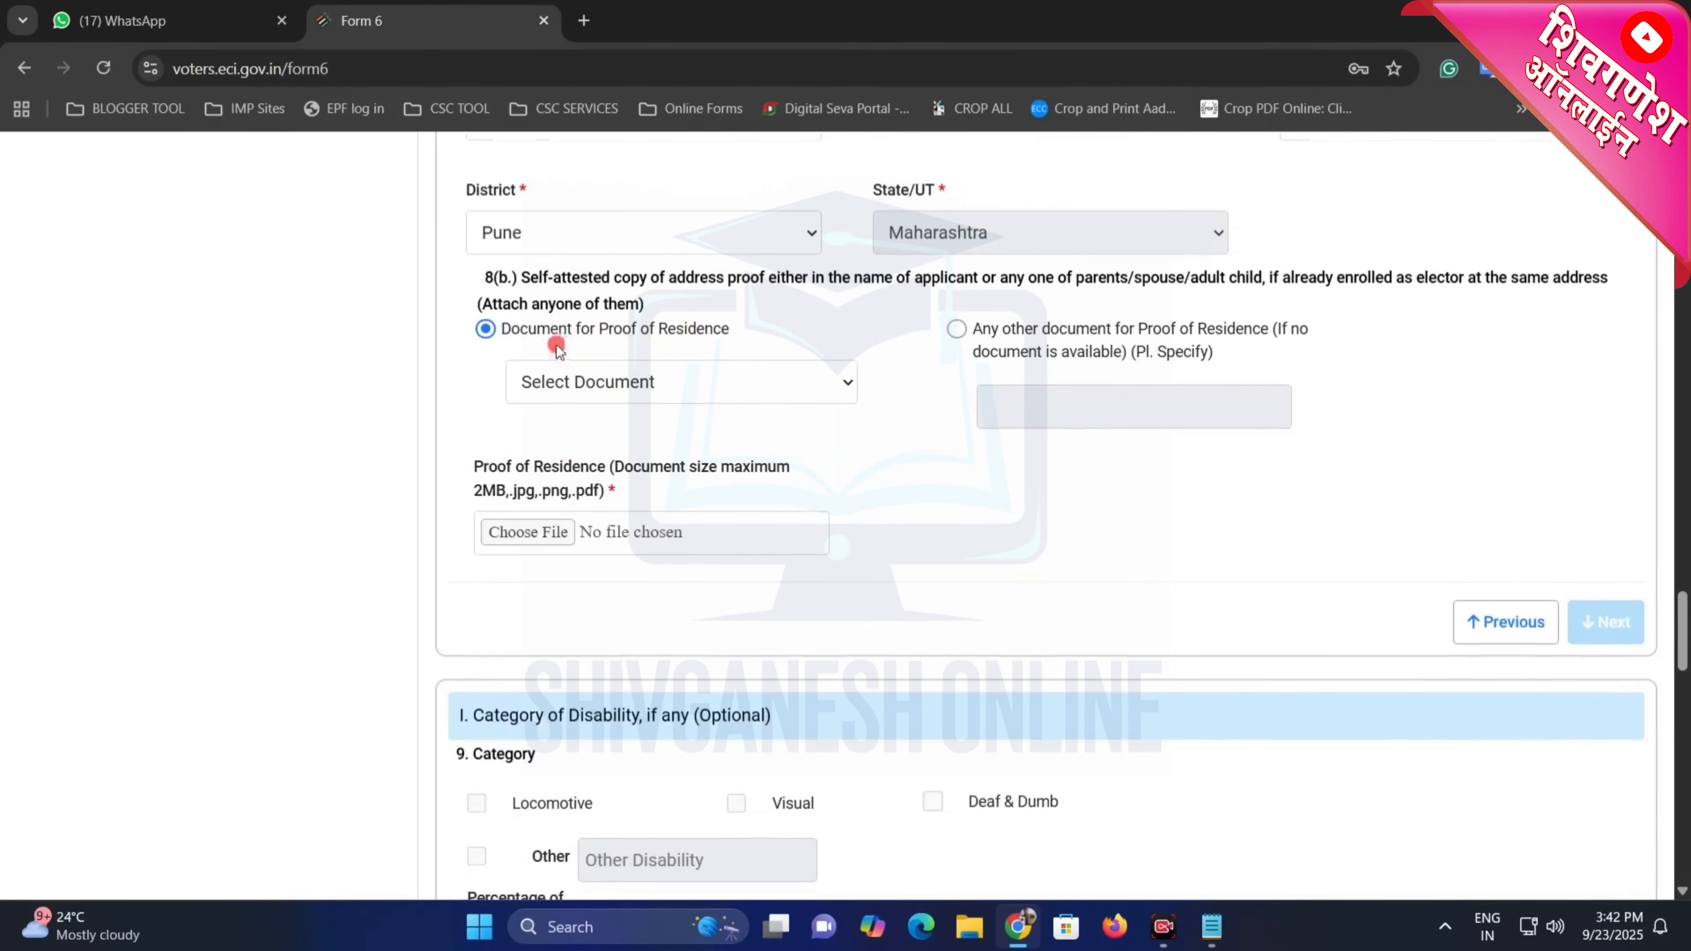
drag(703, 333, 734, 331)
drag(518, 329, 679, 329)
click(746, 333)
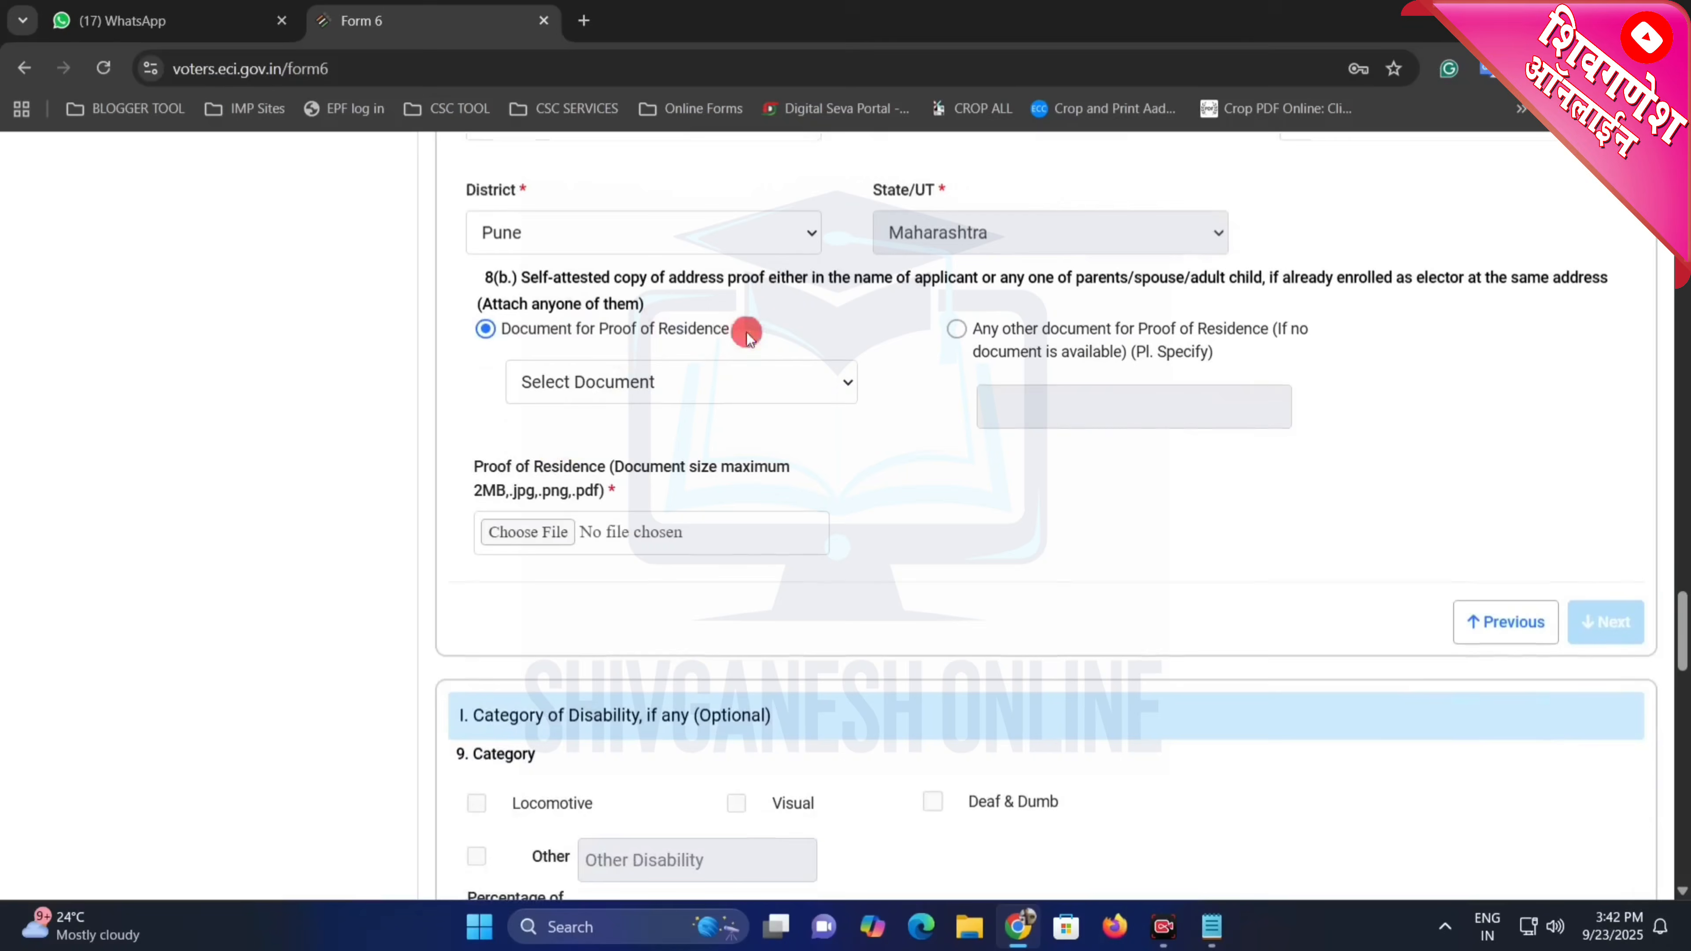
- Provide pas.jpeg as the current bank or post office passbook proof of residence and continue to the Category of Disability section
click(593, 382)
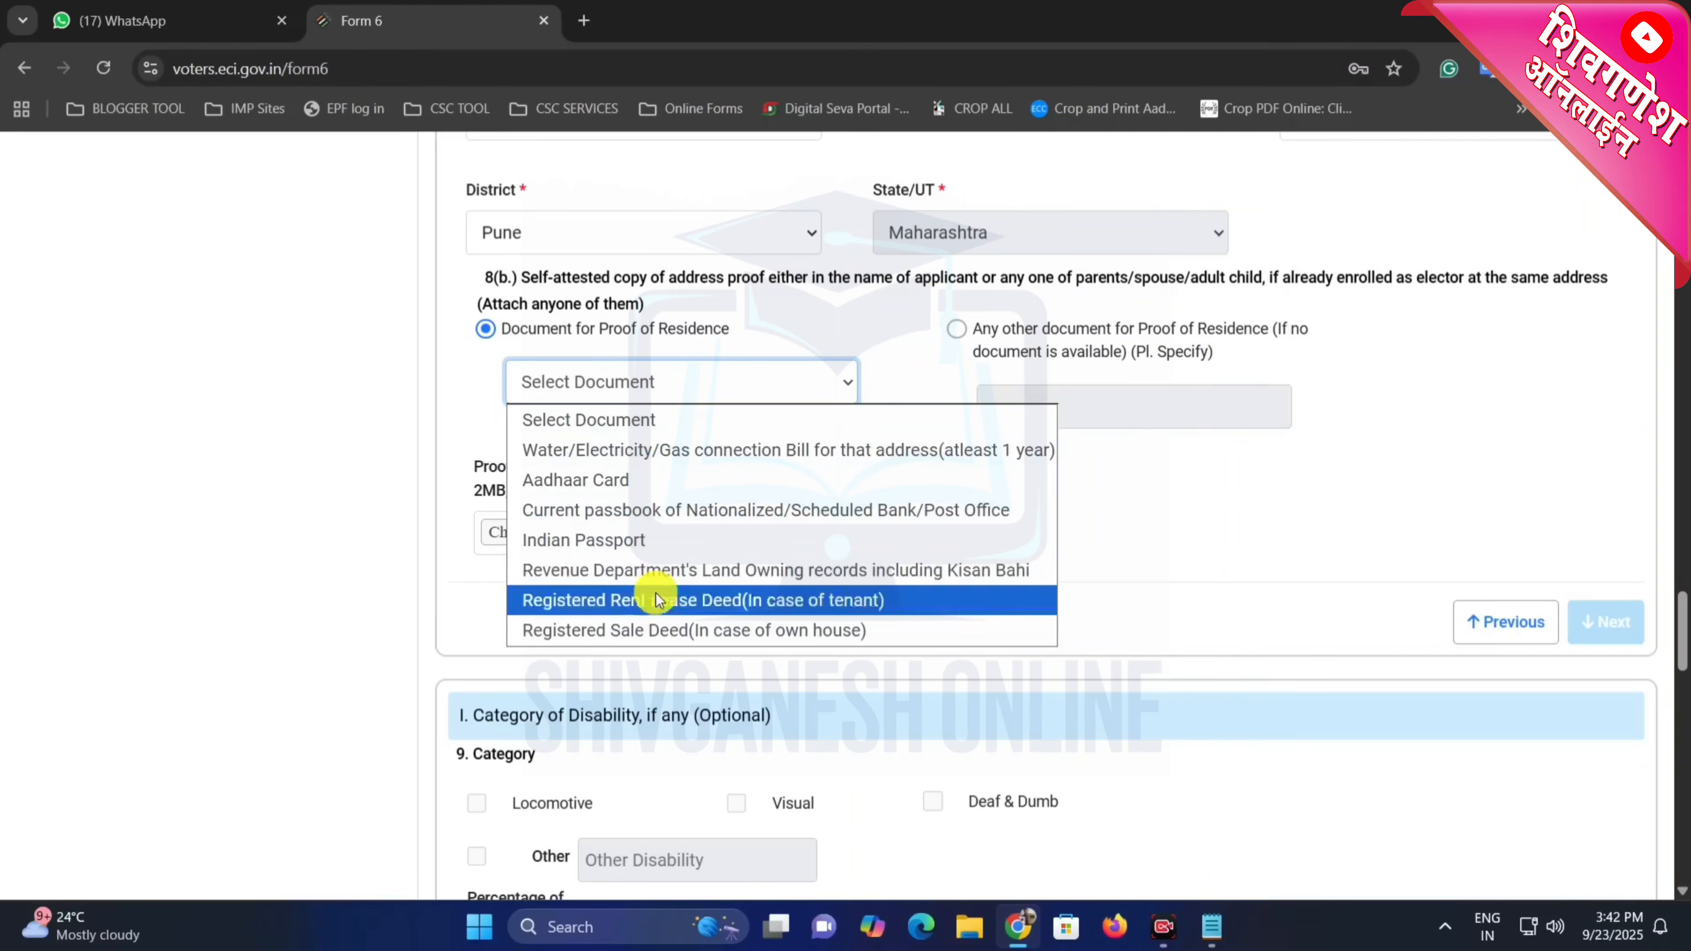
click(628, 486)
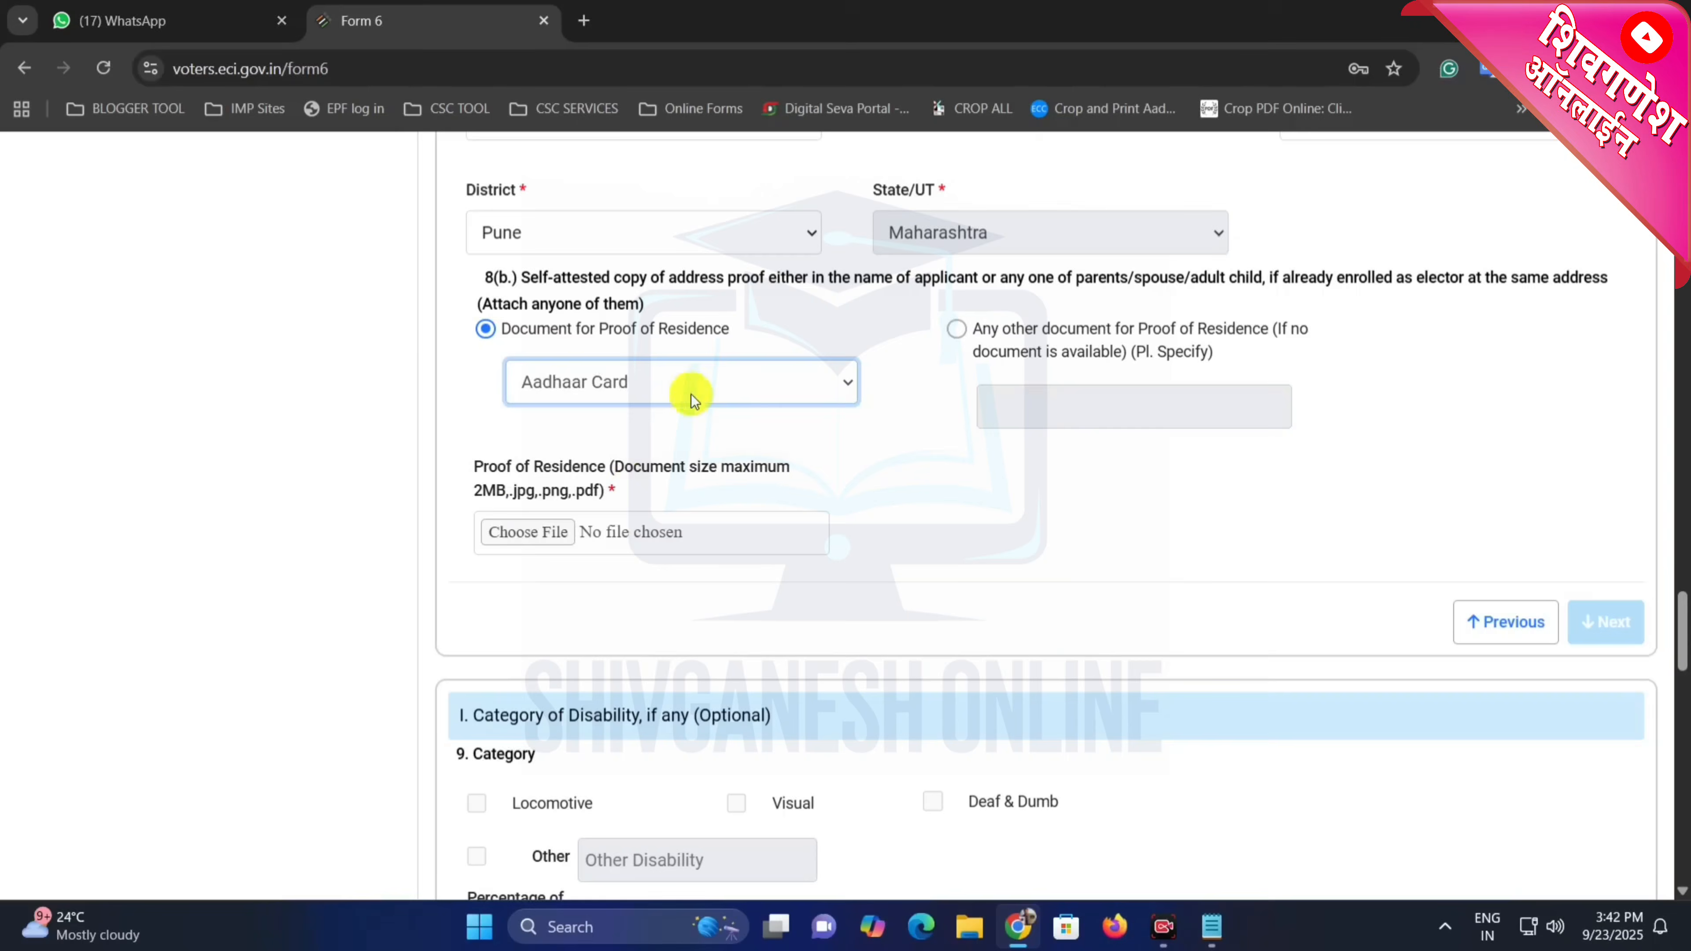
click(665, 389)
click(652, 513)
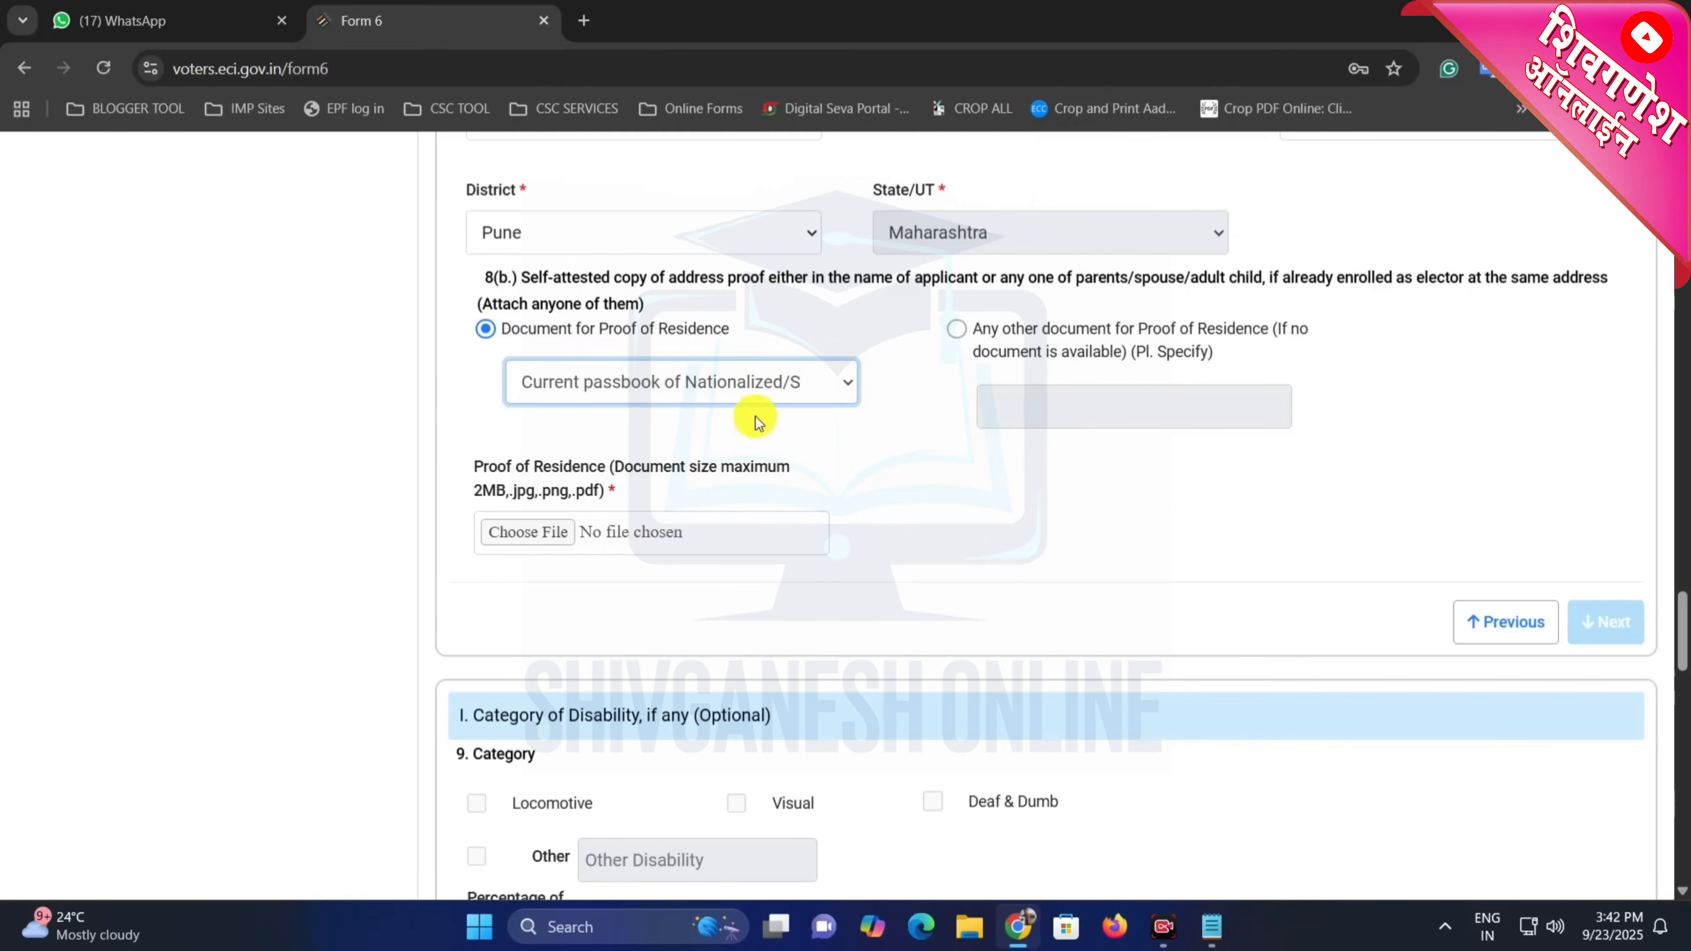
click(768, 433)
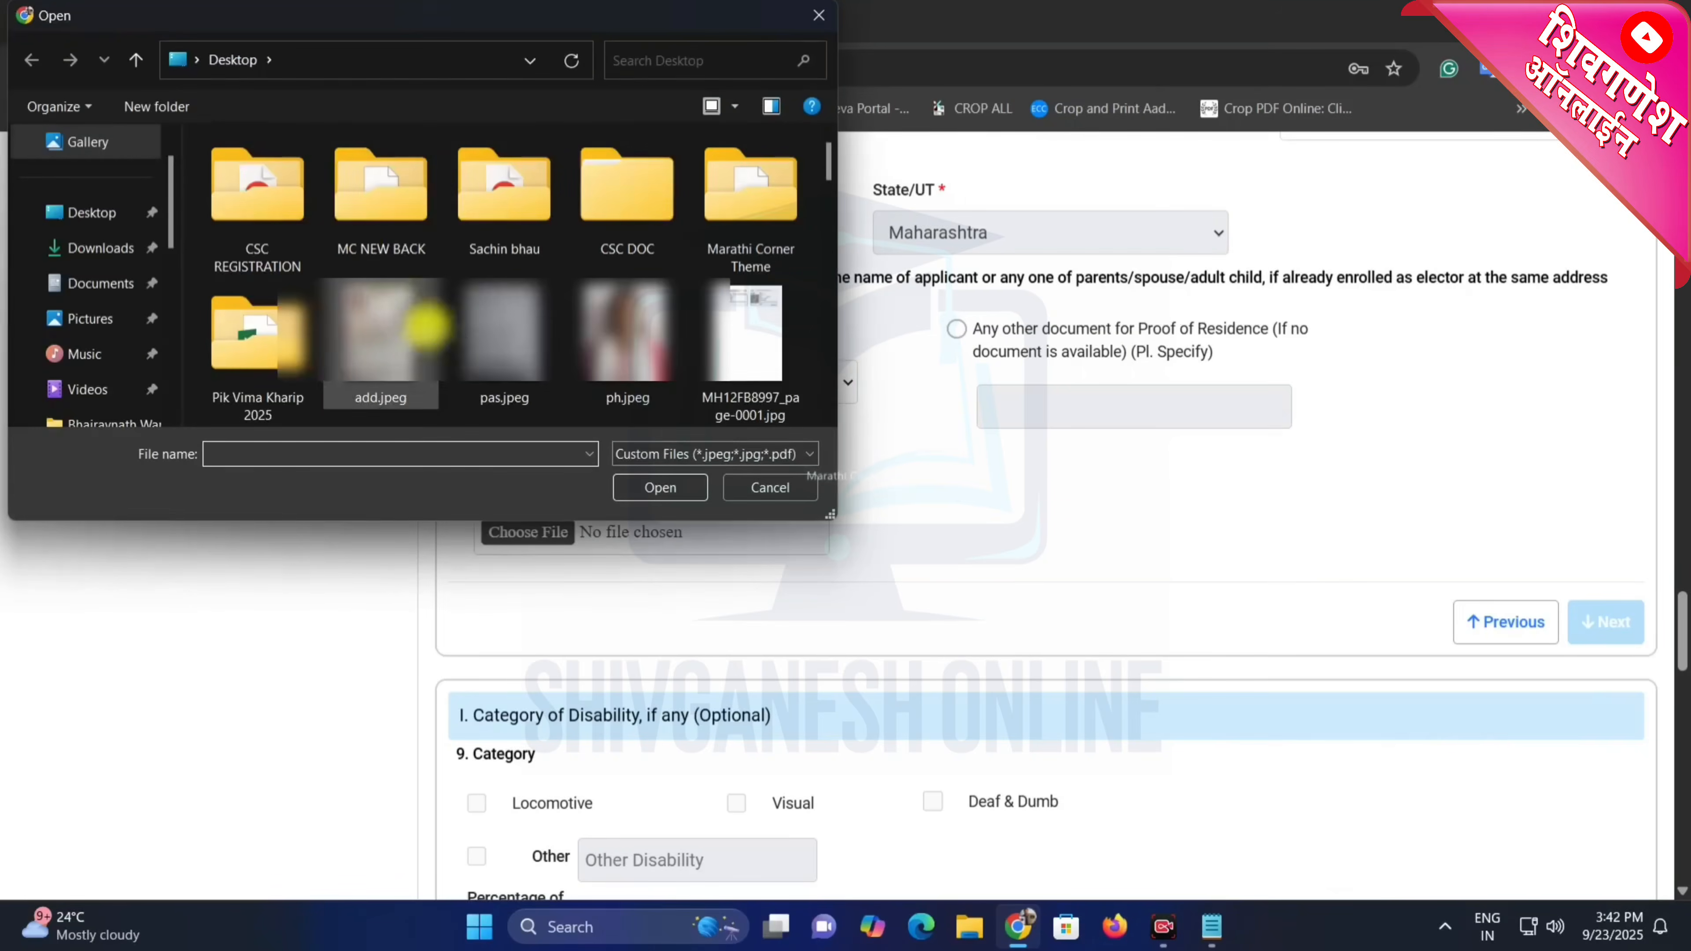
double_click(483, 303)
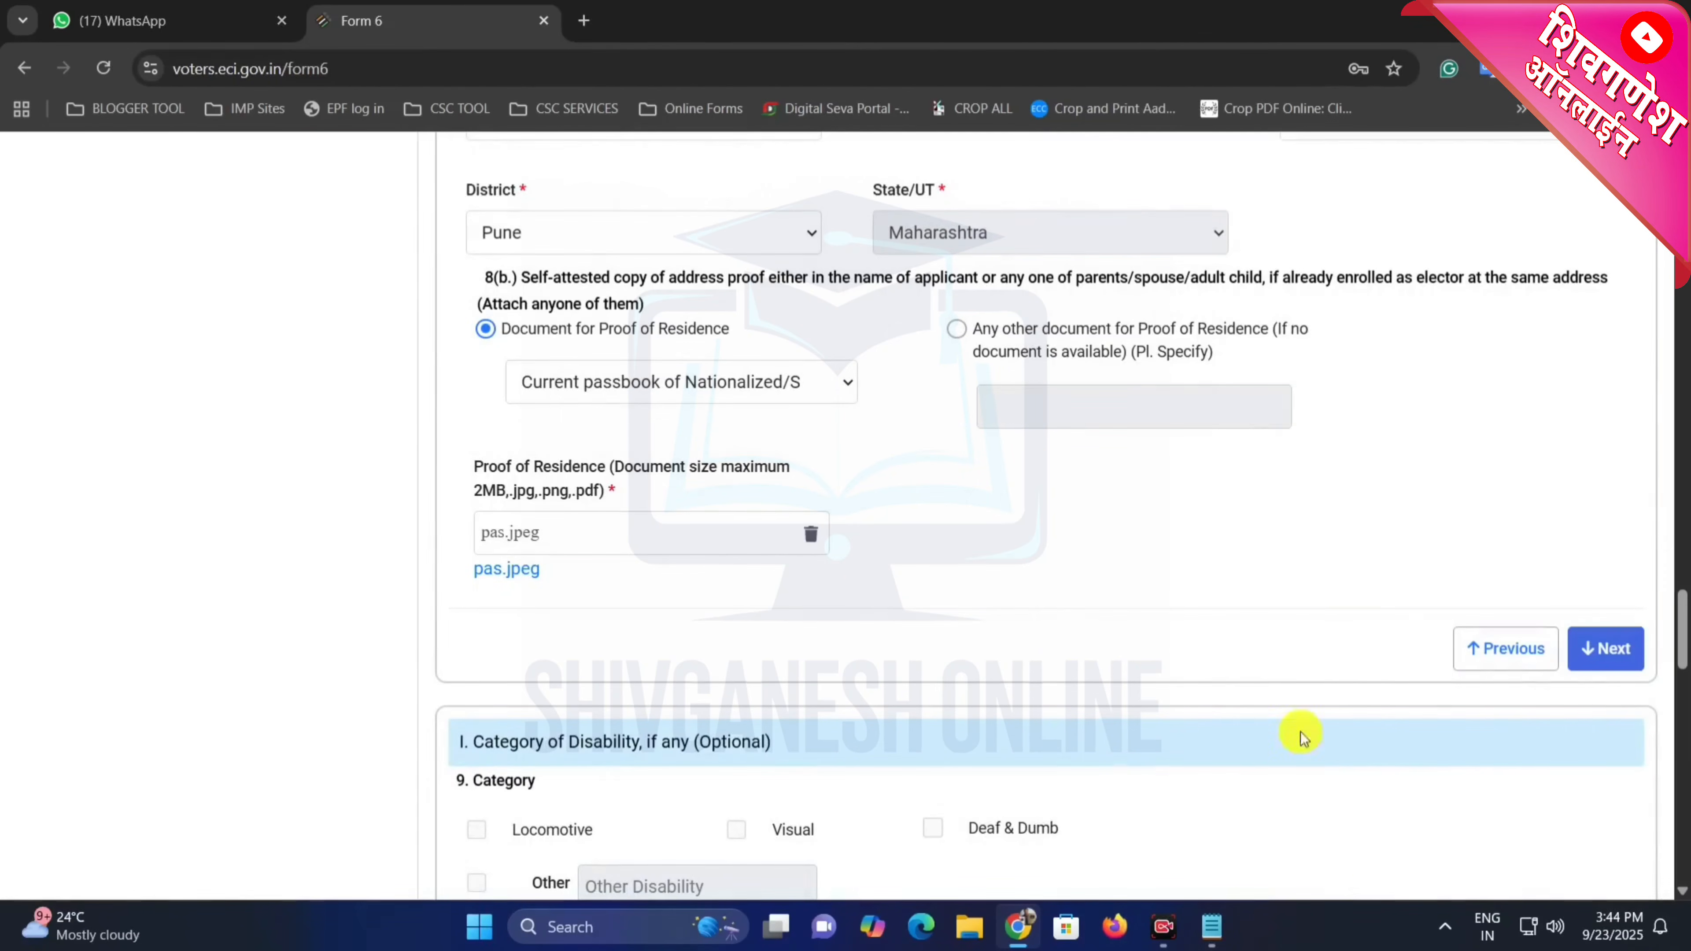
scroll(1285, 630, down, 5)
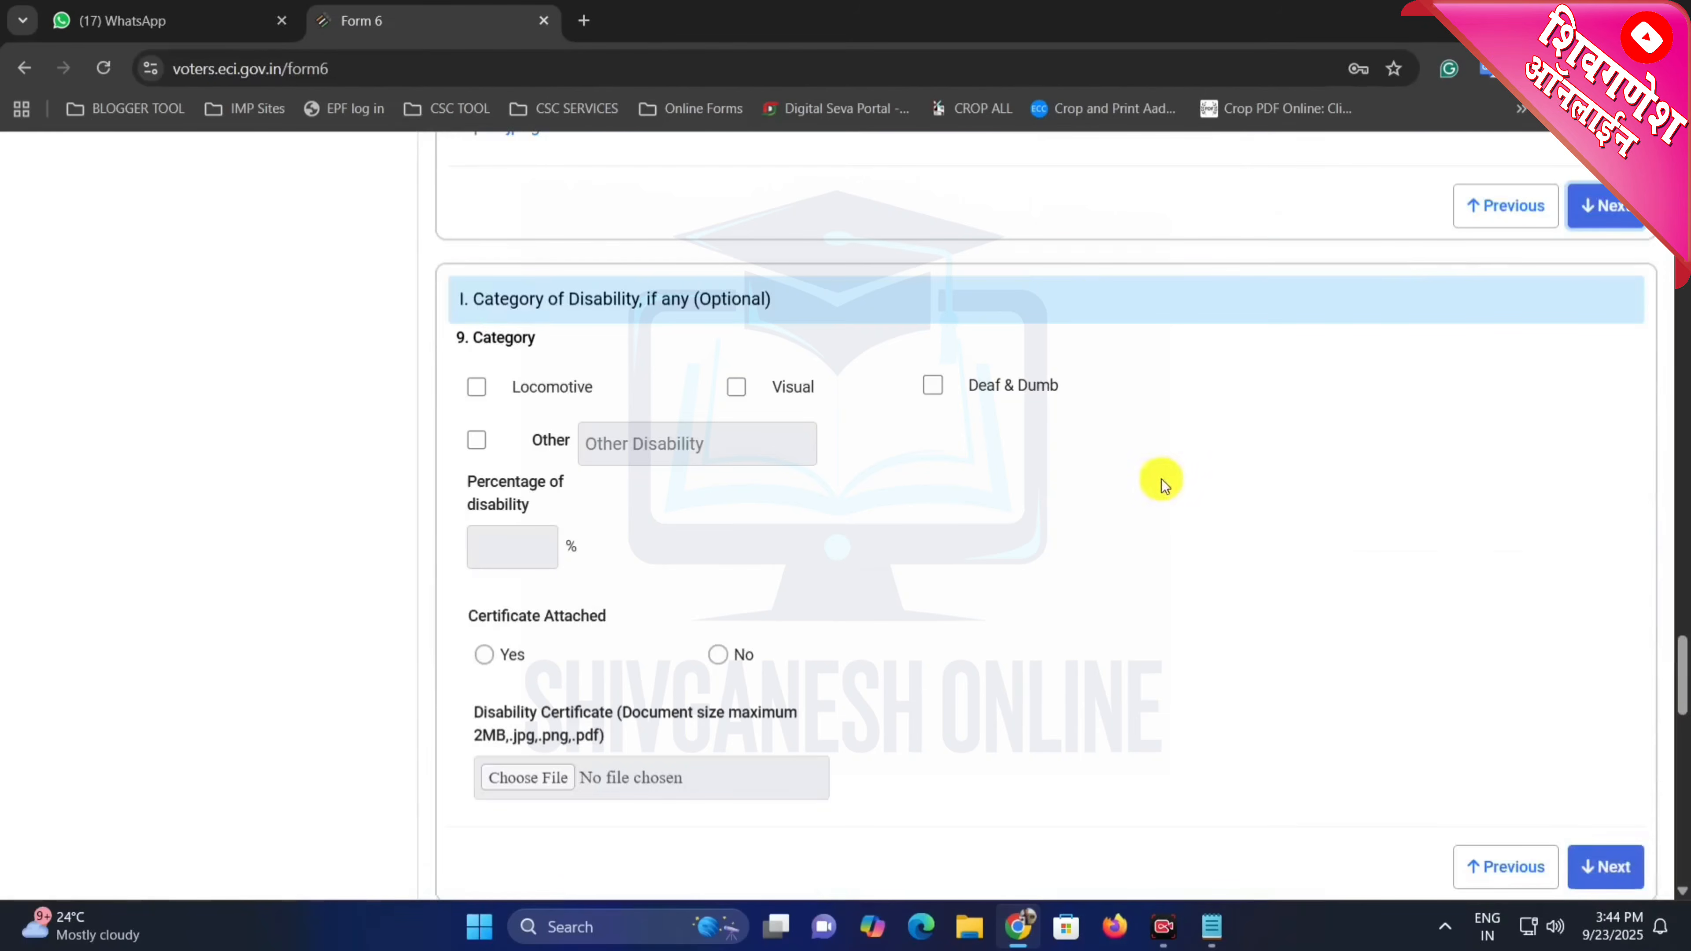
scroll(953, 493, down, 2)
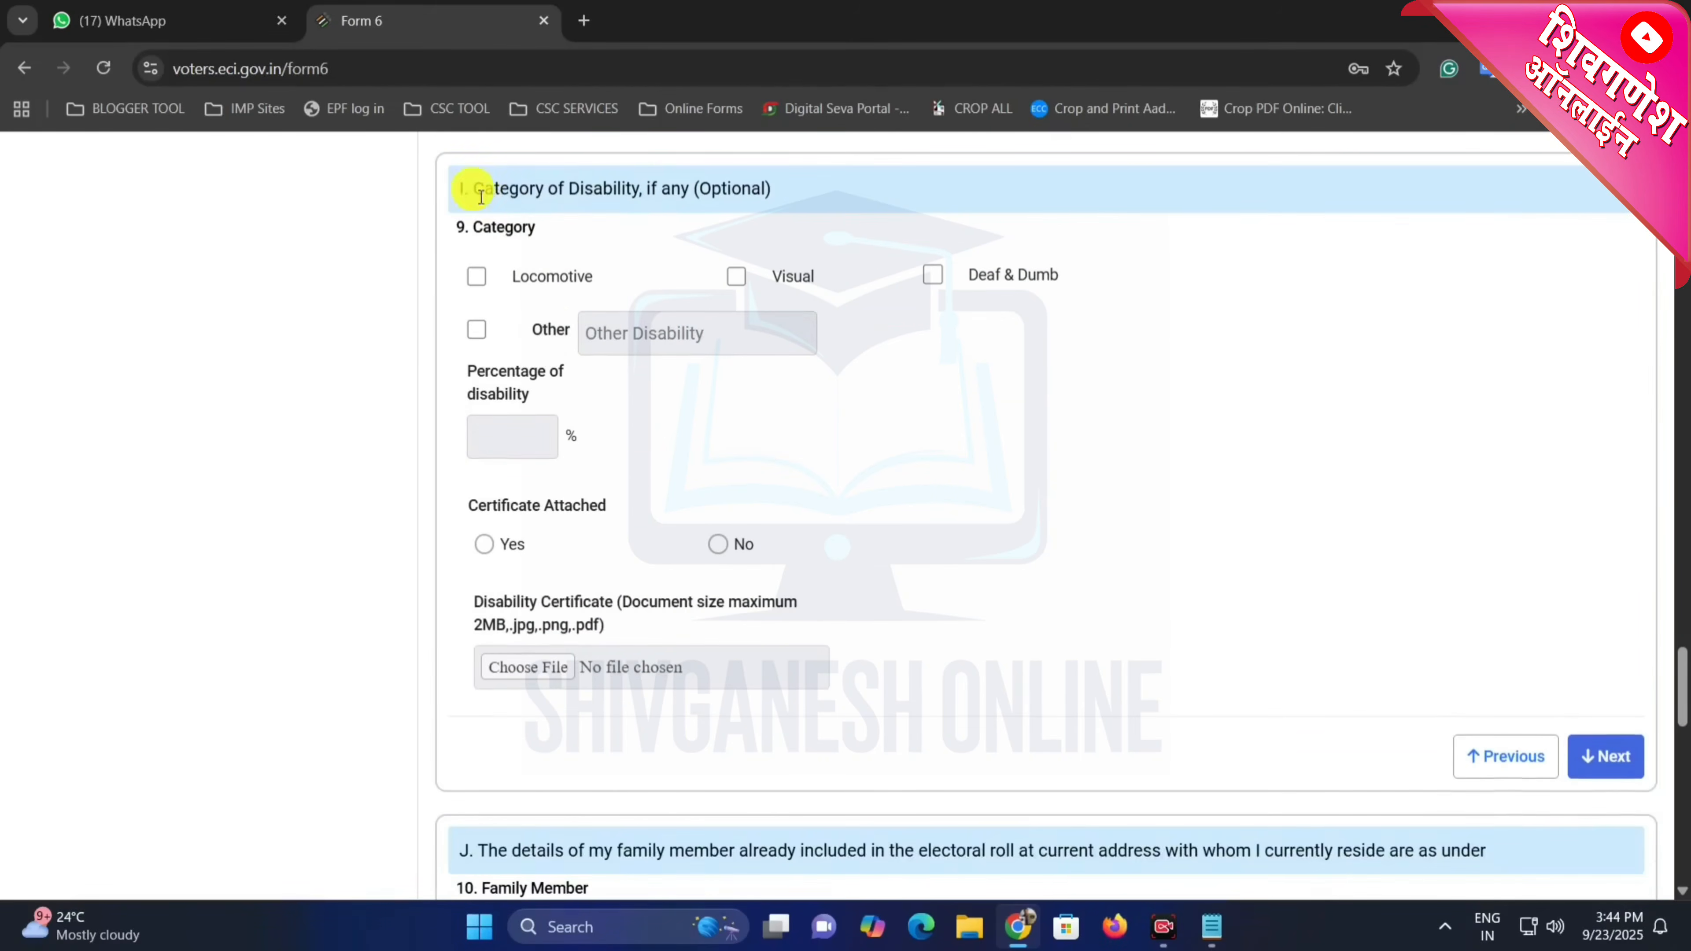
drag(470, 189, 682, 196)
click(666, 247)
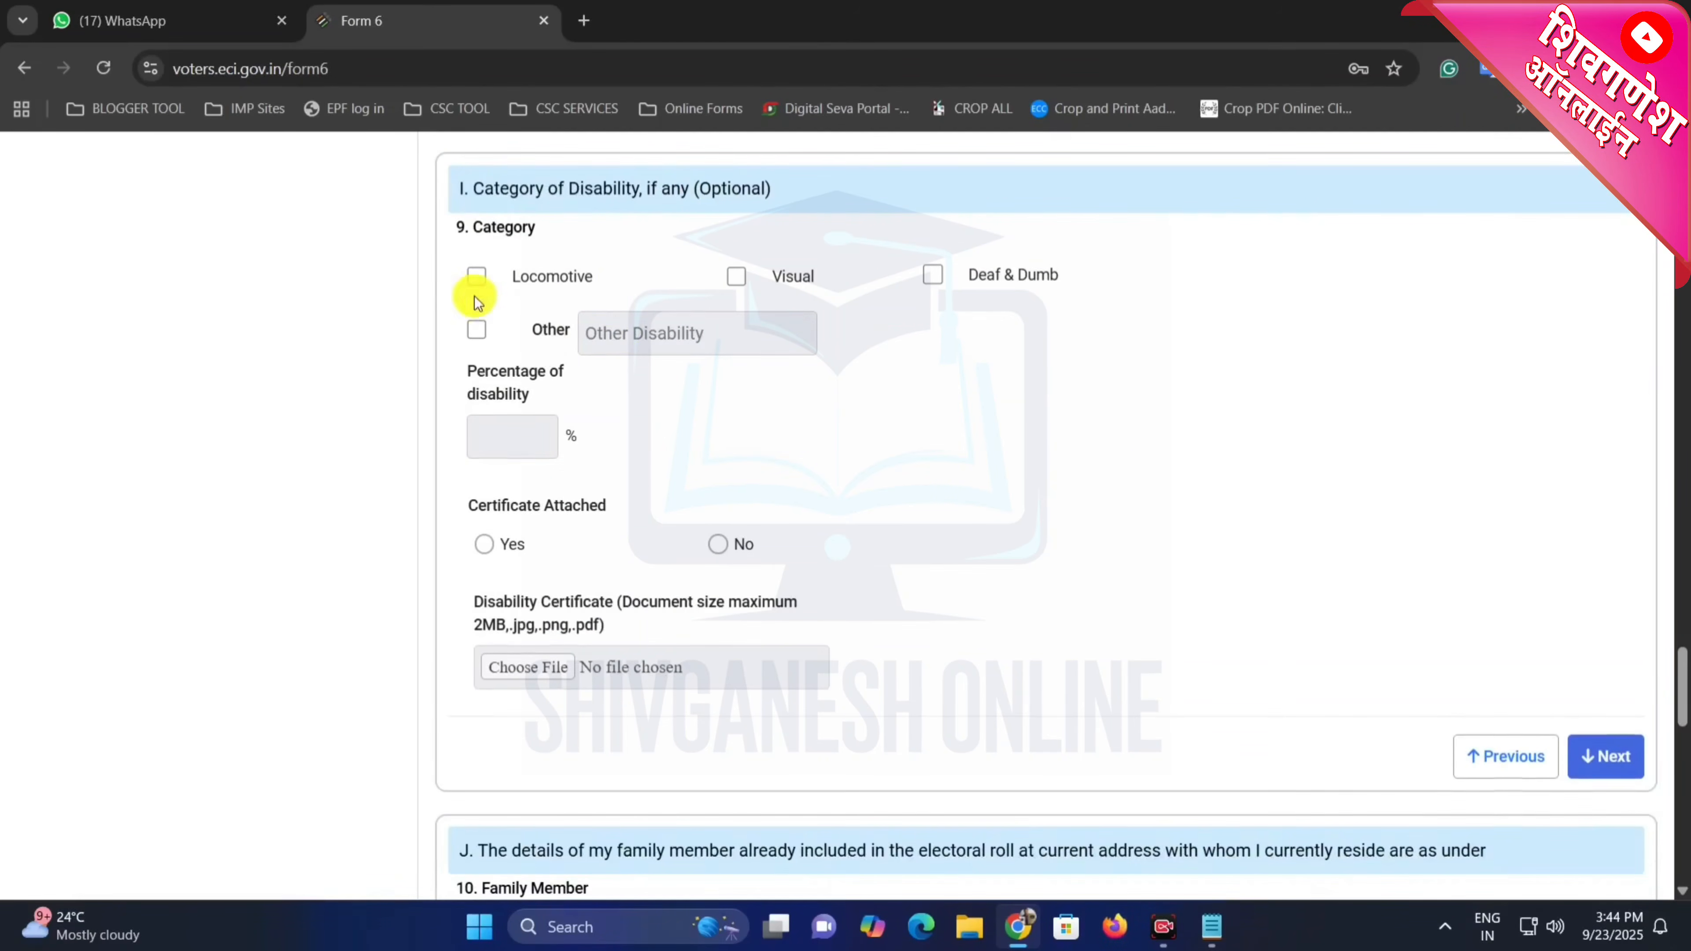
click(478, 278)
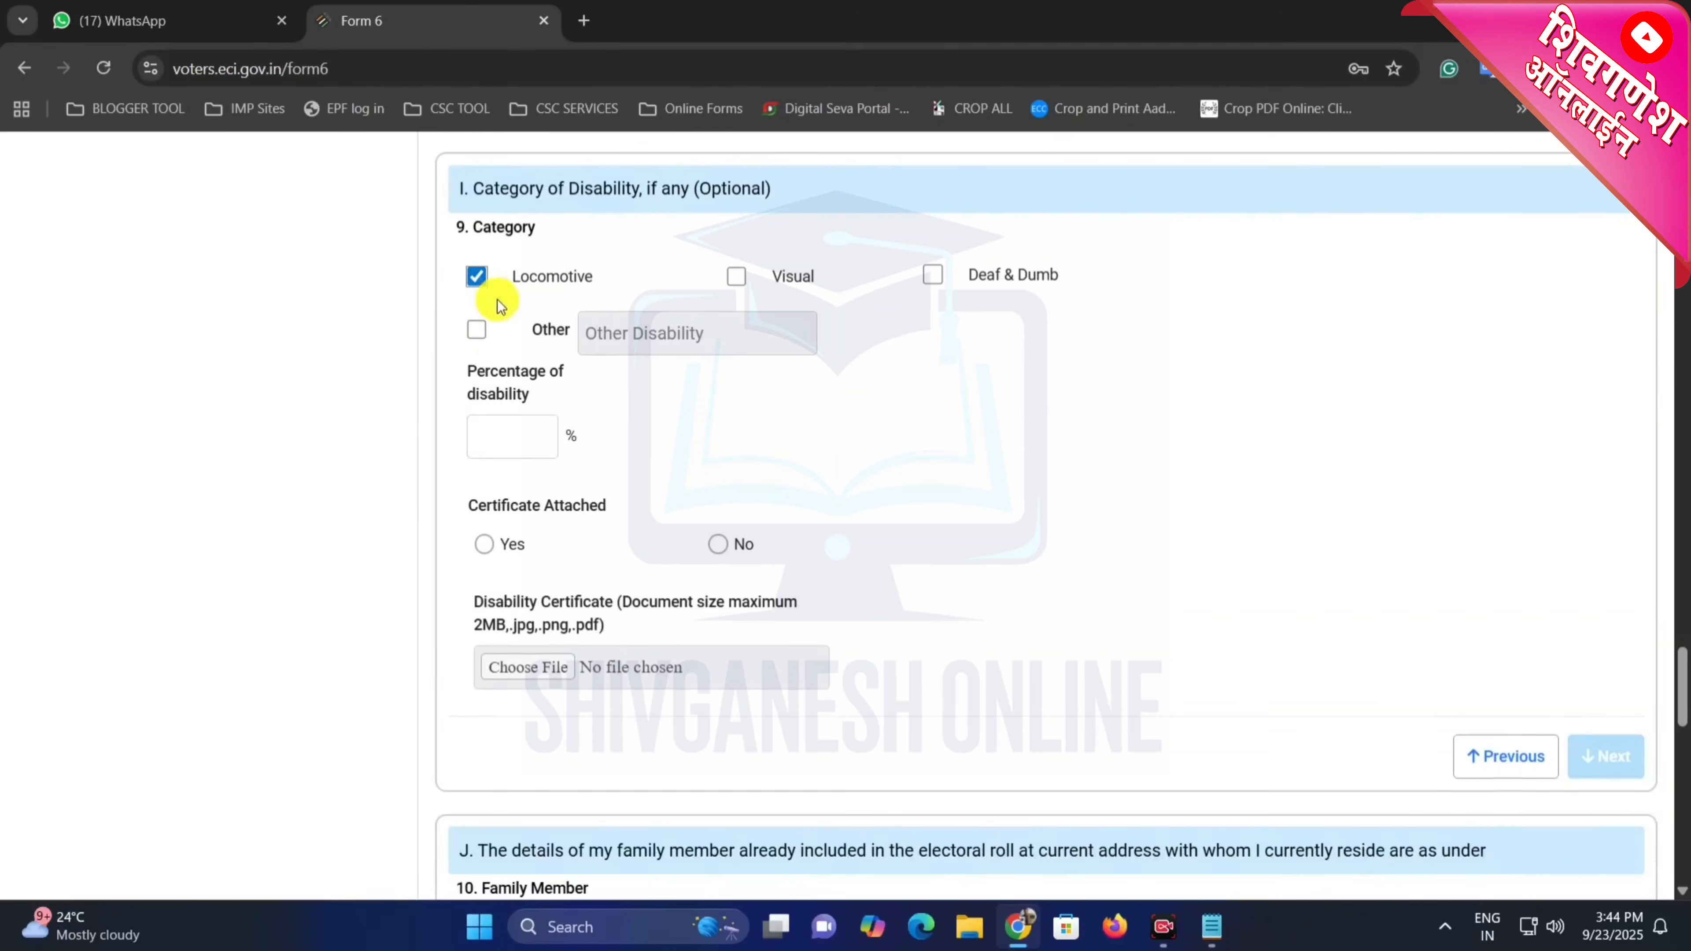
click(527, 430)
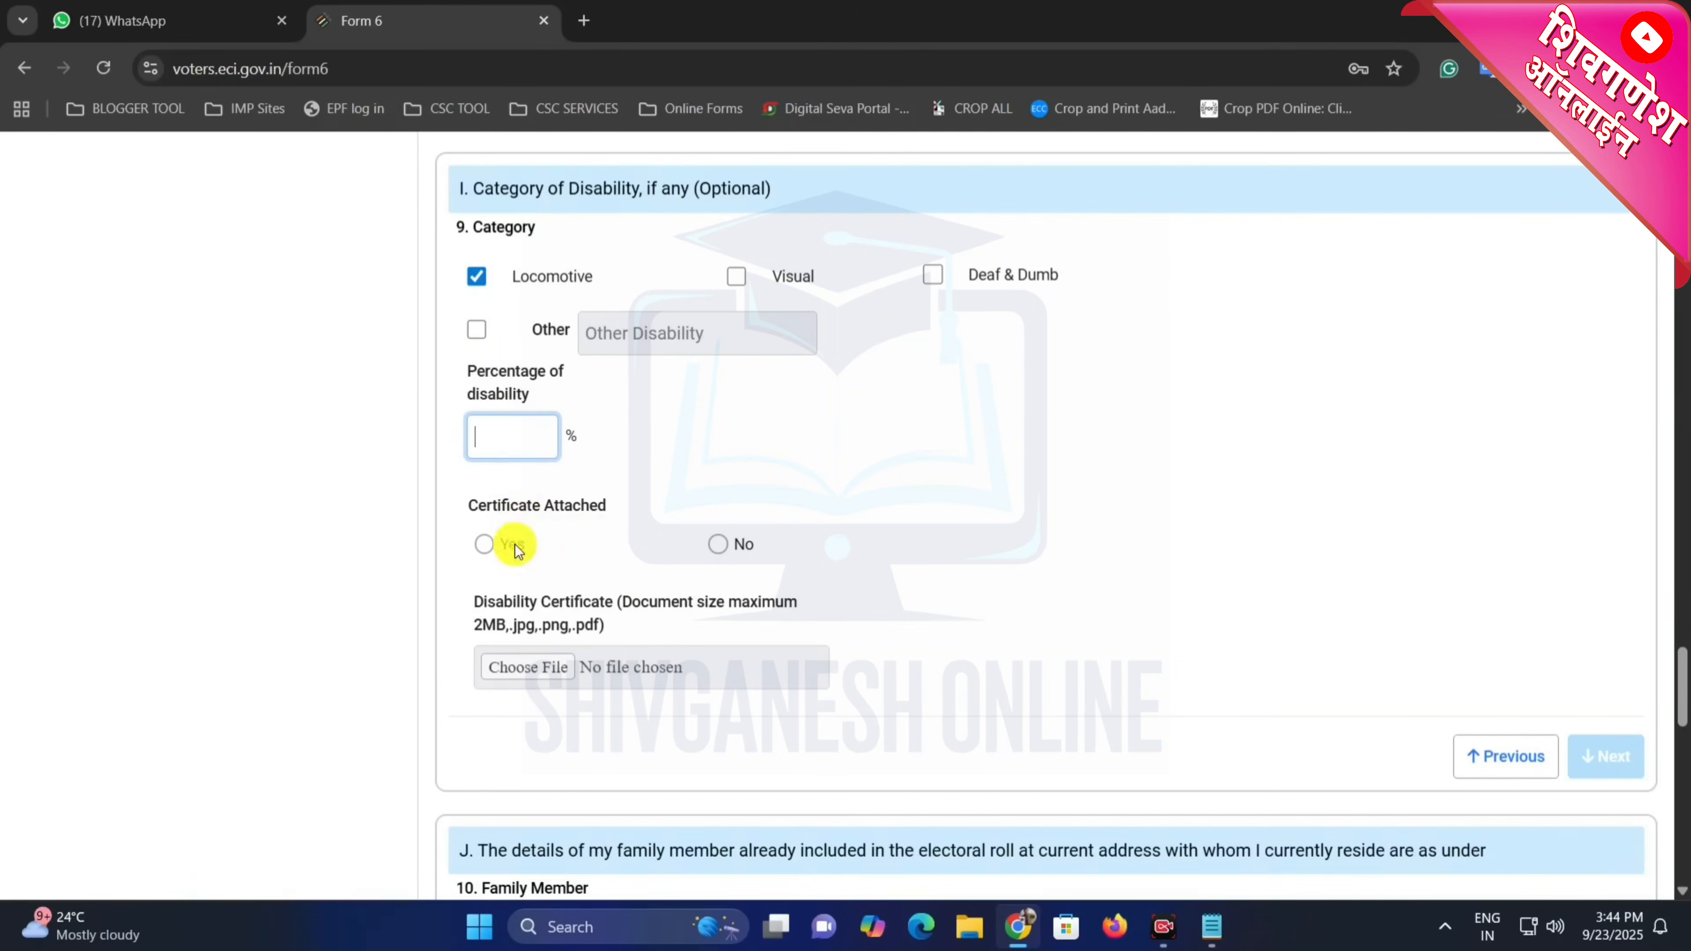
click(484, 544)
click(476, 276)
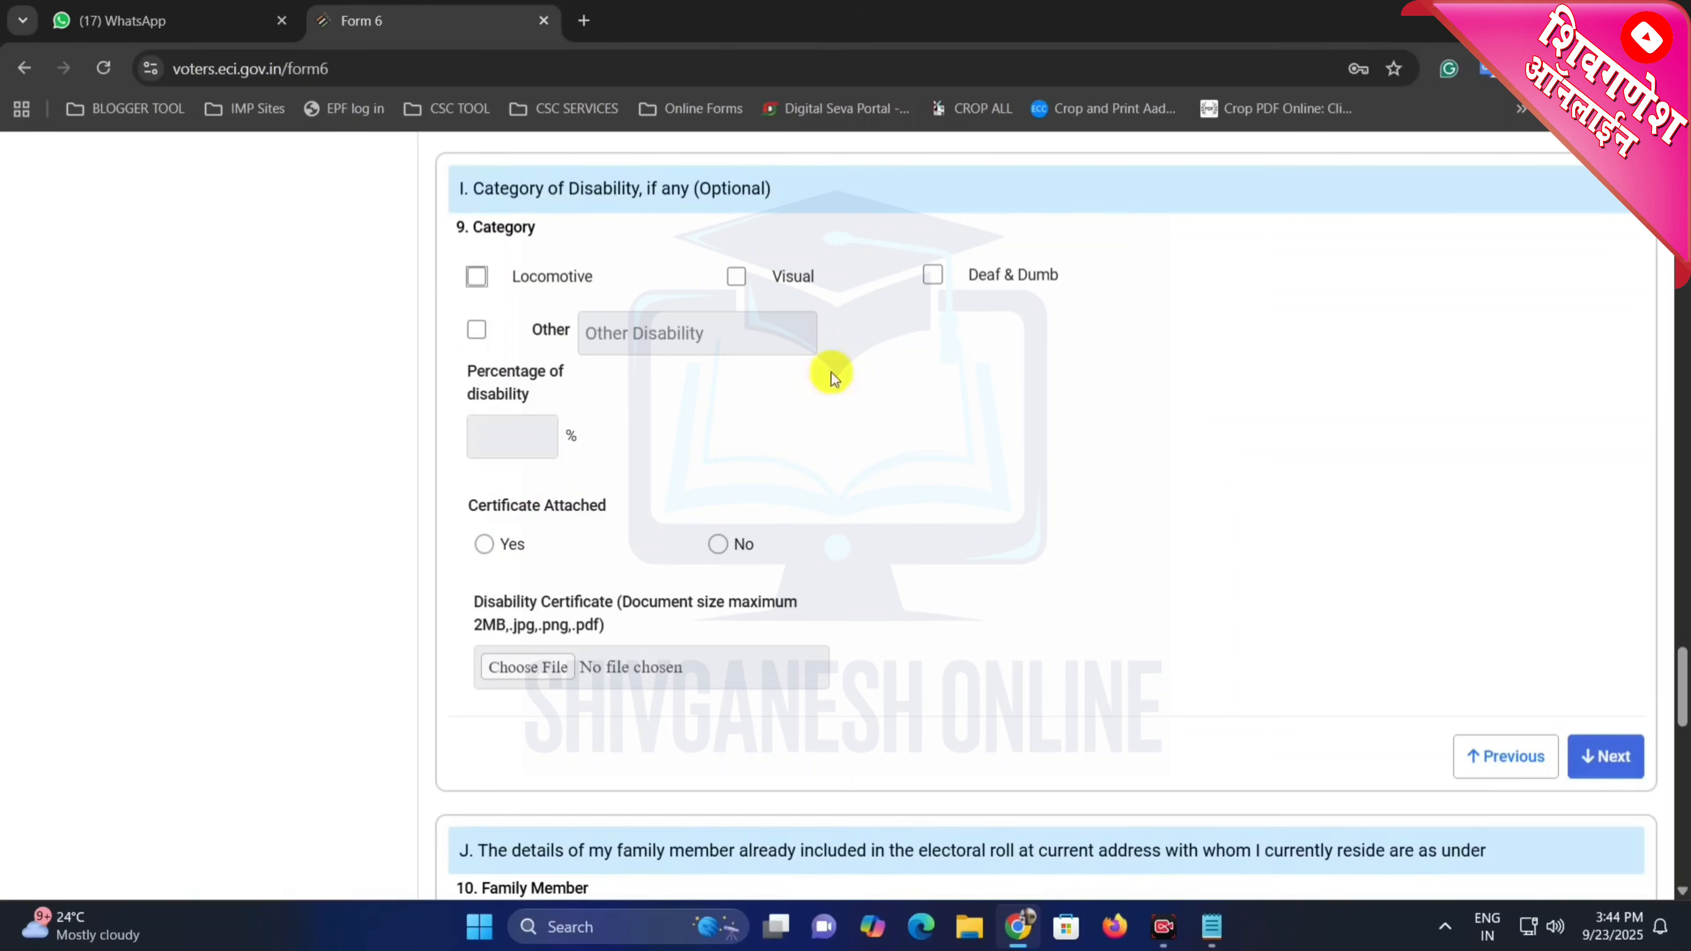
- Continue past the optional disability section and examine the Name of Family Member field in section J
scroll(1573, 625, down, 1)
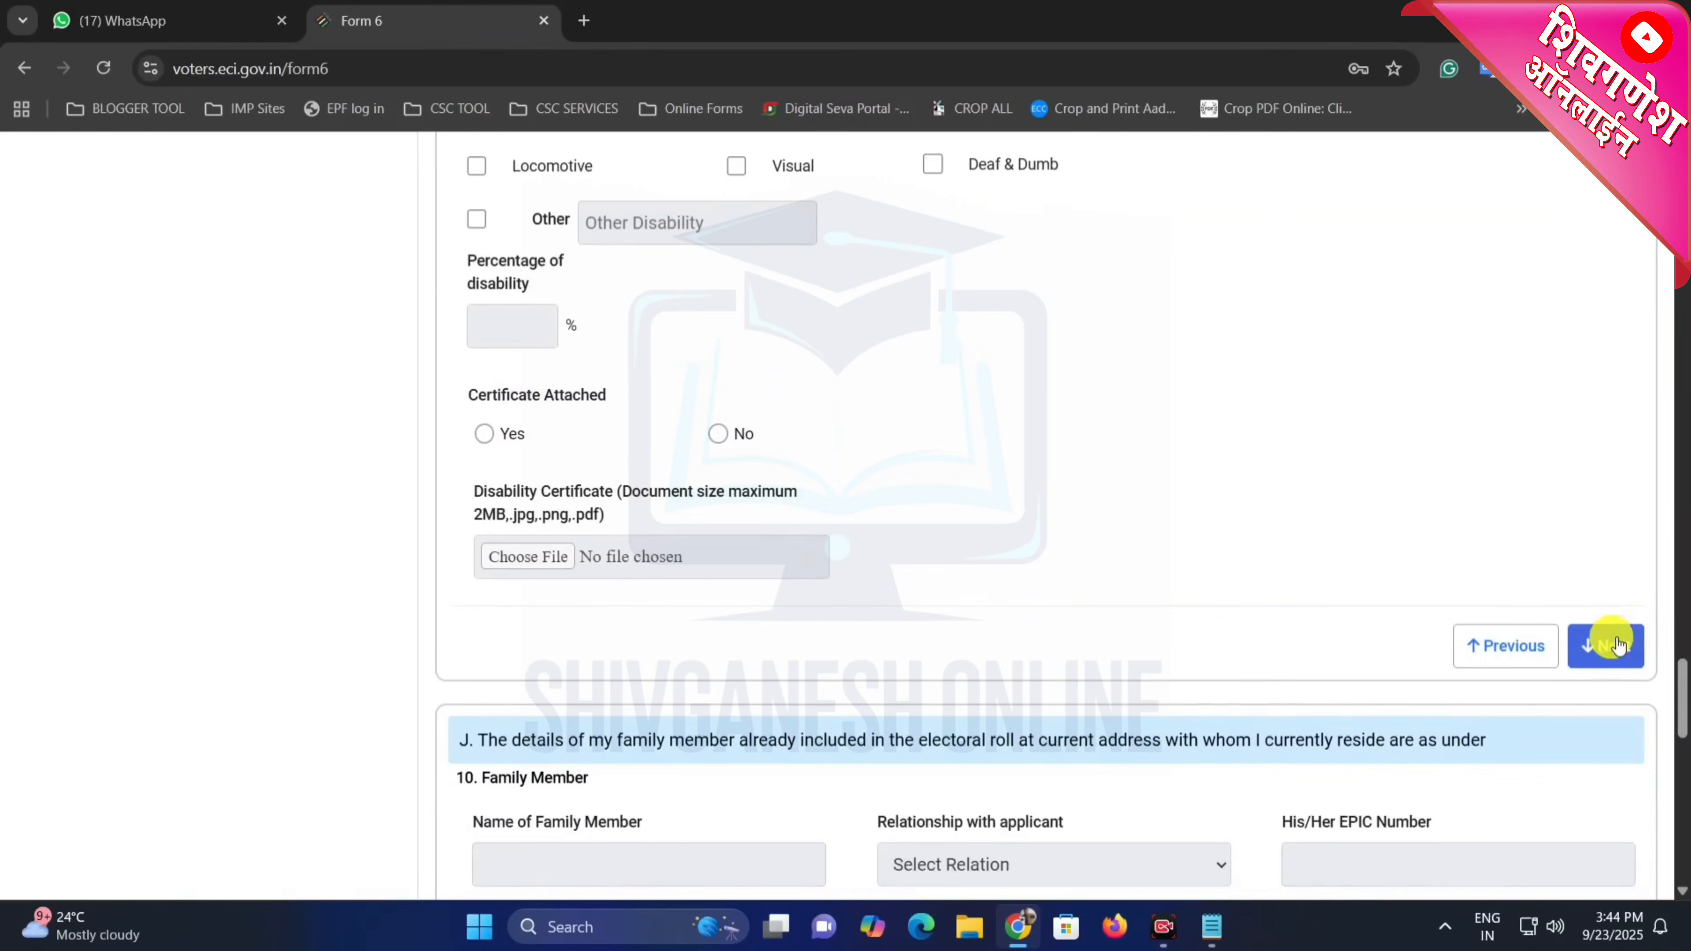
scroll(1617, 645, down, 4)
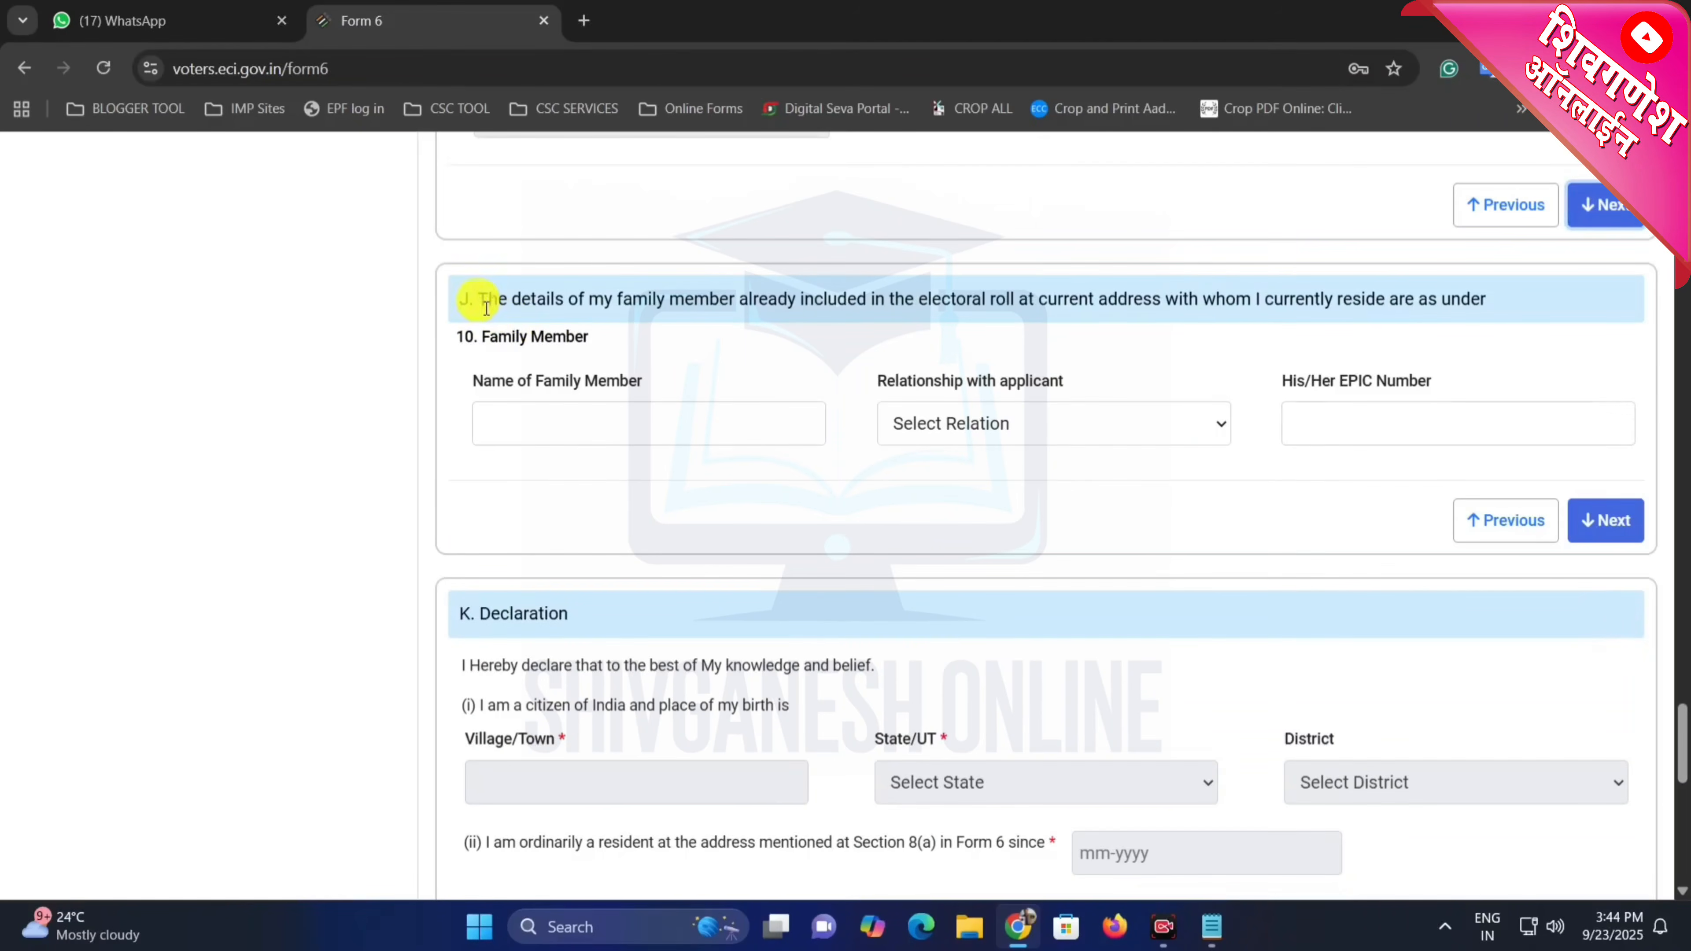
drag(488, 331, 672, 371)
click(634, 378)
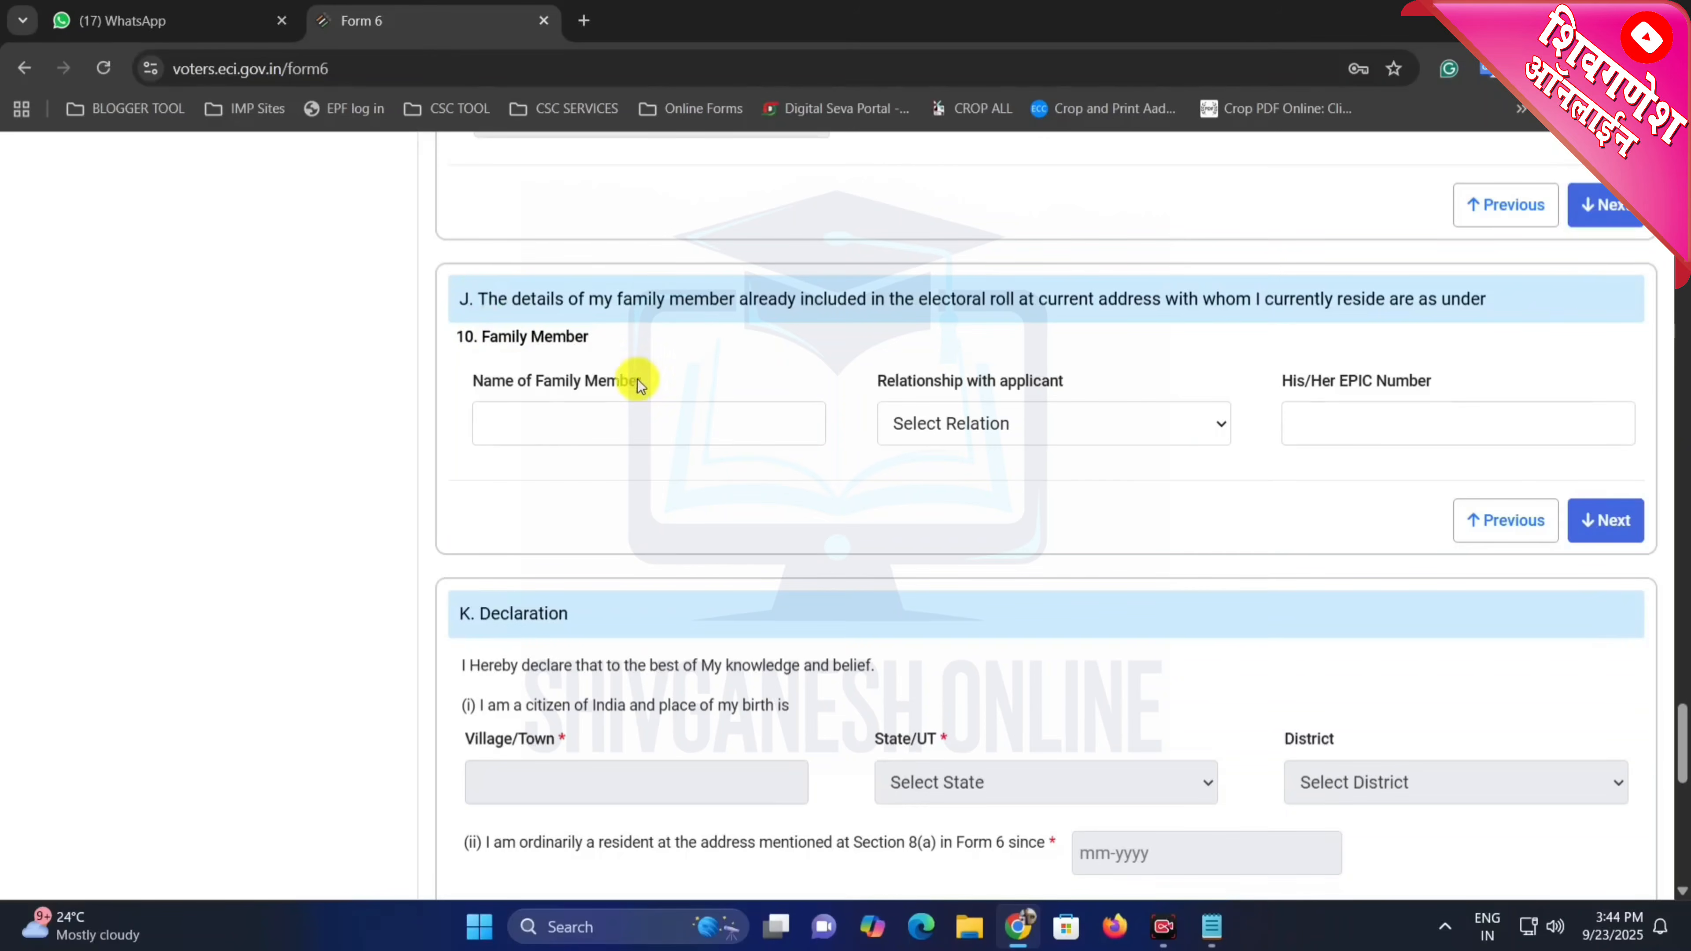
drag(512, 382, 684, 363)
click(699, 386)
click(766, 433)
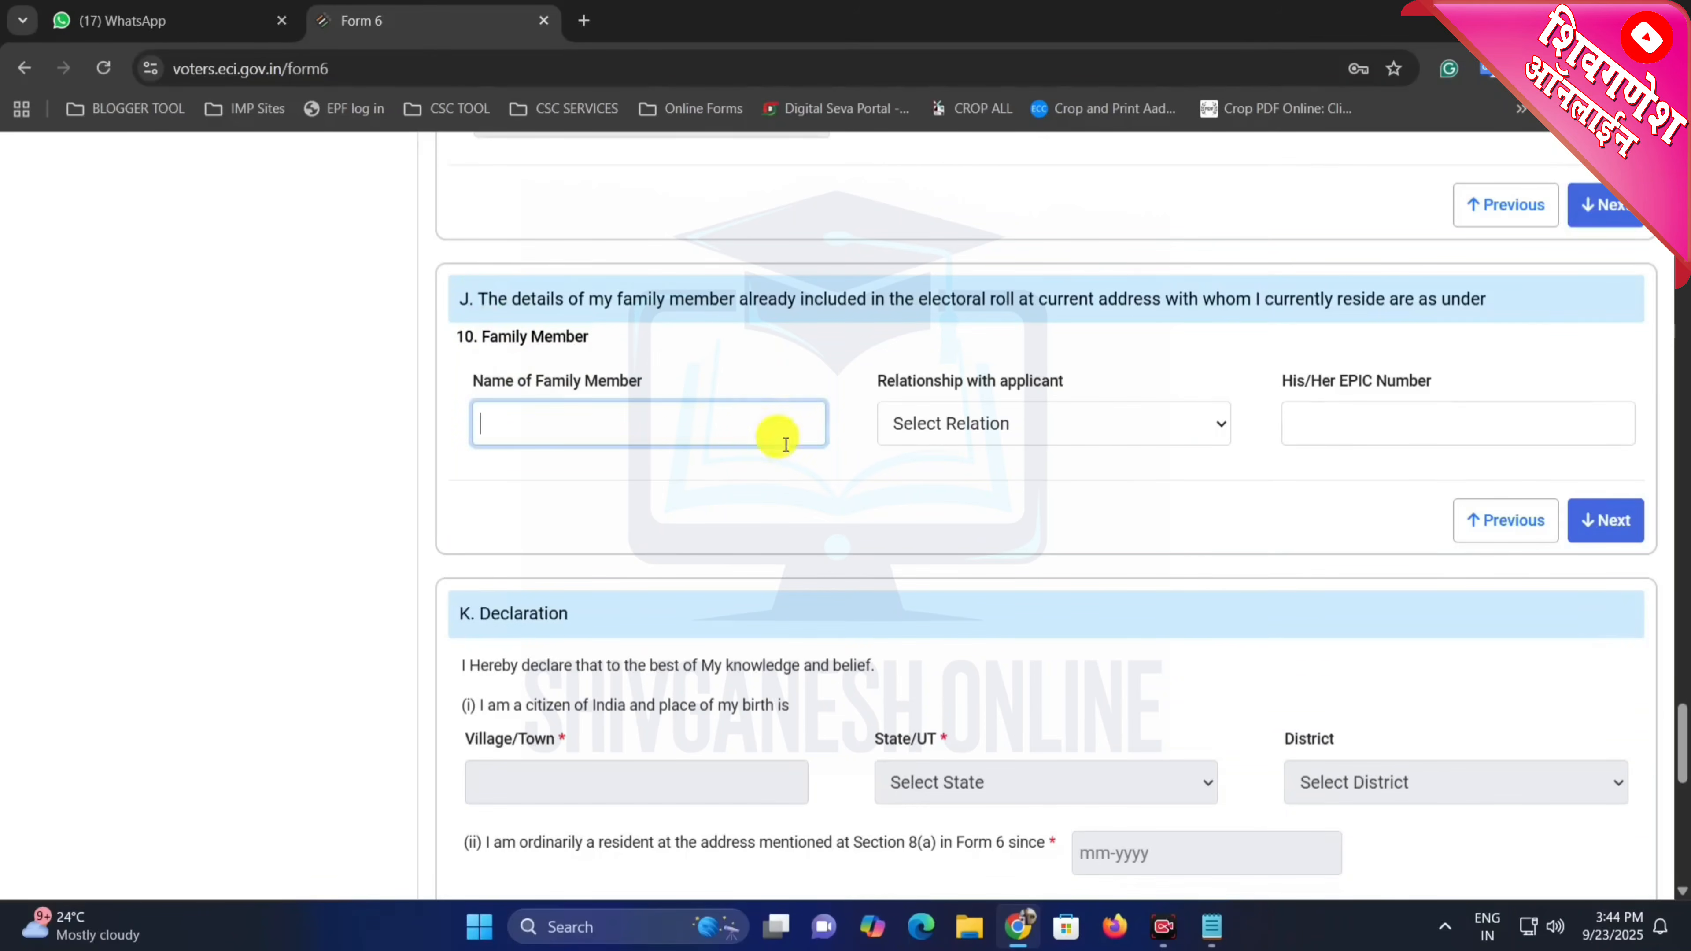
drag(583, 383, 620, 381)
click(956, 431)
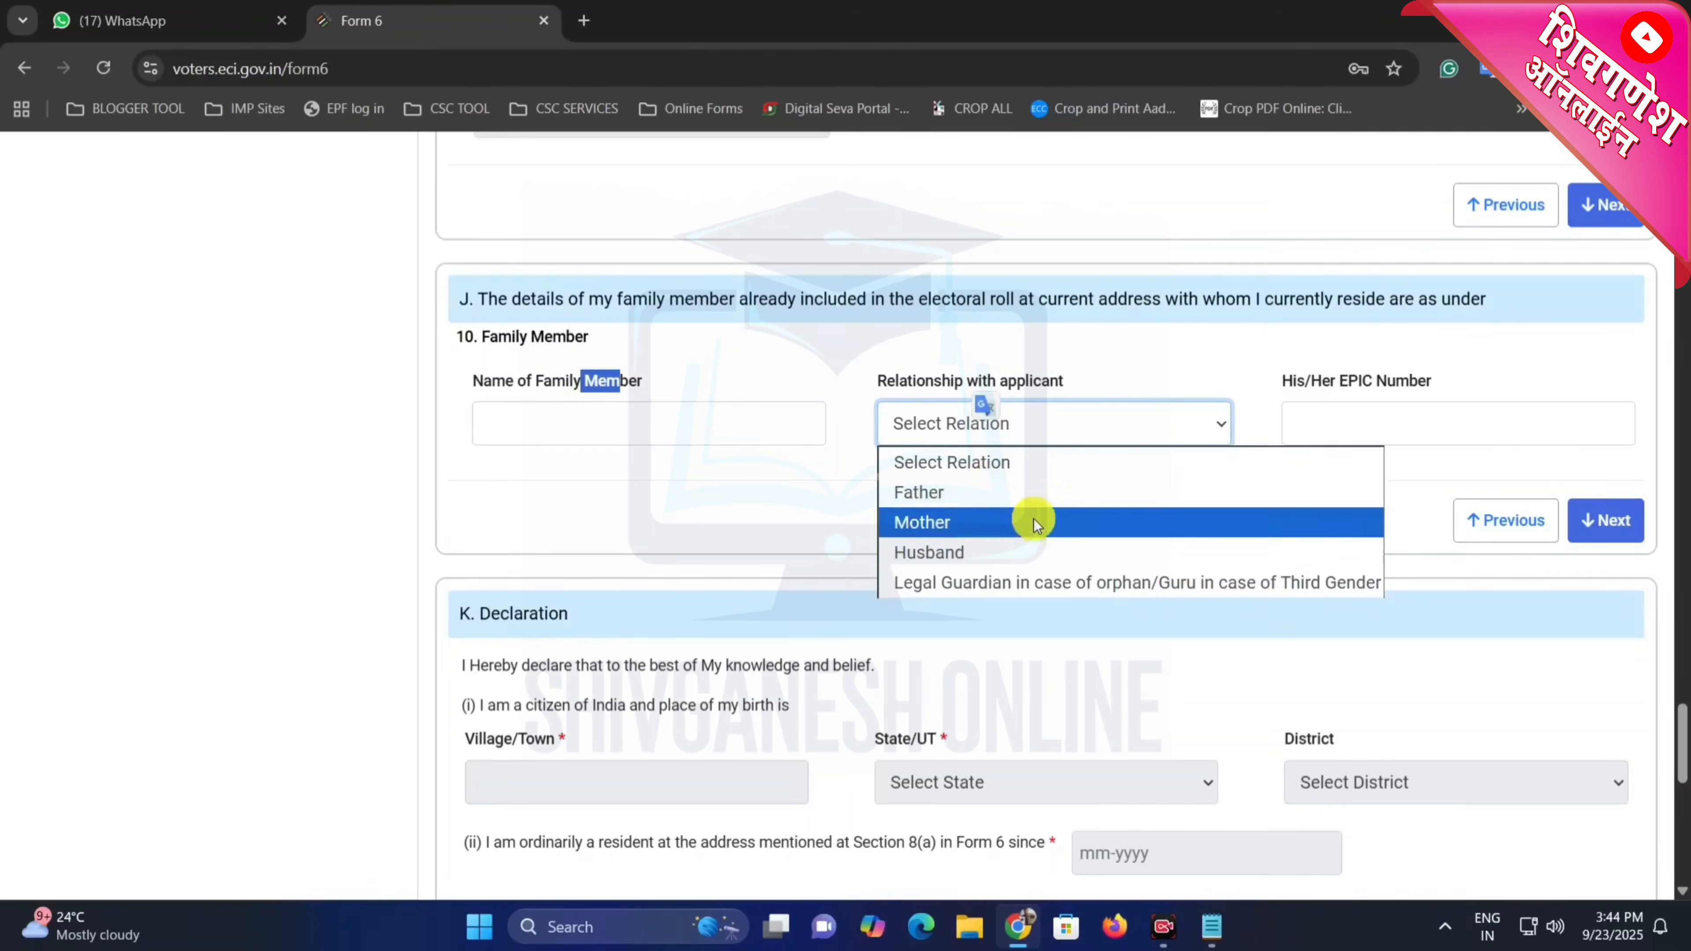
click(1021, 496)
click(1344, 419)
drag(1364, 384, 1443, 383)
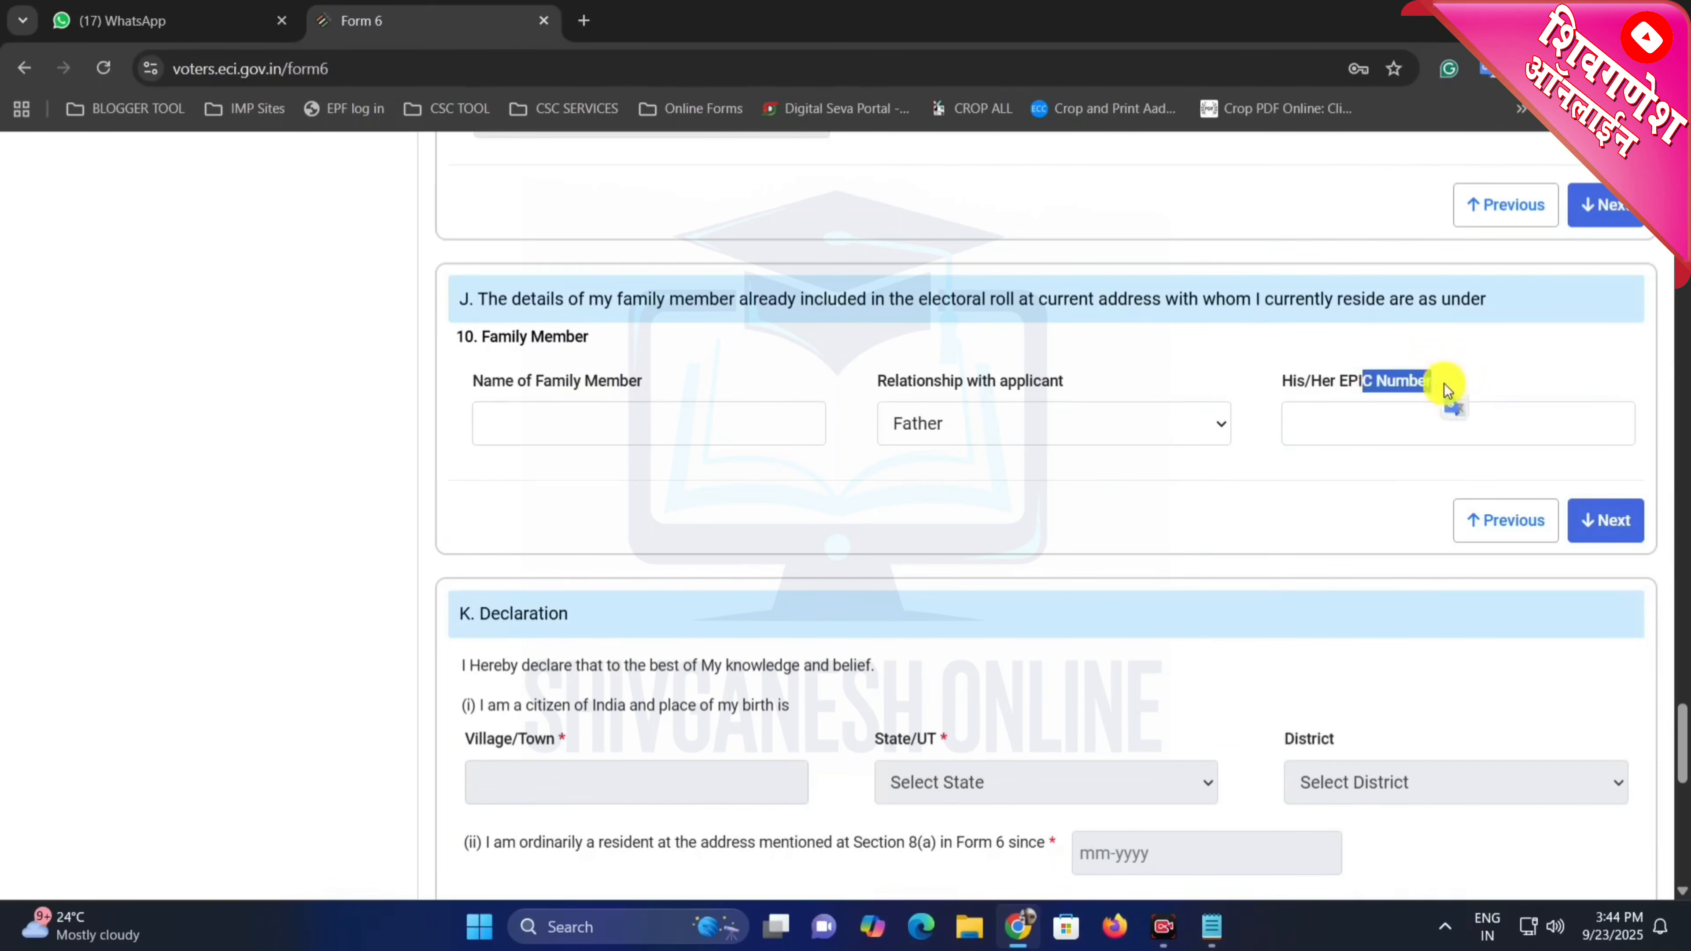
click(1155, 384)
click(981, 424)
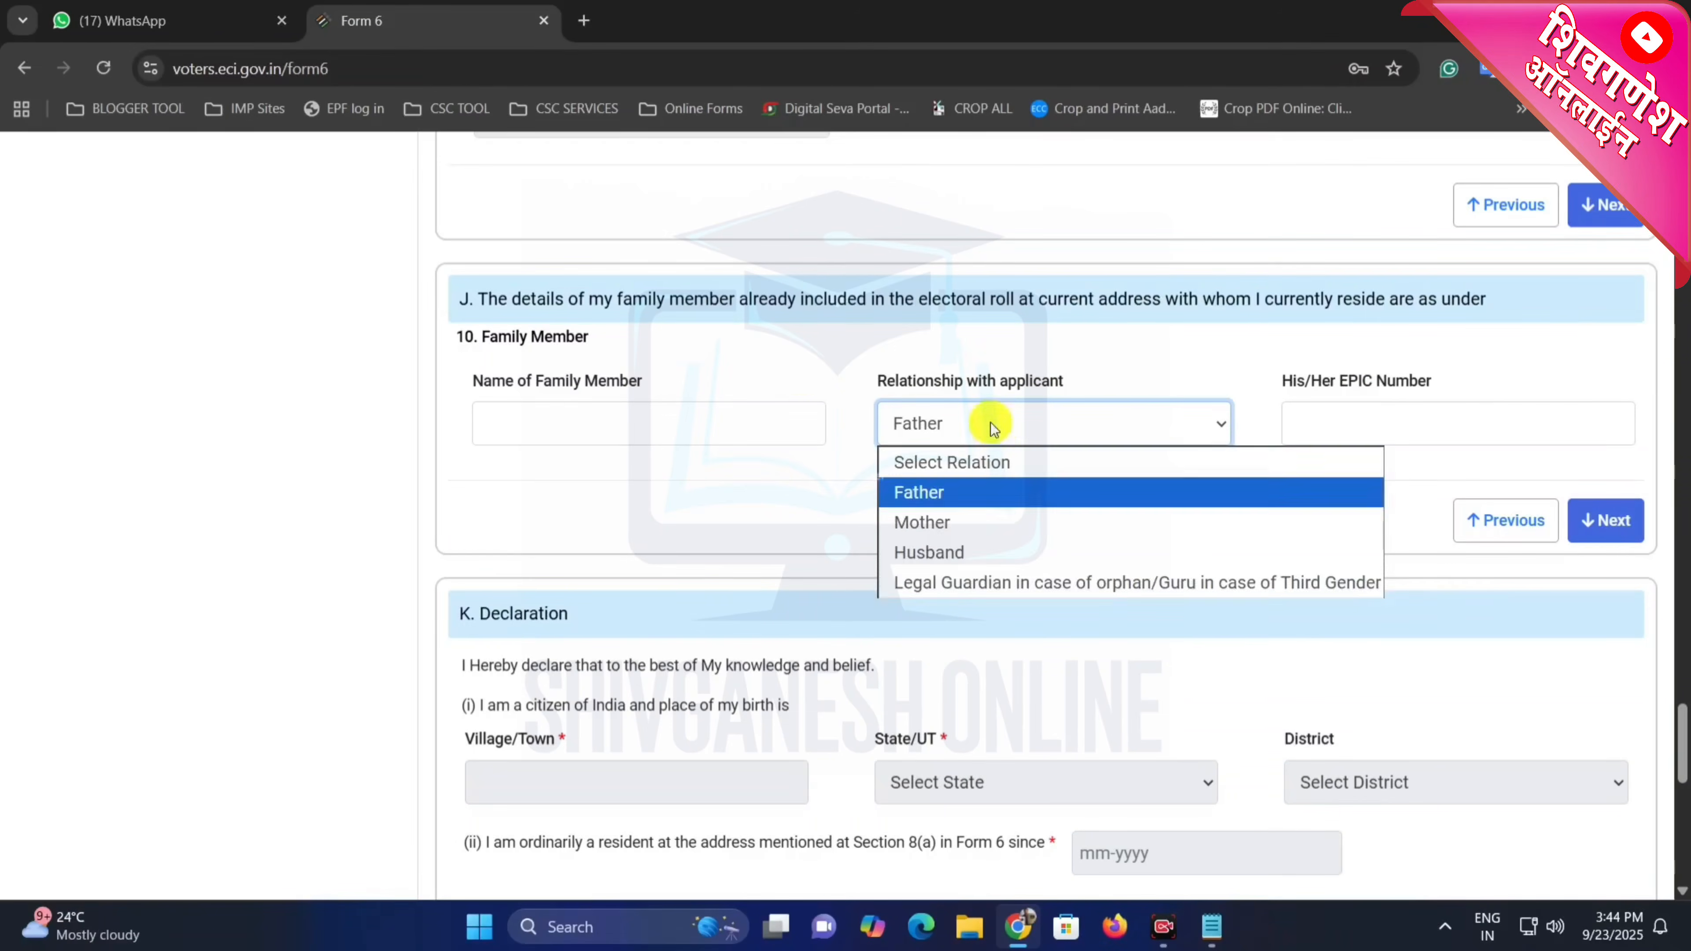
click(989, 461)
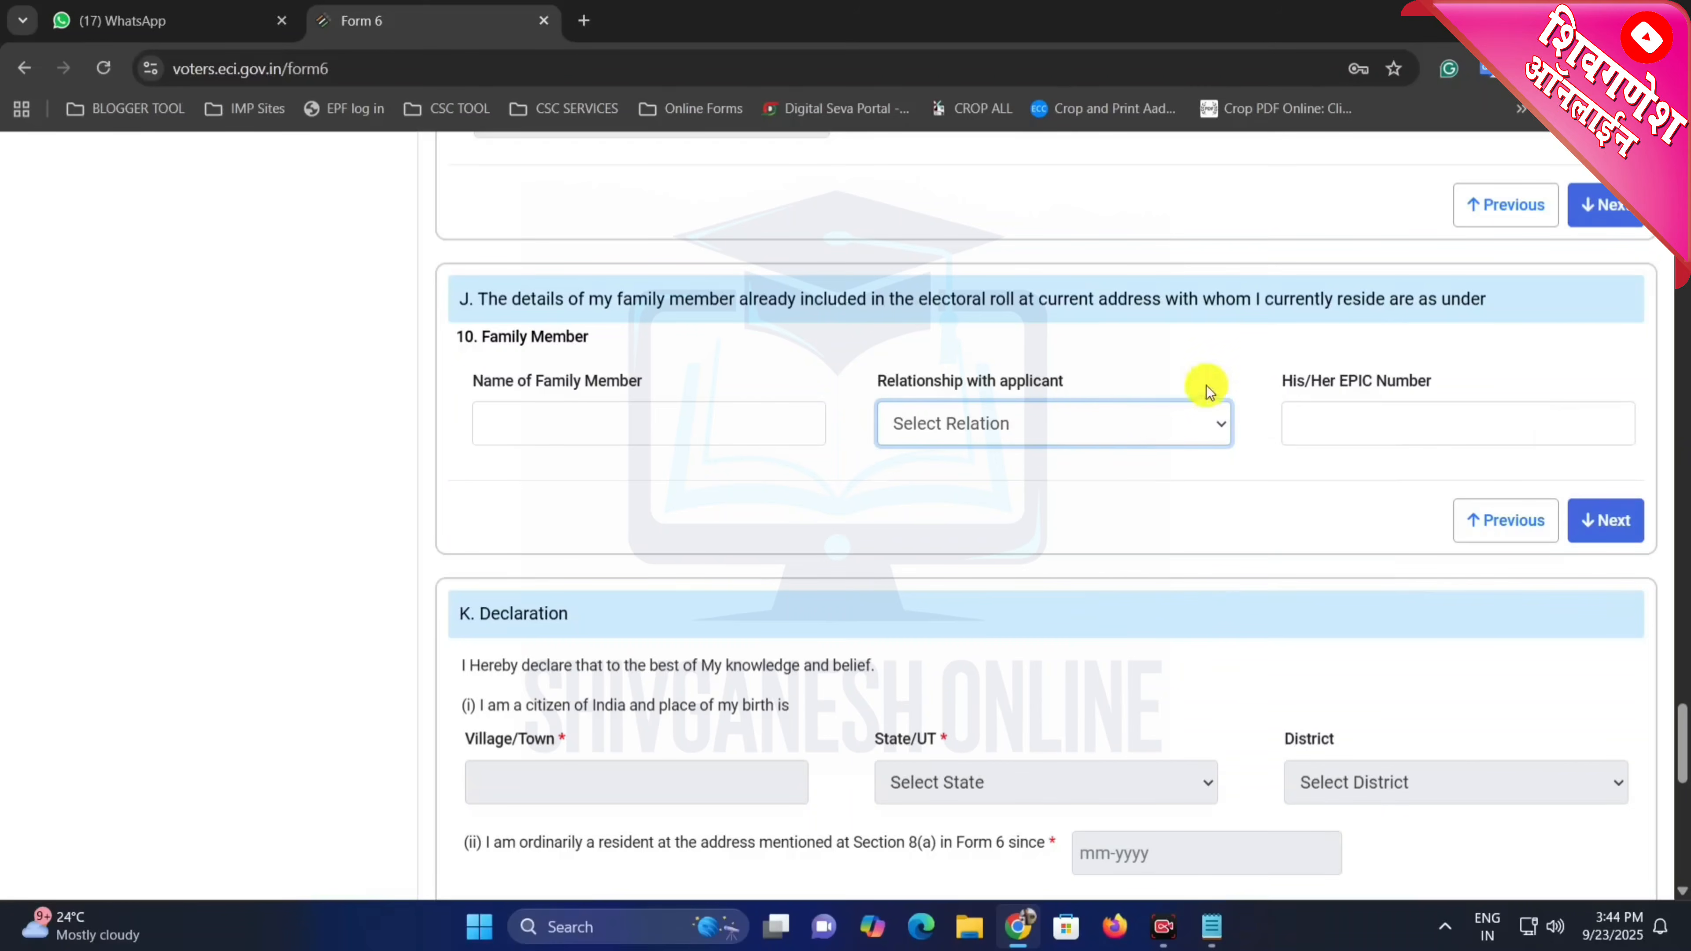
- Continue to the Declaration section and set the place of birth's state to Maharashtra and its district to Pune
click(1611, 521)
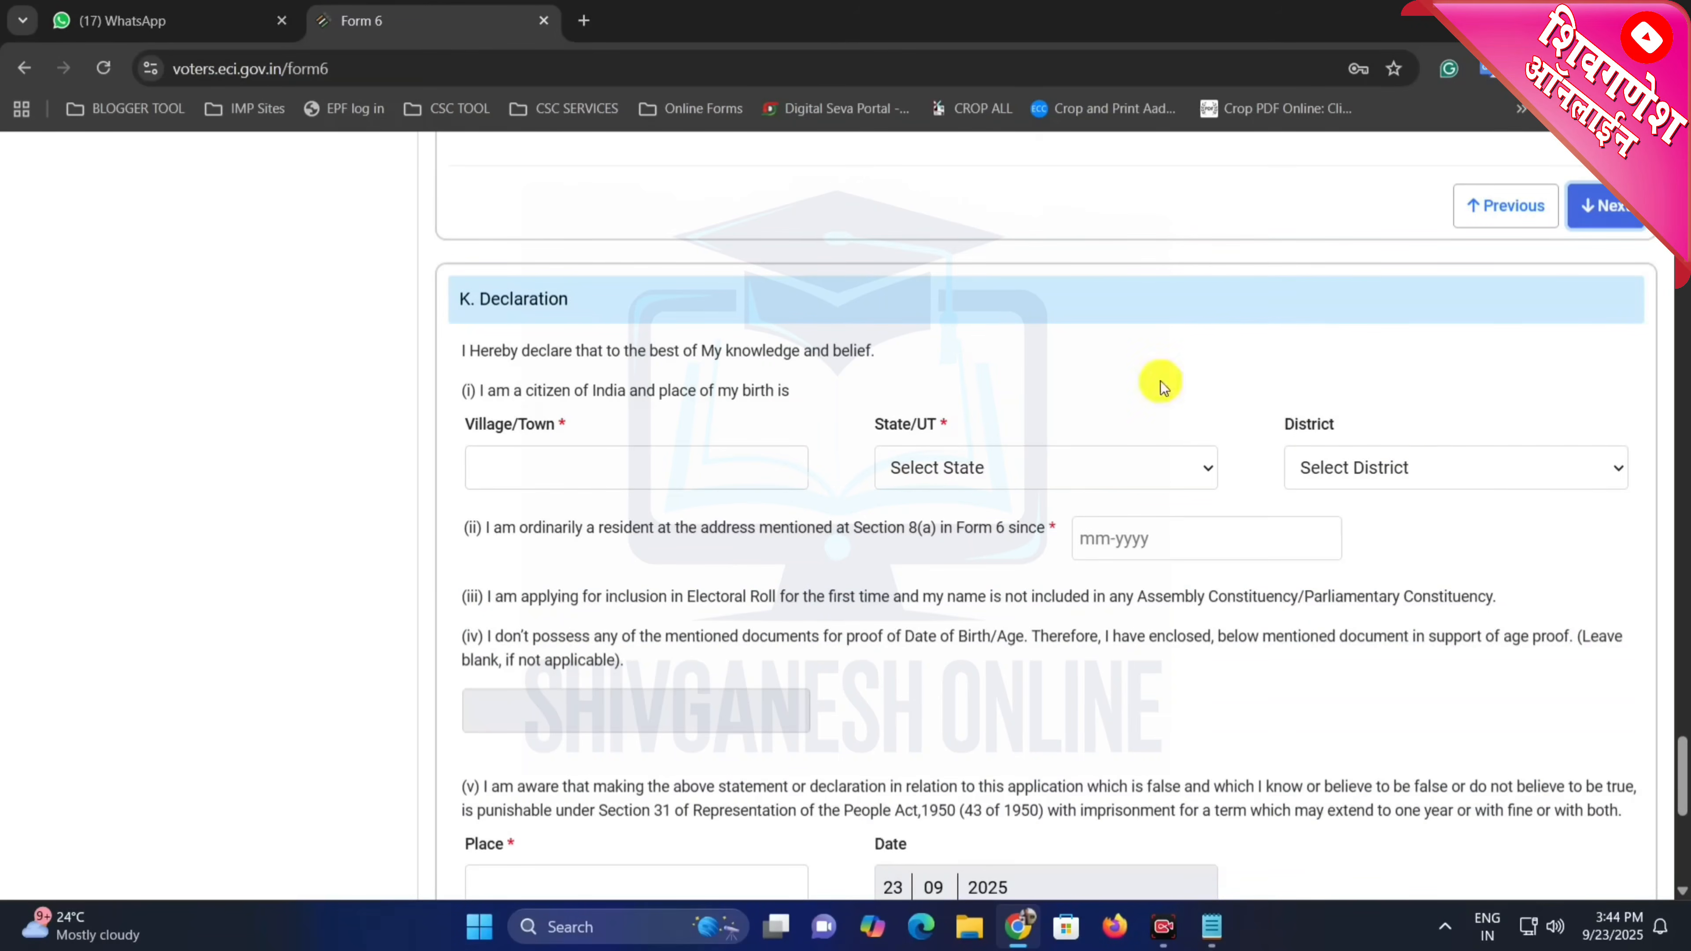
scroll(620, 368, down, 1)
drag(474, 313, 591, 321)
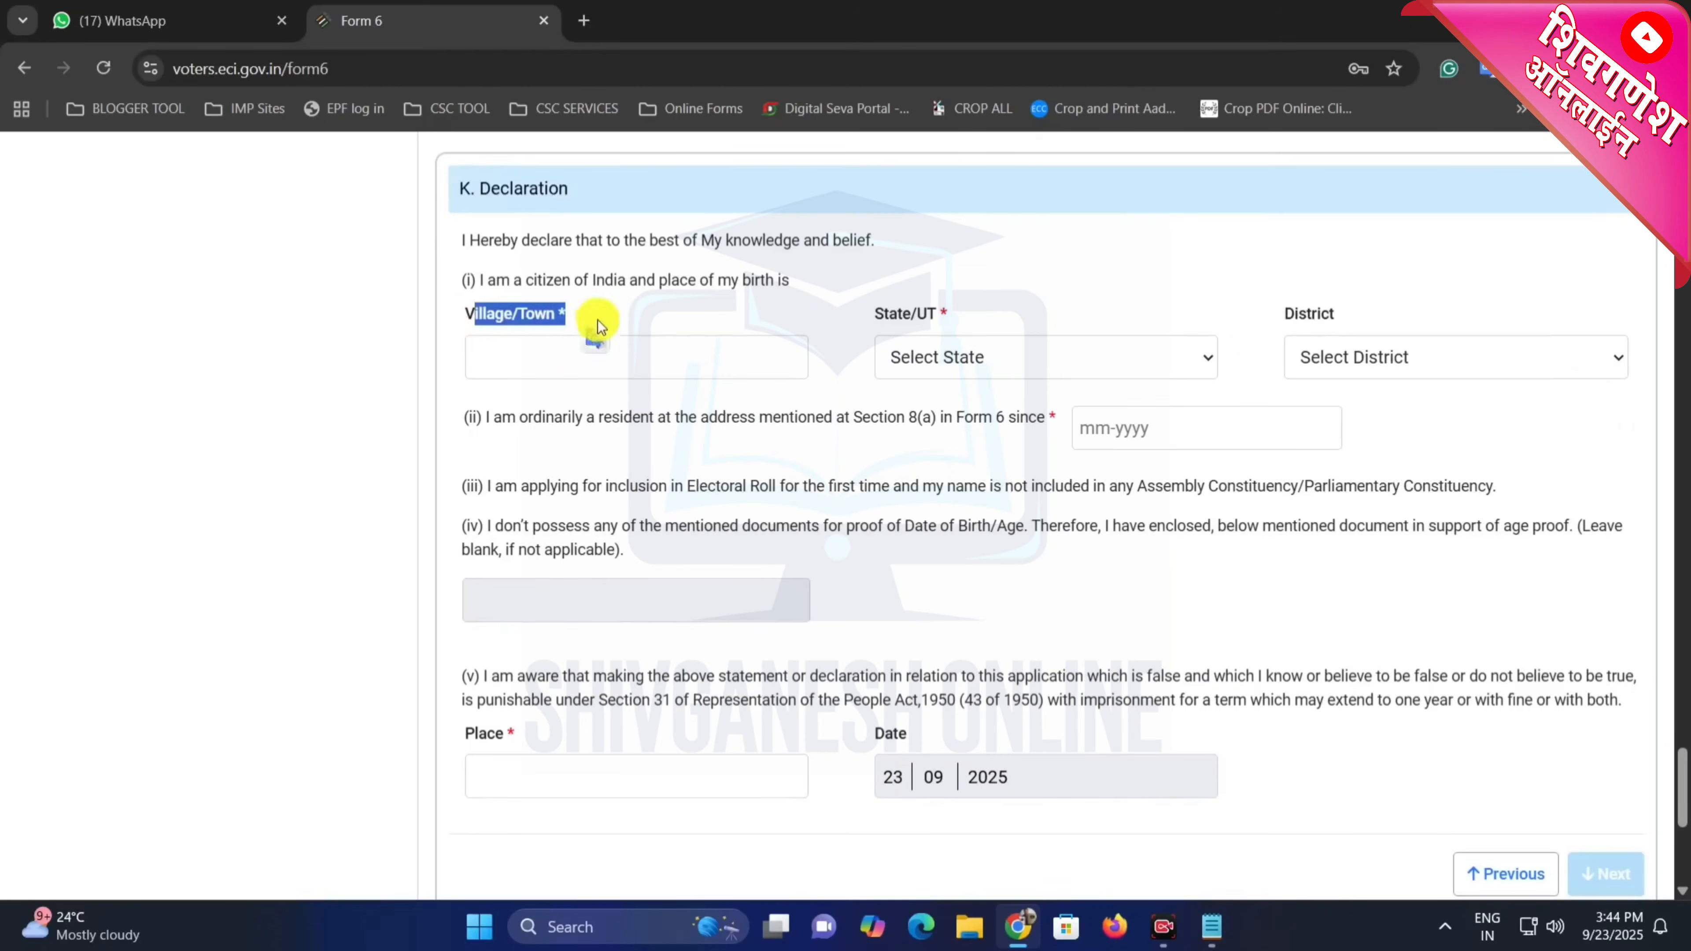
click(576, 352)
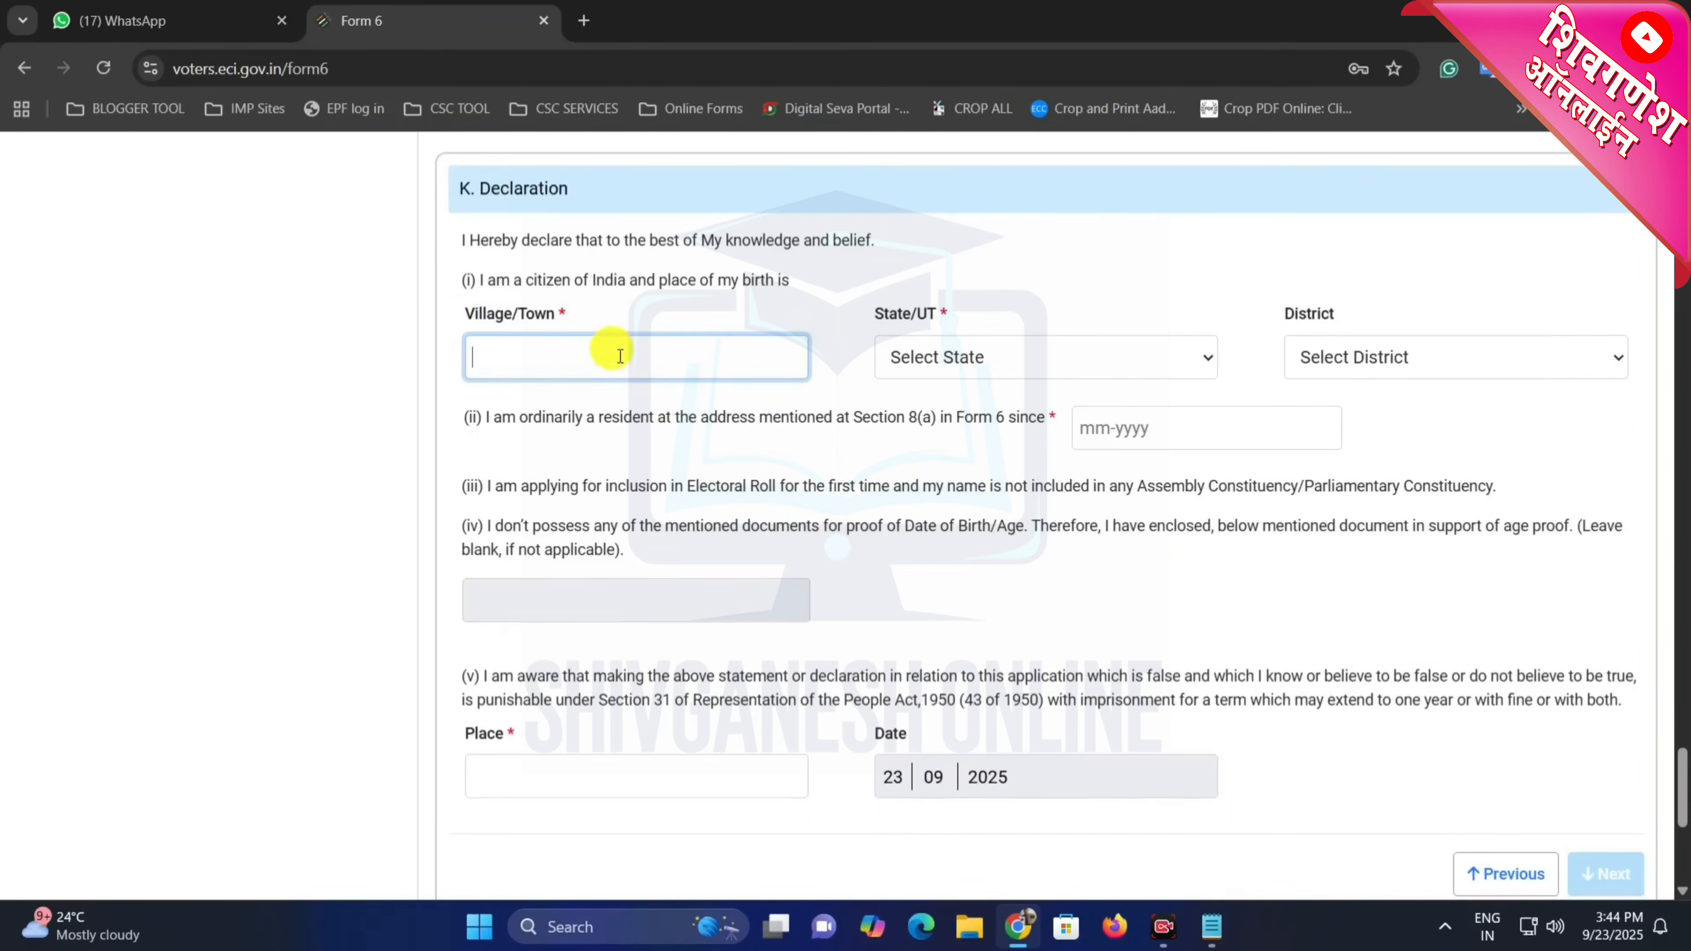
click(1025, 371)
text(mah)
key(Return)
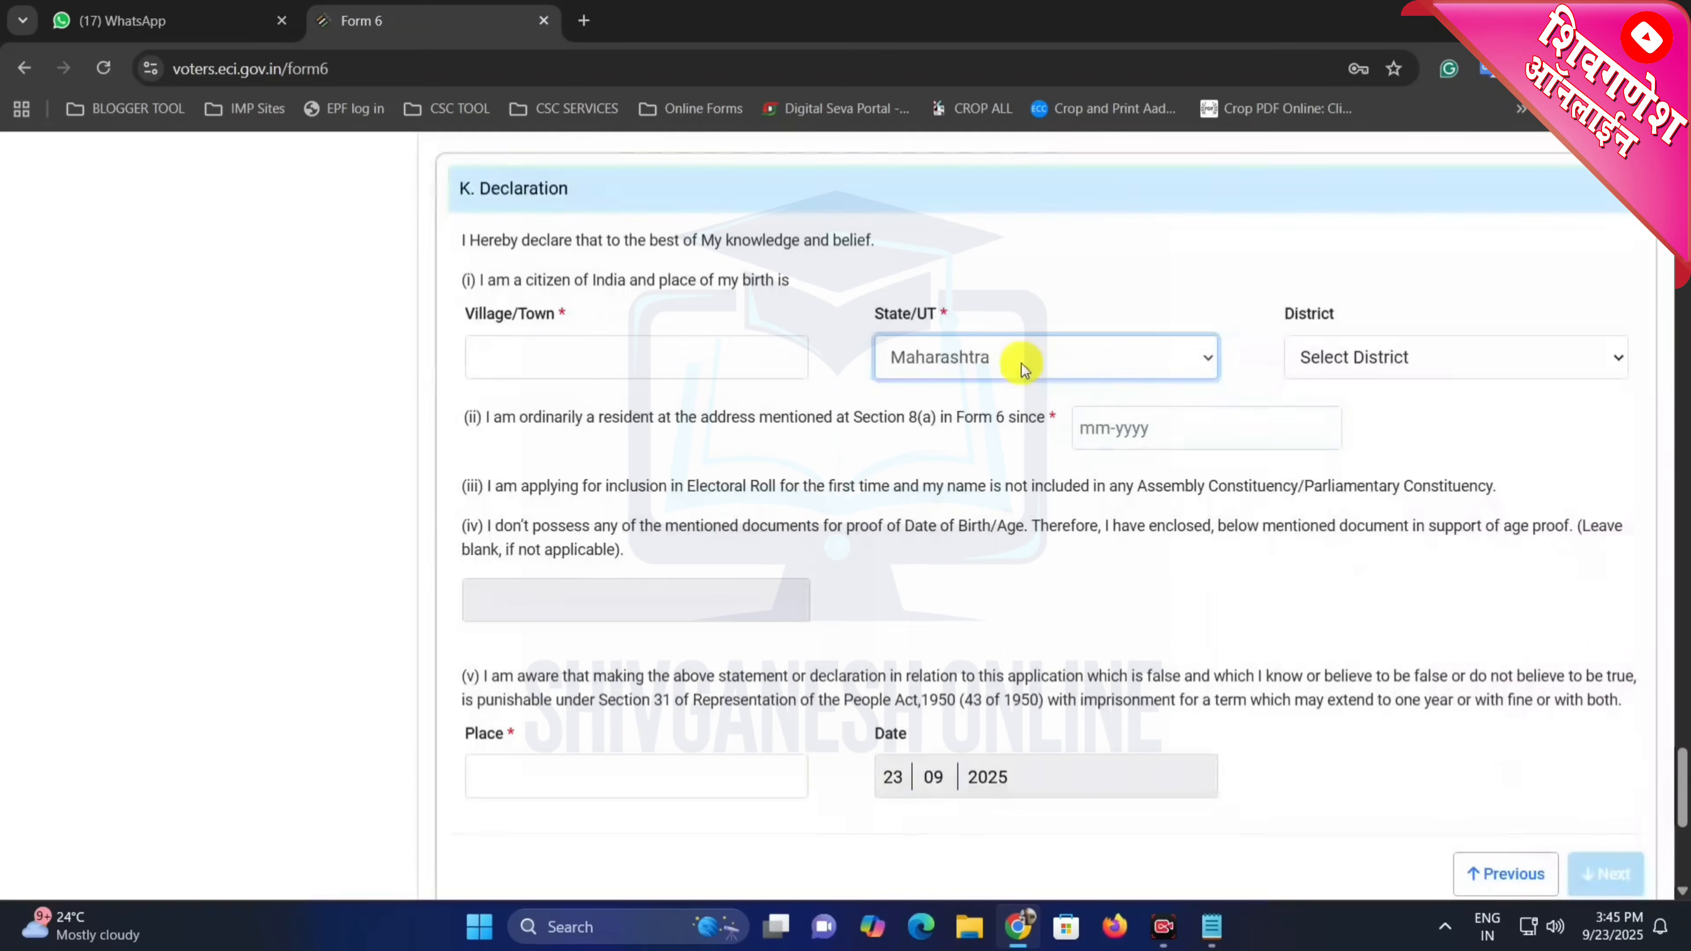
click(1353, 359)
text(pu)
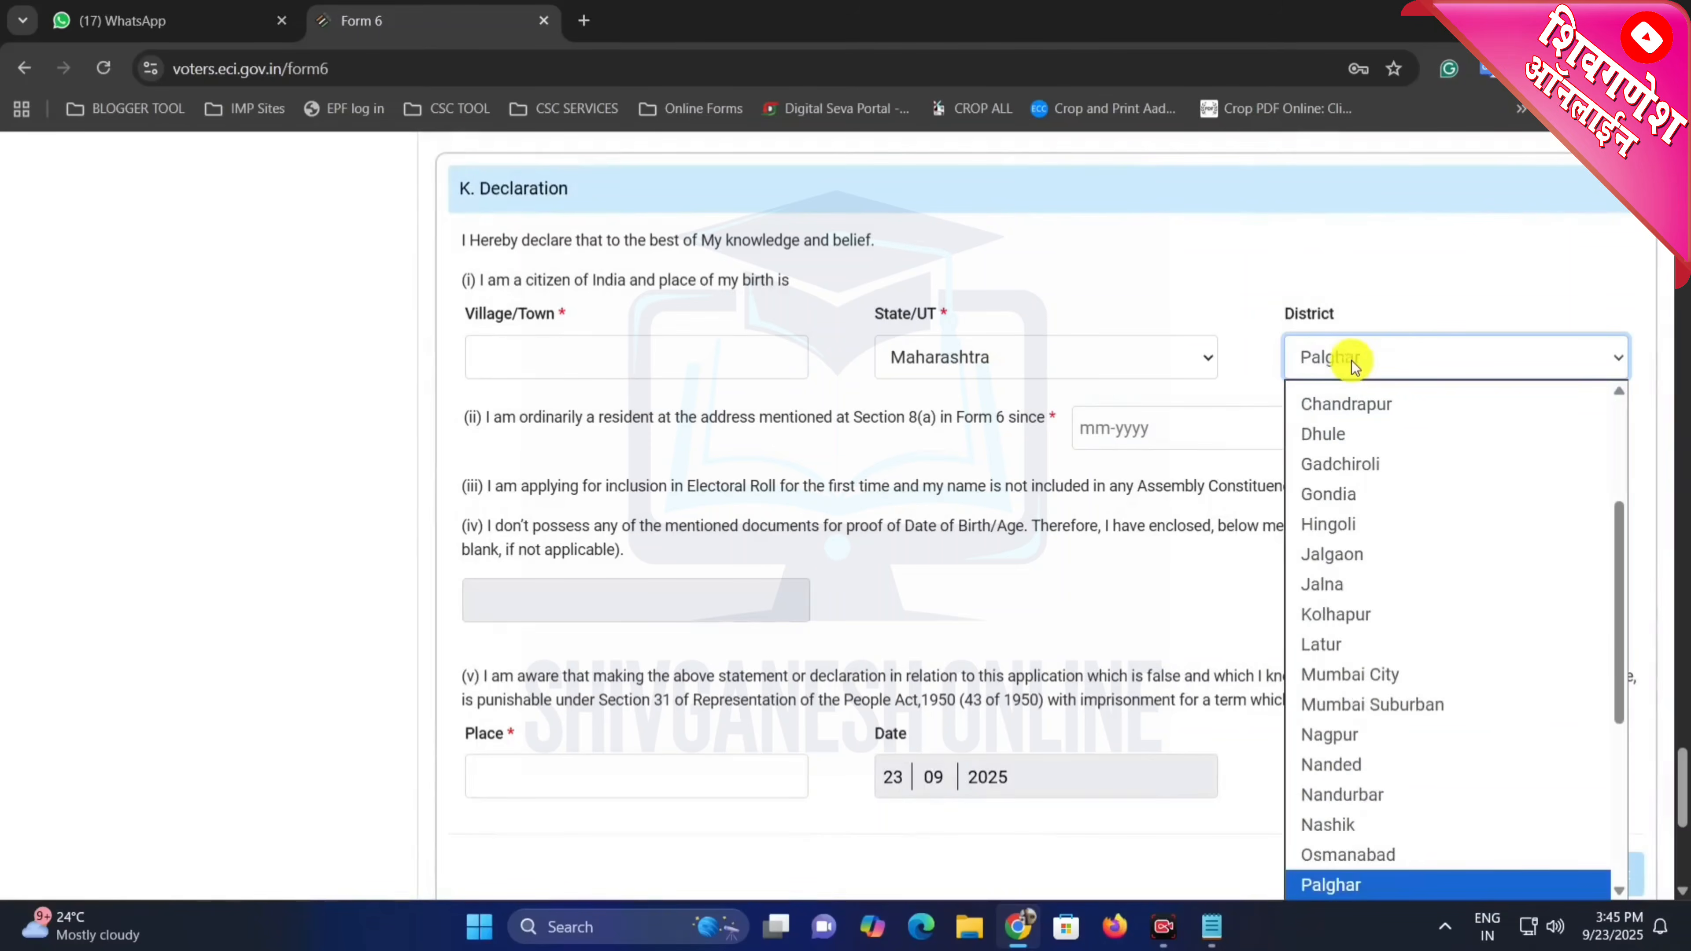
key(Return)
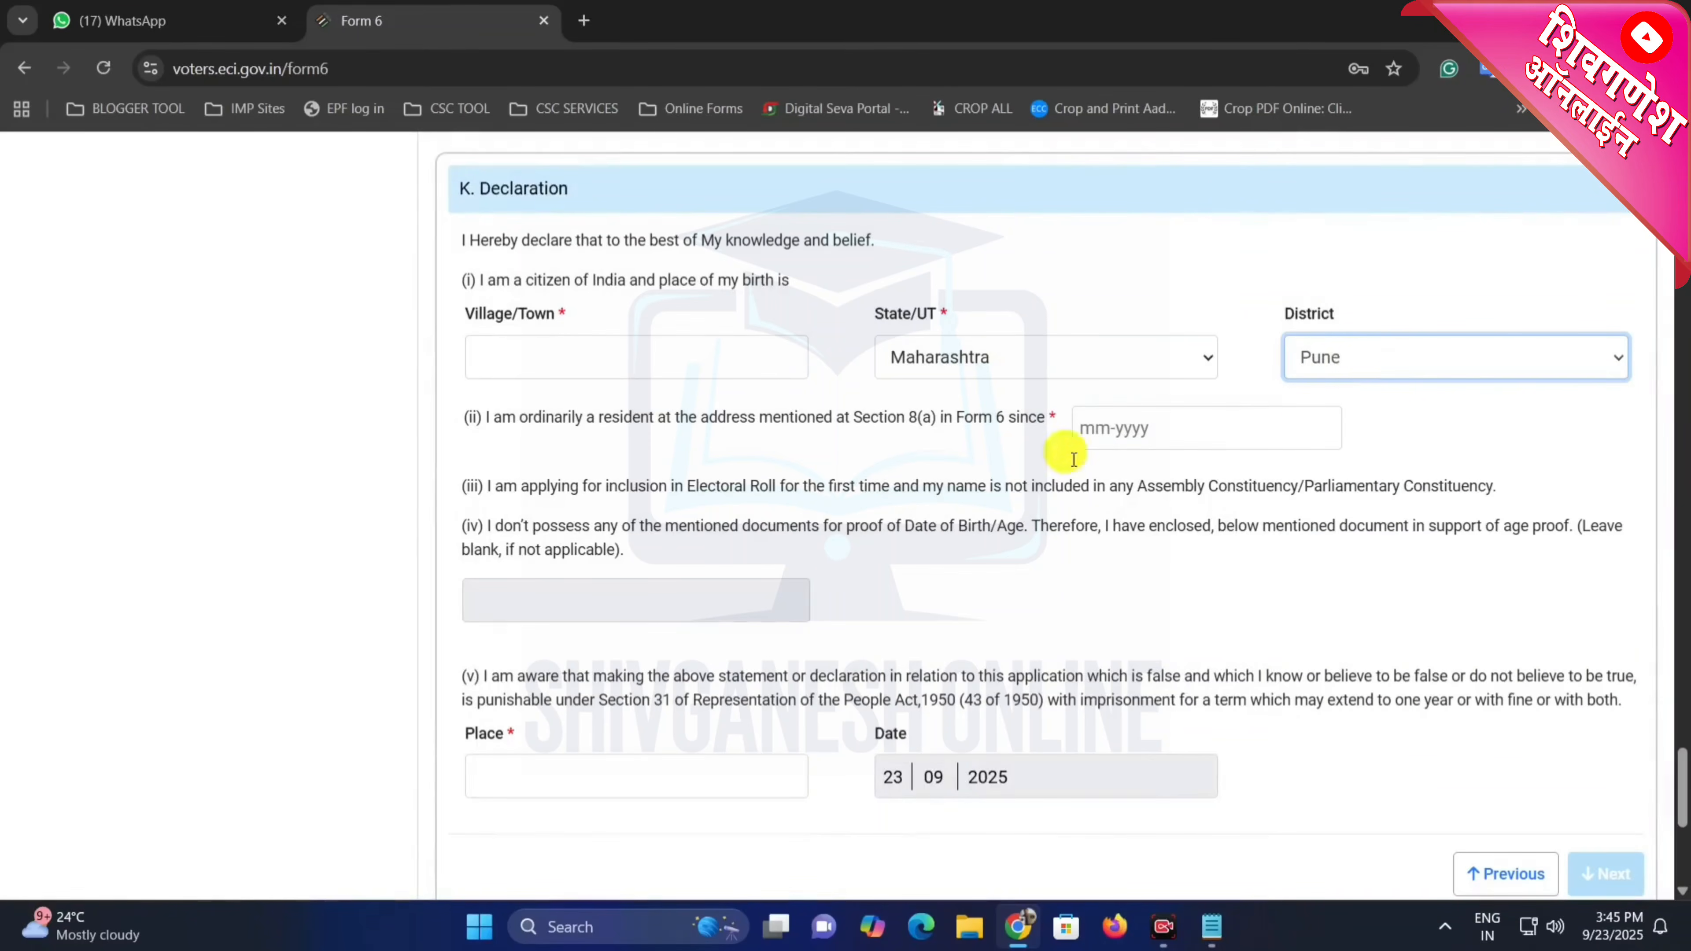
- Declare ordinary residence at the Section 8(a) address since 07-2005 and fill in the place of the declaration
drag(491, 418, 1020, 418)
click(1094, 425)
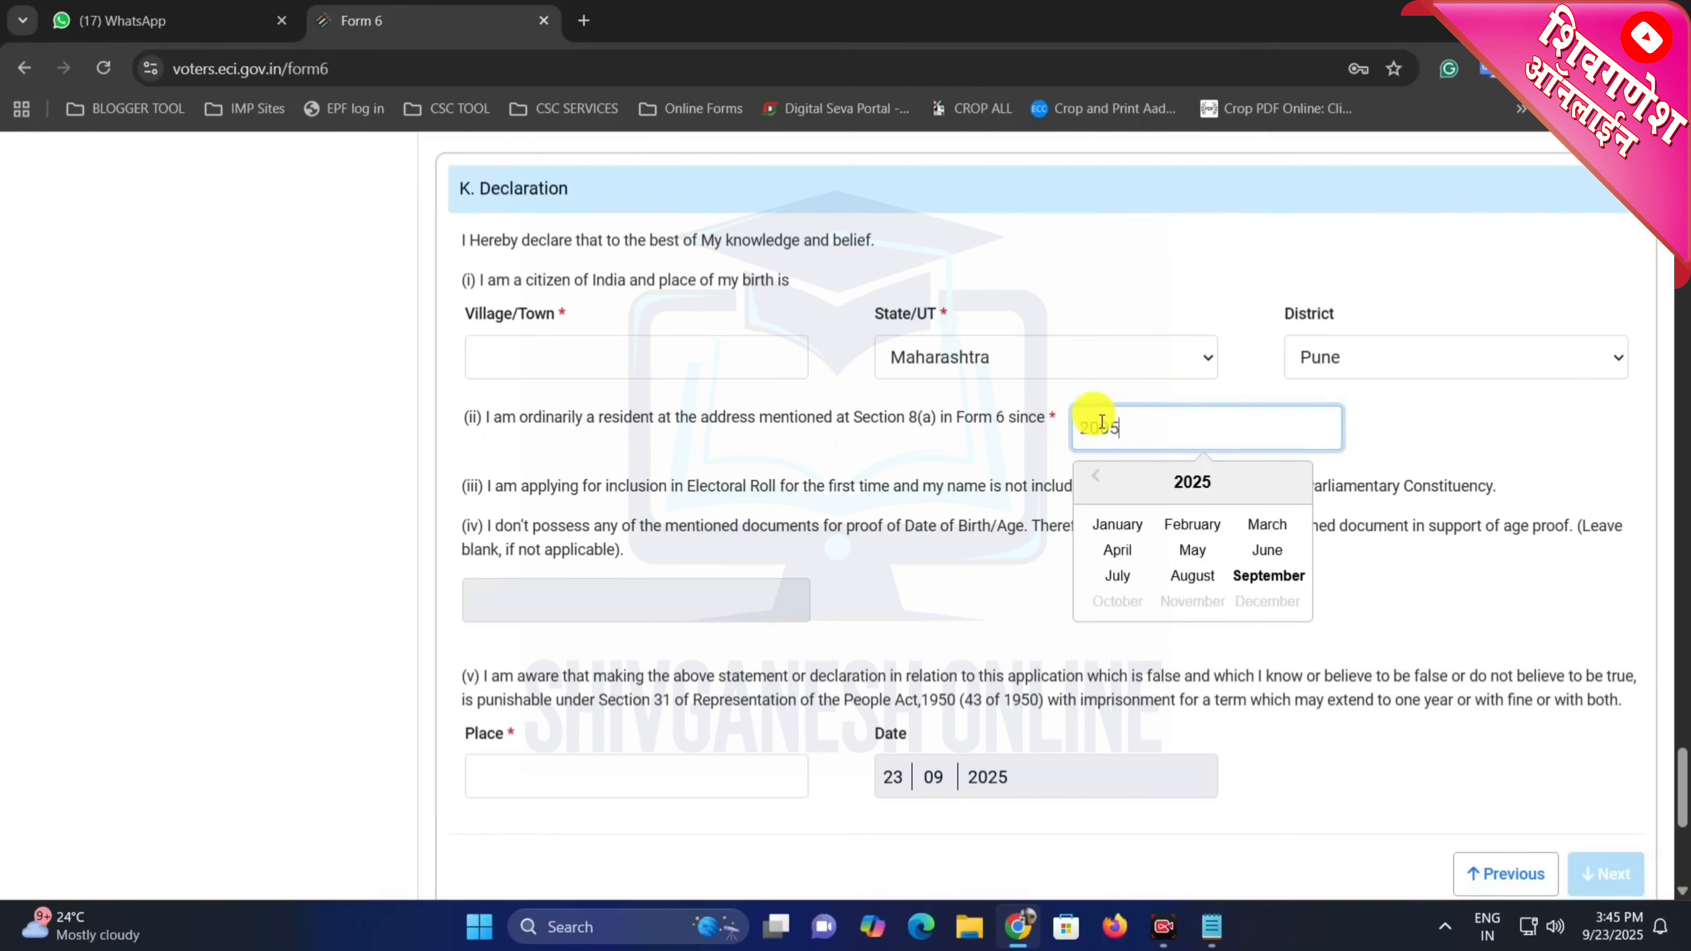
click(1449, 447)
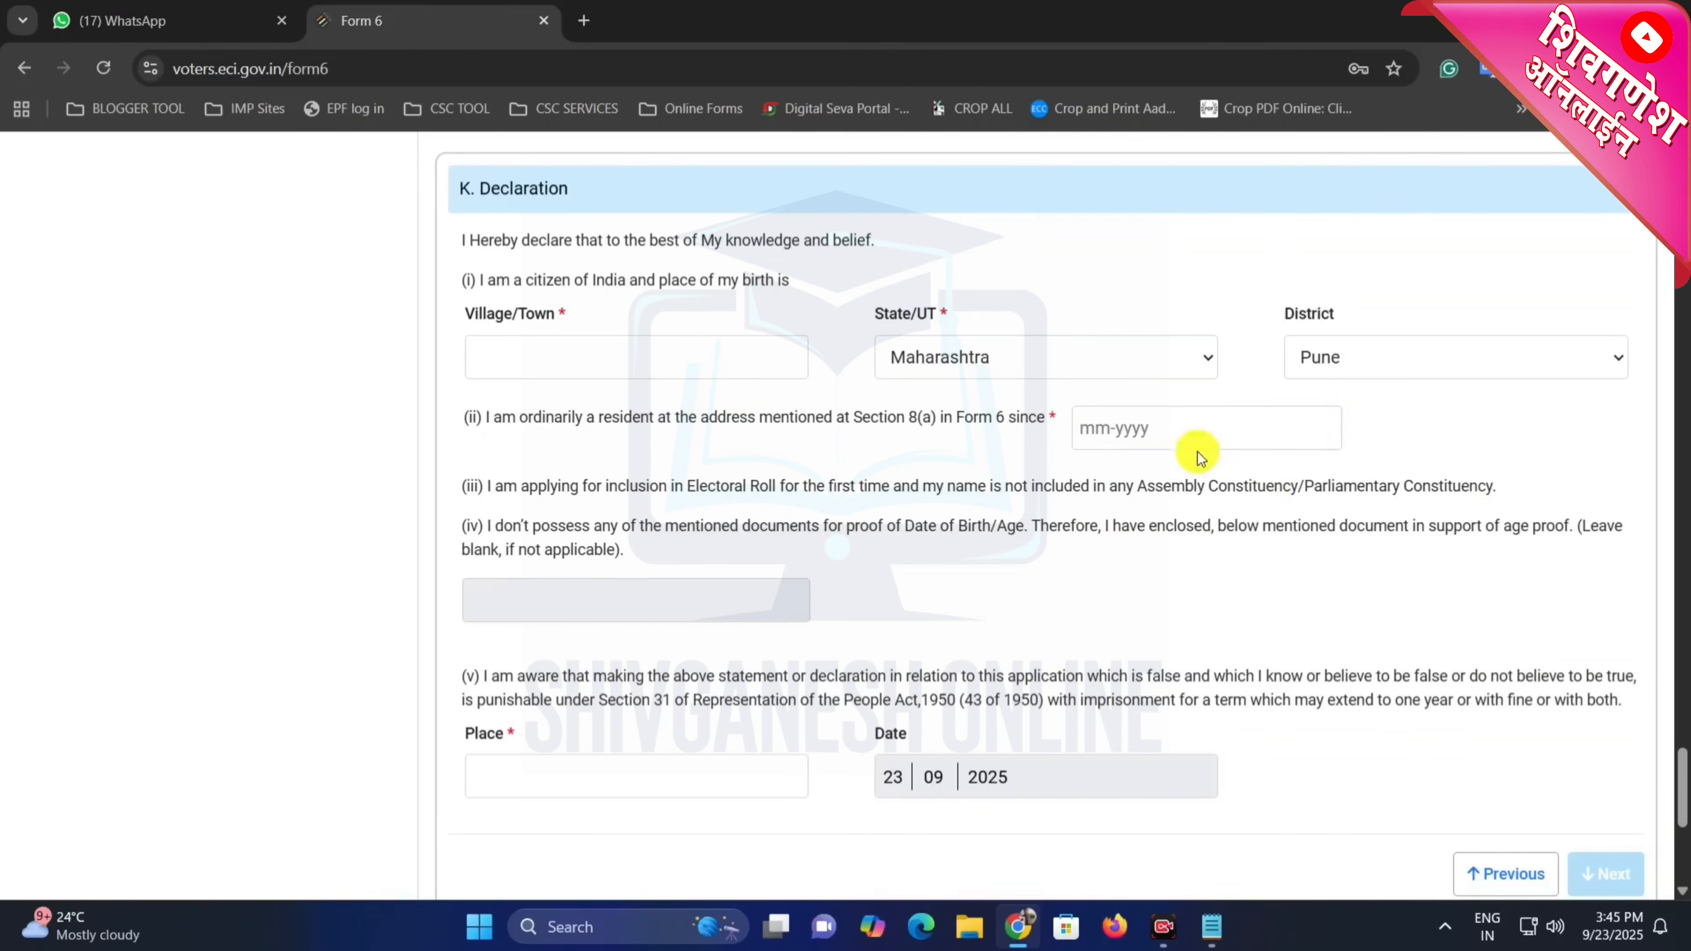
click(1204, 429)
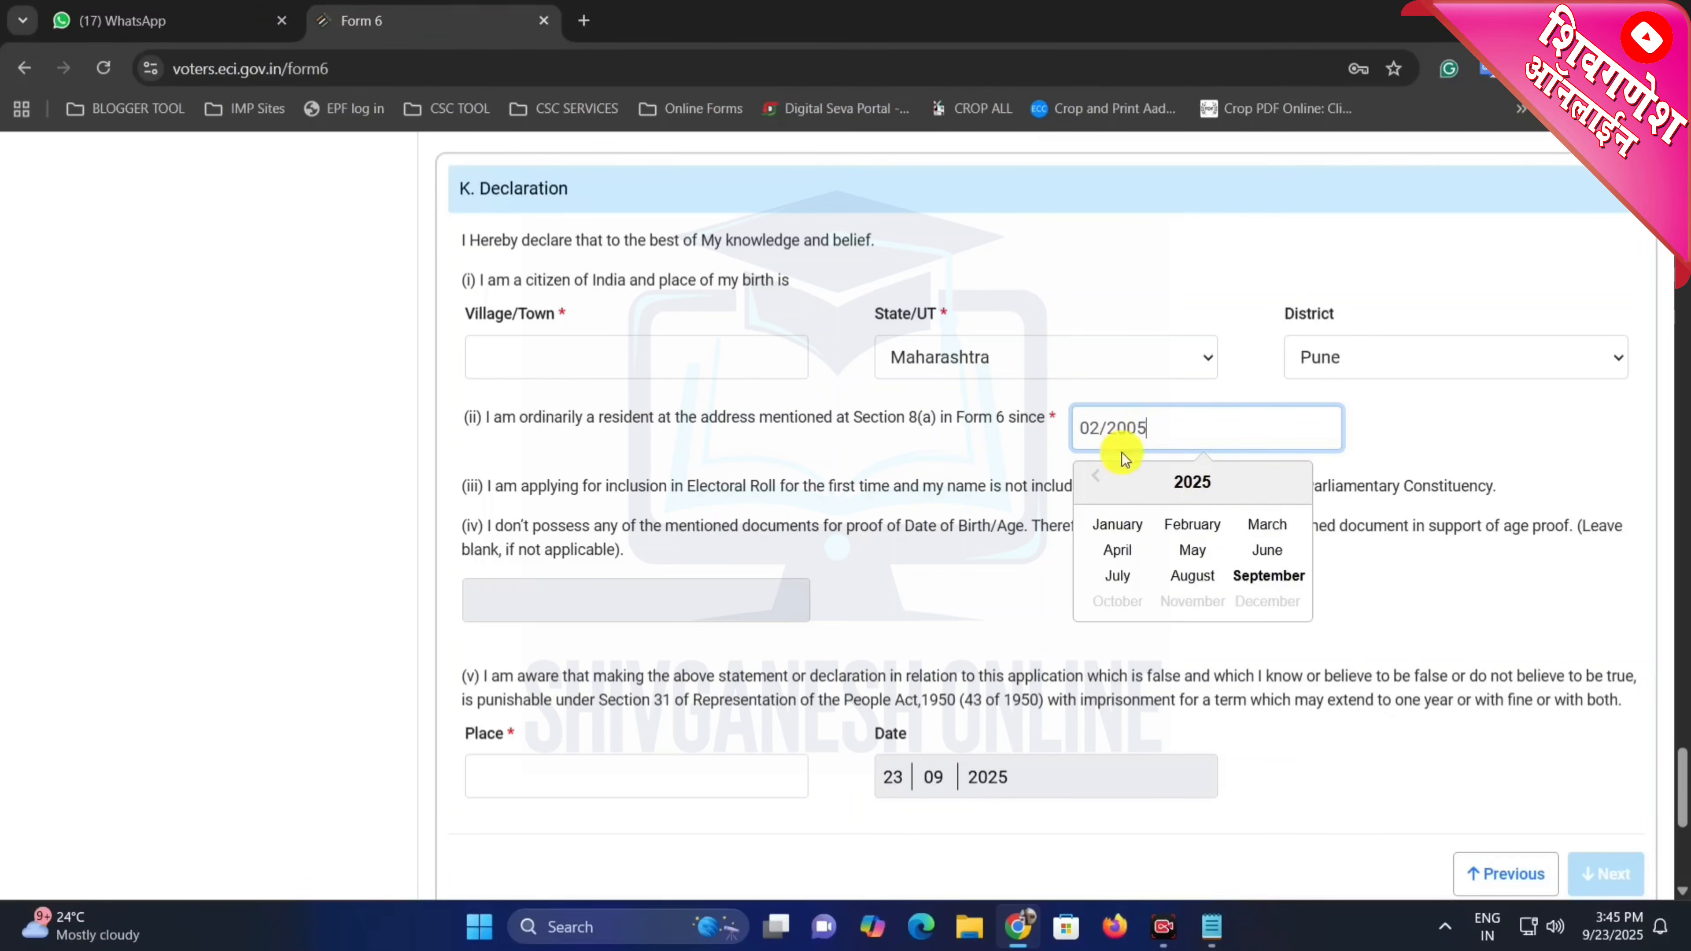
click(1117, 575)
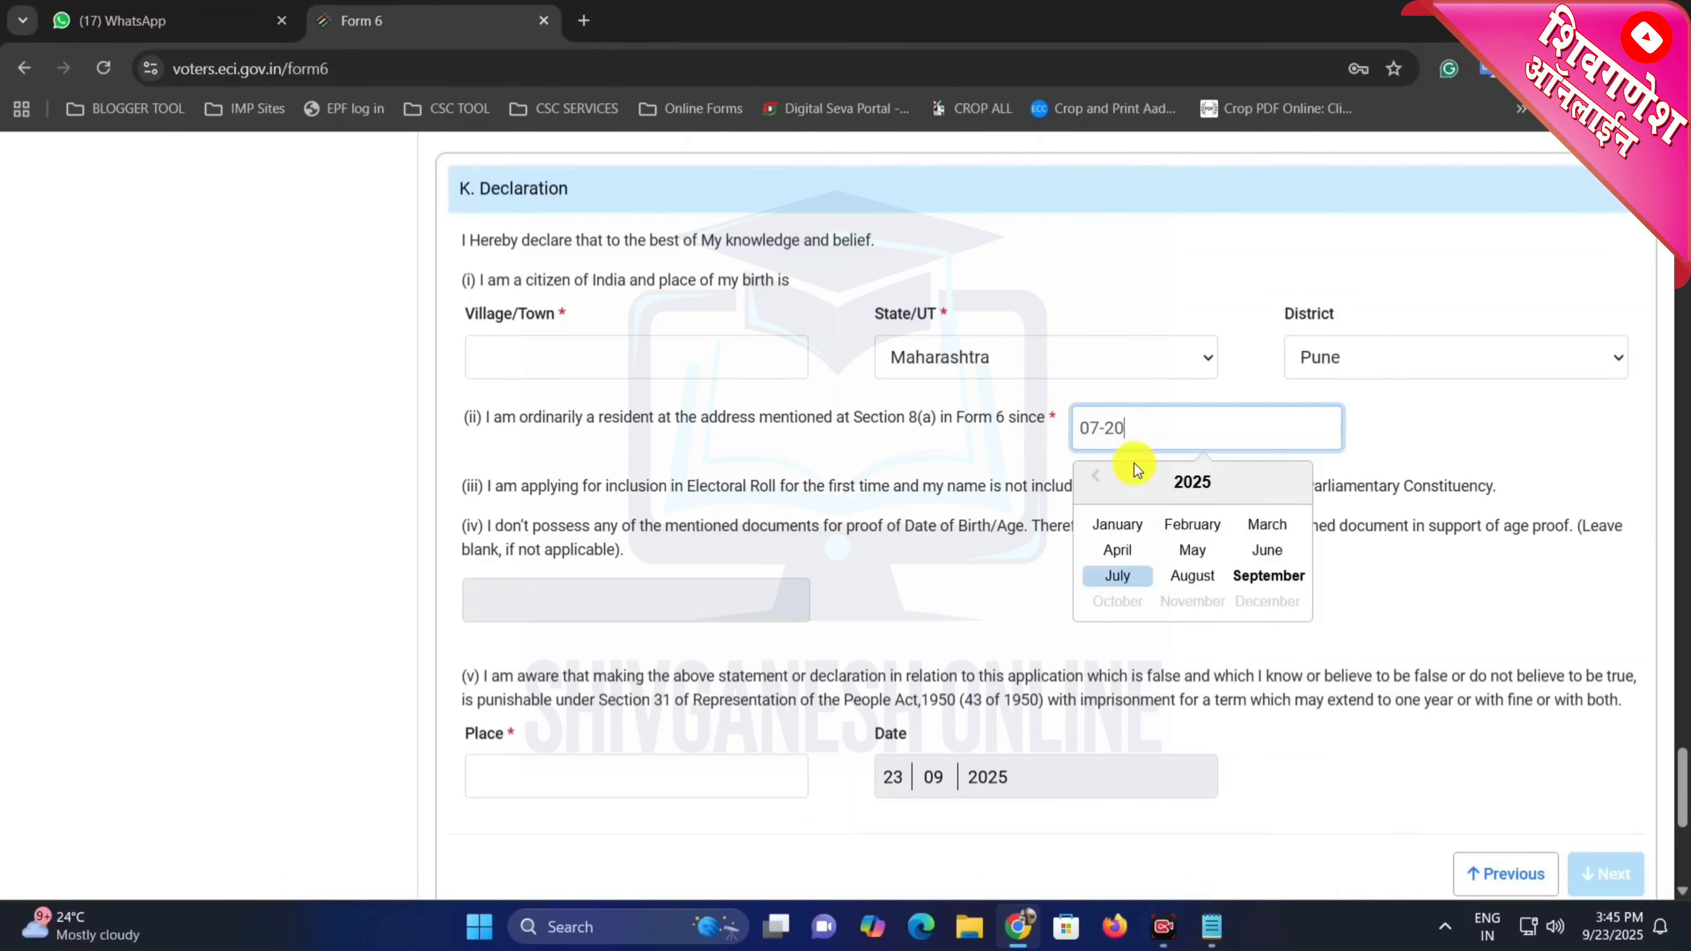
text(05)
click(1117, 576)
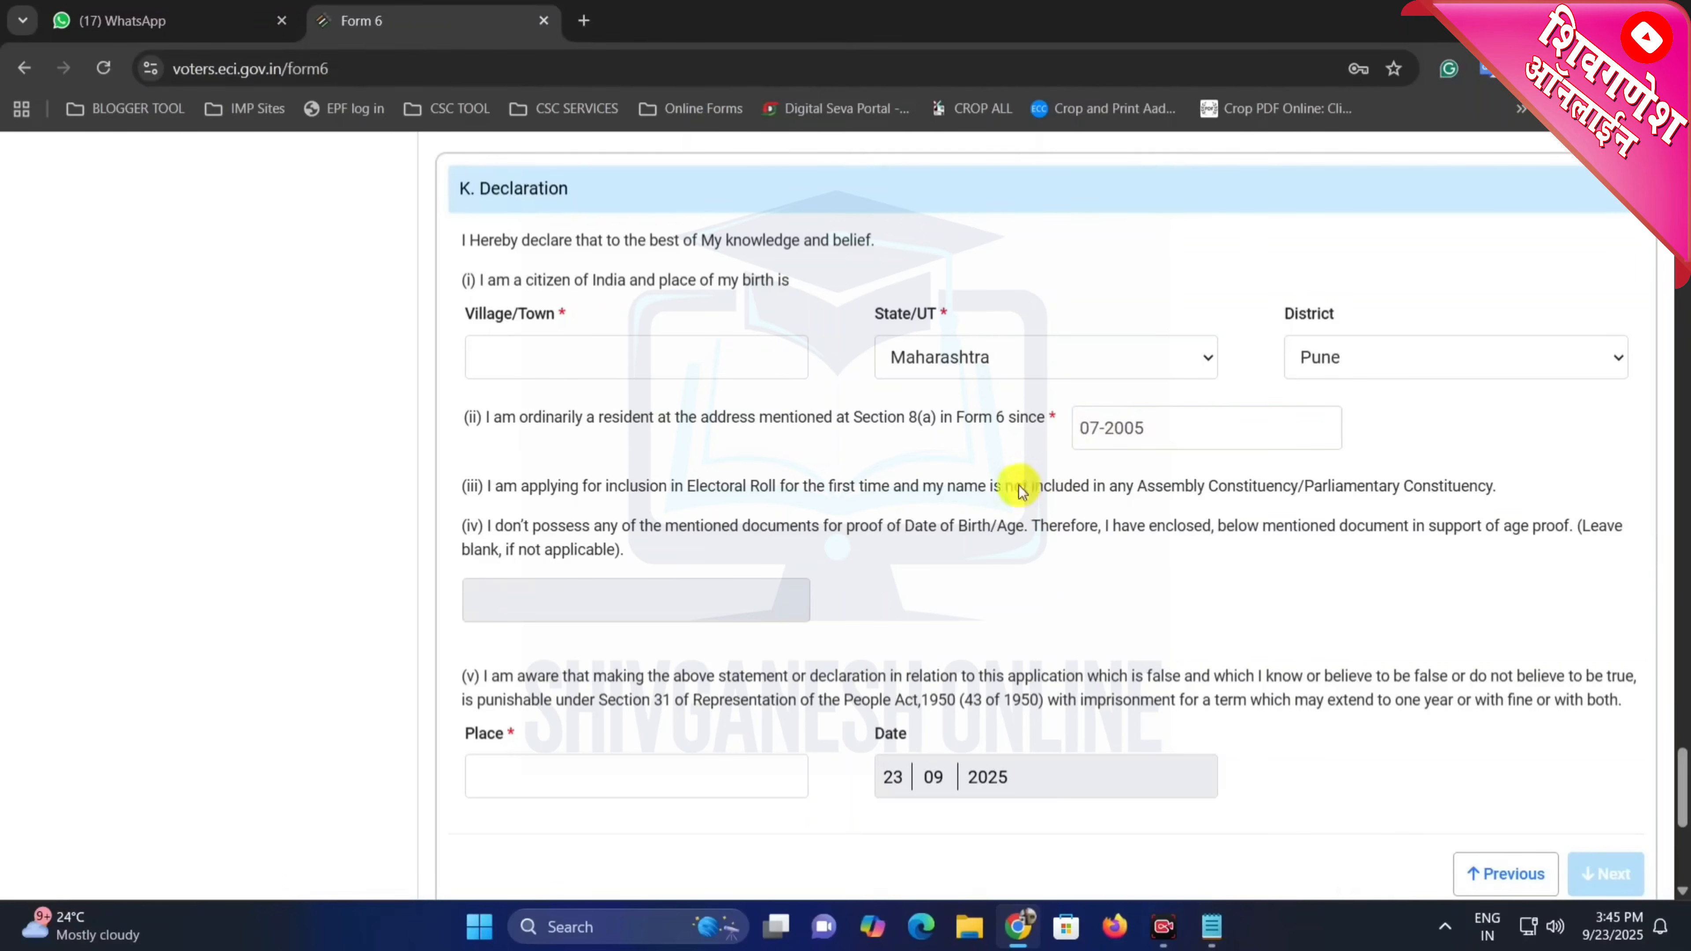
scroll(1022, 491, down, 2)
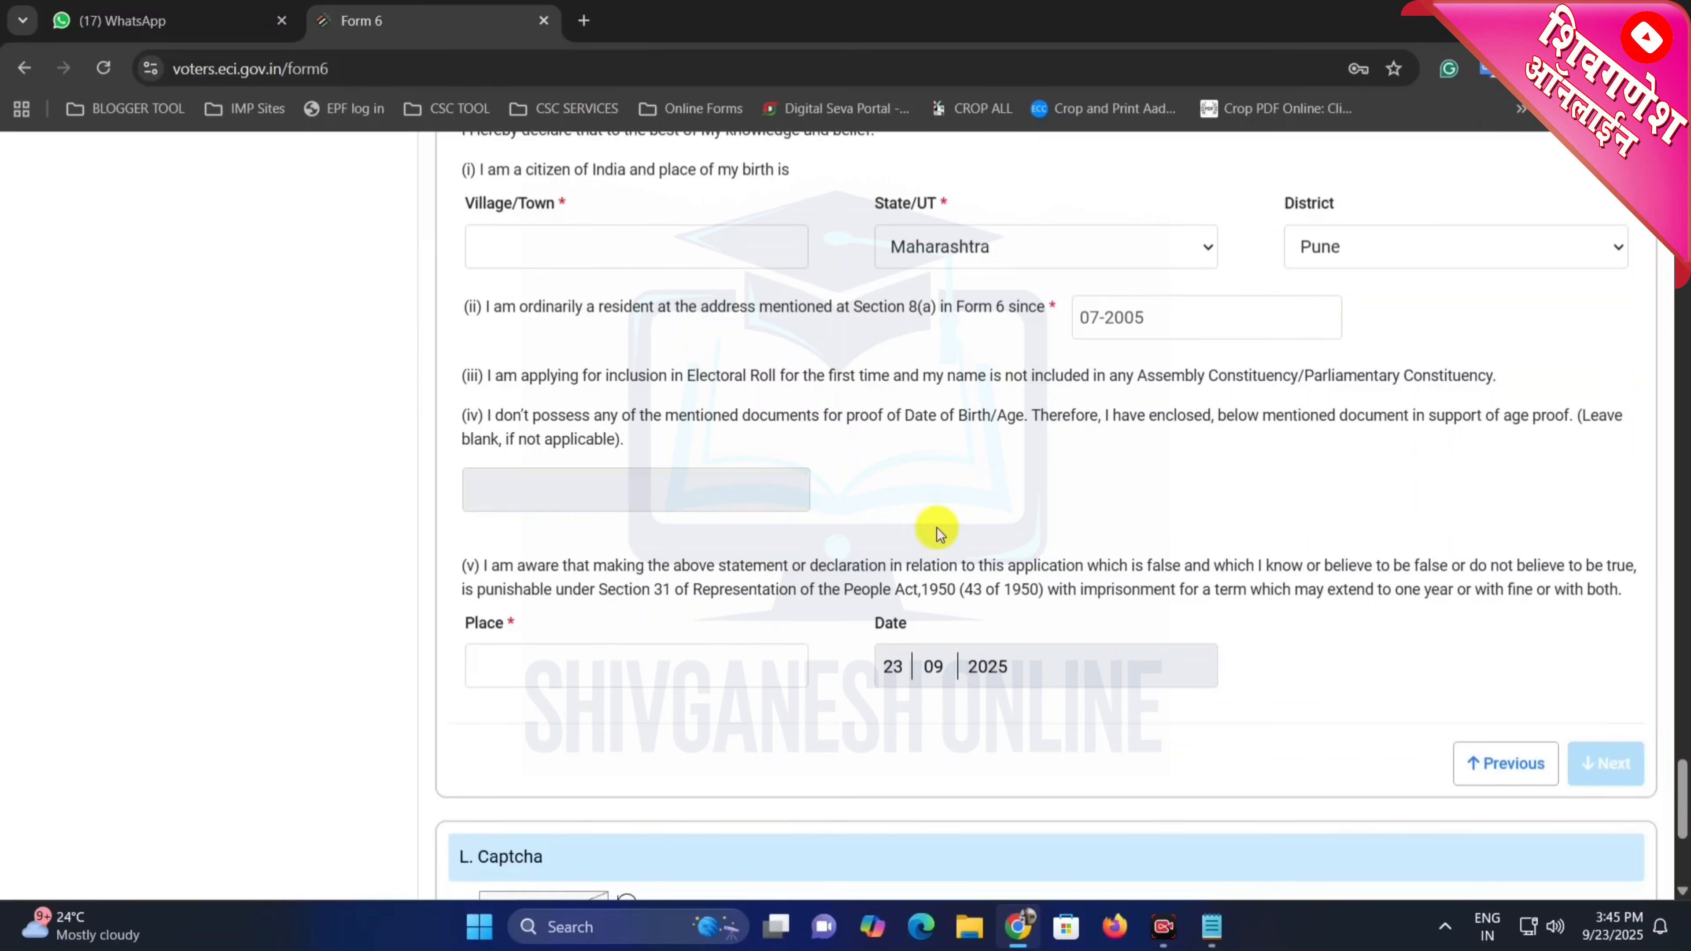
click(612, 667)
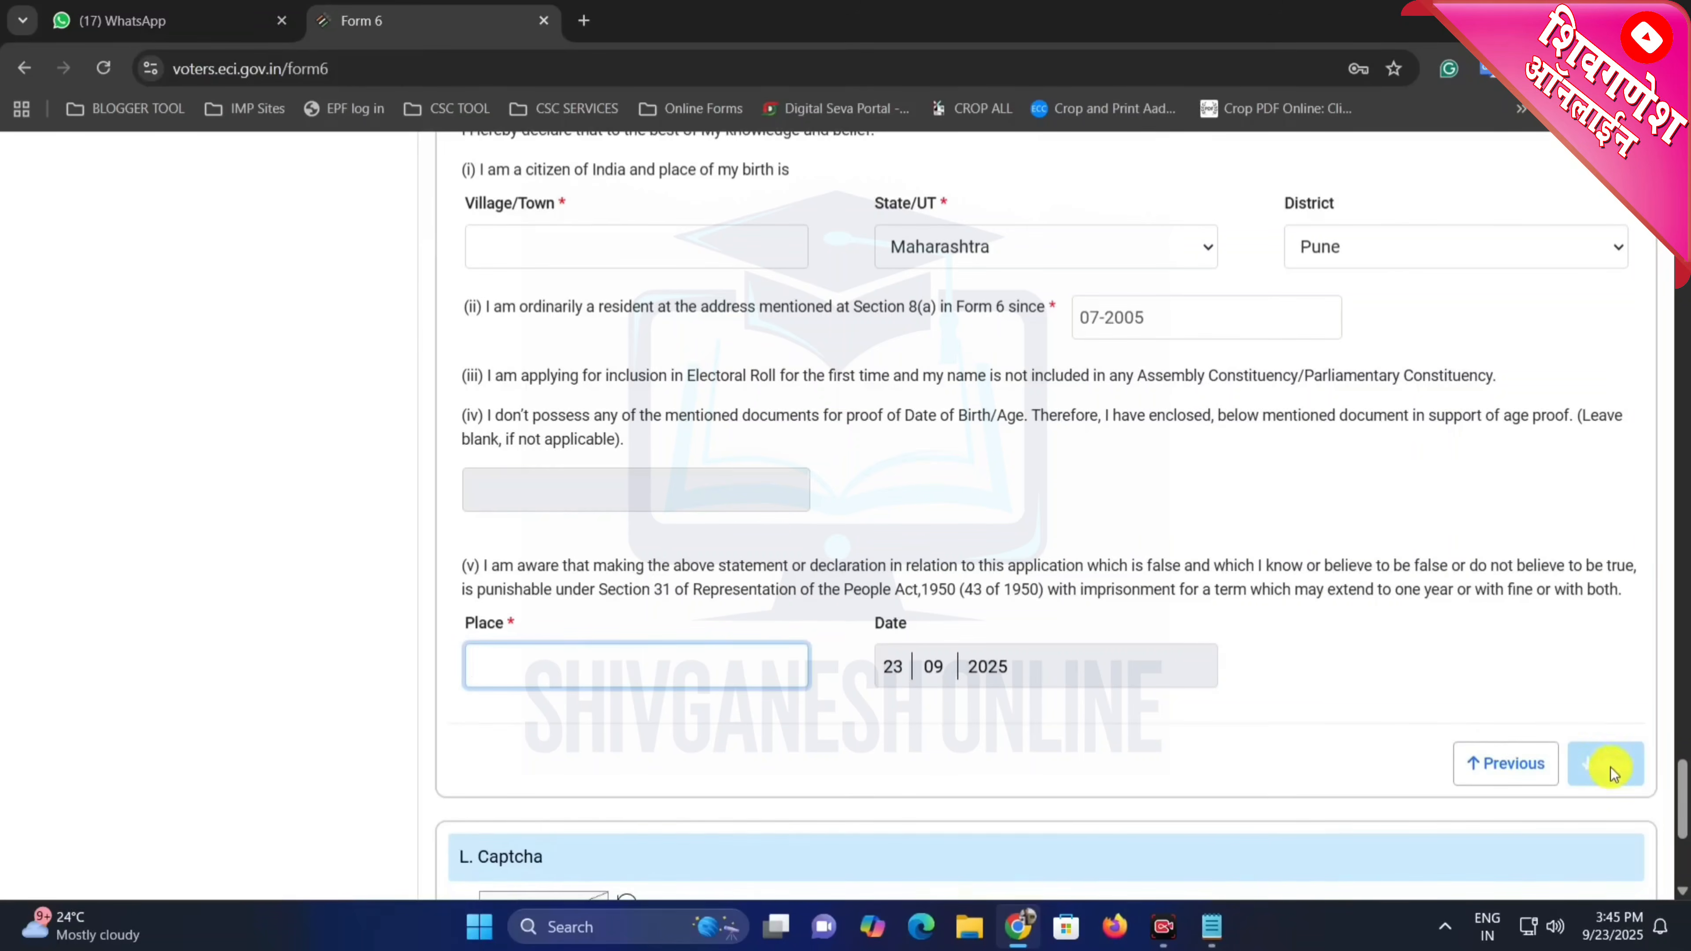
- Enter the displayed captcha in section L and request the OTP for the form
click(661, 622)
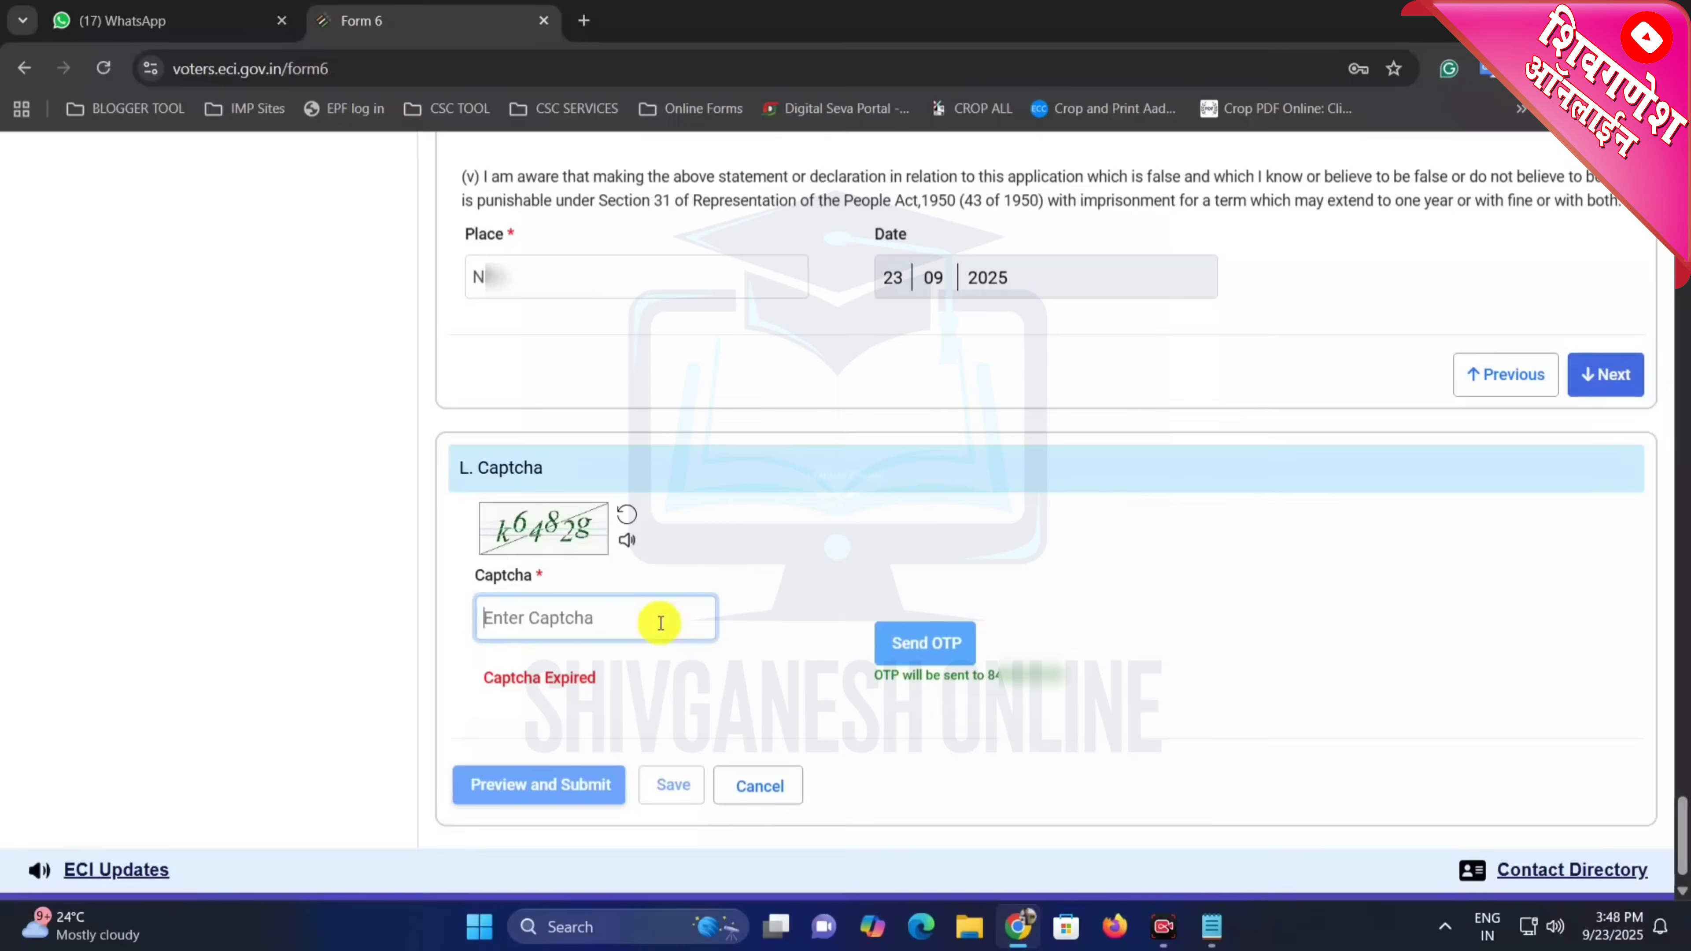
text(k648)
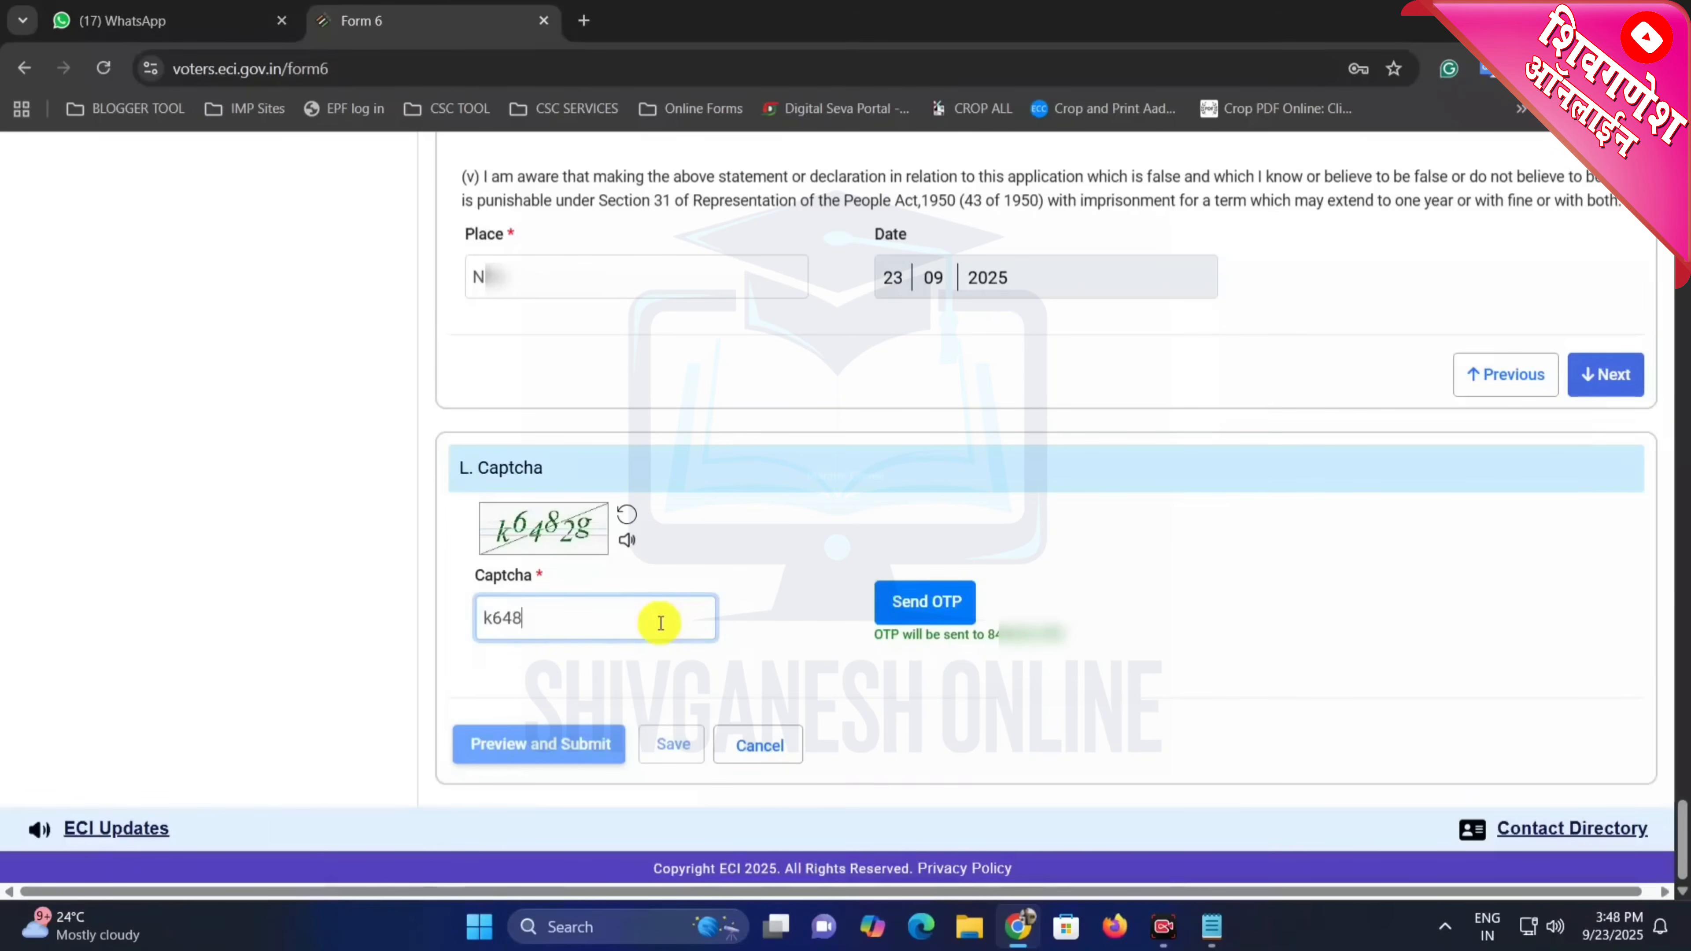
text(2g)
click(926, 602)
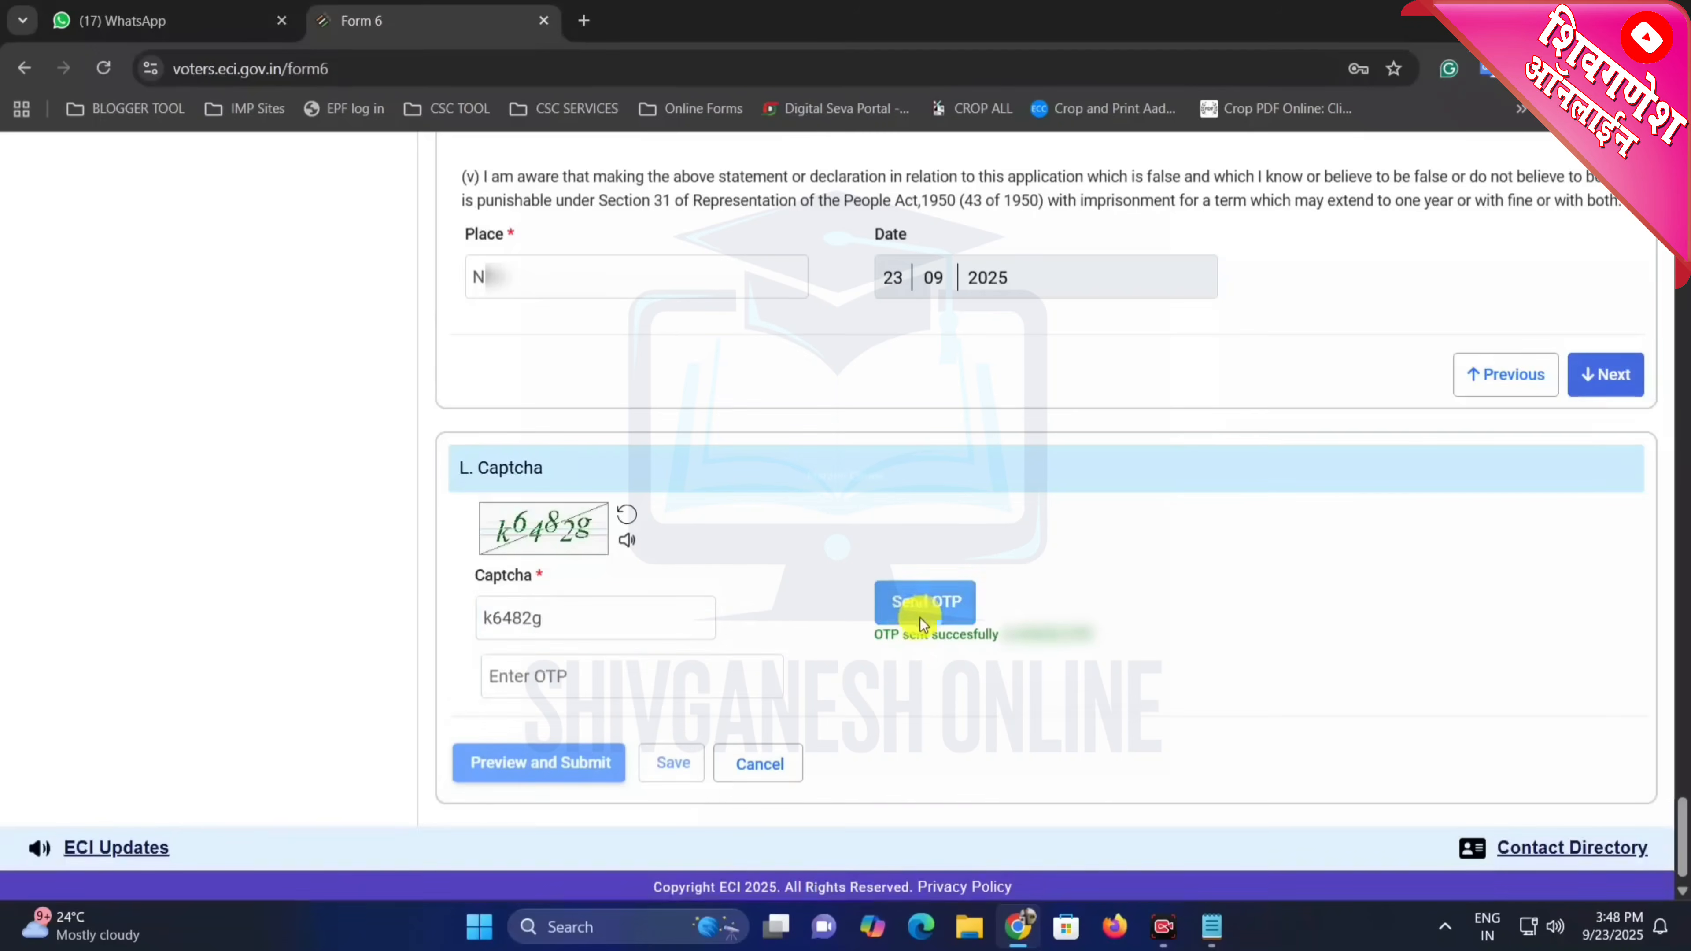
- Enter the received OTP and open the preview of the completed Form 6
click(738, 679)
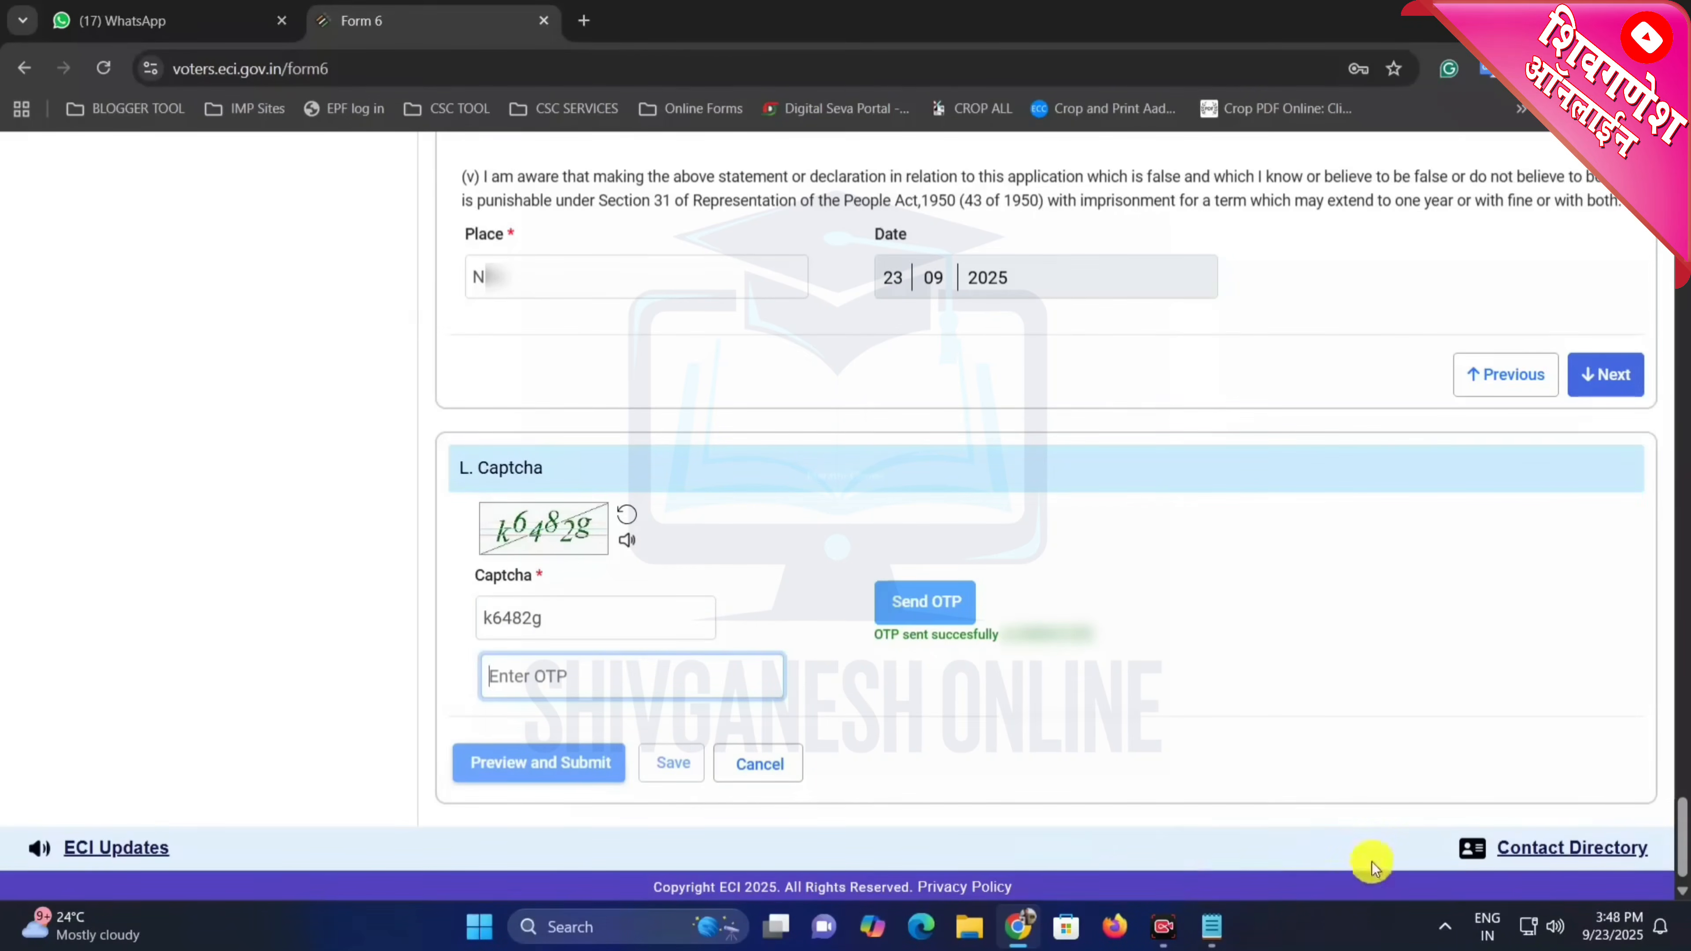
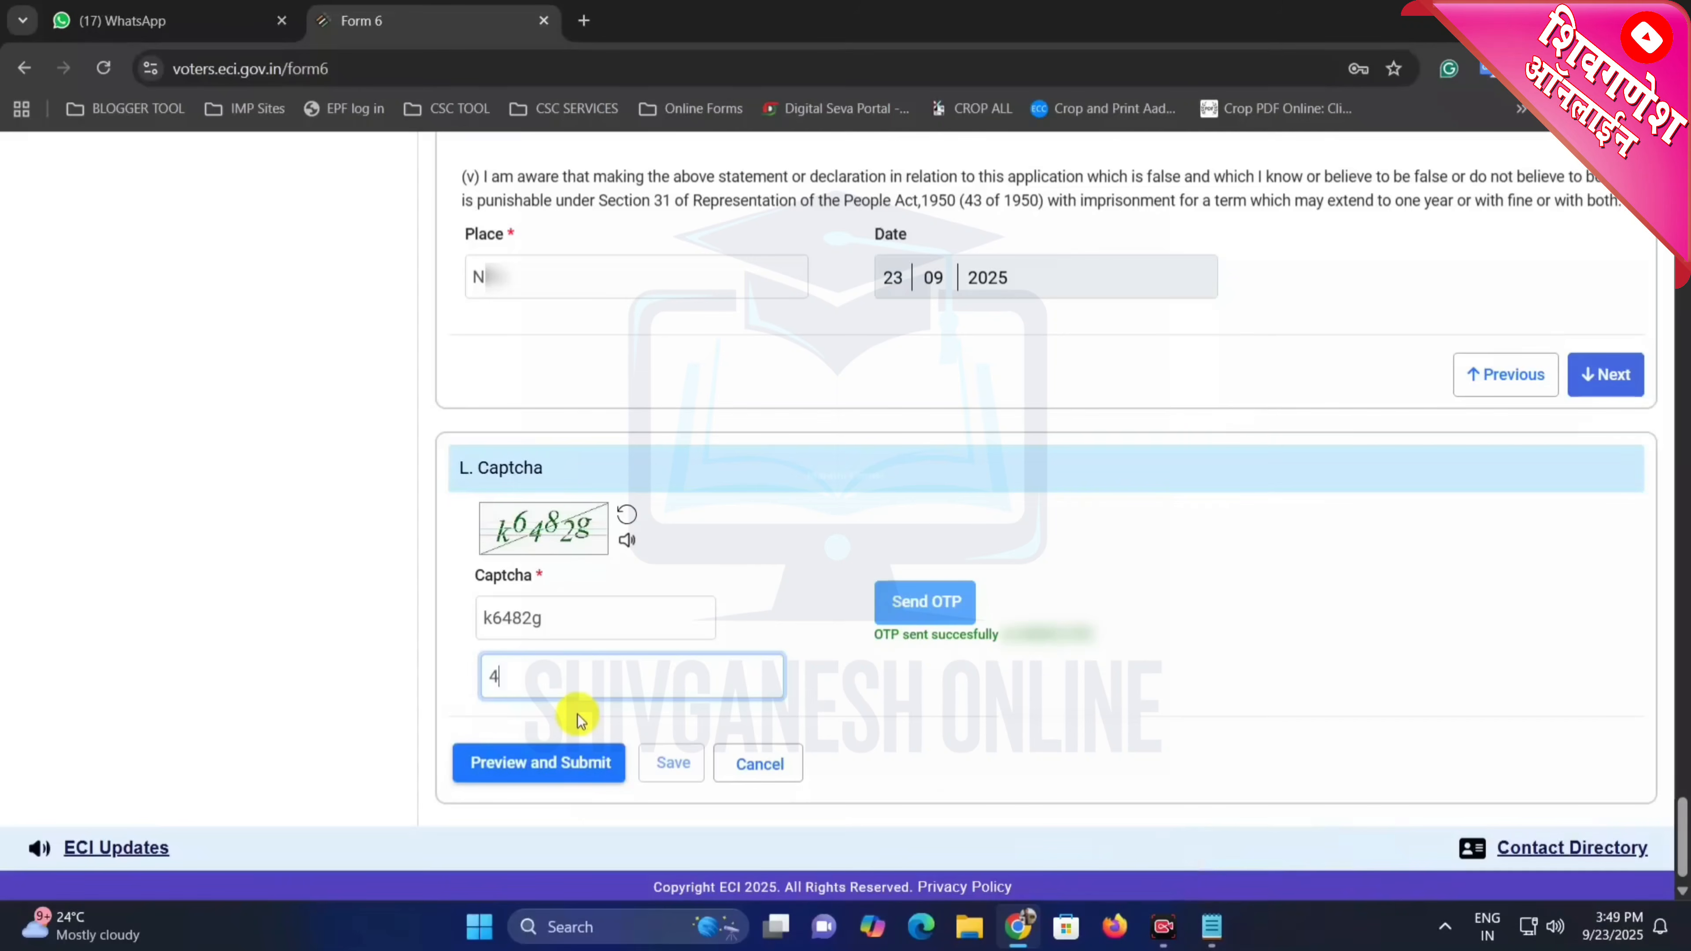
click(603, 760)
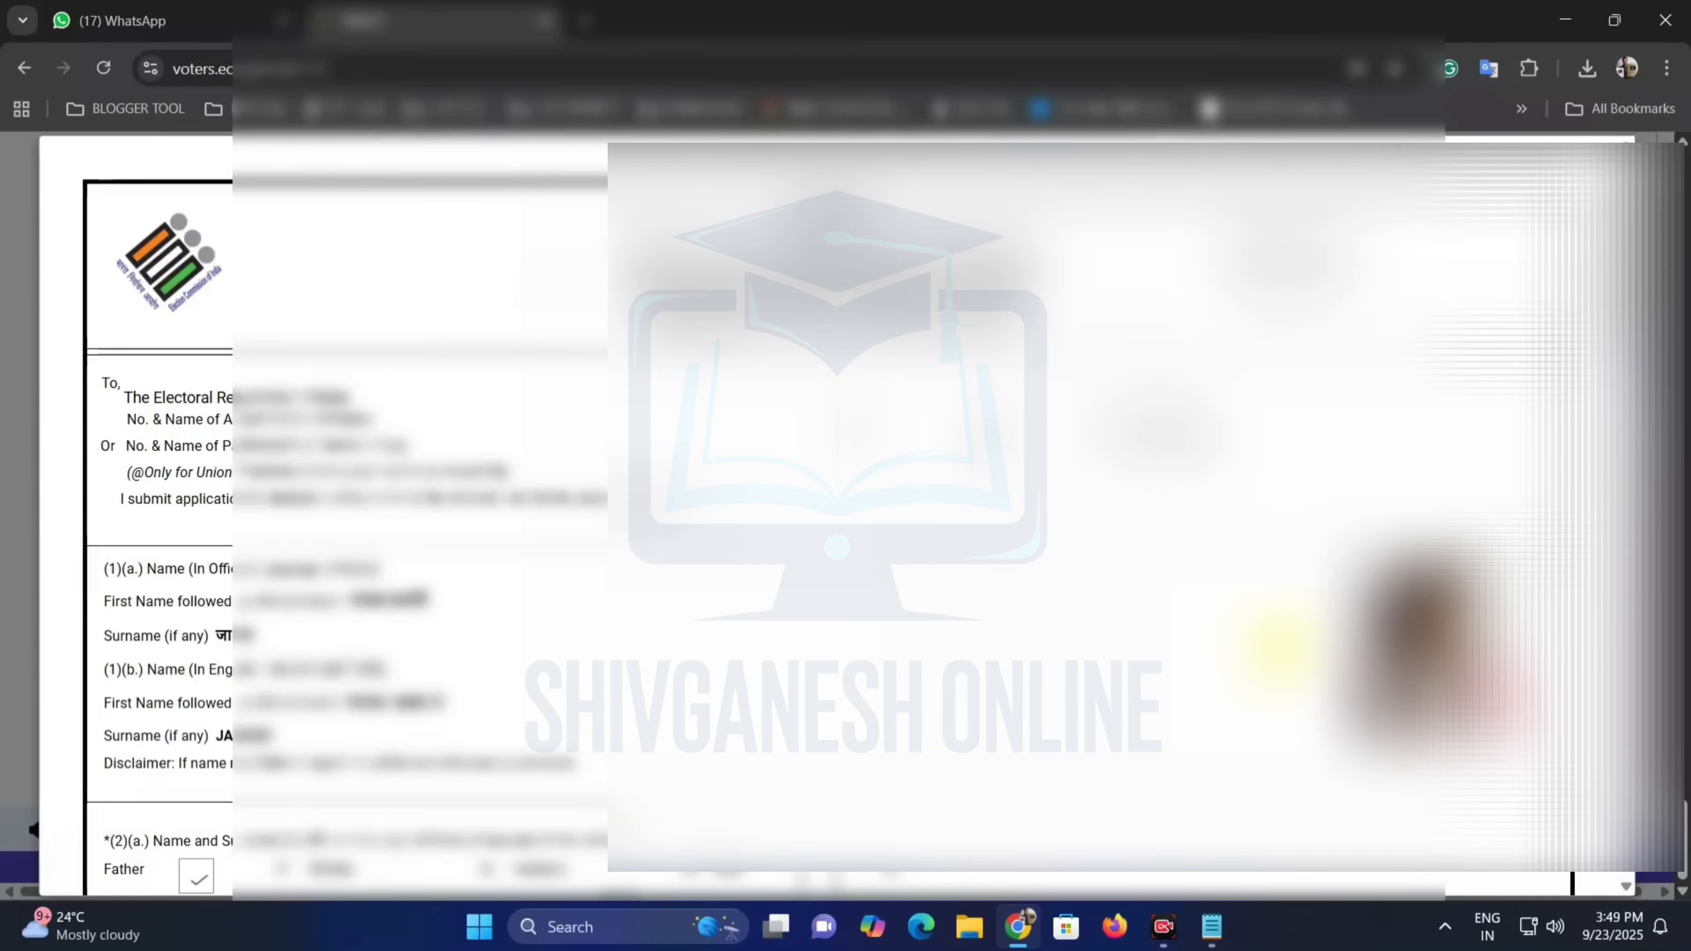
- Review the Form 6 preview through to its end, then submit it for eSign and confirm the submission
scroll(160, 513, down, 15)
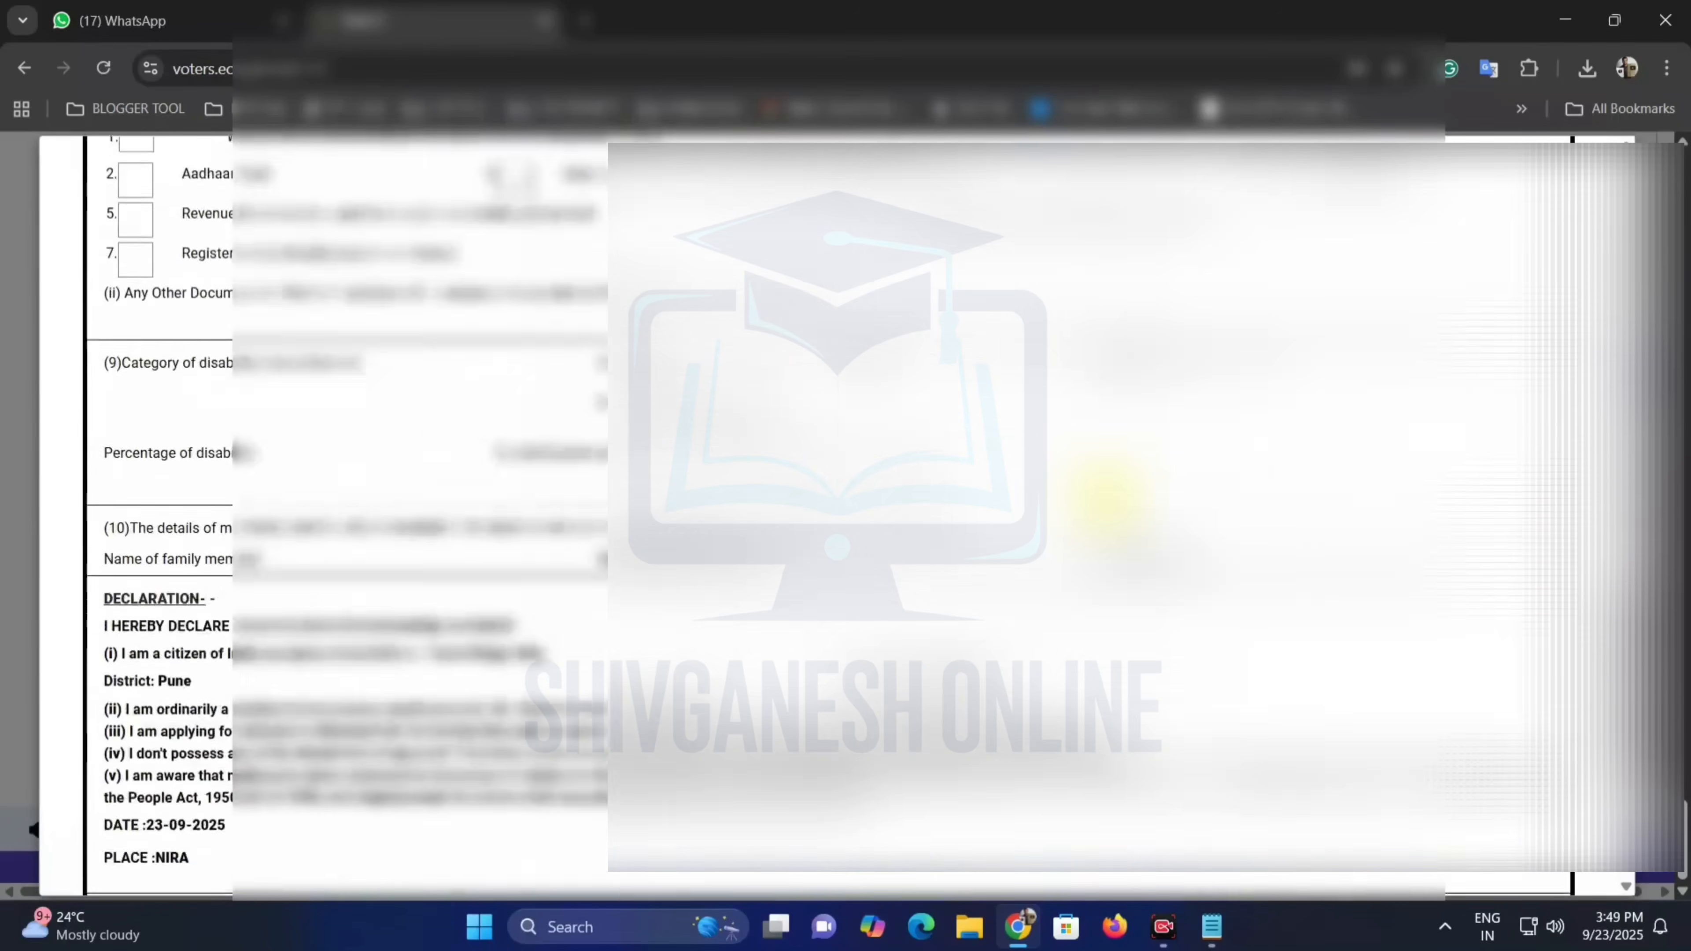
scroll(160, 513, down, 2)
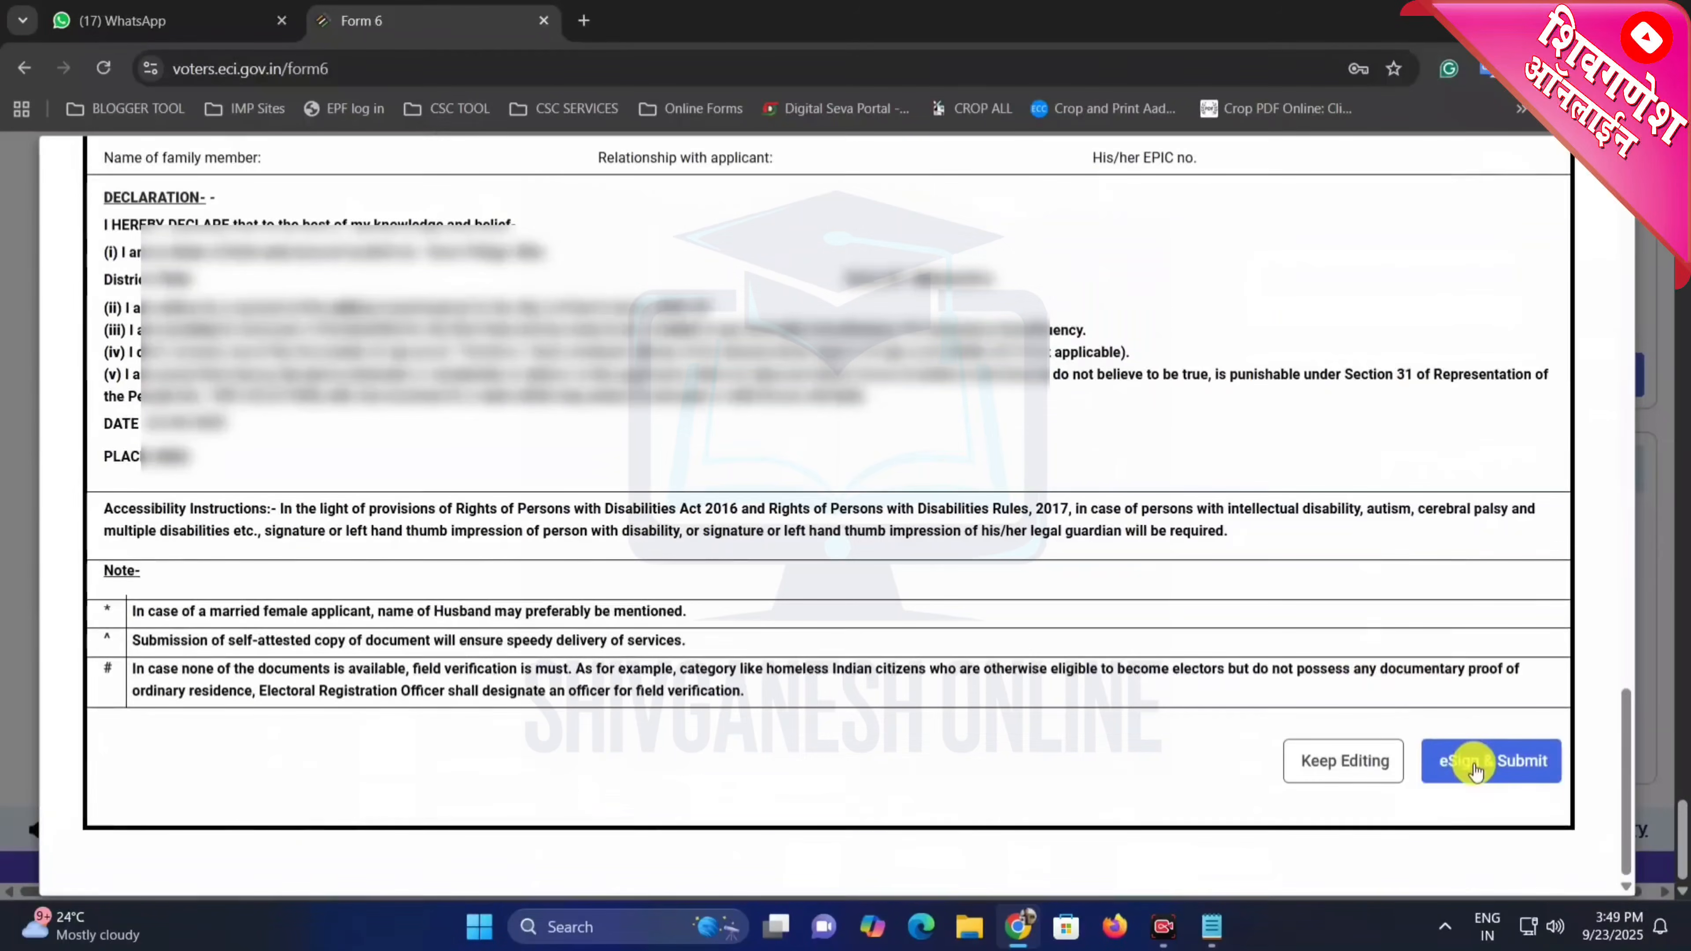
click(1473, 762)
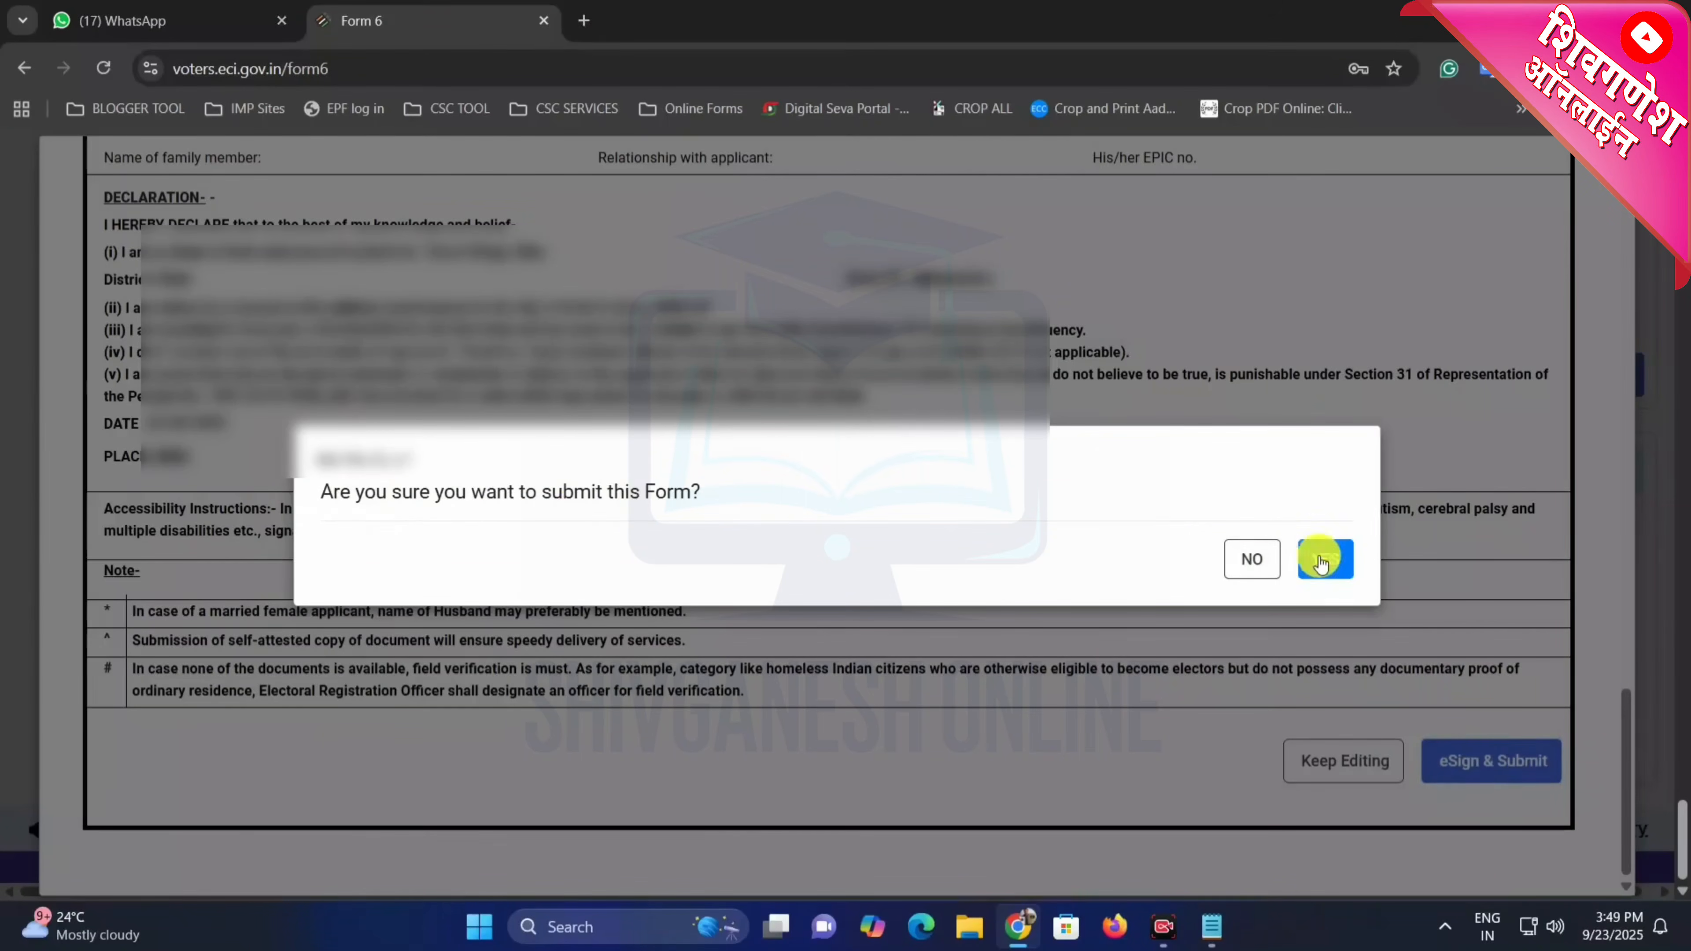
click(1320, 563)
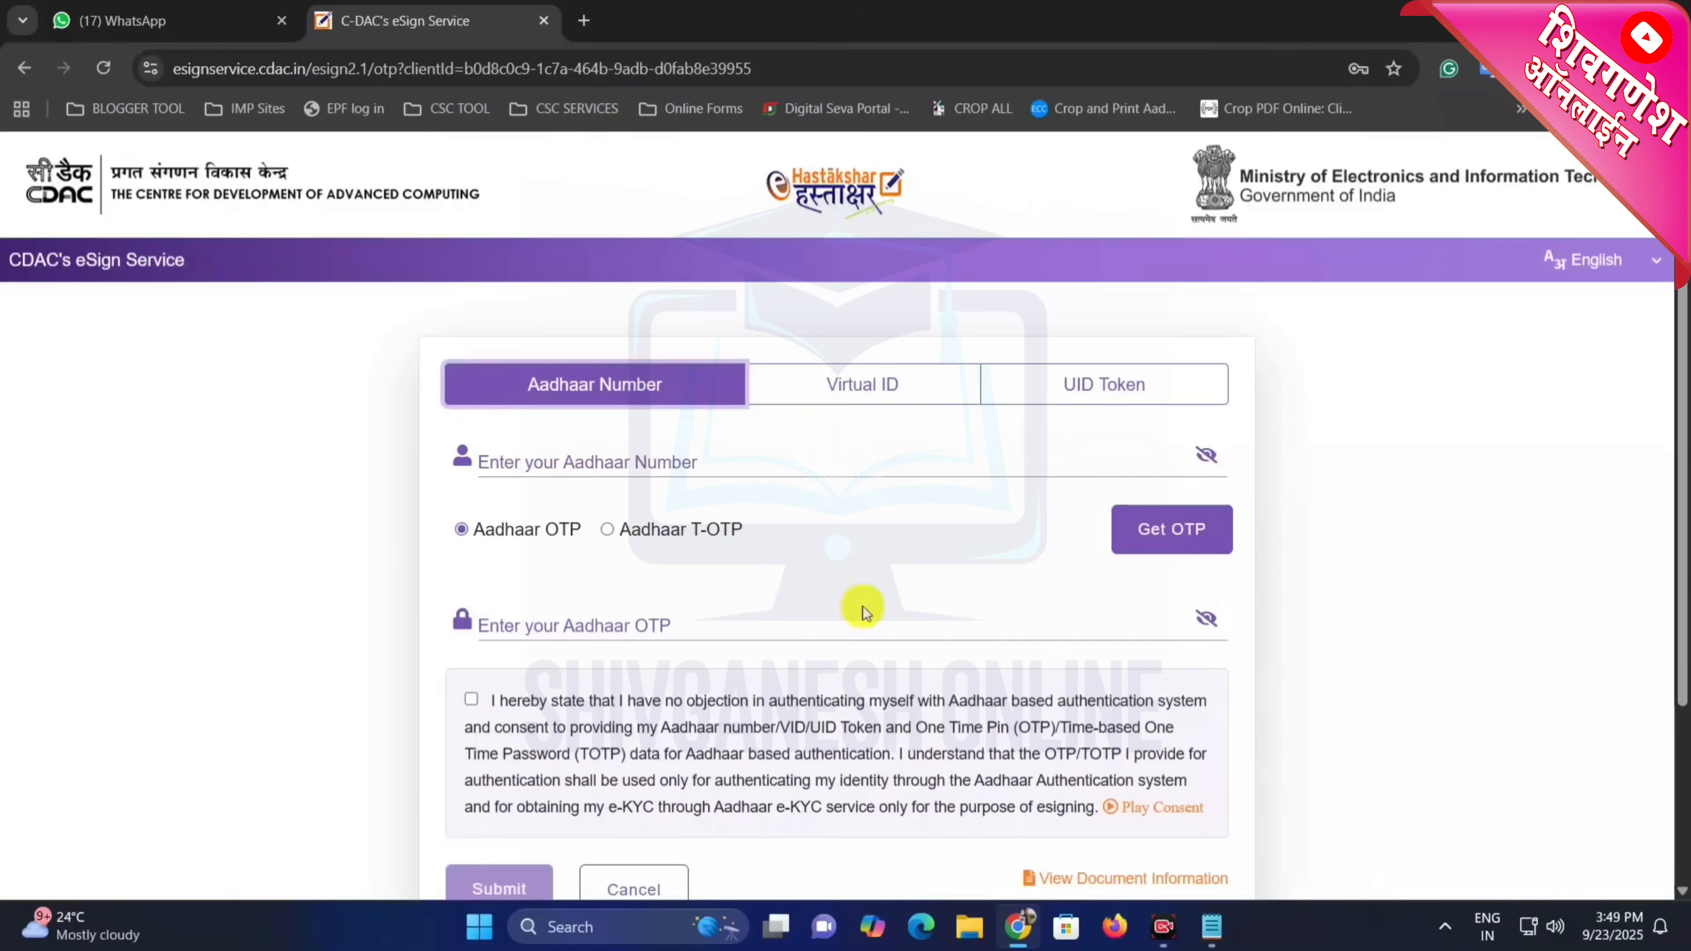
- Enter the applicant's Aadhaar number on the eSign page and request the Aadhaar OTP
scroll(864, 611, down, 2)
click(589, 359)
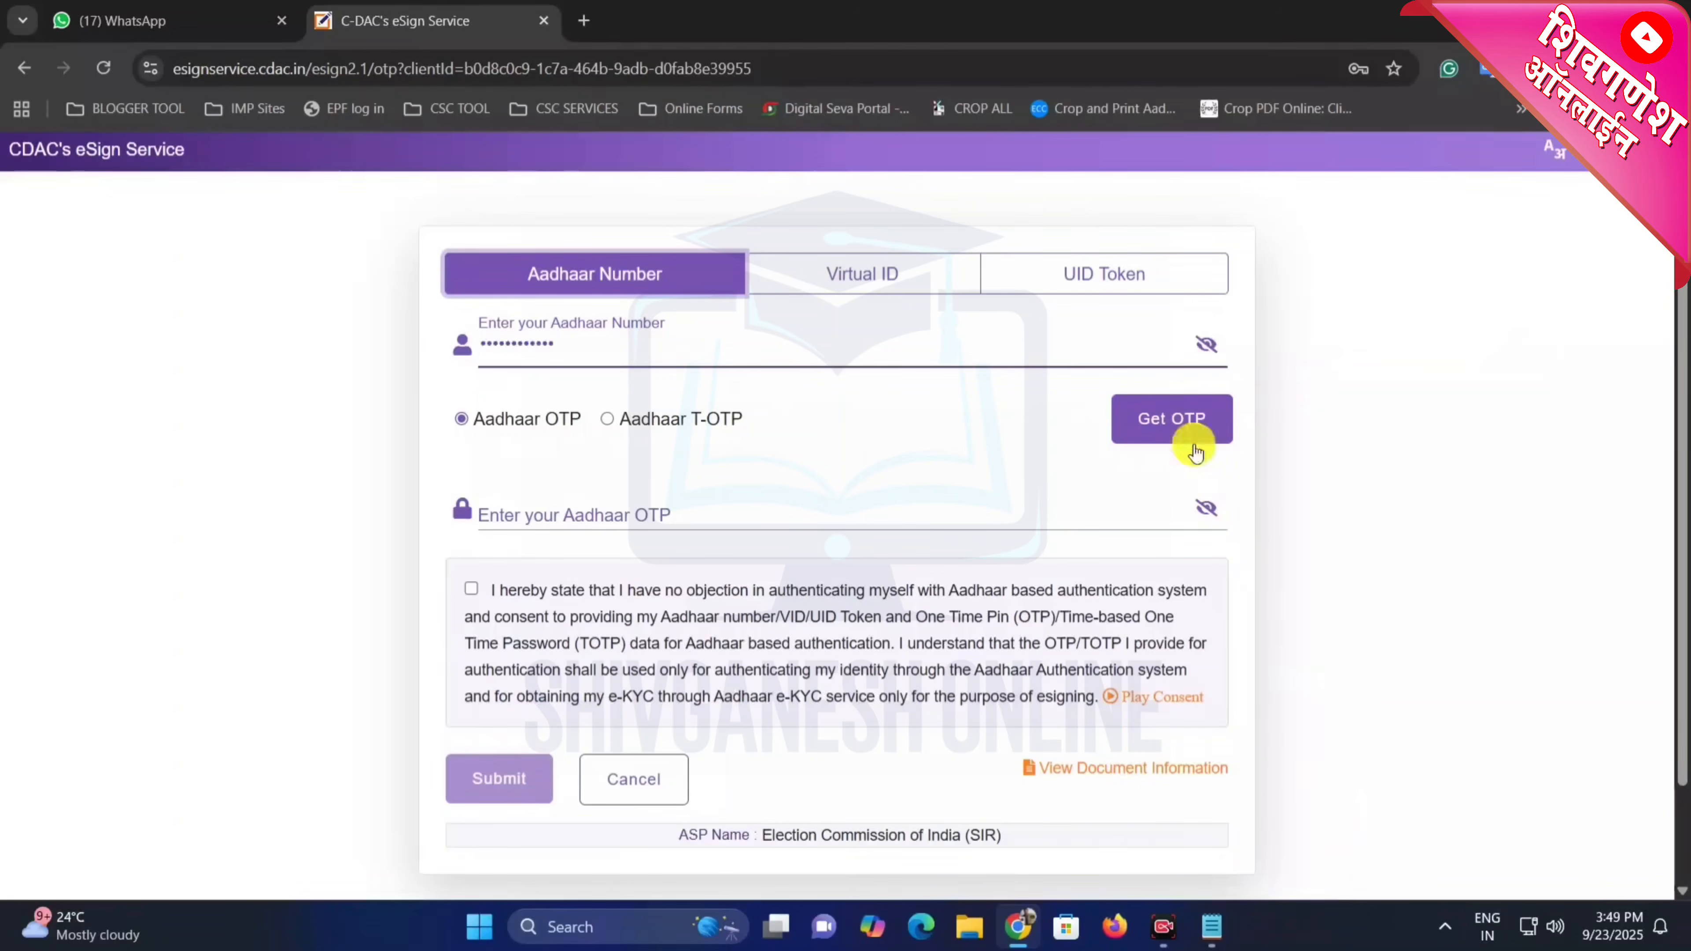
click(1195, 453)
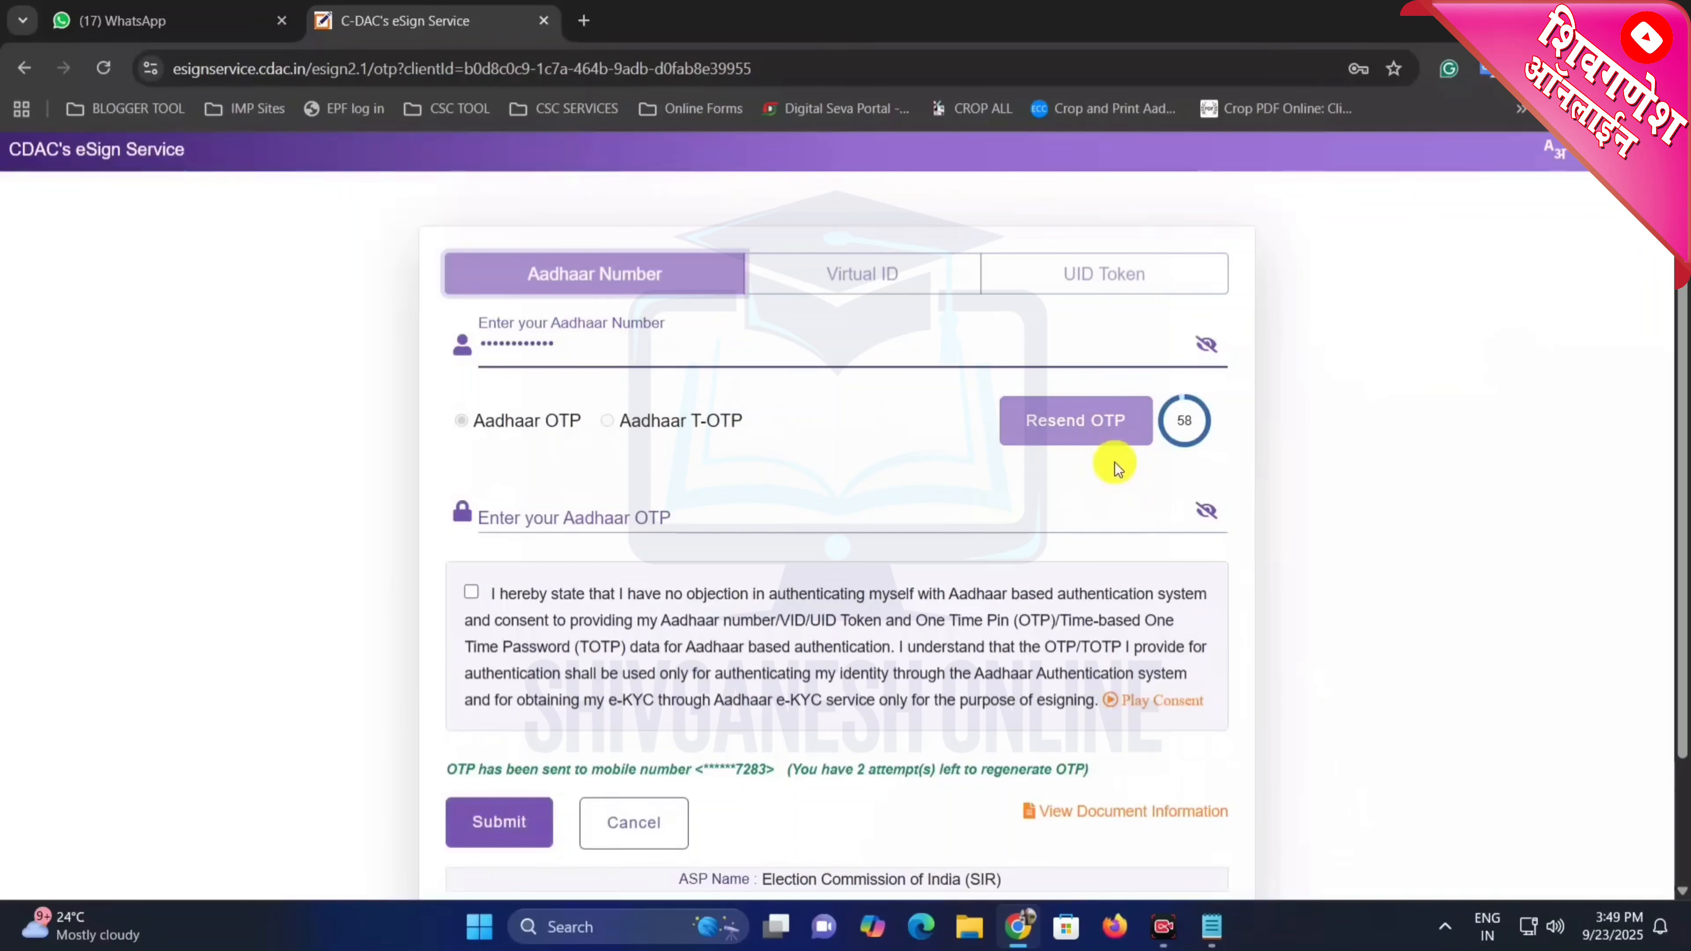
- Enter the Aadhaar OTP, give consent to the Aadhaar authentication and submit the eSign request
scroll(1115, 460, down, 1)
click(609, 408)
key(ctrl+v)
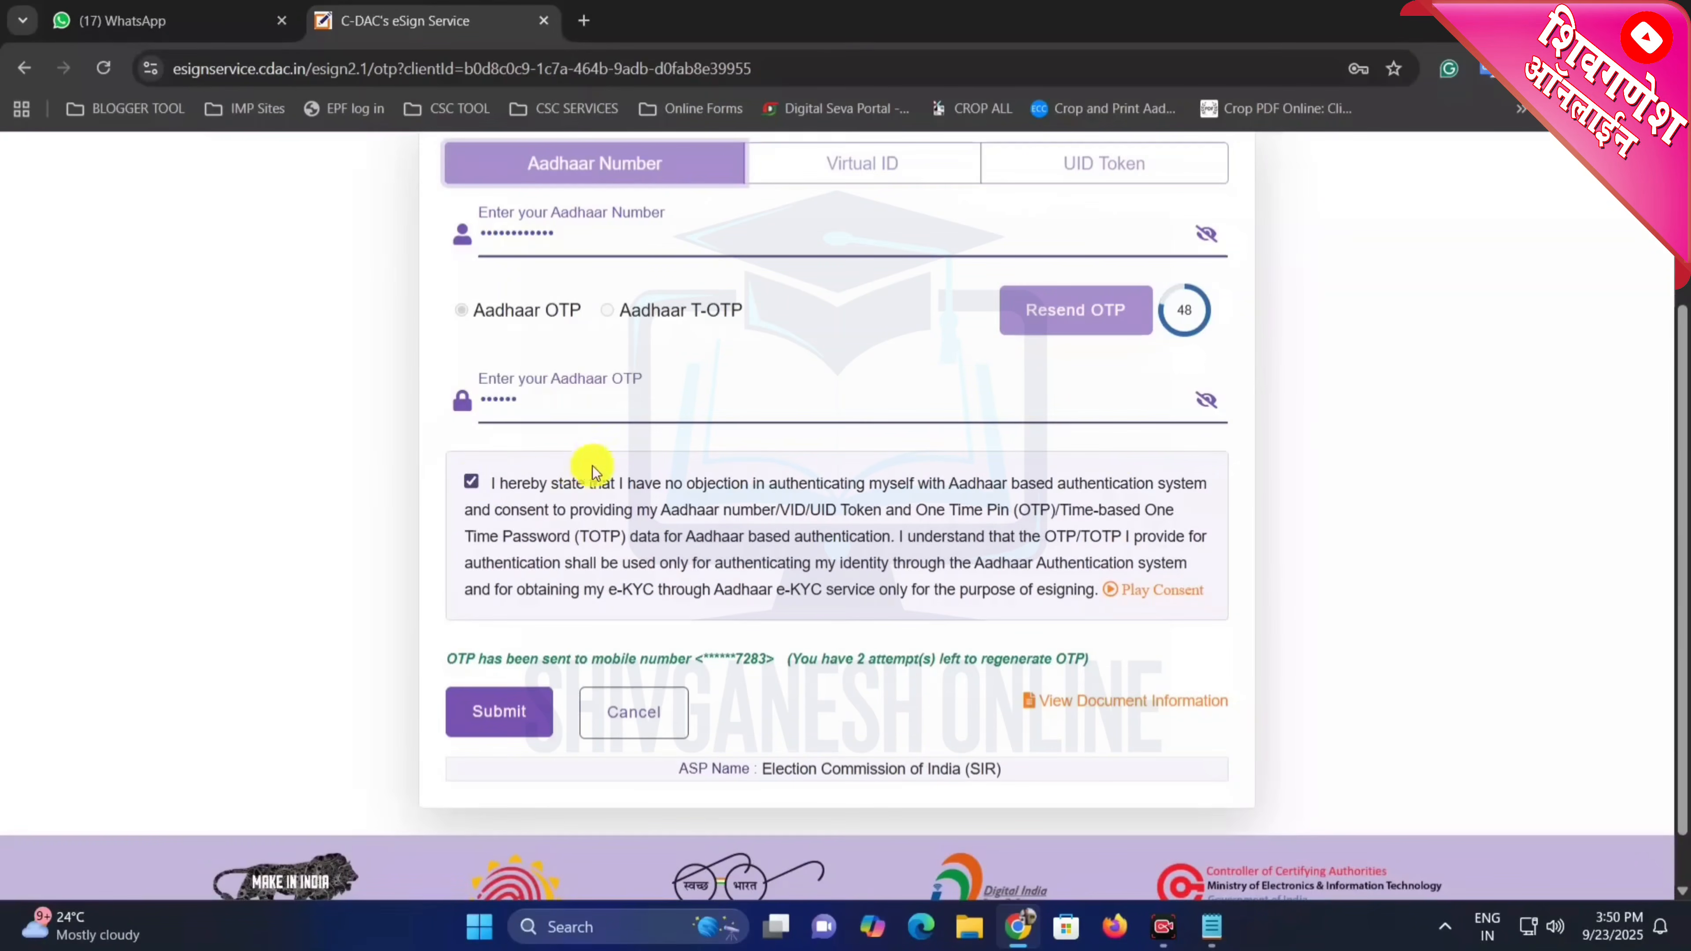
click(472, 482)
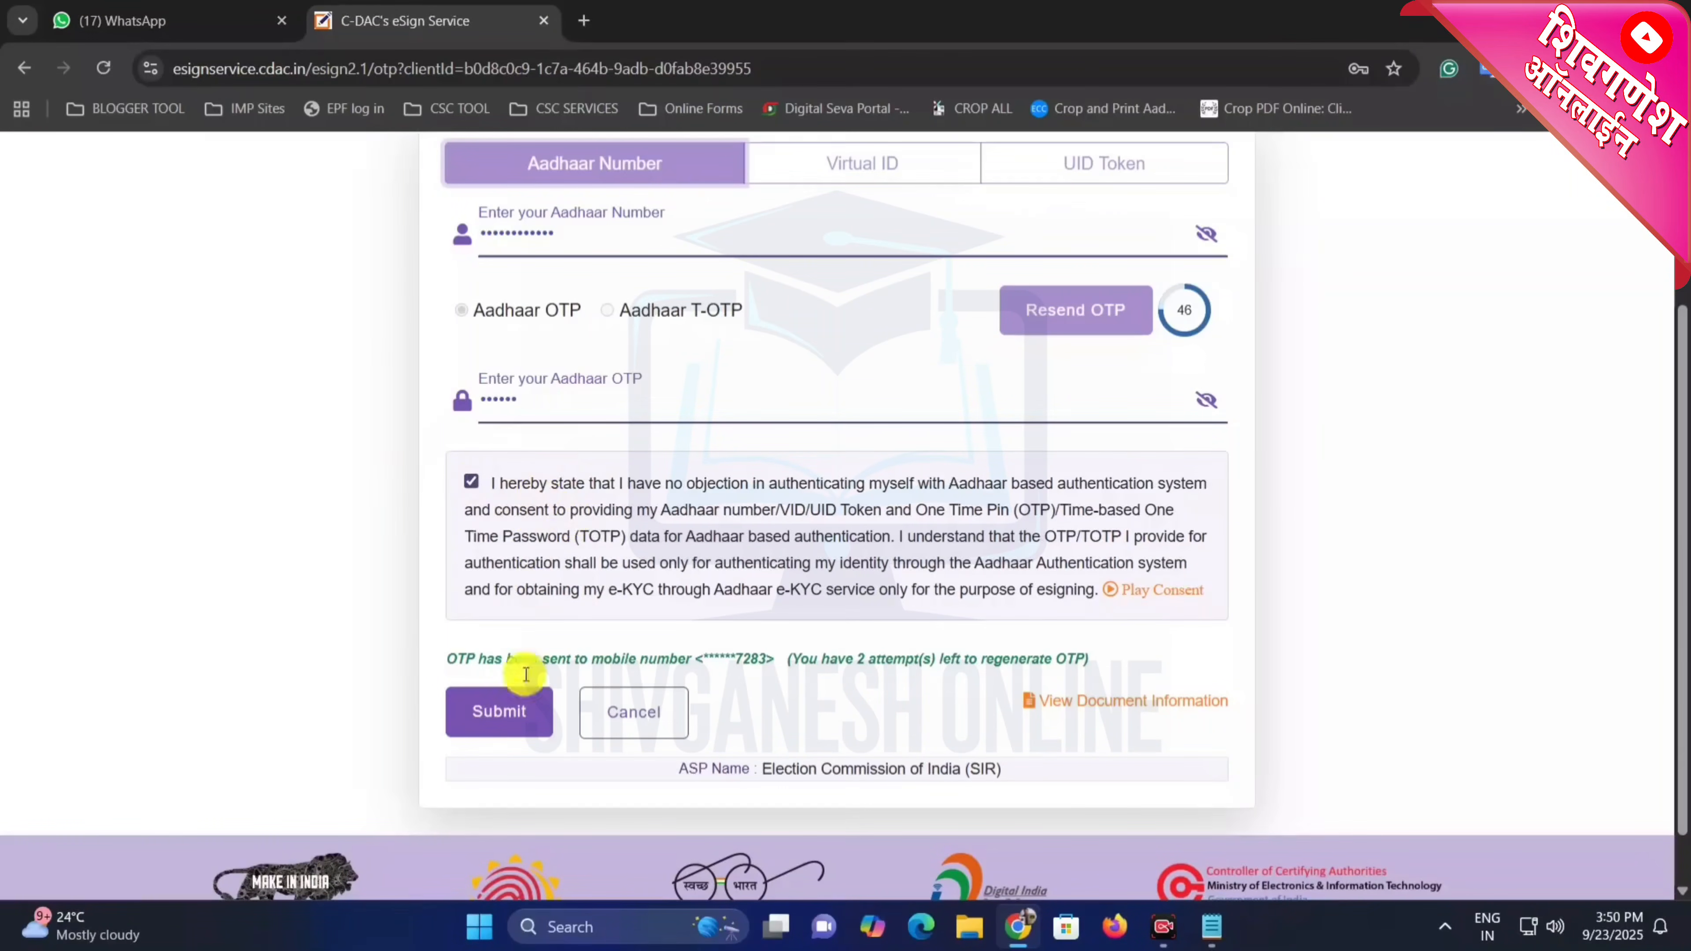
click(516, 721)
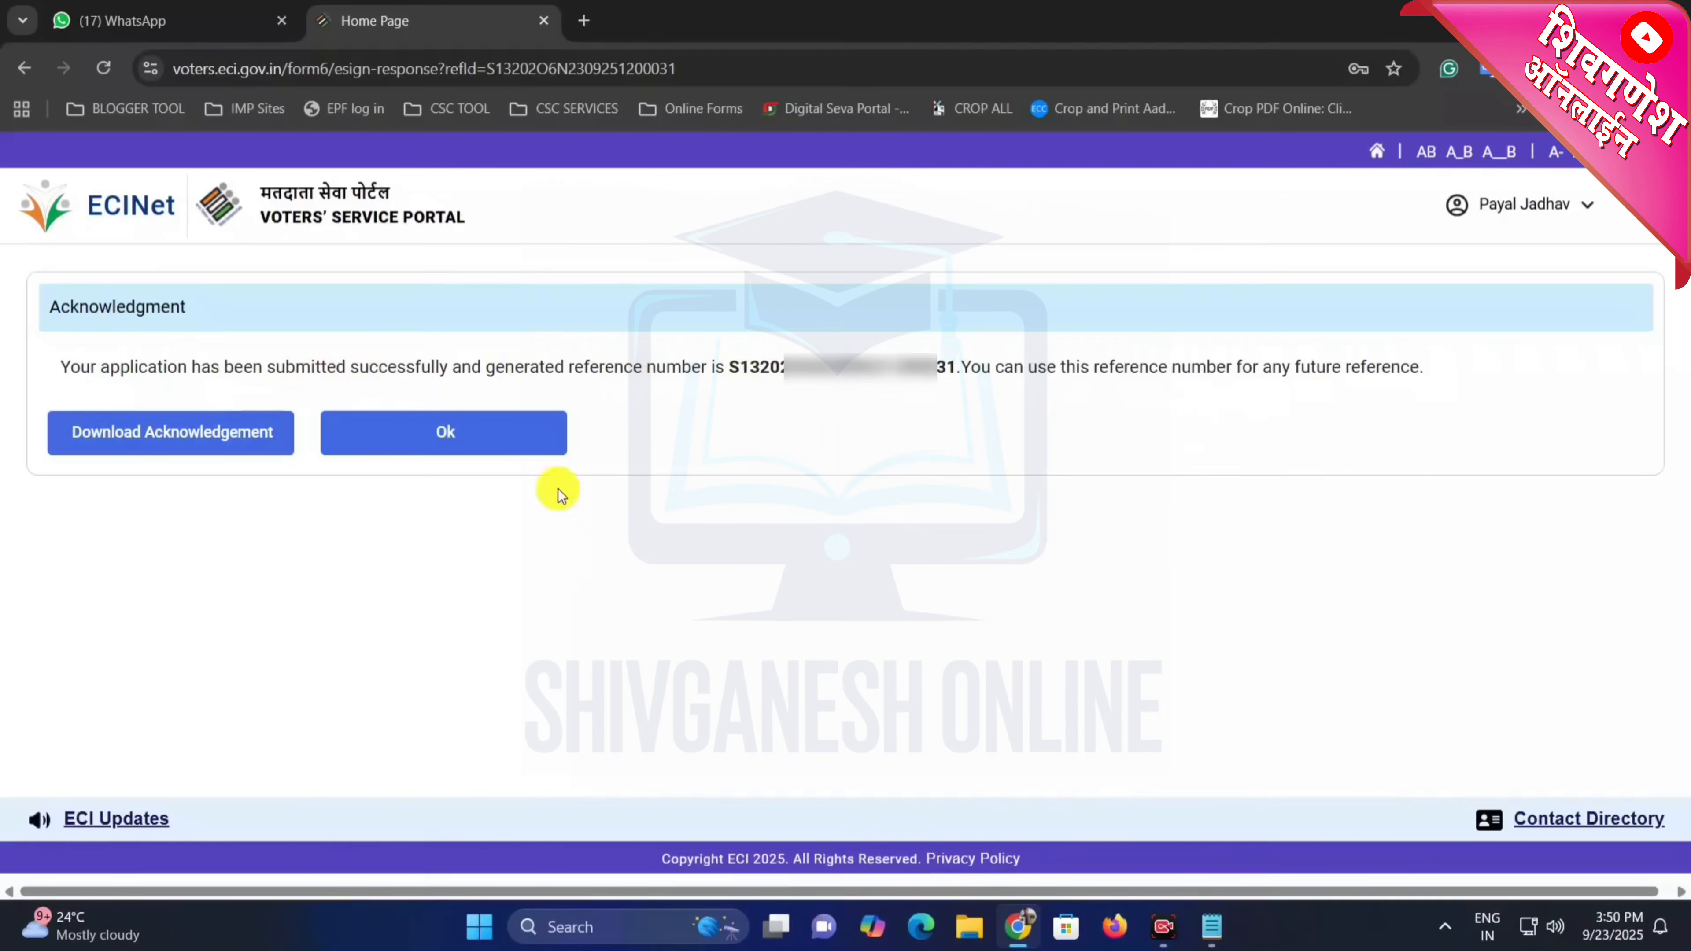
- Download the application acknowledgement and save the PDF to the Desktop under the suggested file name
click(219, 437)
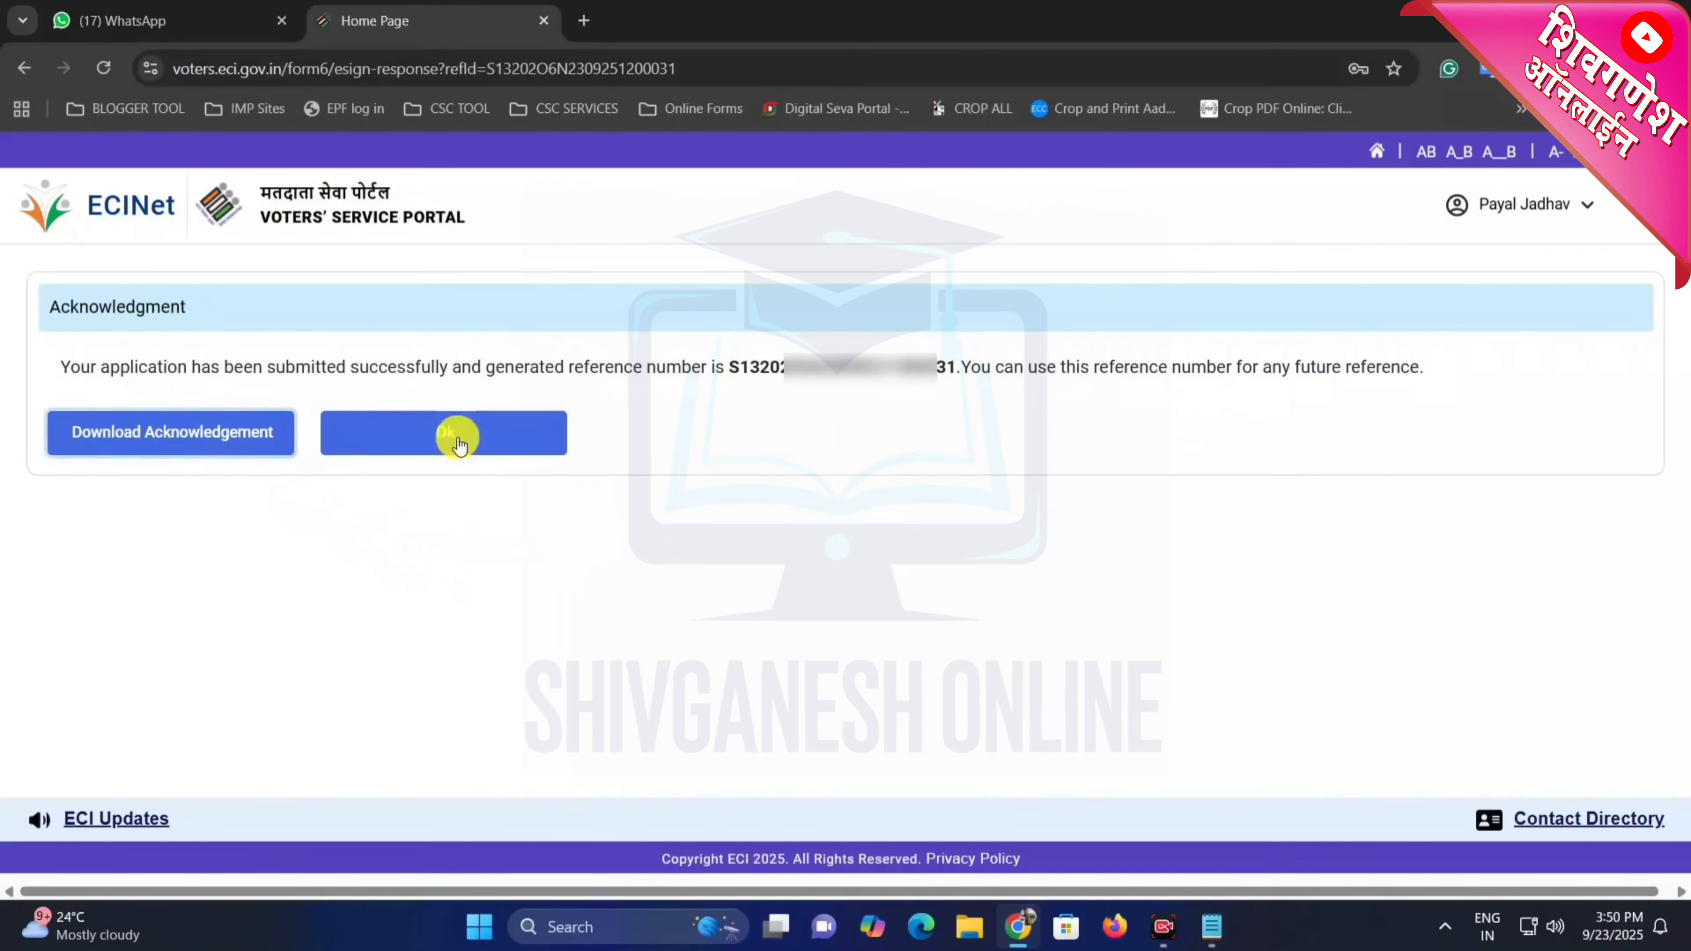
click(87, 213)
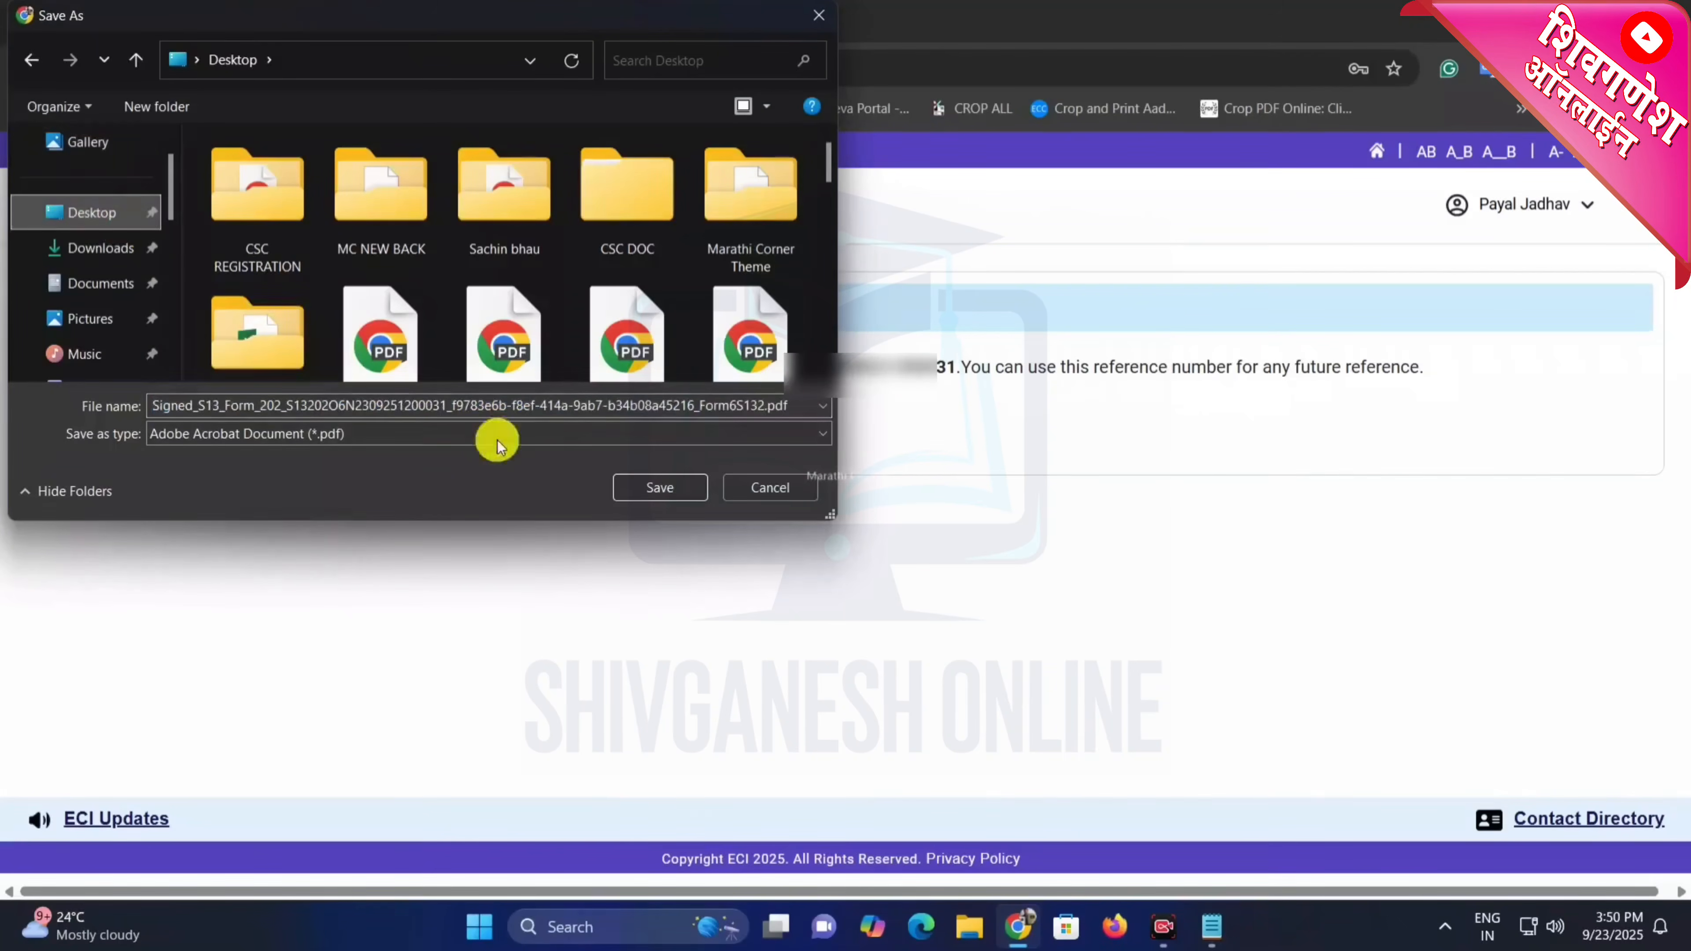
click(692, 485)
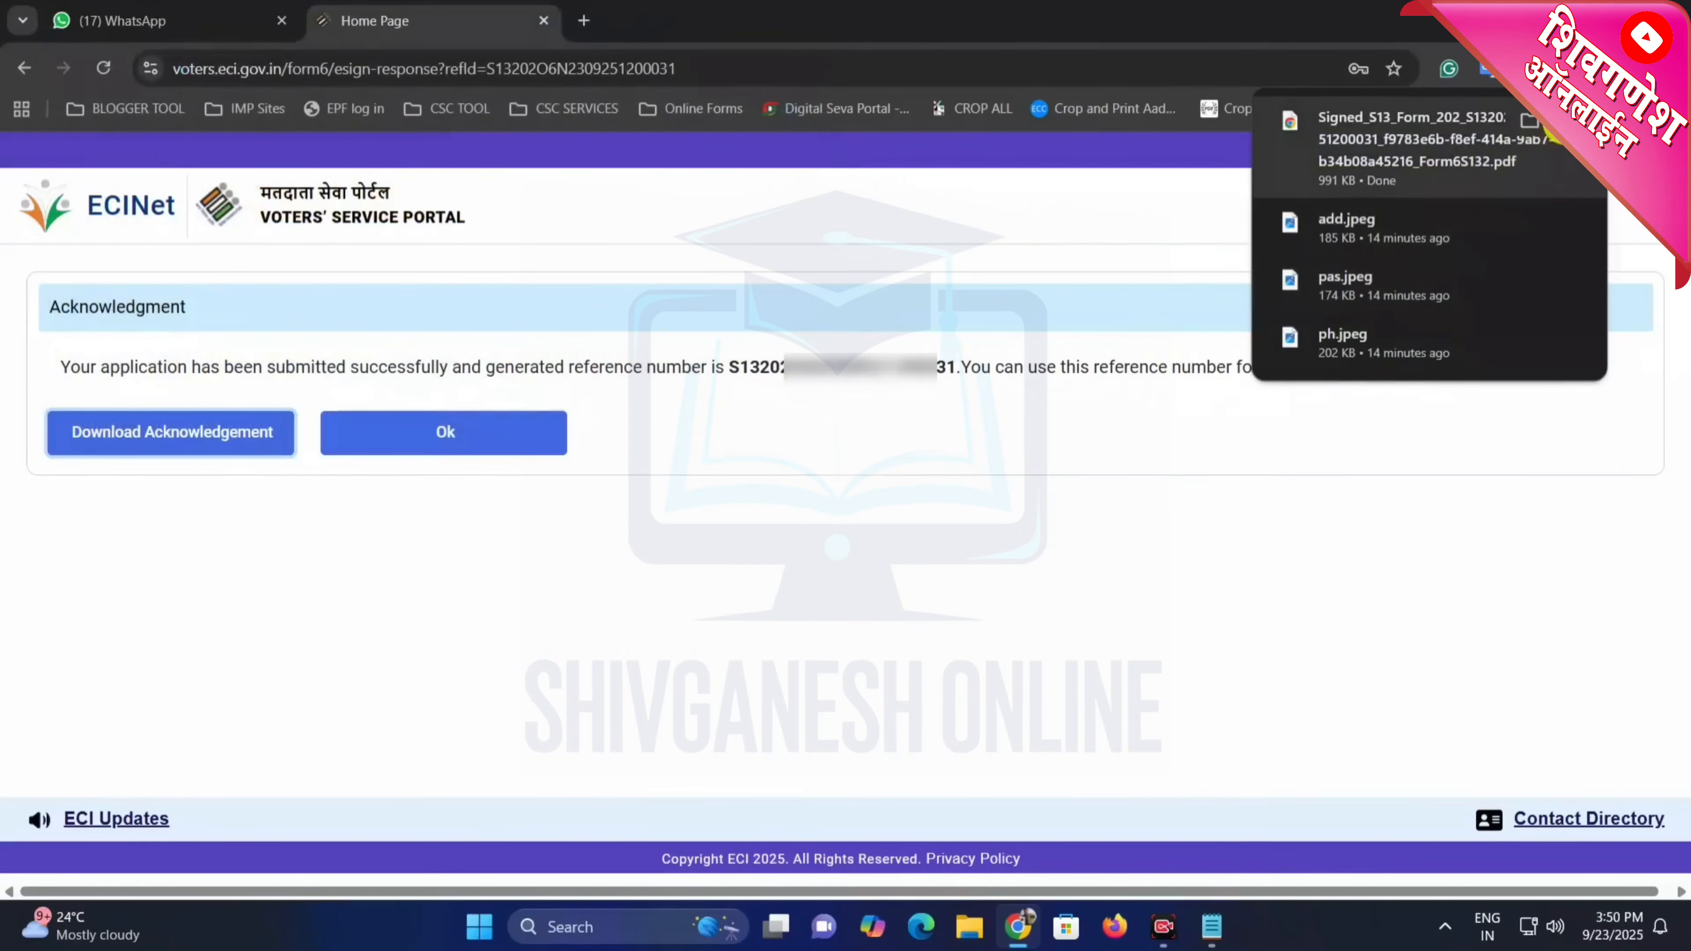
click(1063, 528)
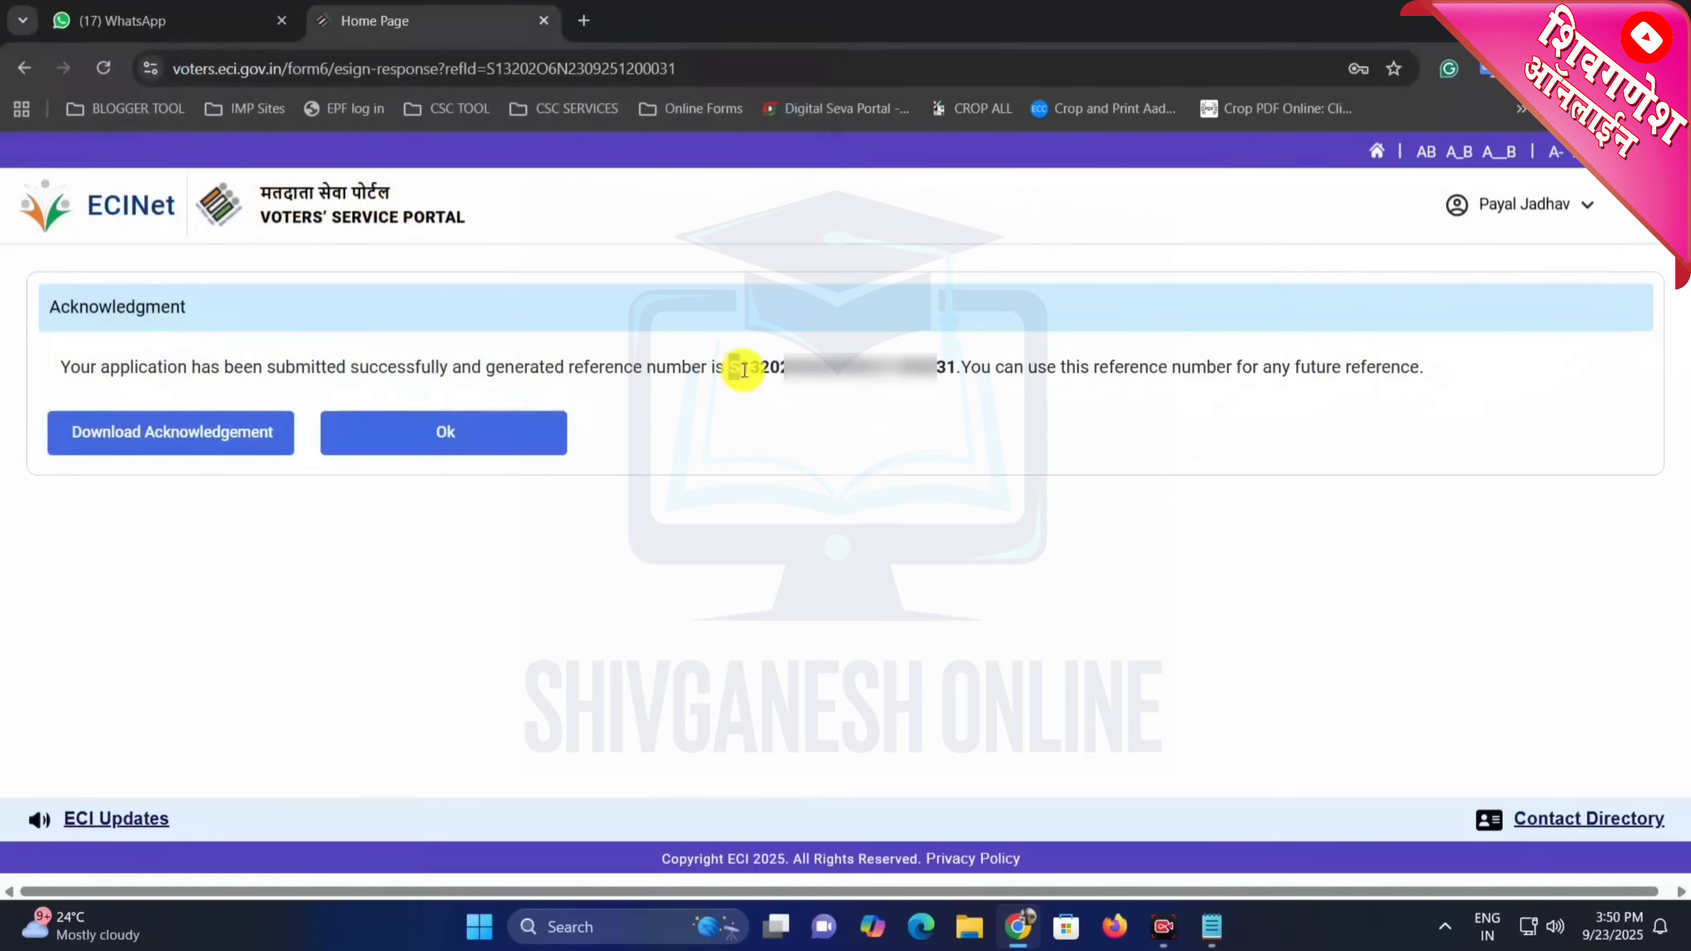
- Copy the application's reference number from the acknowledgement message
drag(743, 369, 956, 370)
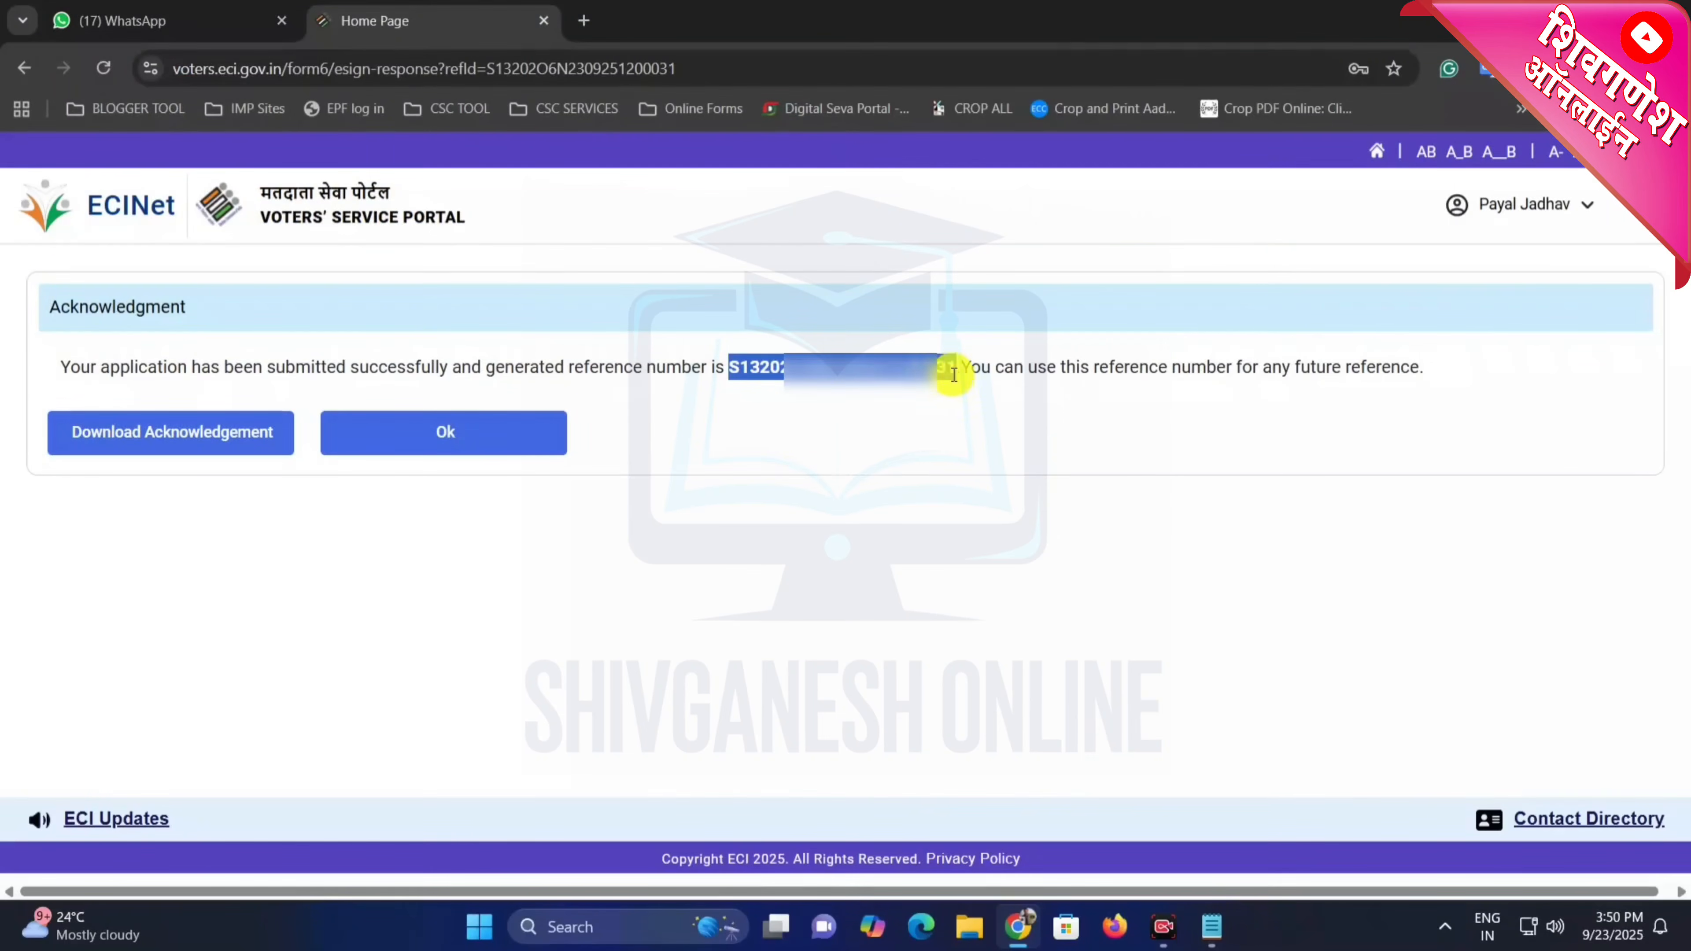
click(1163, 461)
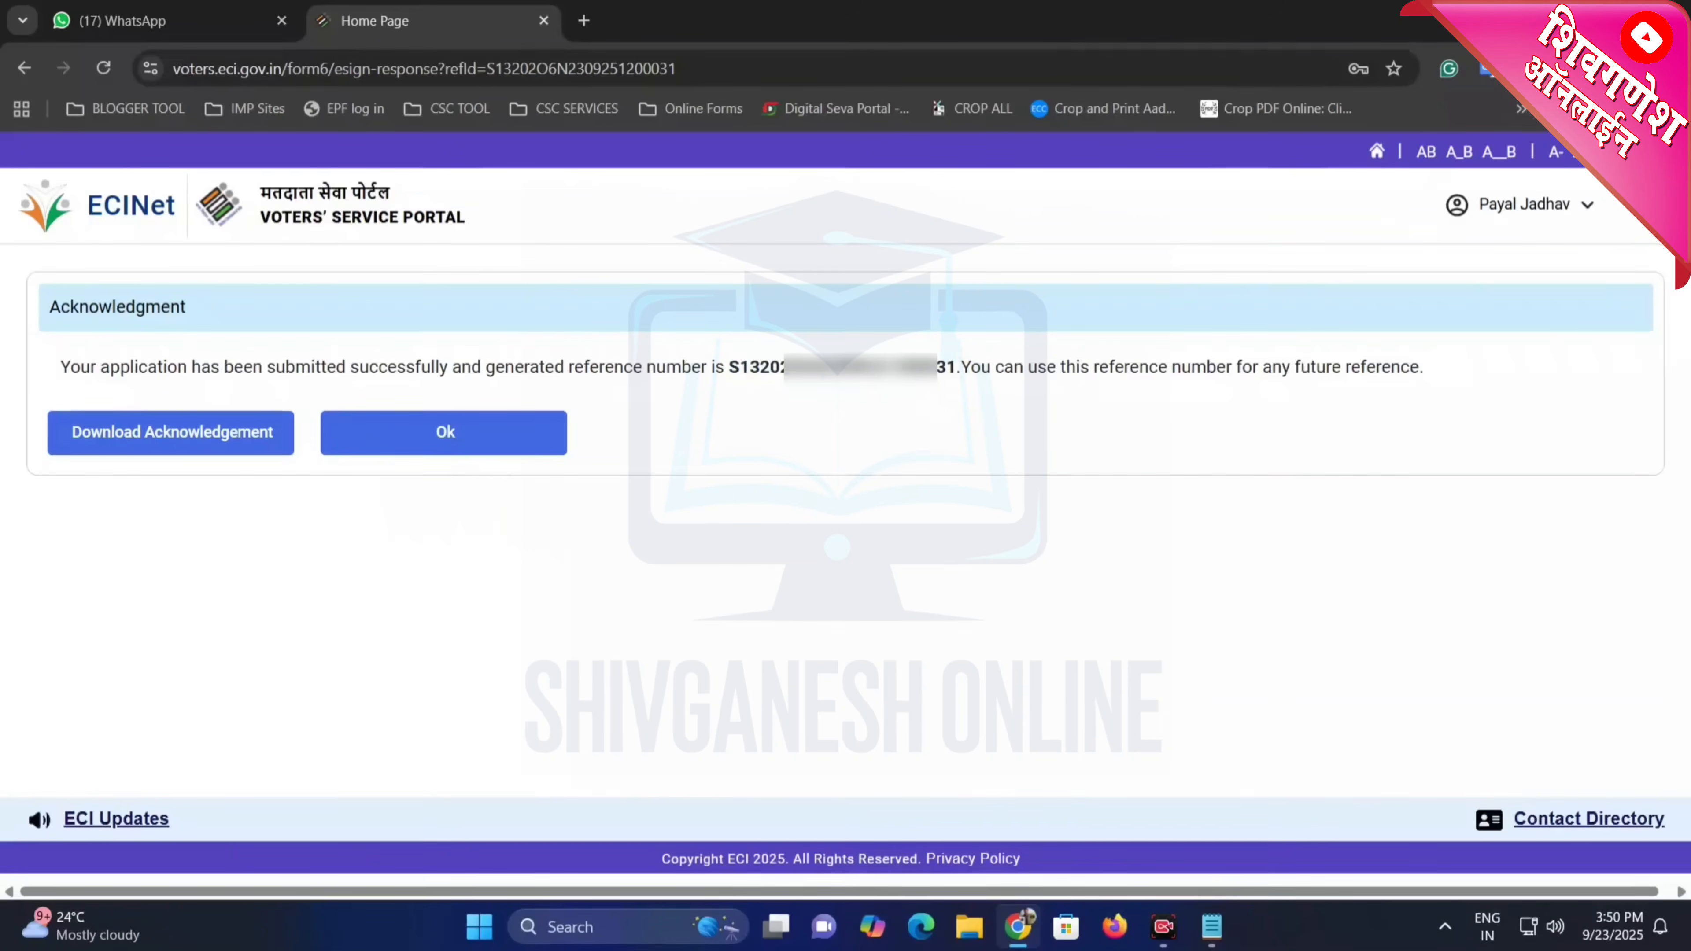
- Open the downloaded signed Form 6 PDF and look through its pages
click(1587, 68)
click(1561, 162)
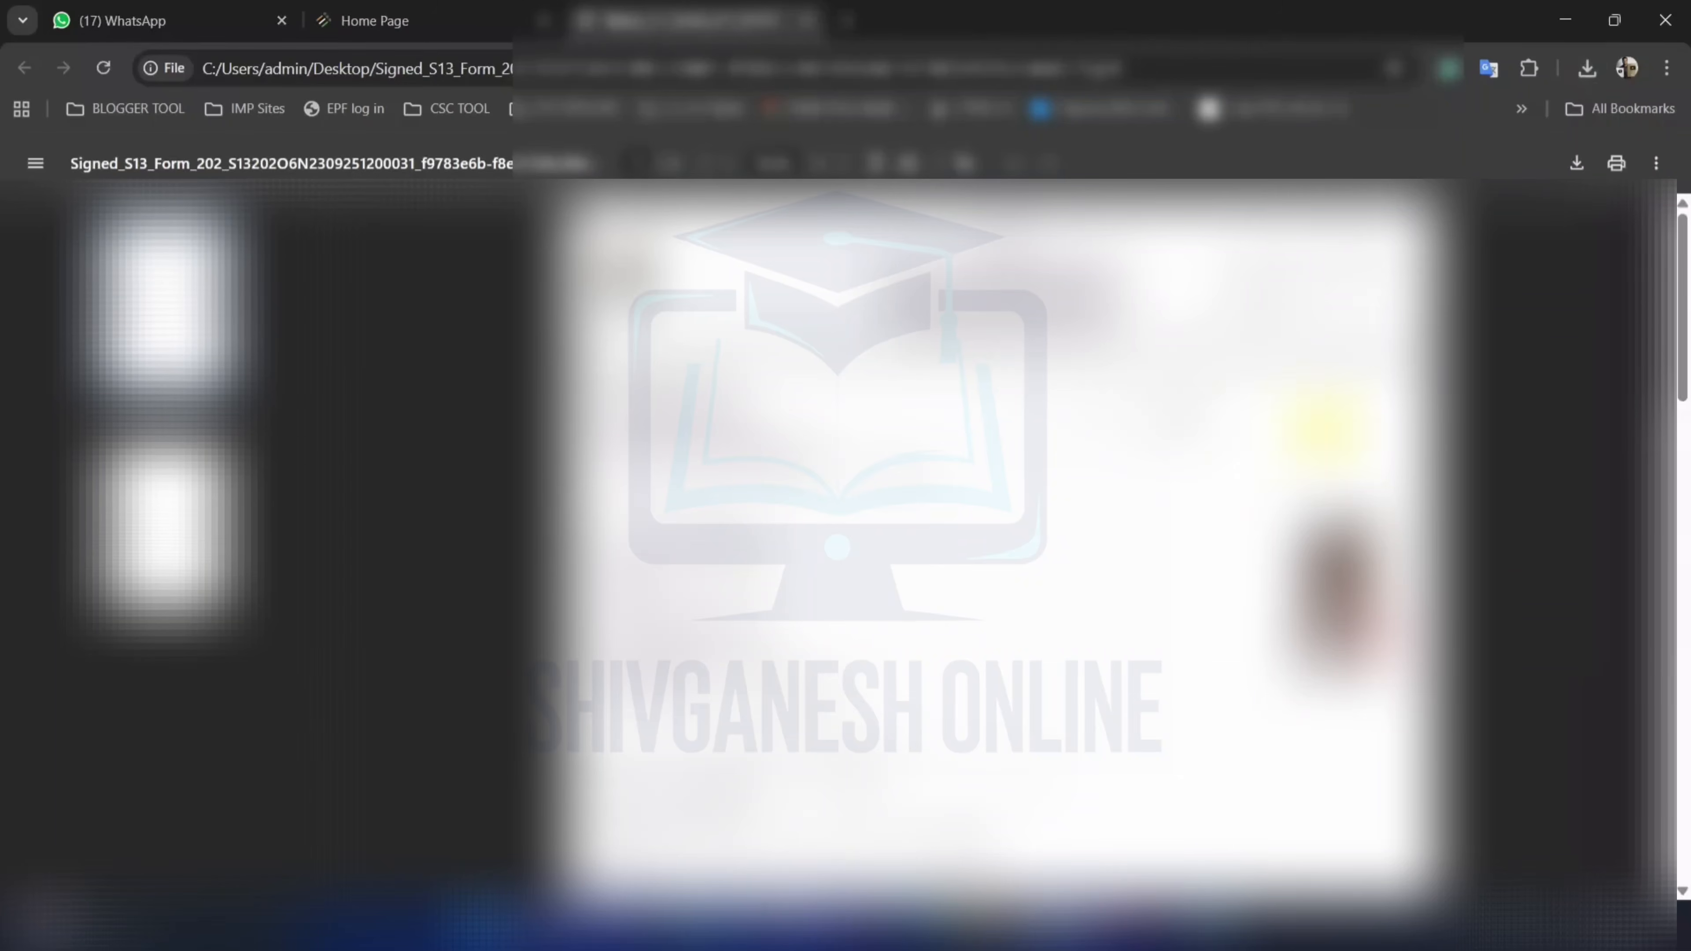
scroll(999, 533, down, 10)
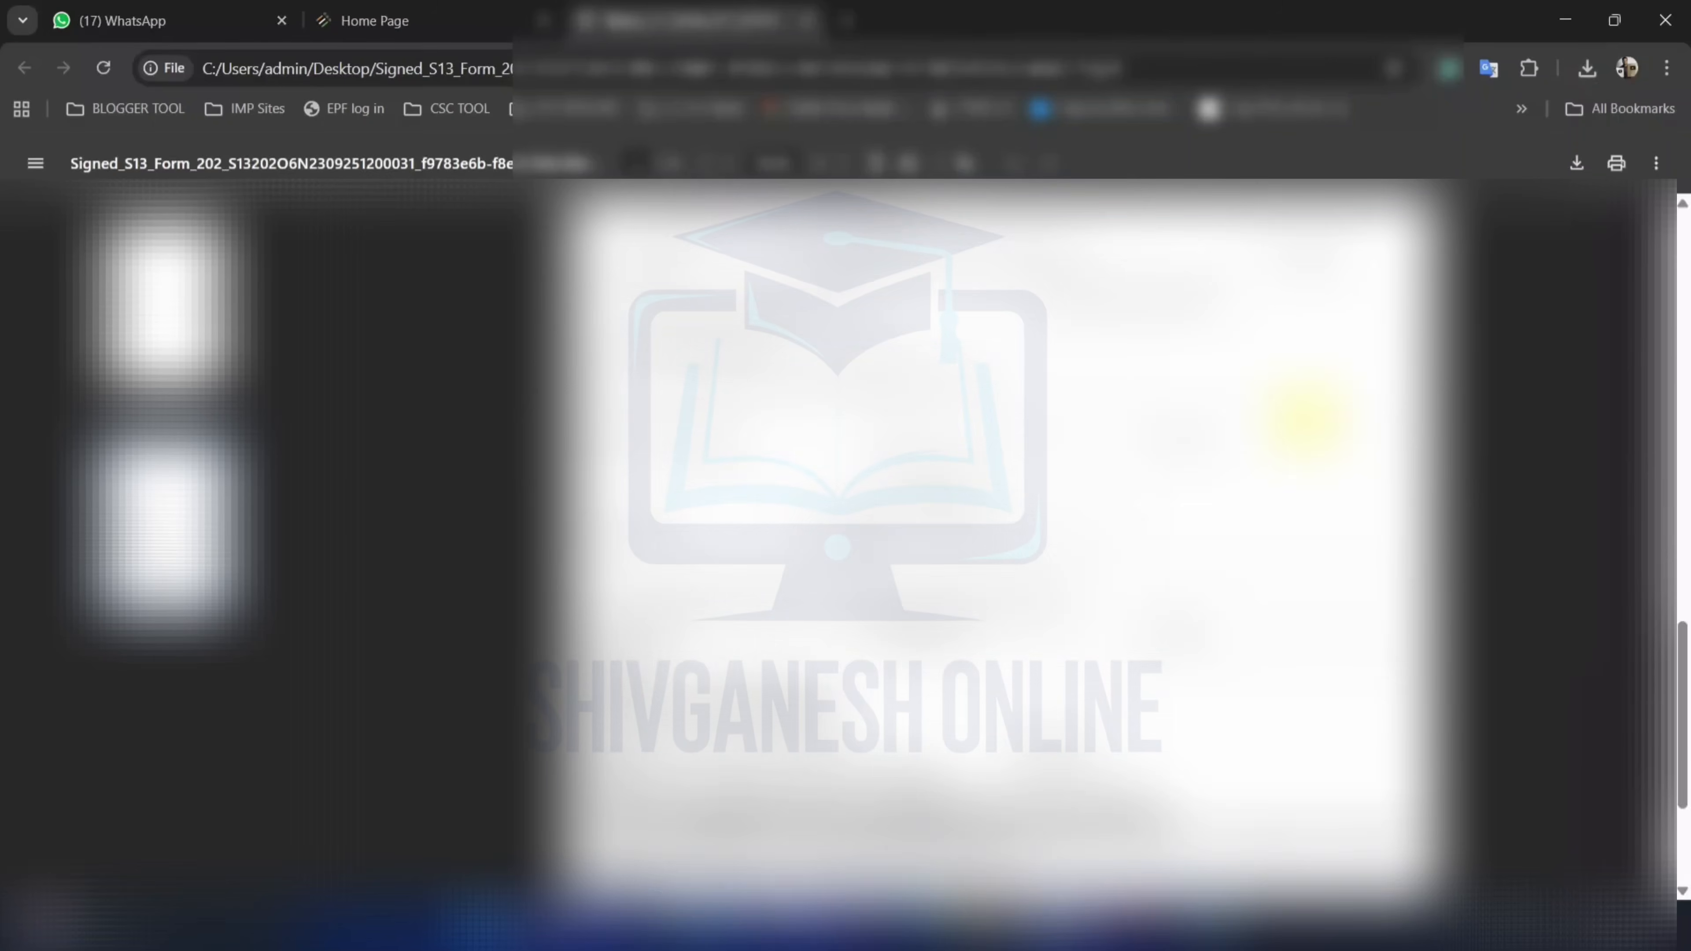
scroll(998, 533, up, 10)
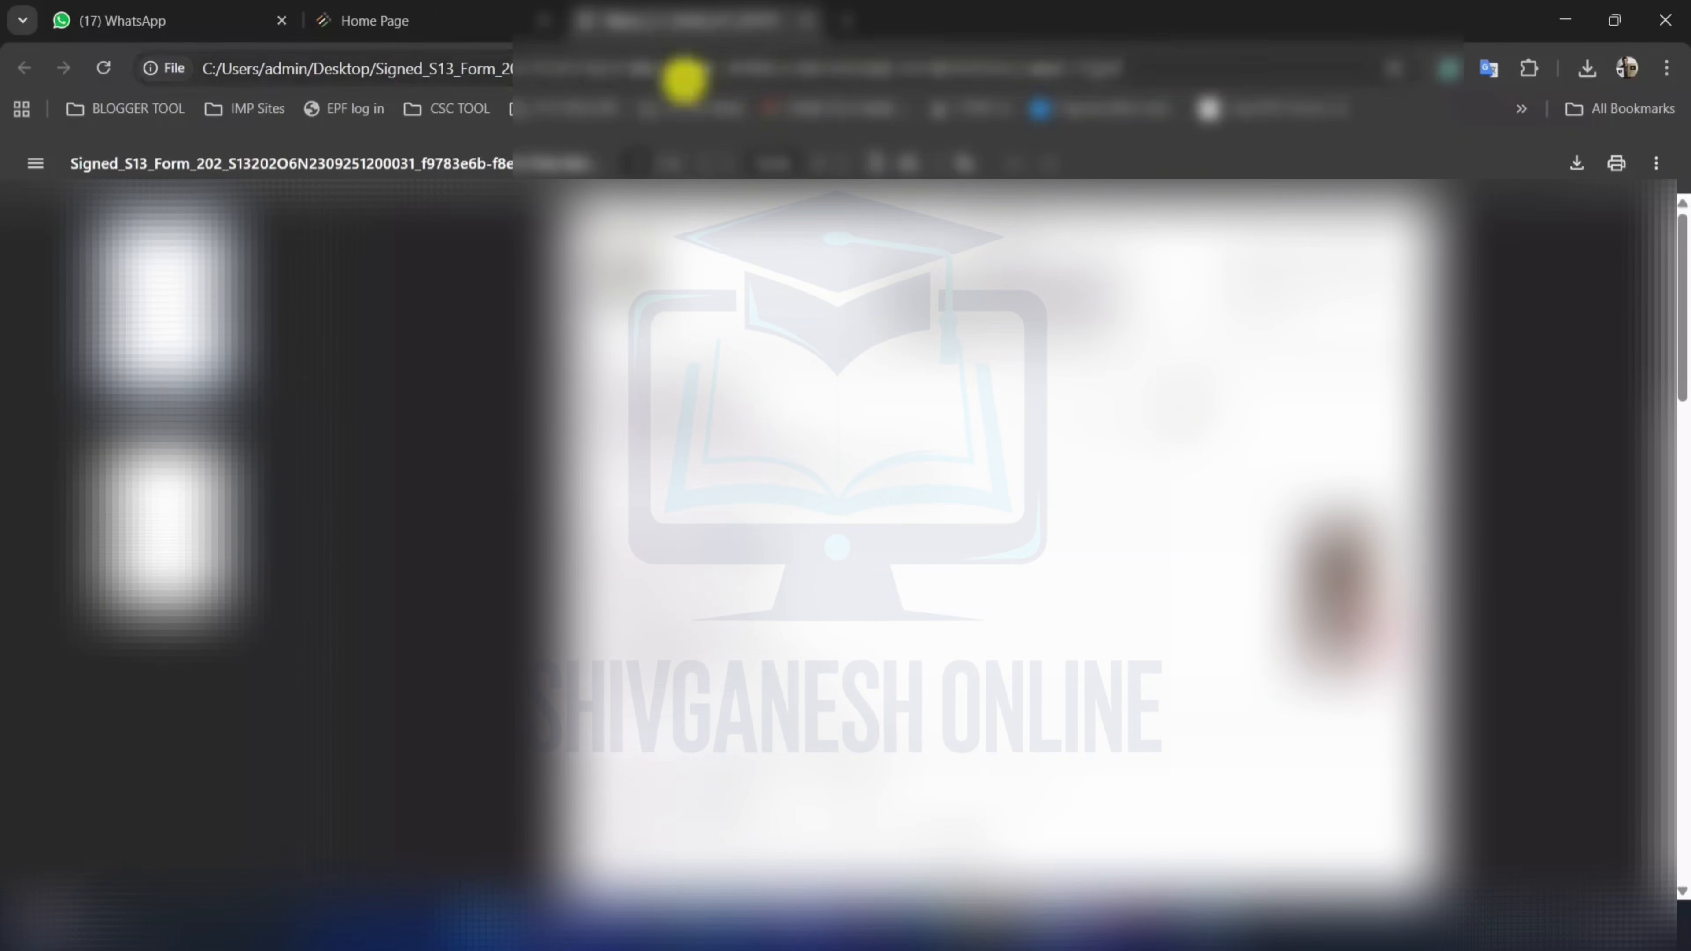
- Return to the portal's home page, open Track Application Status and look up the application by its reference number
click(474, 9)
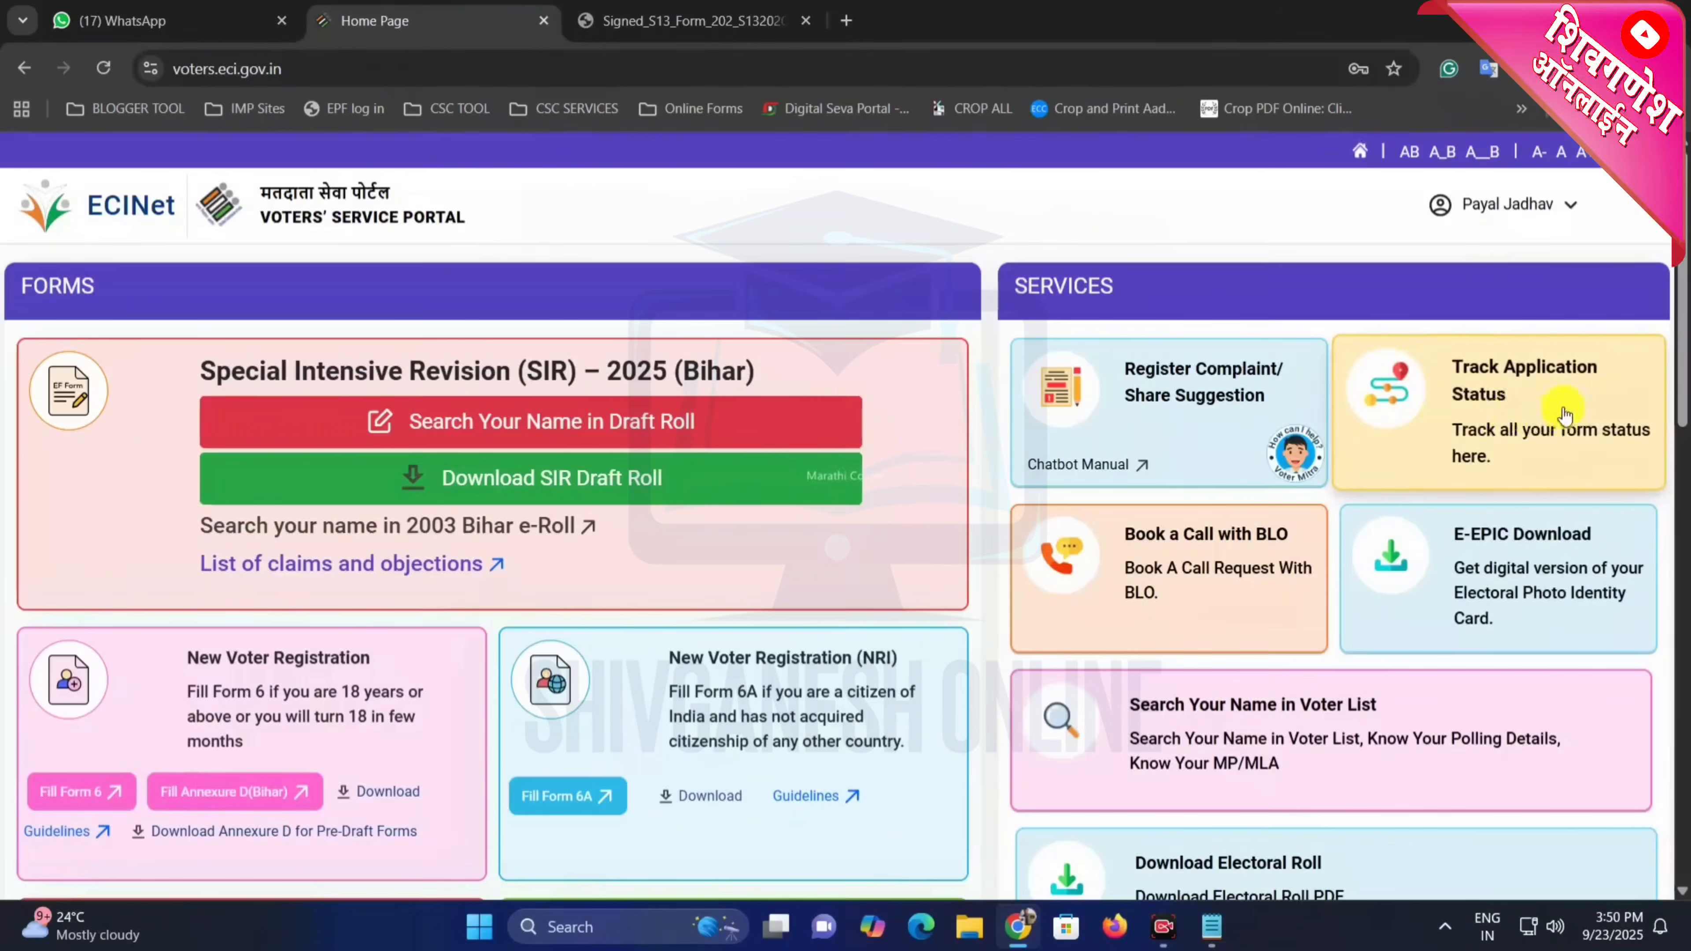
scroll(1598, 443, down, 2)
scroll(1474, 384, up, 2)
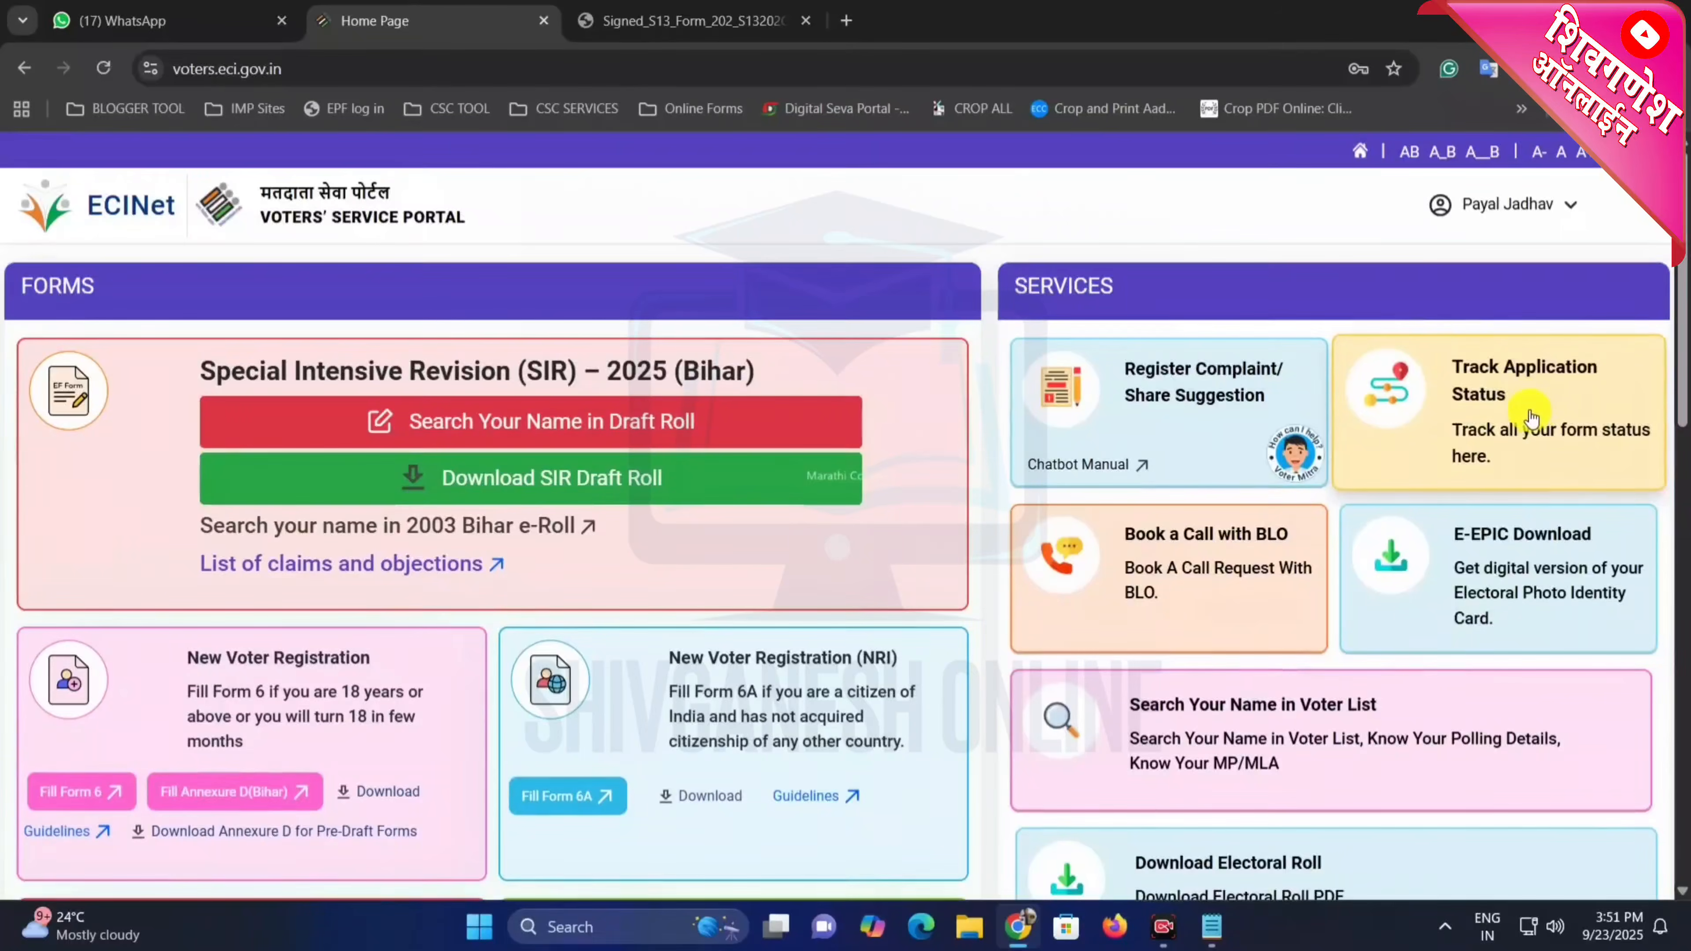
click(1530, 416)
click(683, 394)
key(ctrl+v)
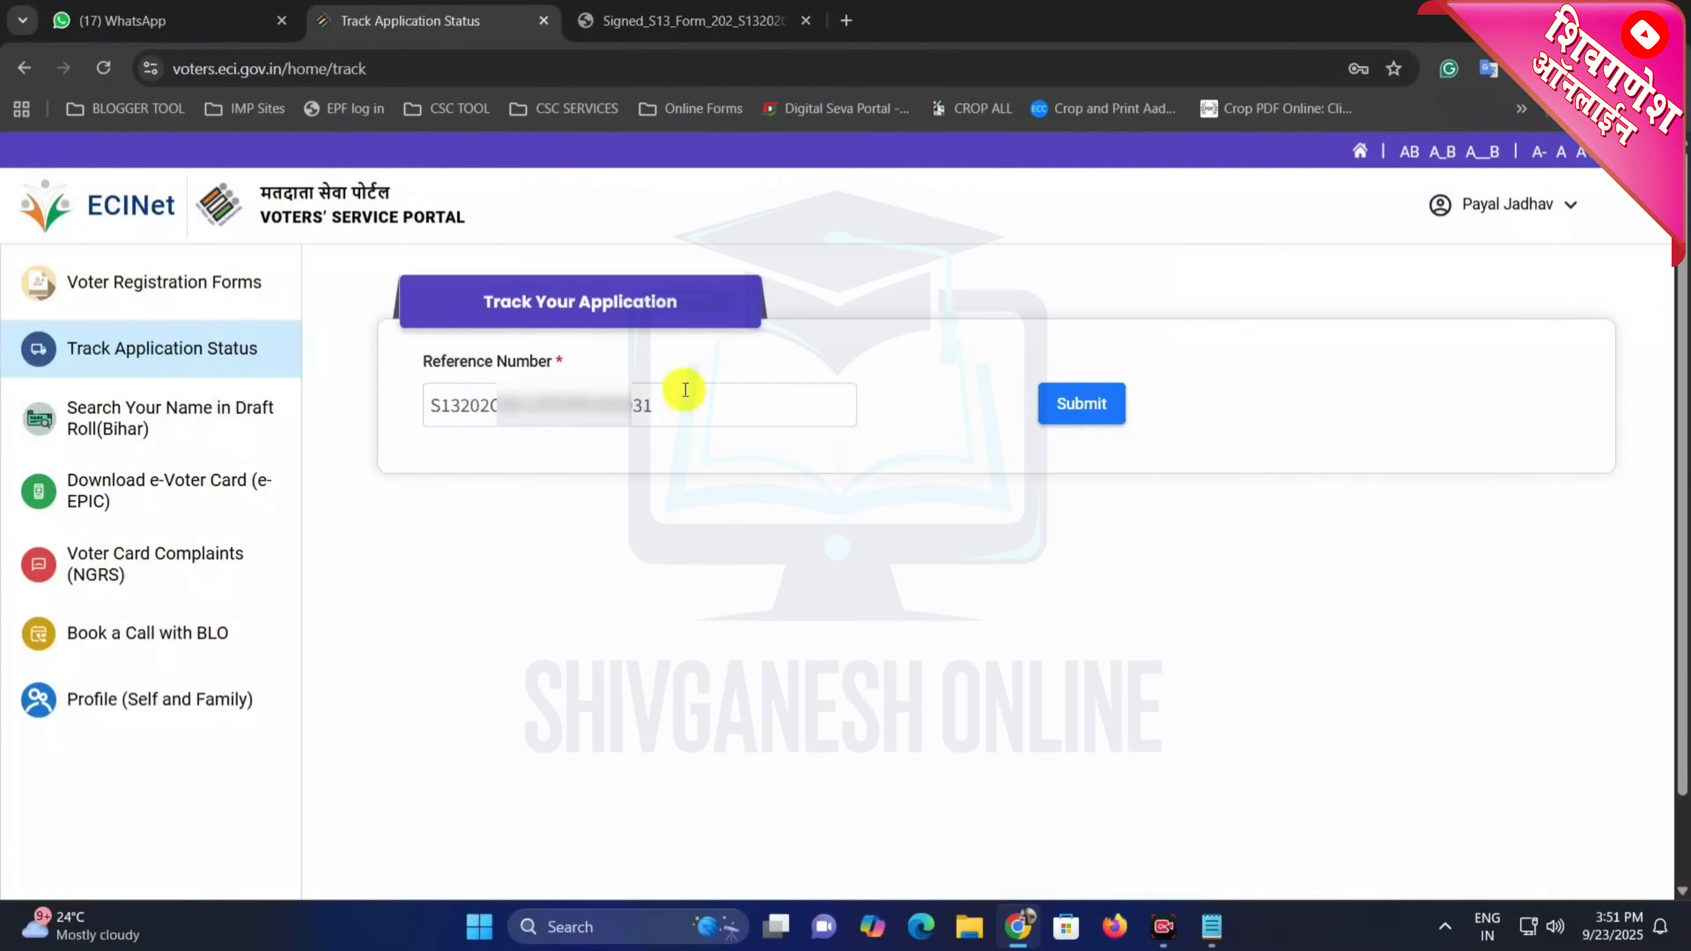
click(1086, 415)
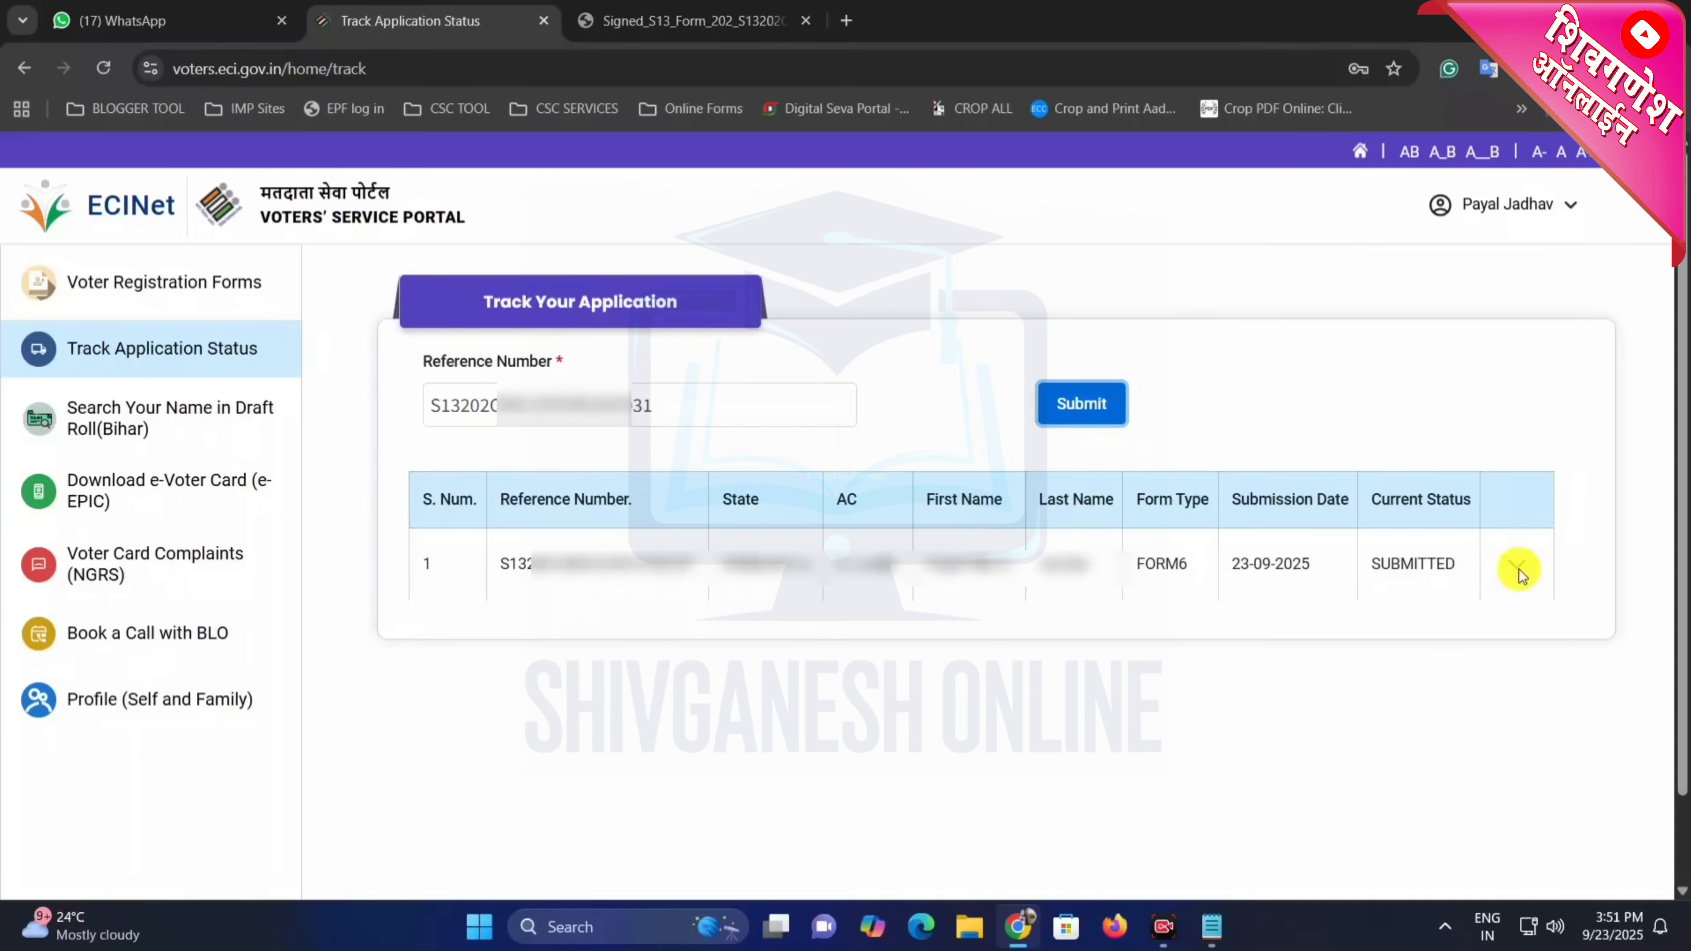
- Check the Form 6 application's current status and expand its row to examine the progress timeline
drag(1374, 507, 1460, 511)
click(1396, 565)
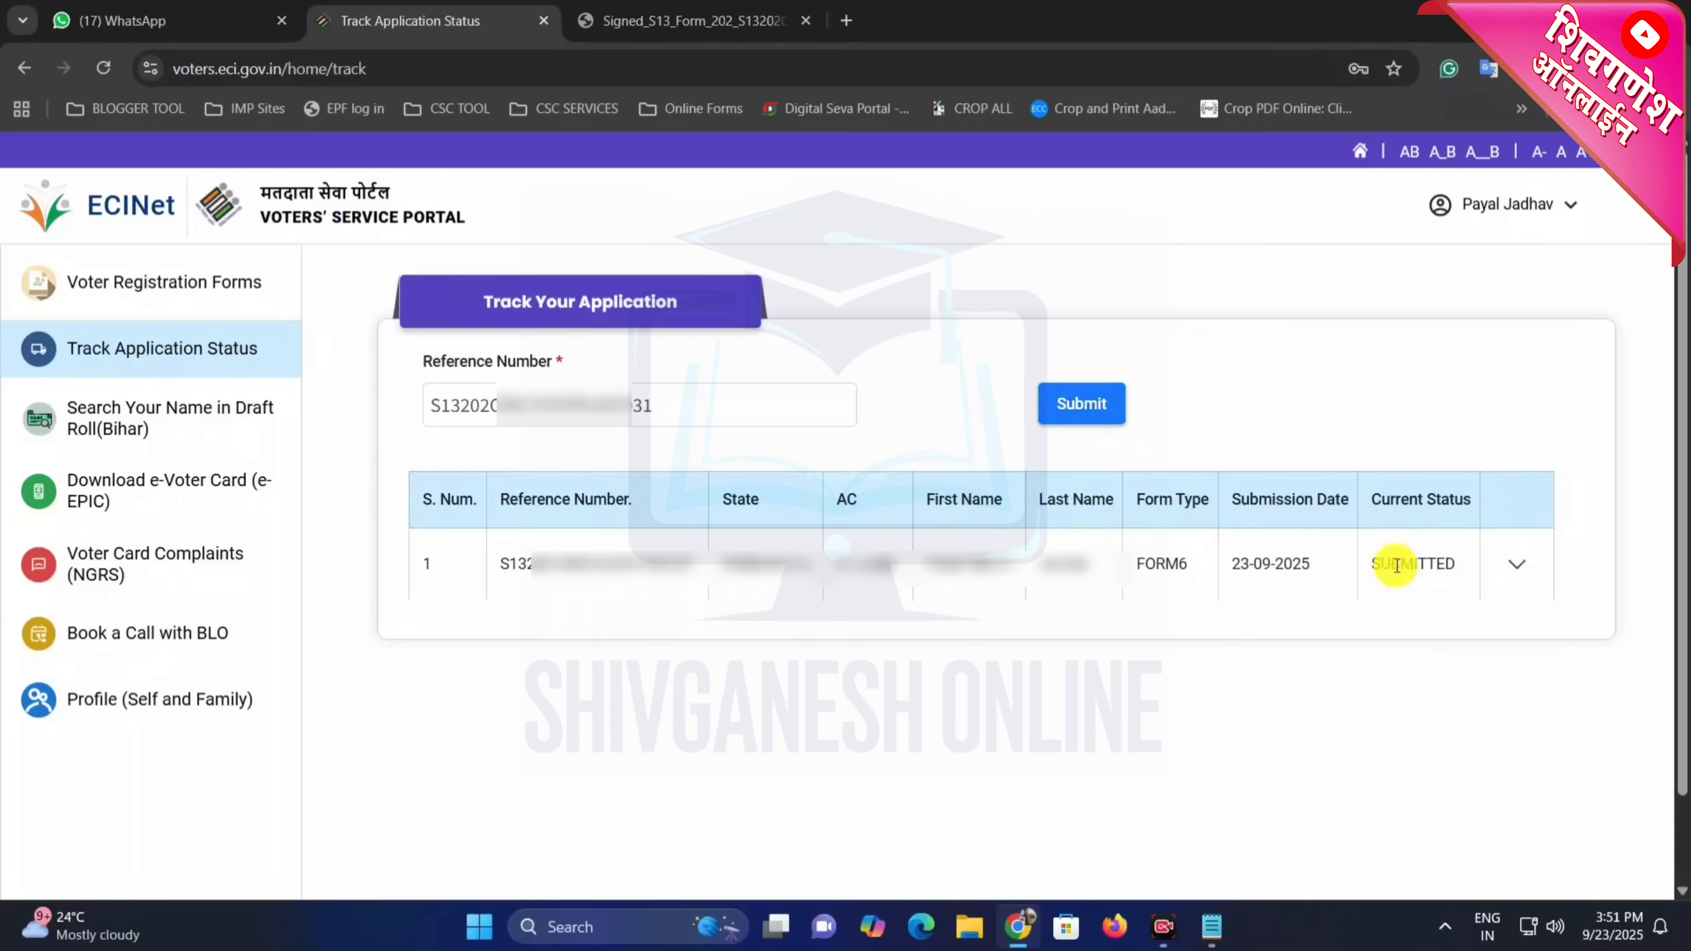
click(1511, 565)
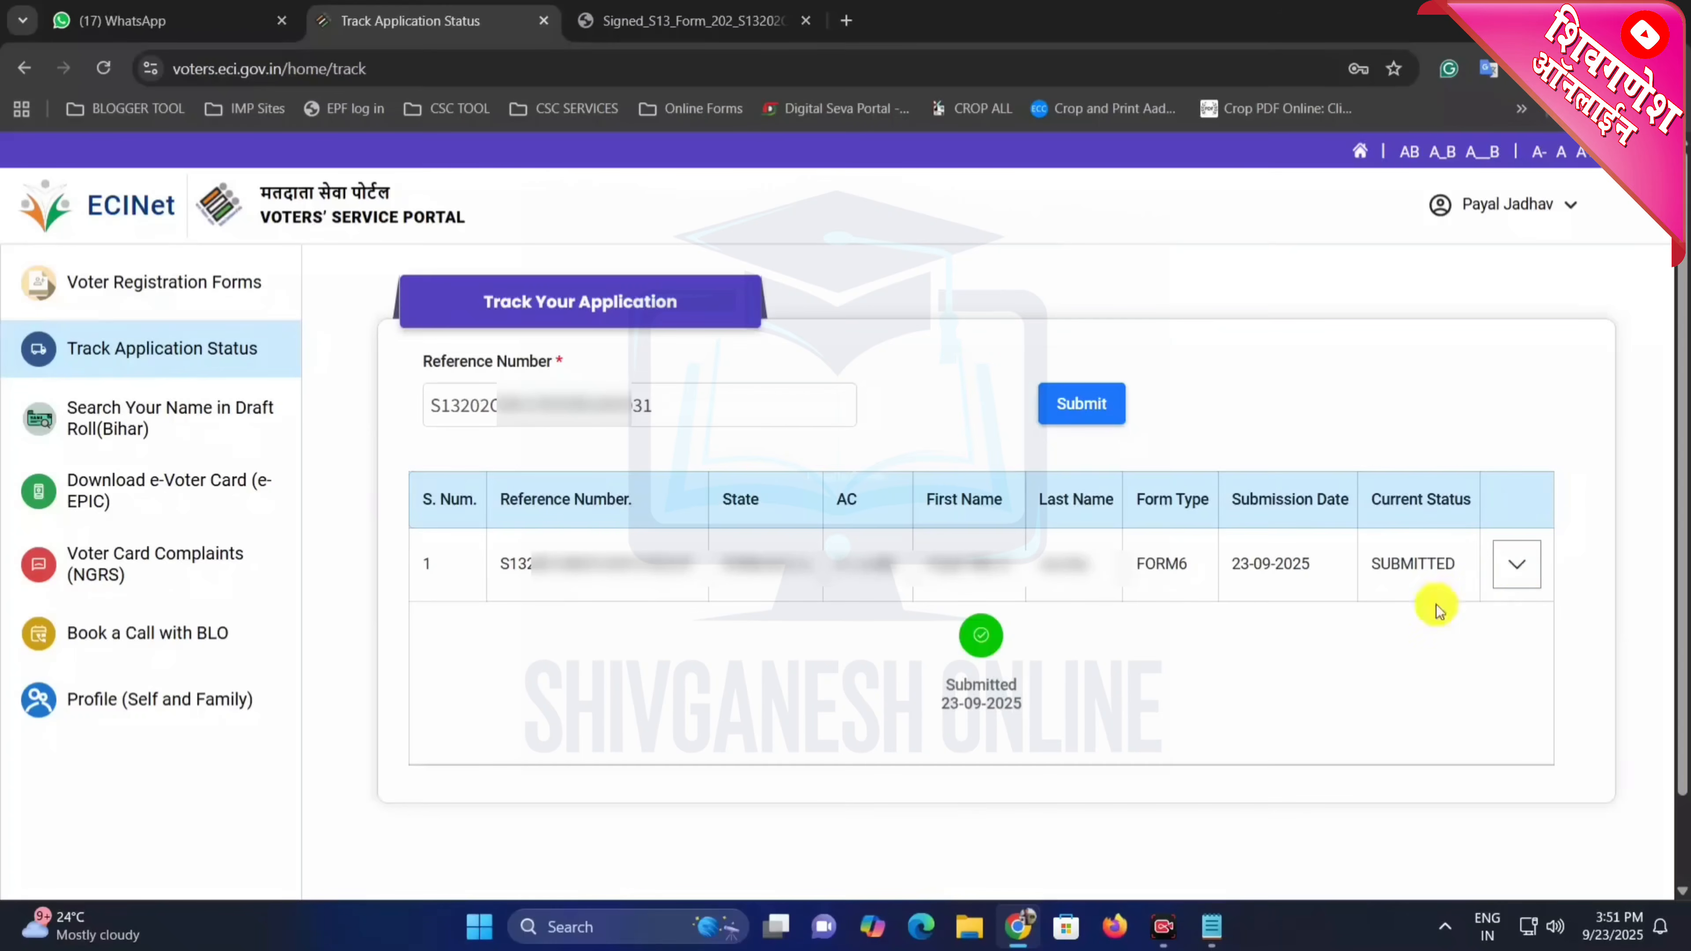
drag(945, 686, 1036, 690)
click(1091, 686)
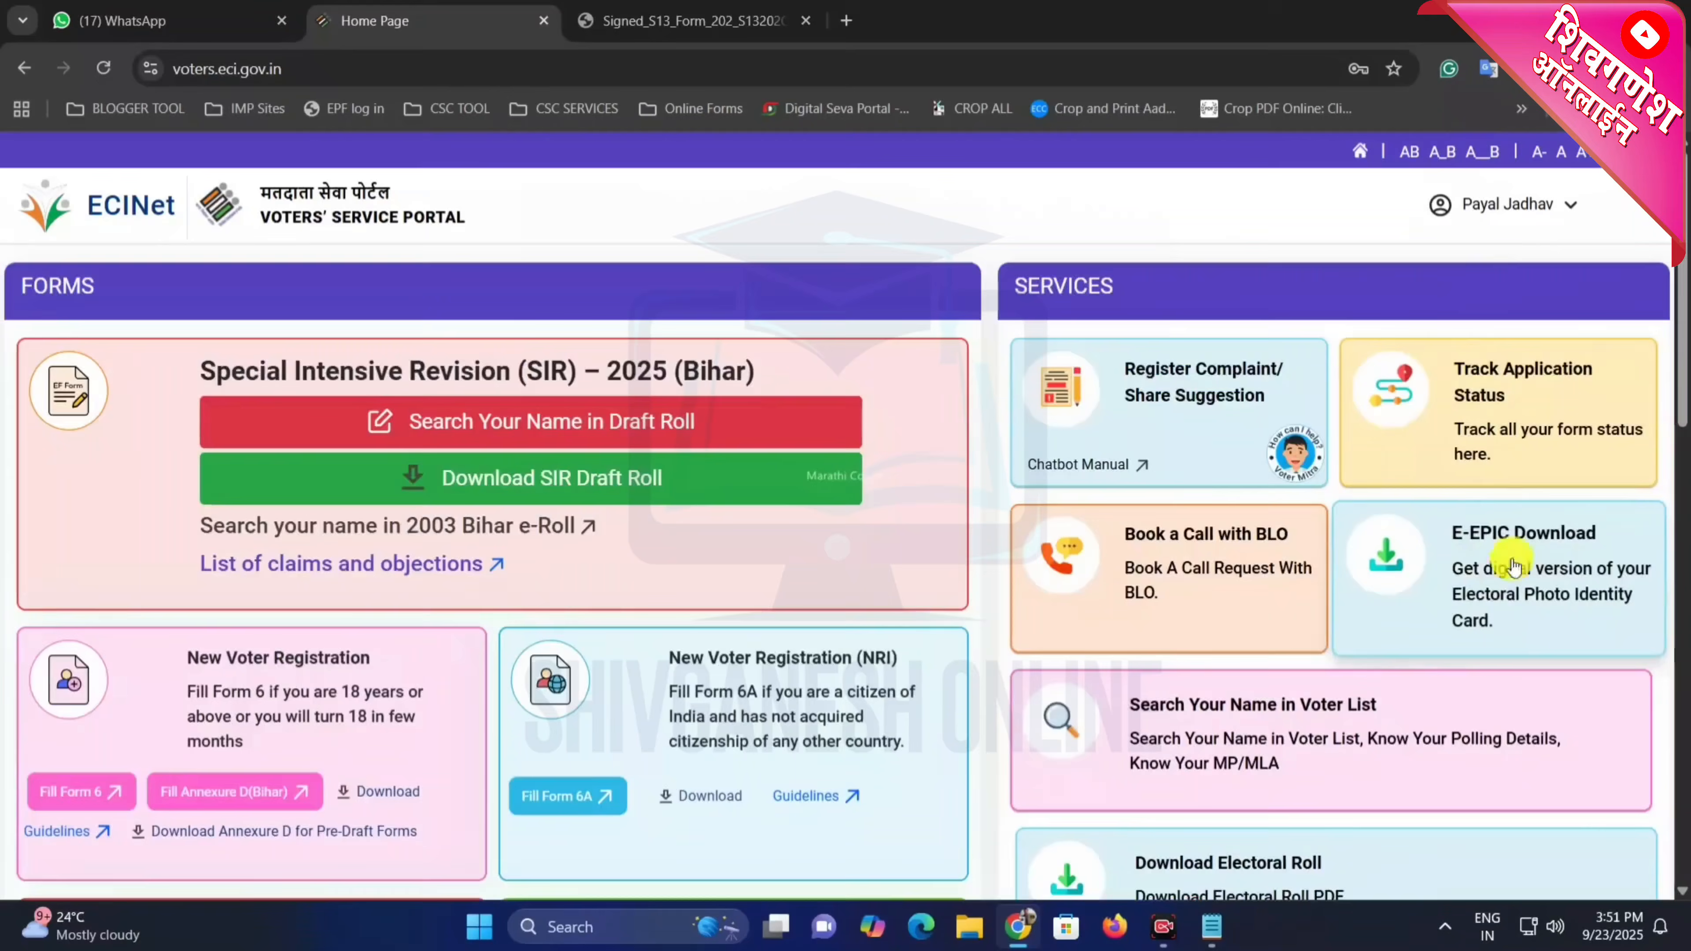
- Open the E-EPIC Download service from the home page and select Maharashtra as the state for the EPIC number search
click(1539, 595)
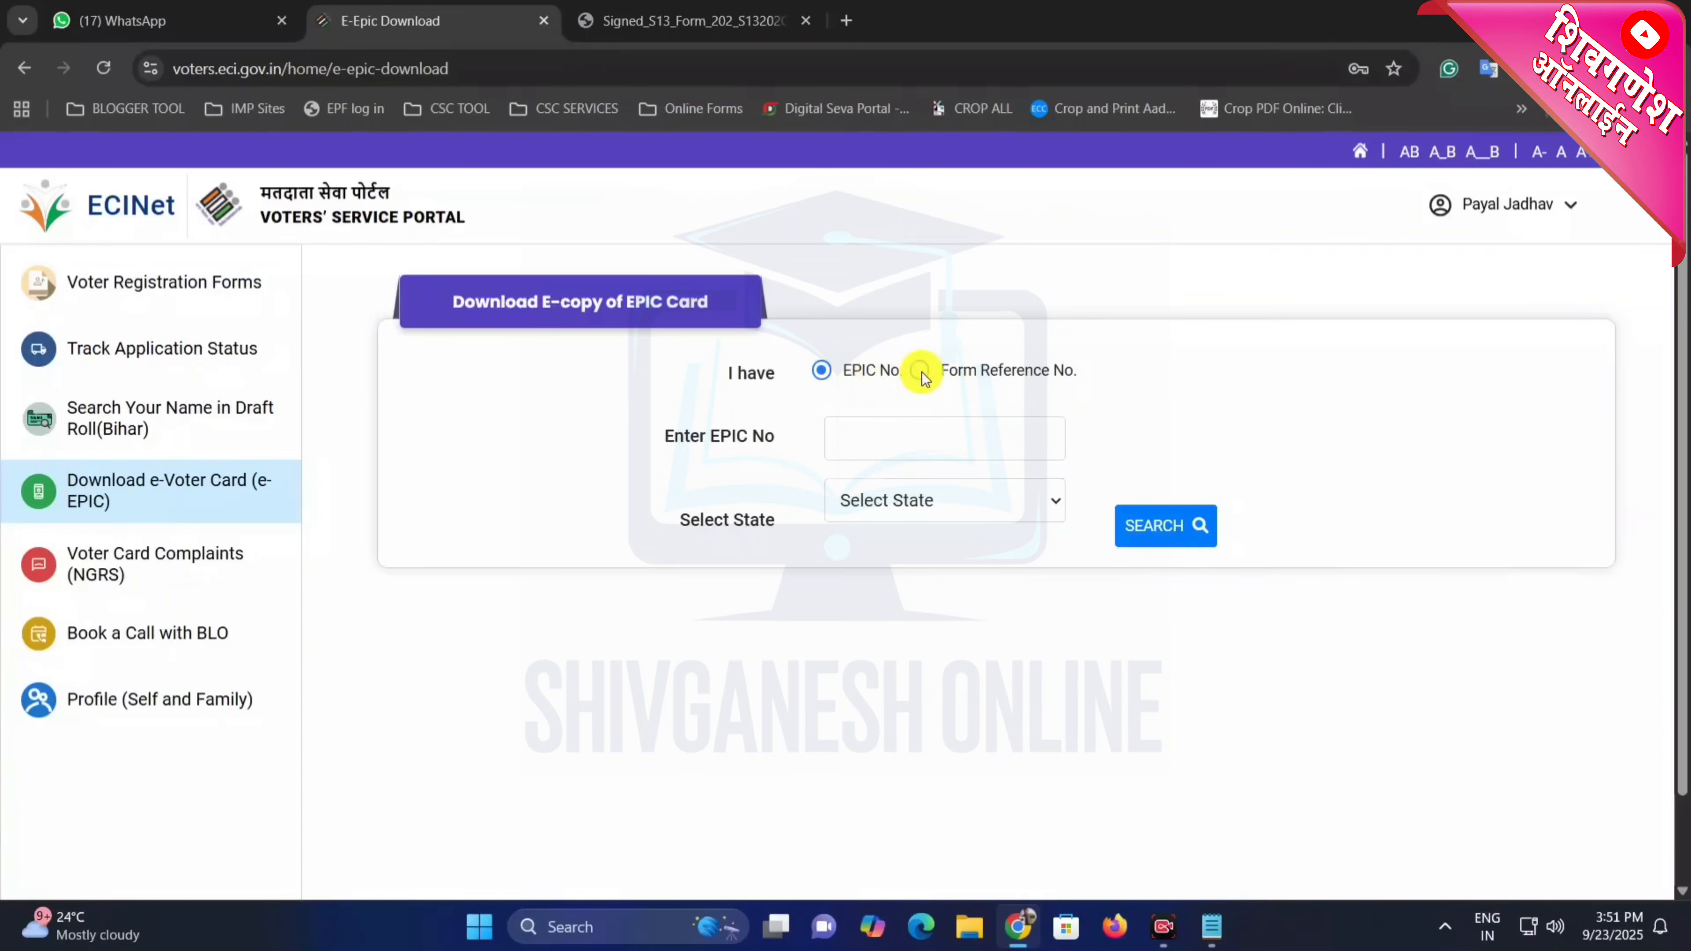
click(921, 507)
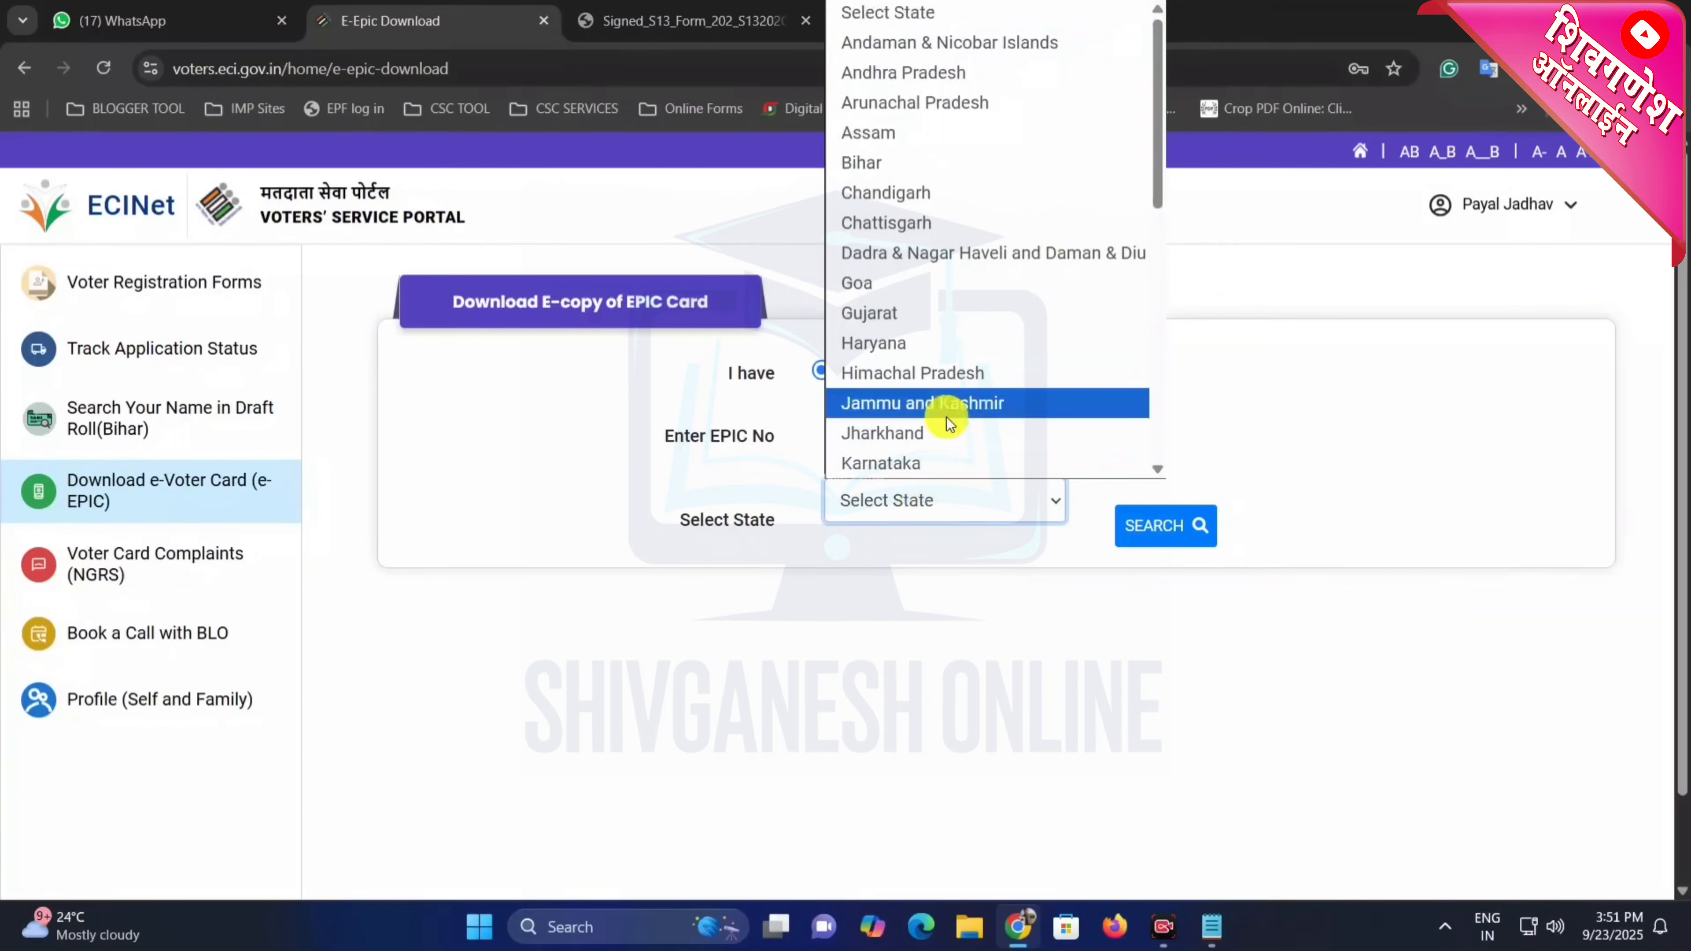
scroll(942, 415, down, 4)
click(933, 366)
click(1029, 578)
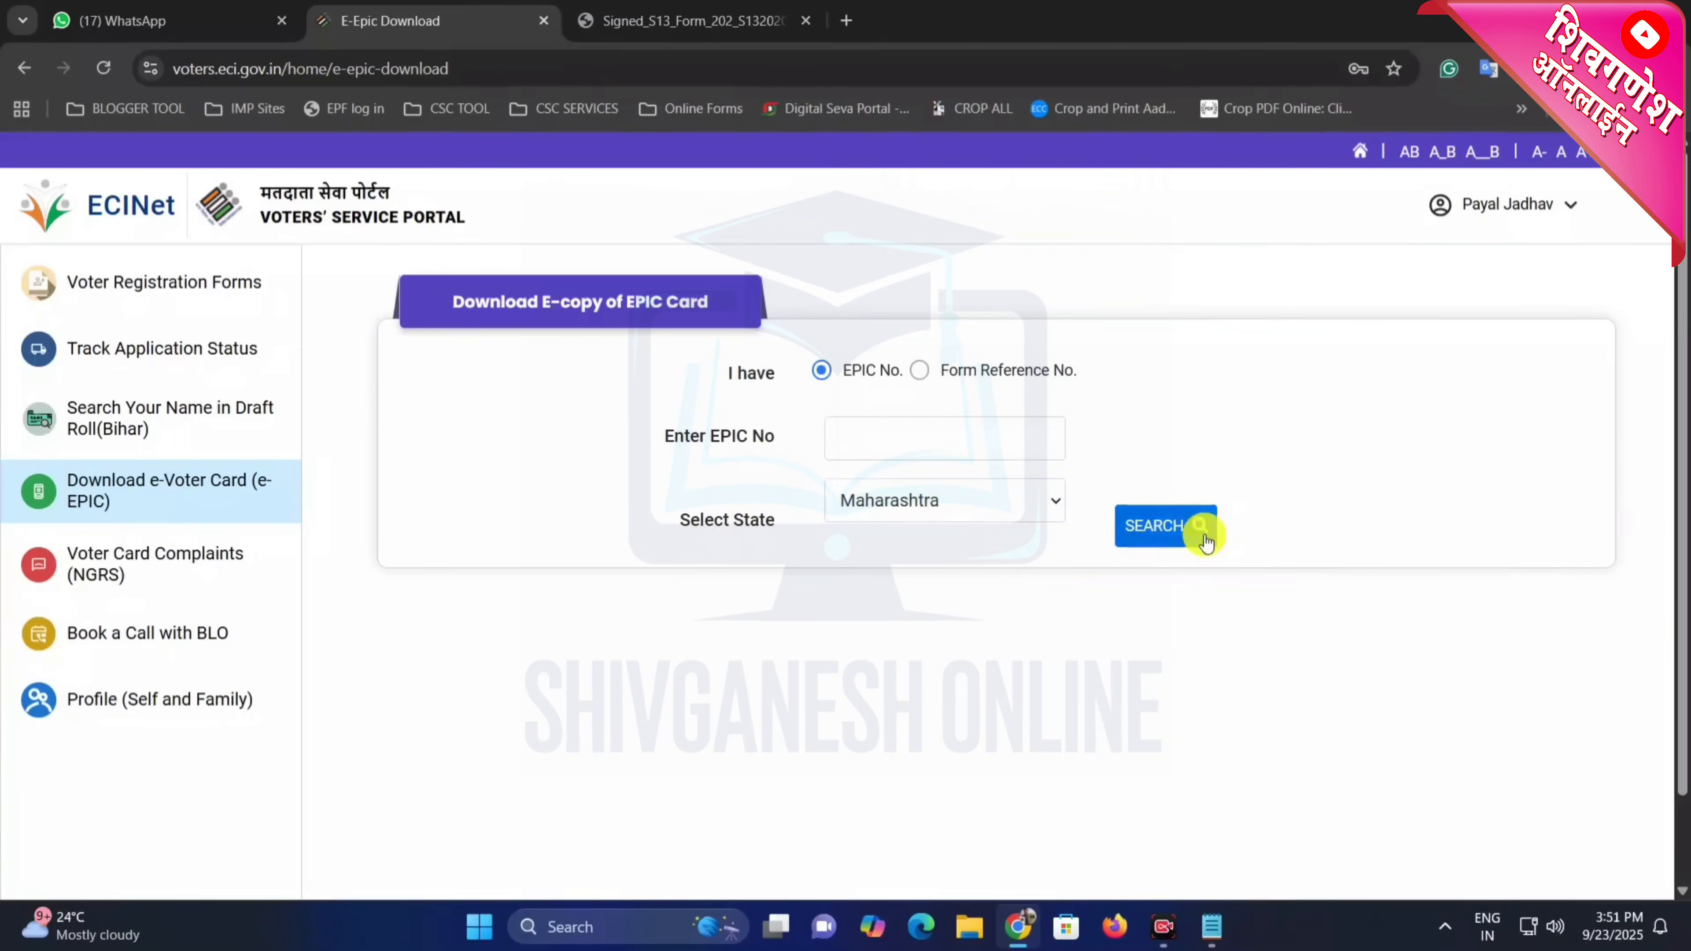
scroll(1142, 760, down, 2)
scroll(1082, 716, up, 2)
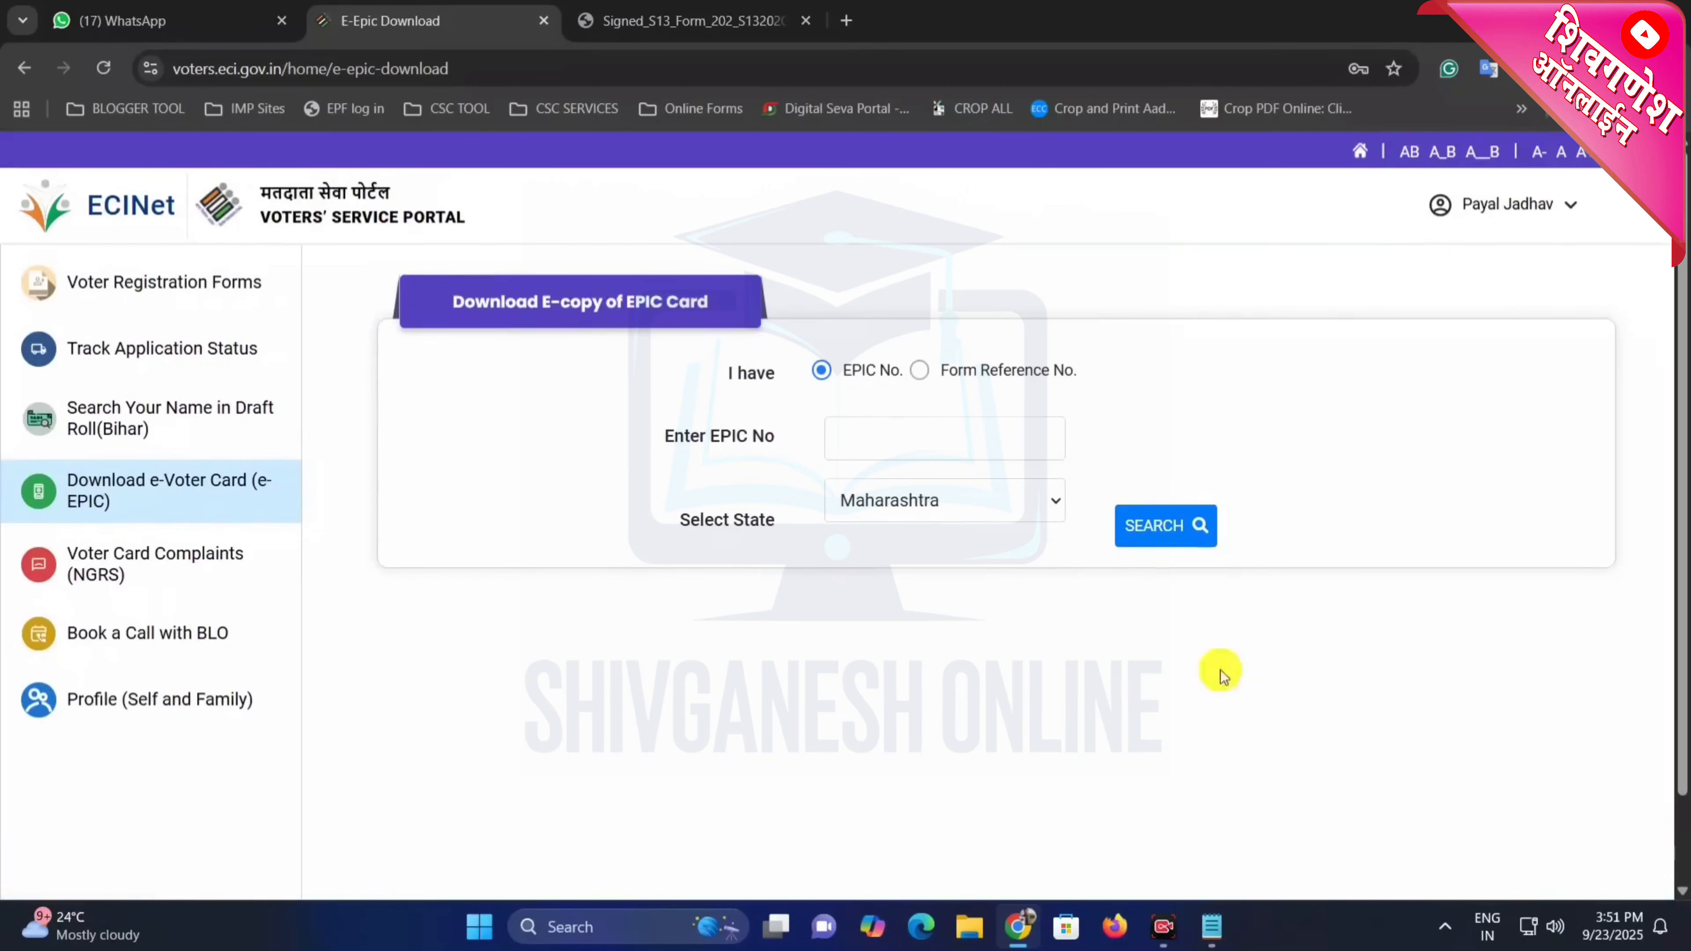